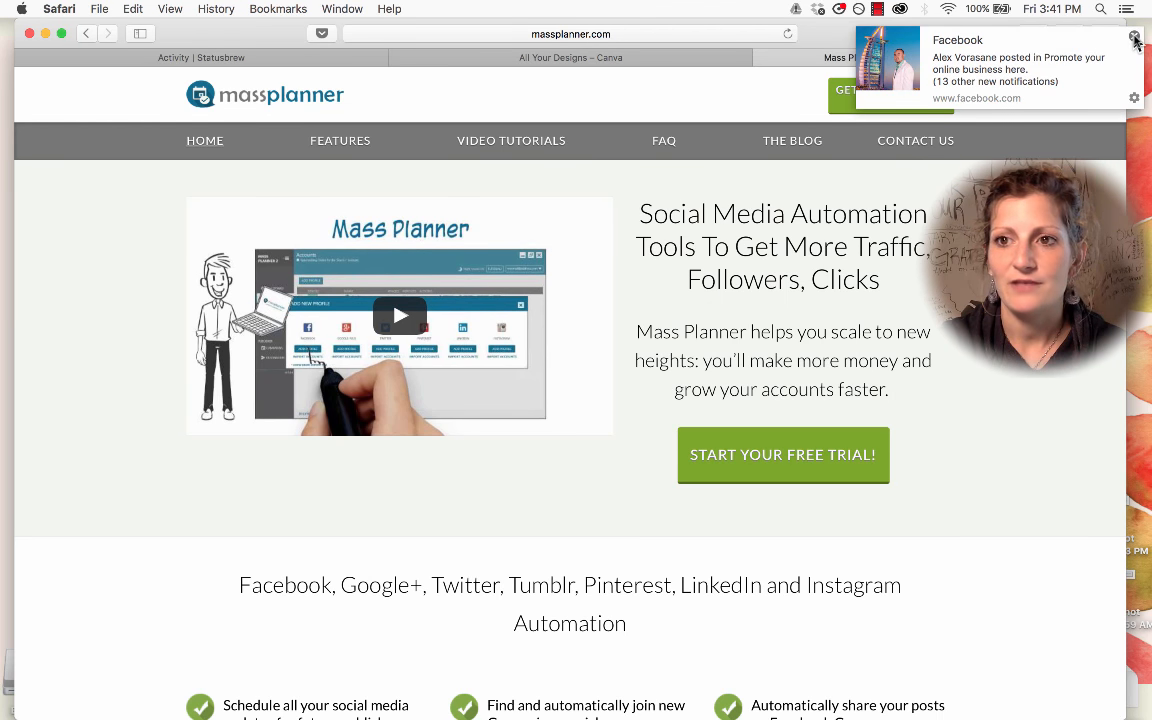
Dismiss the Facebook notification and highlight the Mass Planner homepage's automation headline and the first supported network.
click(1134, 37)
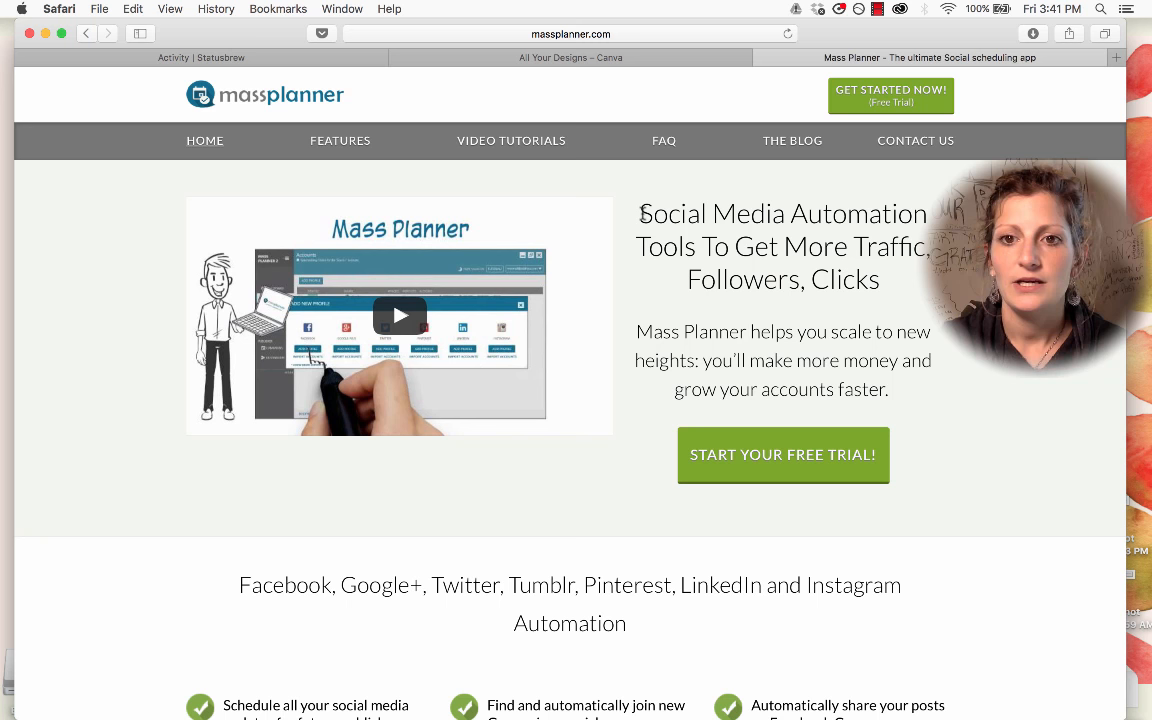
drag(638, 213, 925, 280)
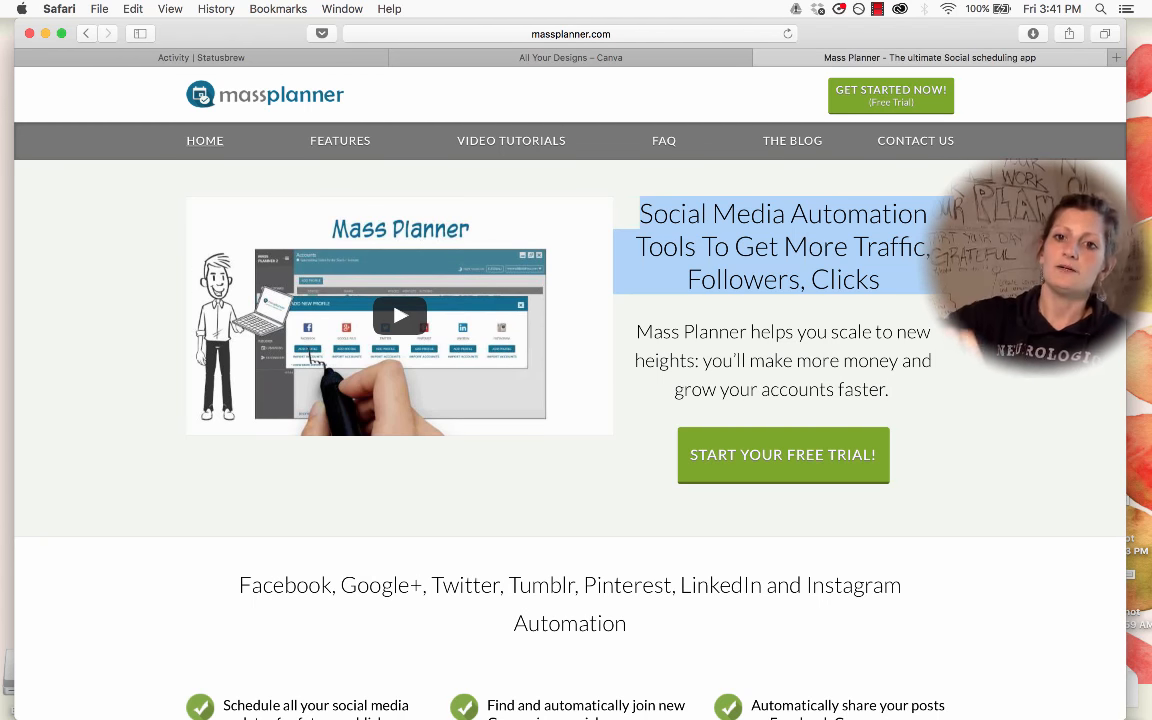
scroll(694, 334, down, 5)
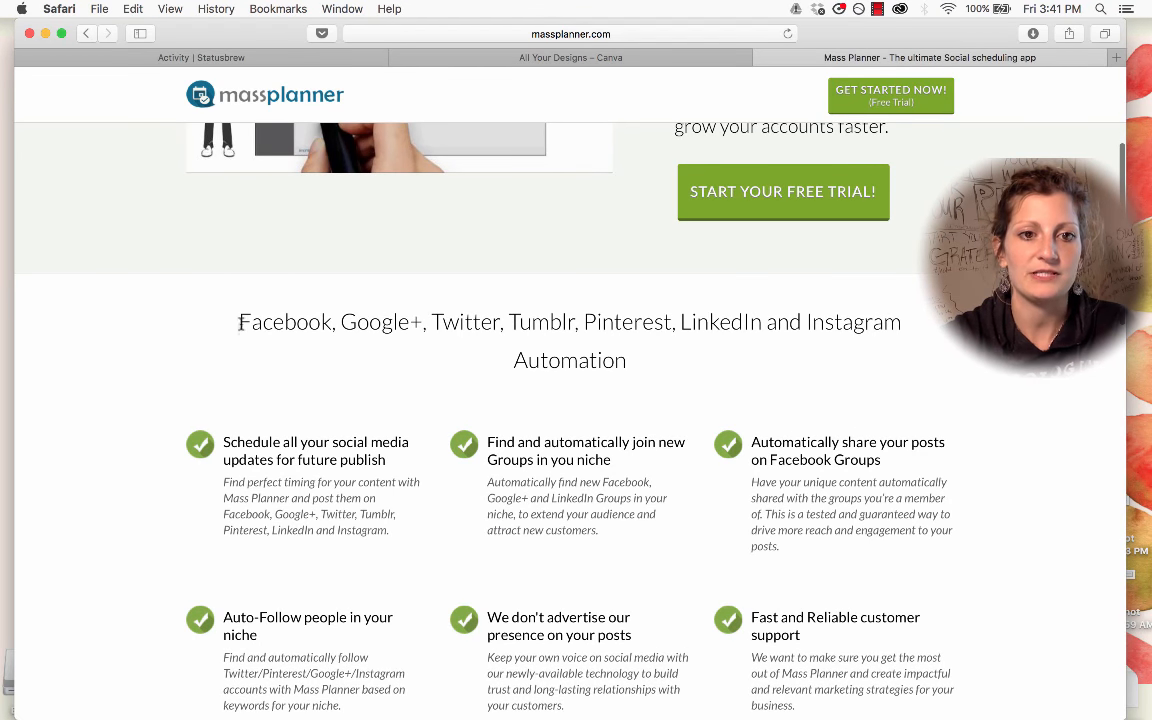
drag(239, 322, 340, 322)
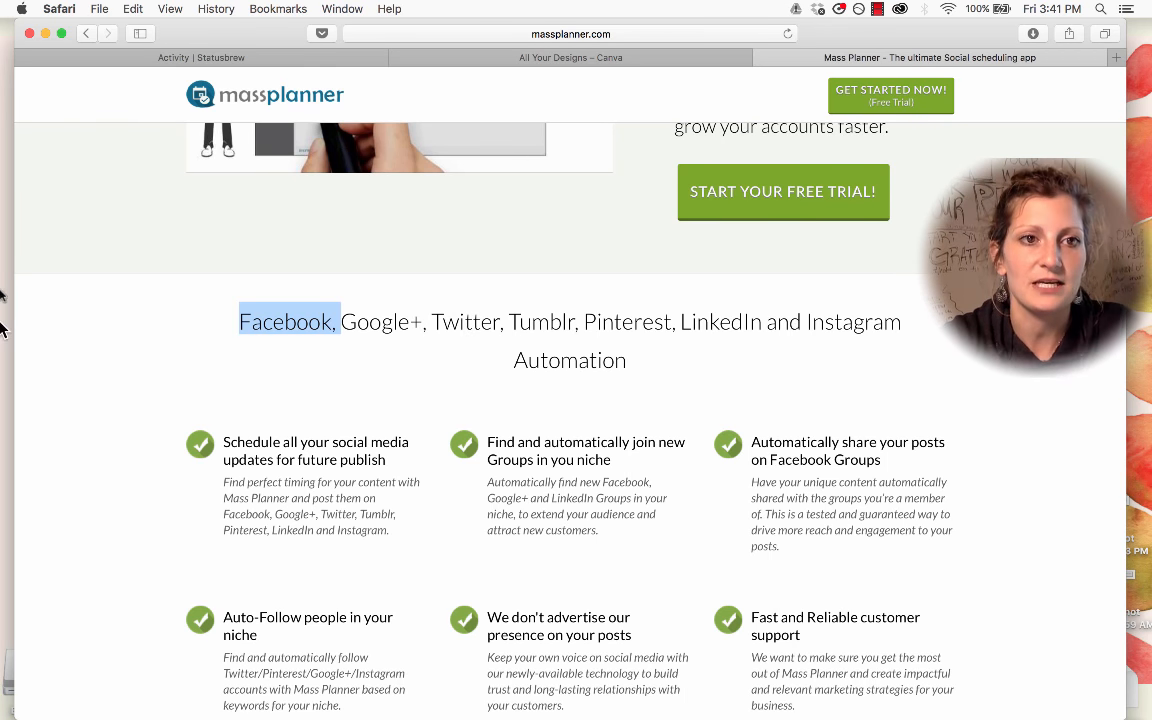
View the filtered Statusbrew audience page for comparison and return to the Mass Planner homepage.
click(238, 57)
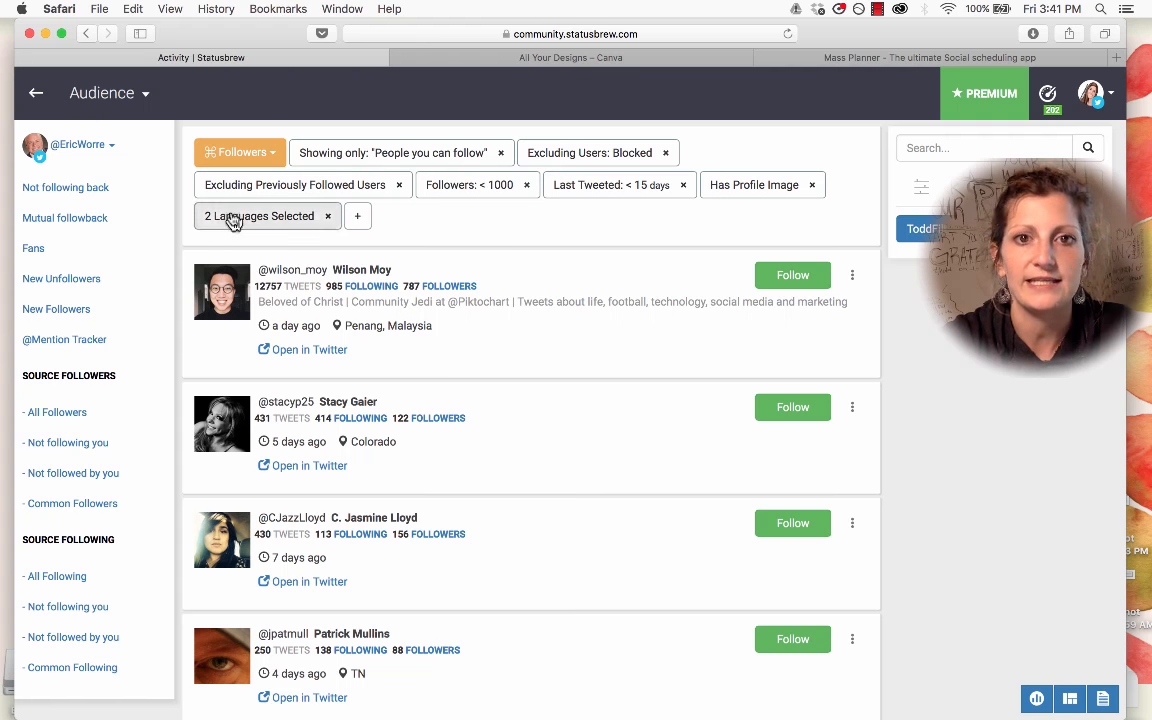
click(840, 58)
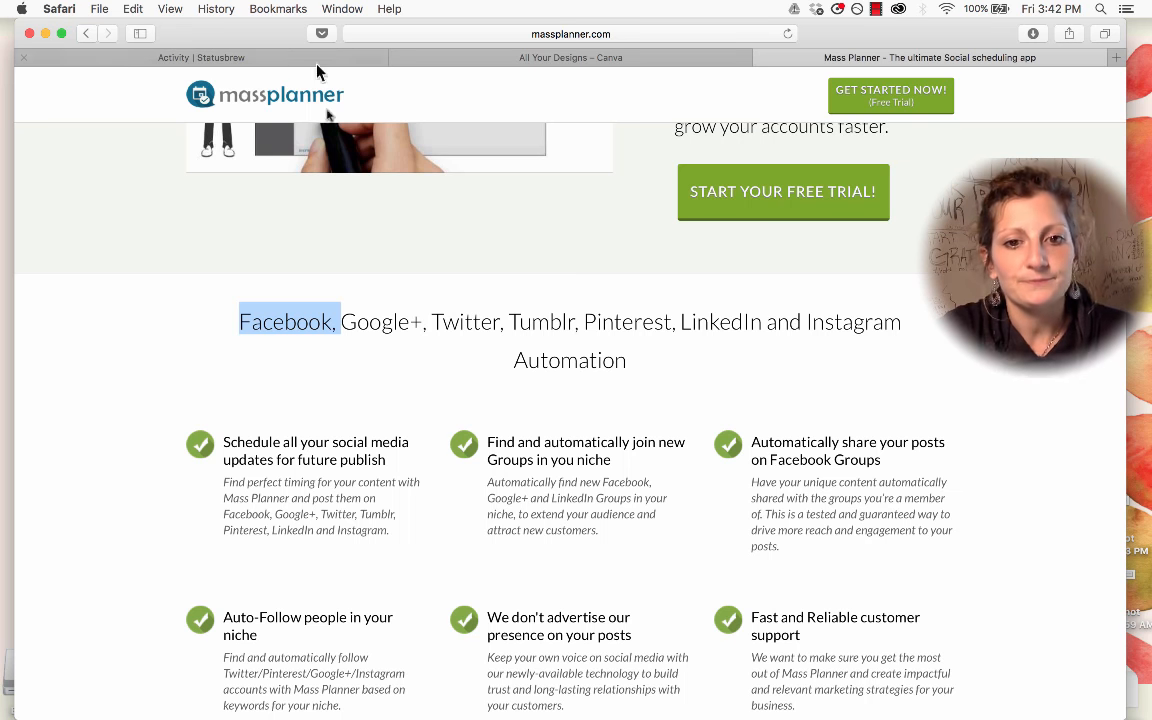
Review the homepage's feature summaries, highlighting the one about automatically joining new groups, and continue through the client testimonials.
scroll(730, 494, down, 3)
drag(386, 317, 223, 300)
drag(633, 301, 517, 301)
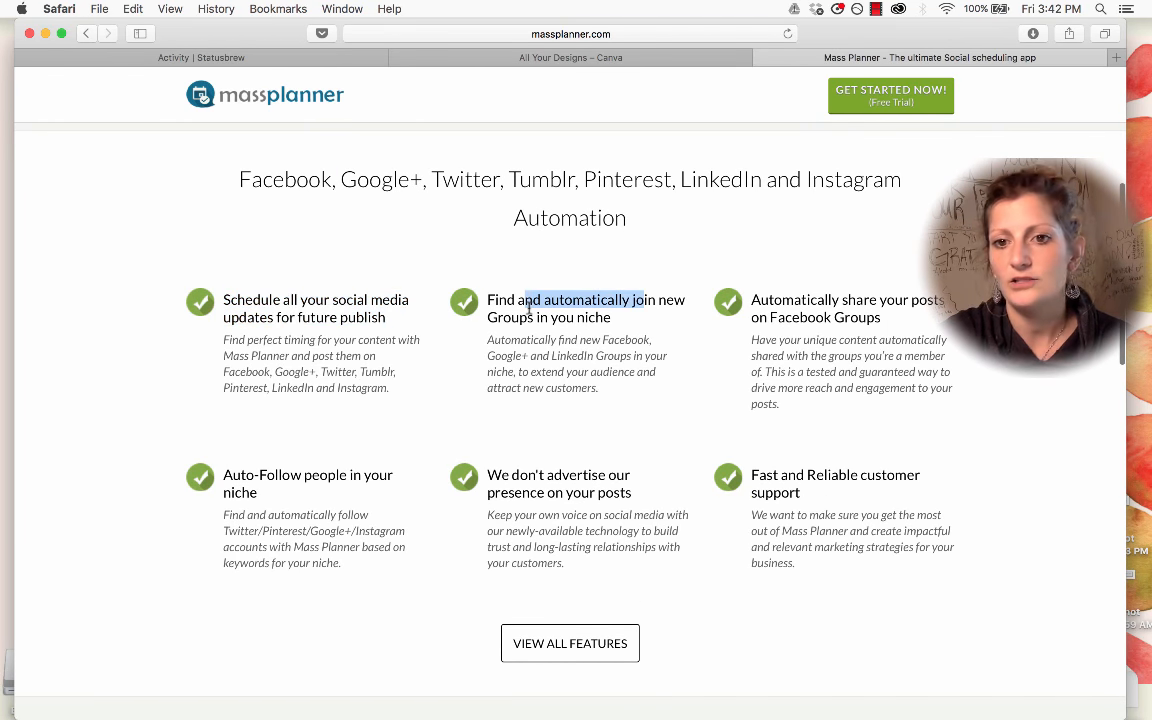
scroll(604, 558, down, 5)
scroll(689, 273, down, 10)
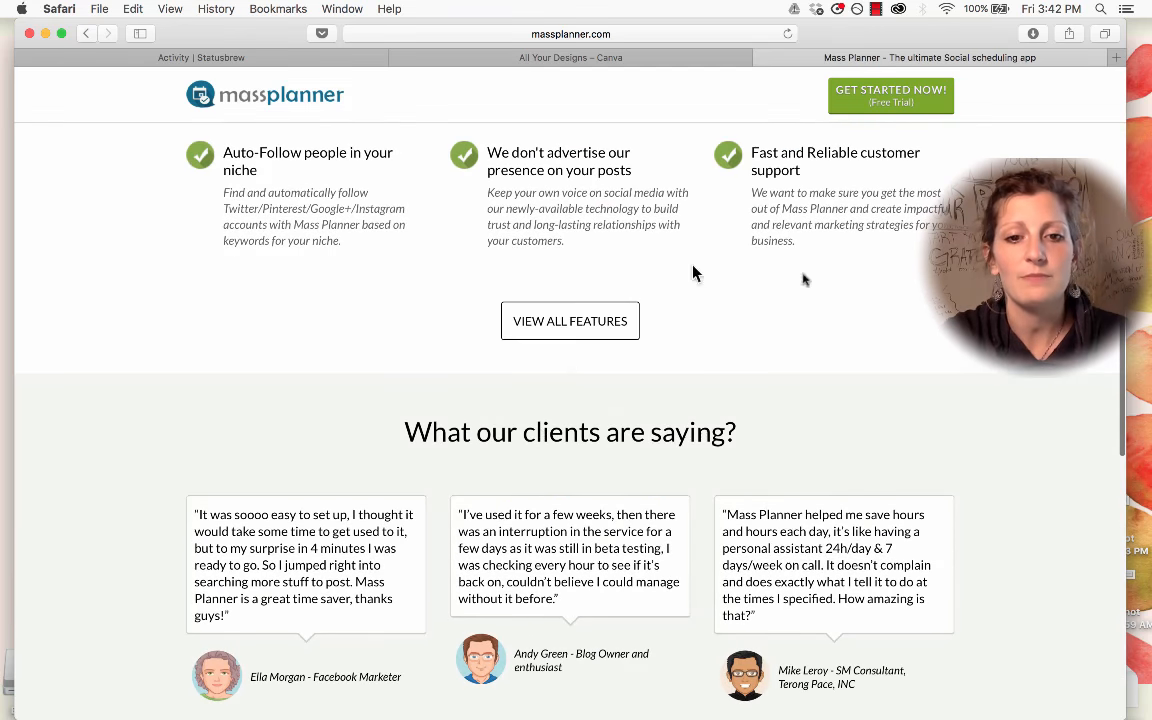
Read the Windows requirement for running Mass Planner, highlighting its key phrase, and check the trial offer before returning to the page's beginning.
scroll(820, 530, up, 4)
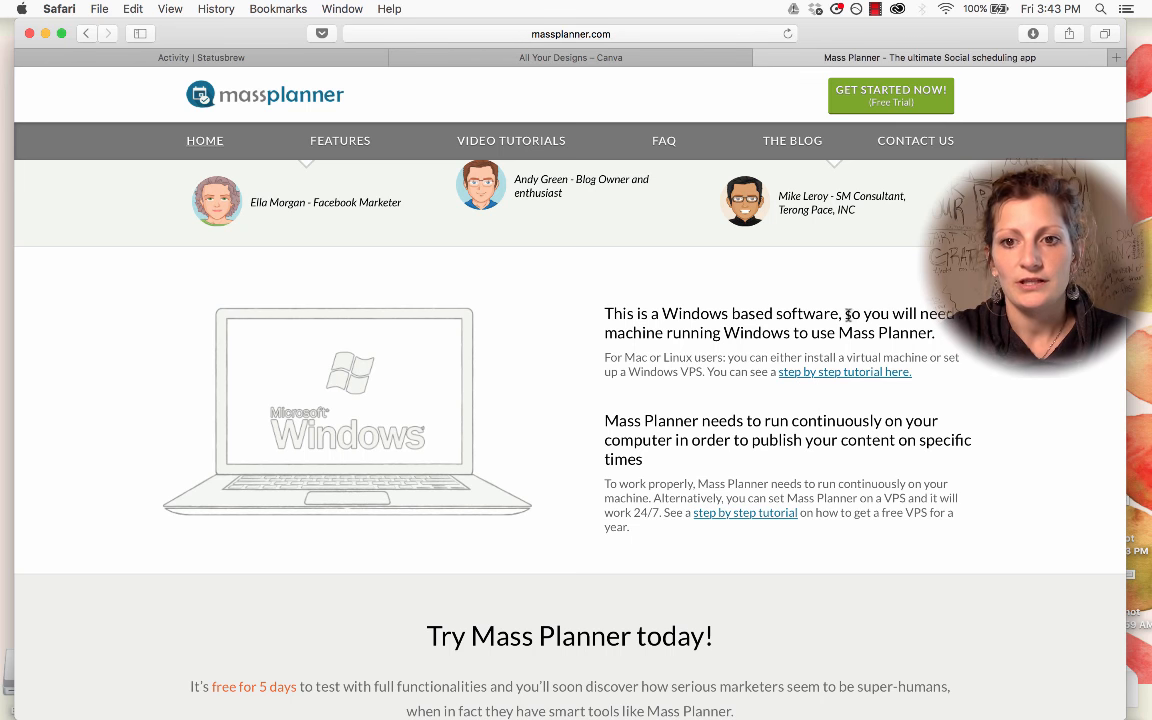
drag(845, 313, 936, 333)
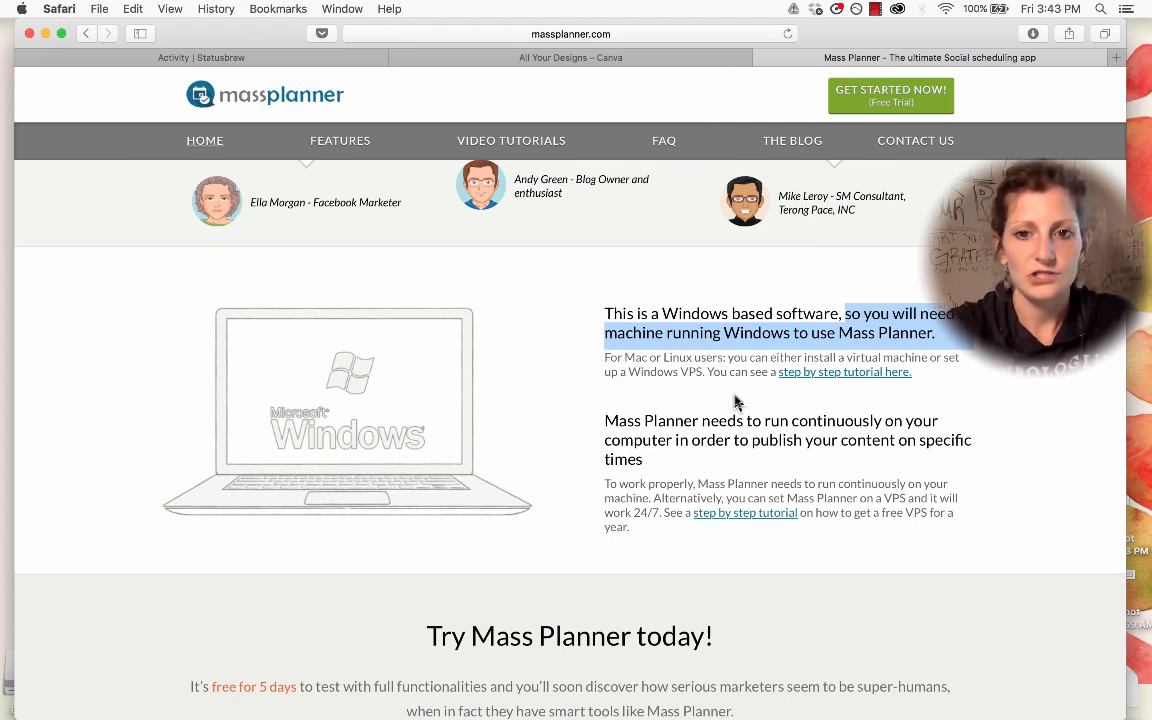
scroll(694, 525, down, 5)
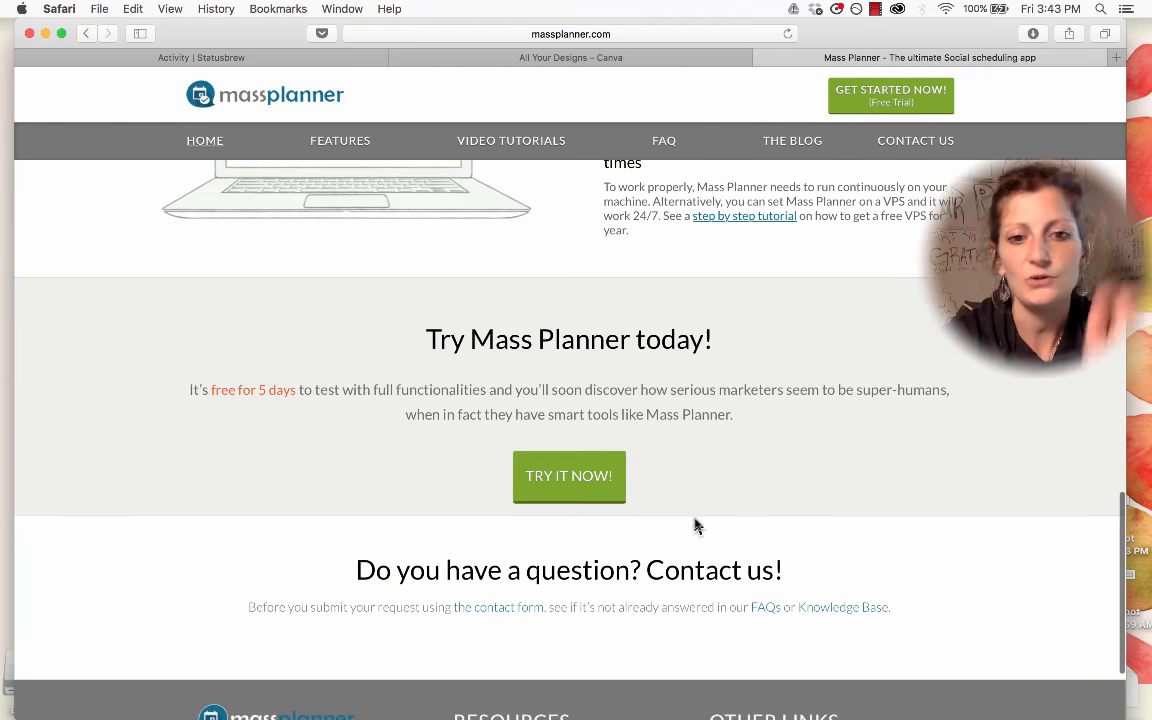
scroll(694, 525, up, 15)
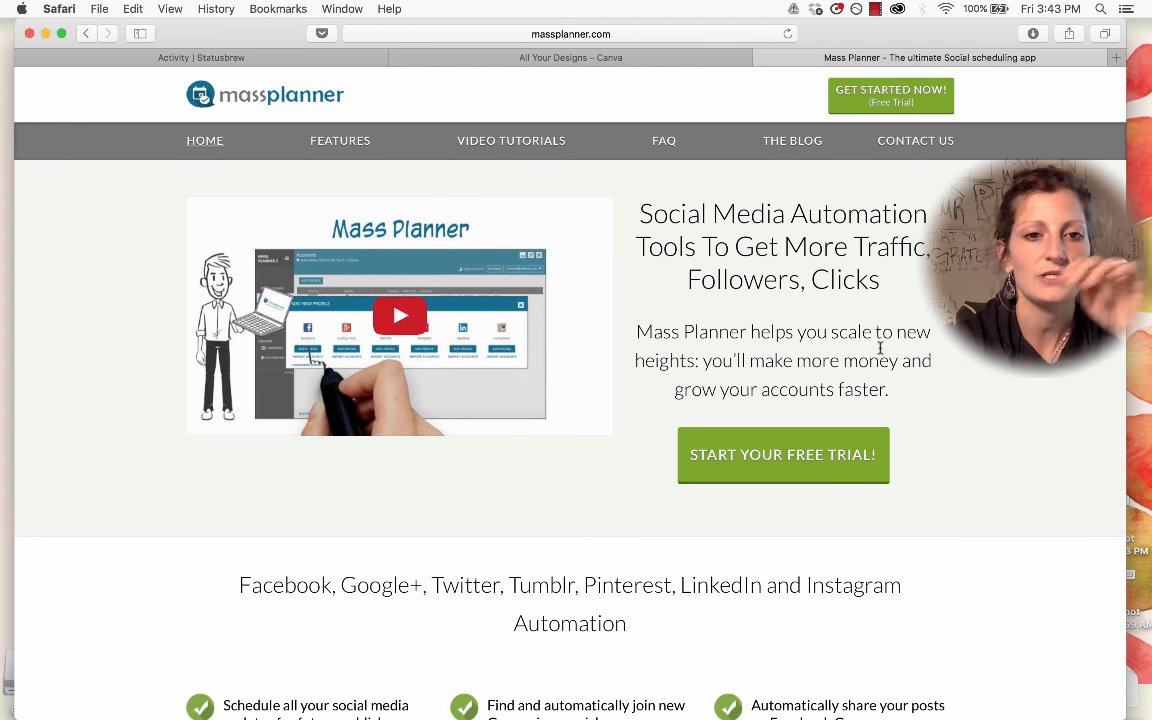
Open the free trial's subscription page and examine the plan prices, highlighting the Premium Plan title.
click(789, 463)
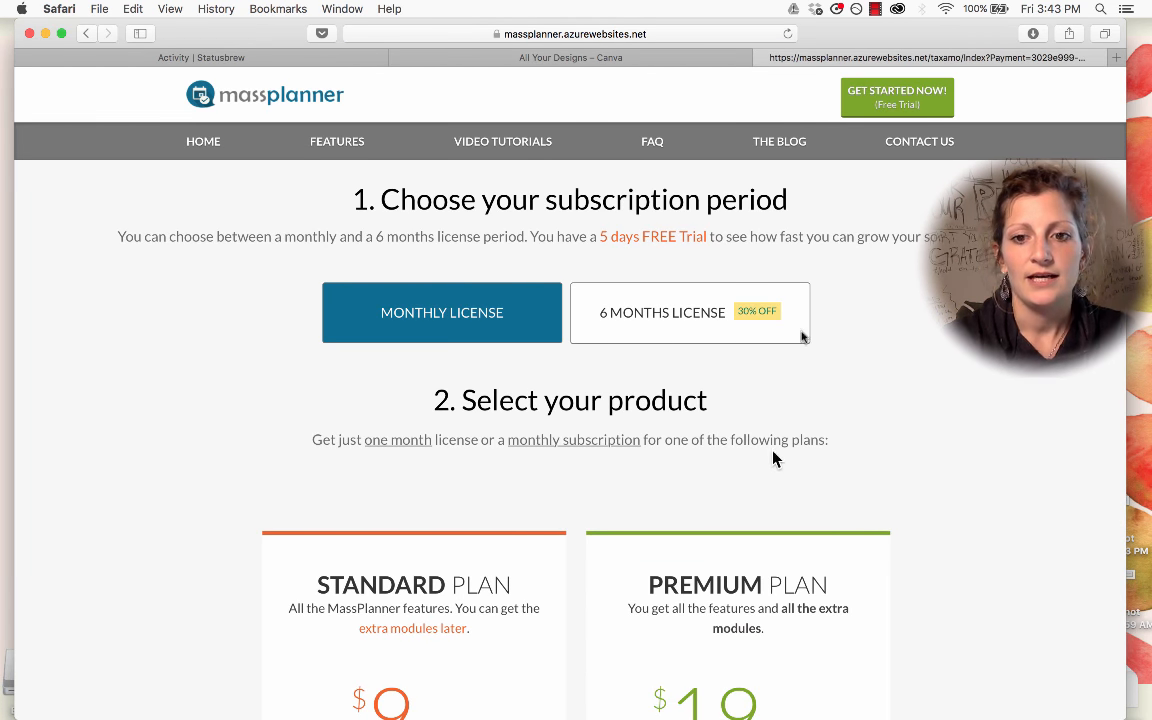
scroll(781, 466, down, 5)
scroll(792, 285, up, 2)
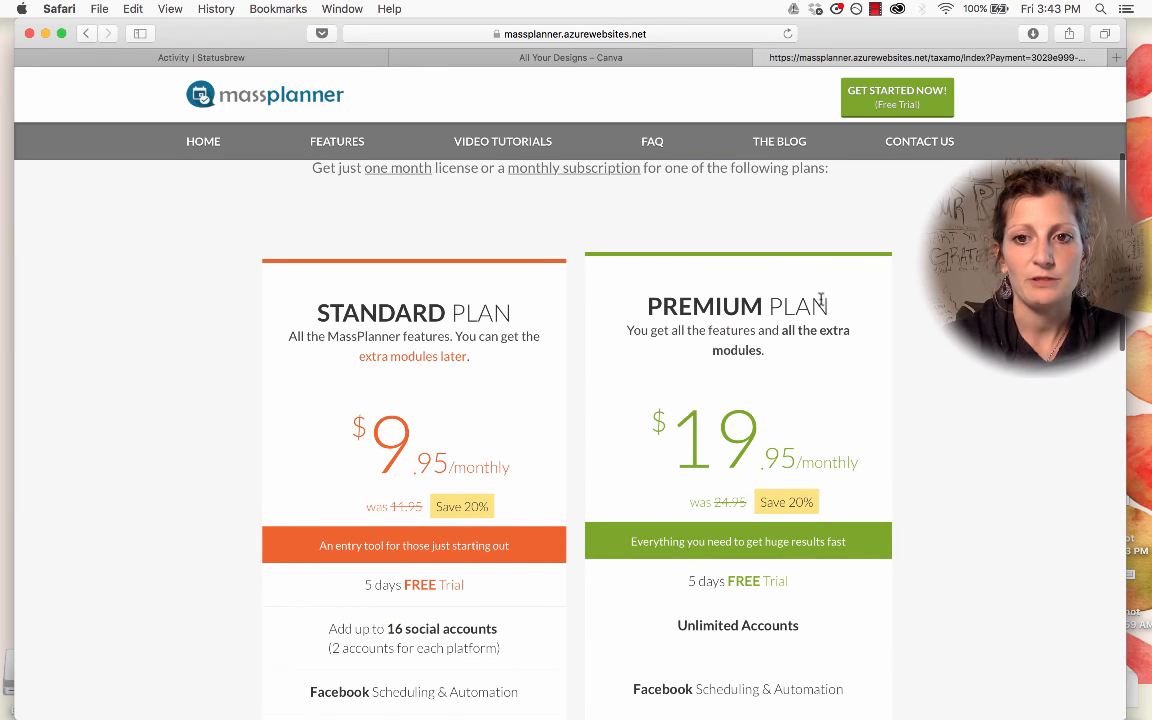
drag(822, 302, 616, 311)
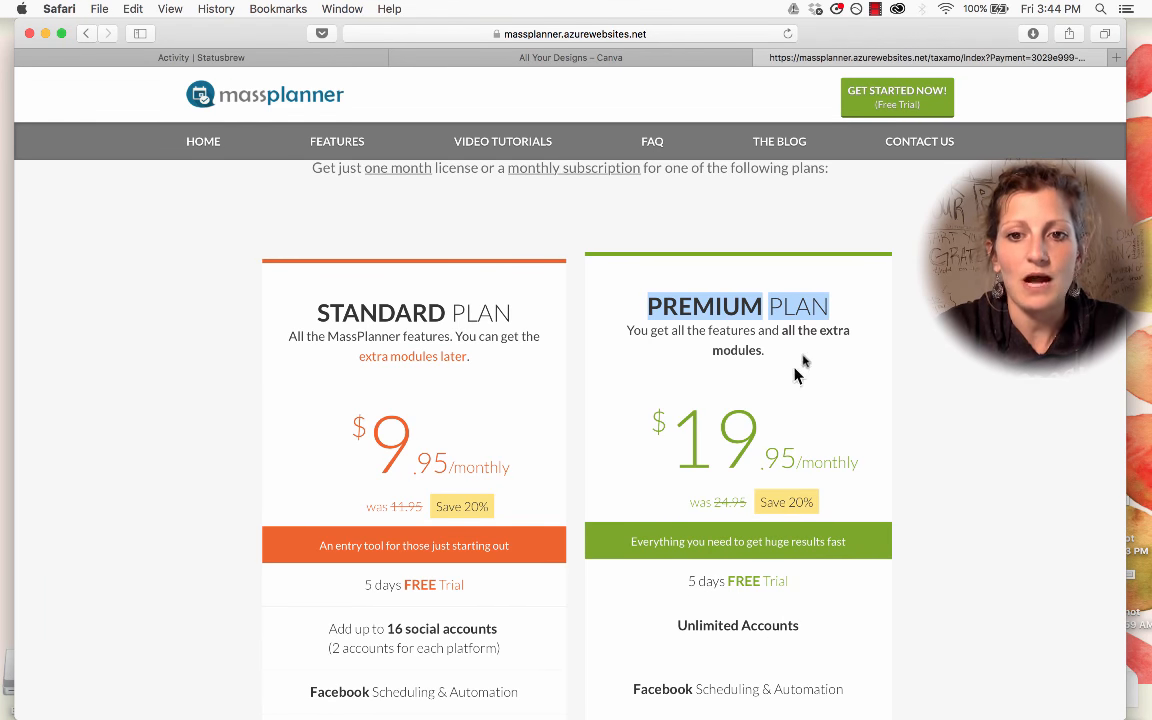
Compare the feature lists of the Standard and Premium plans and read the Standard plan's 5-day free trial terms.
scroll(964, 458, down, 5)
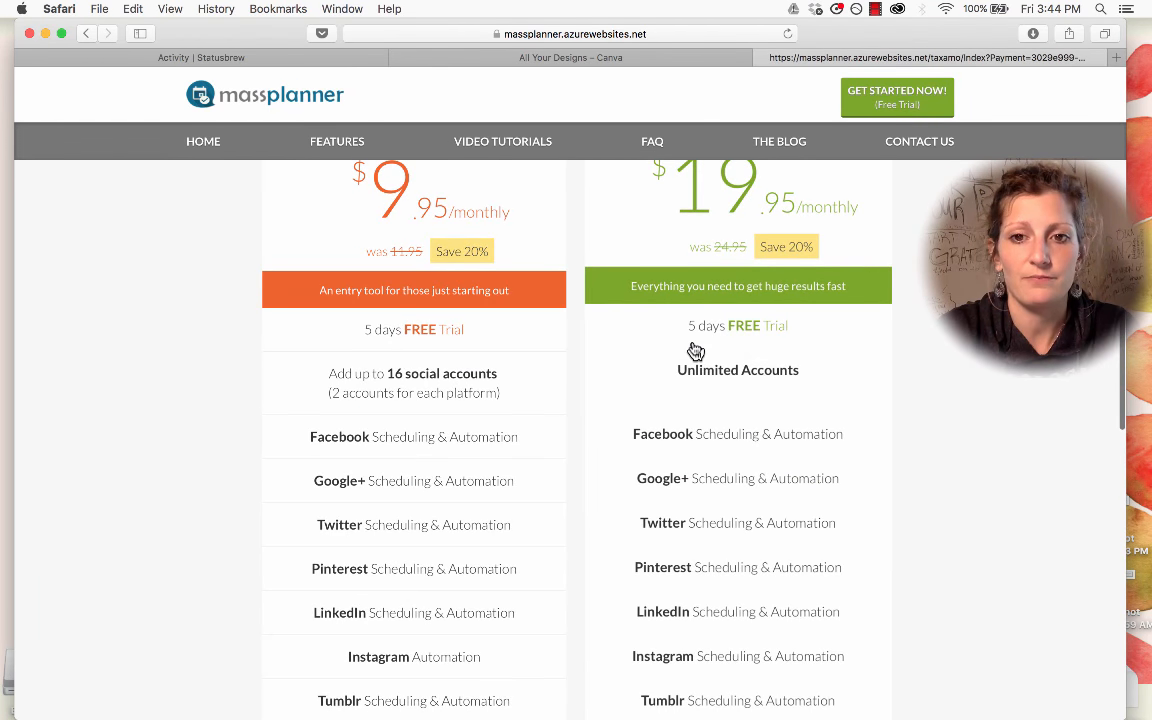
scroll(944, 411, down, 3)
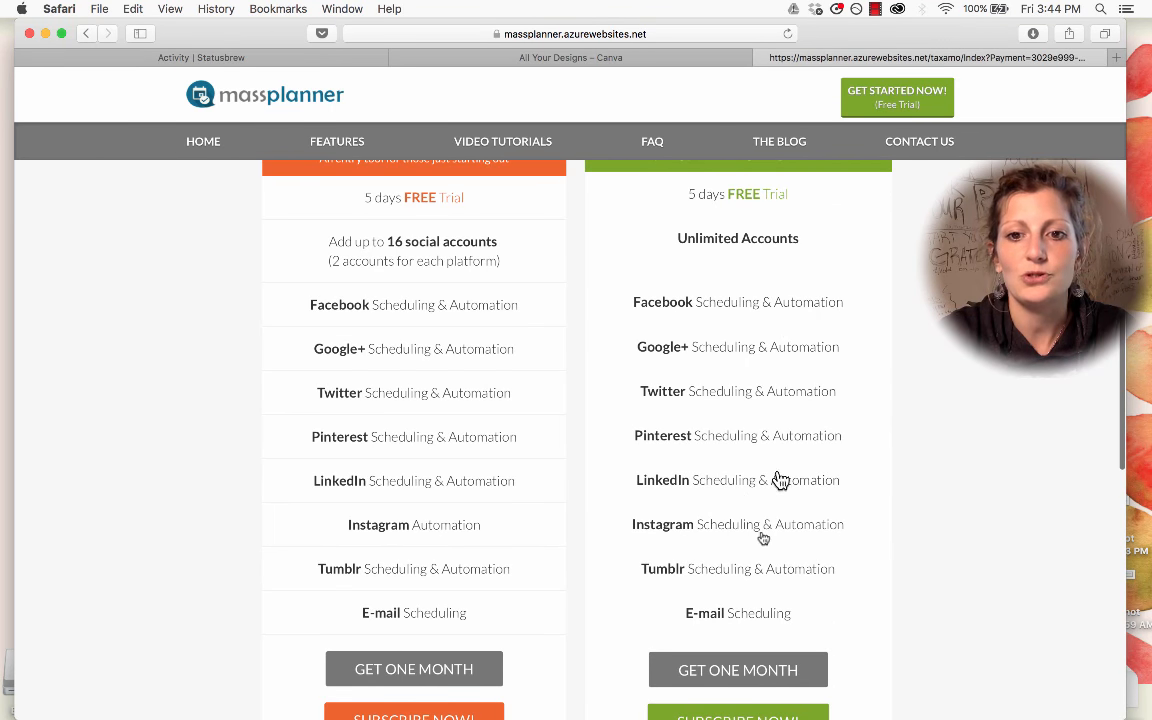
scroll(938, 563, down, 4)
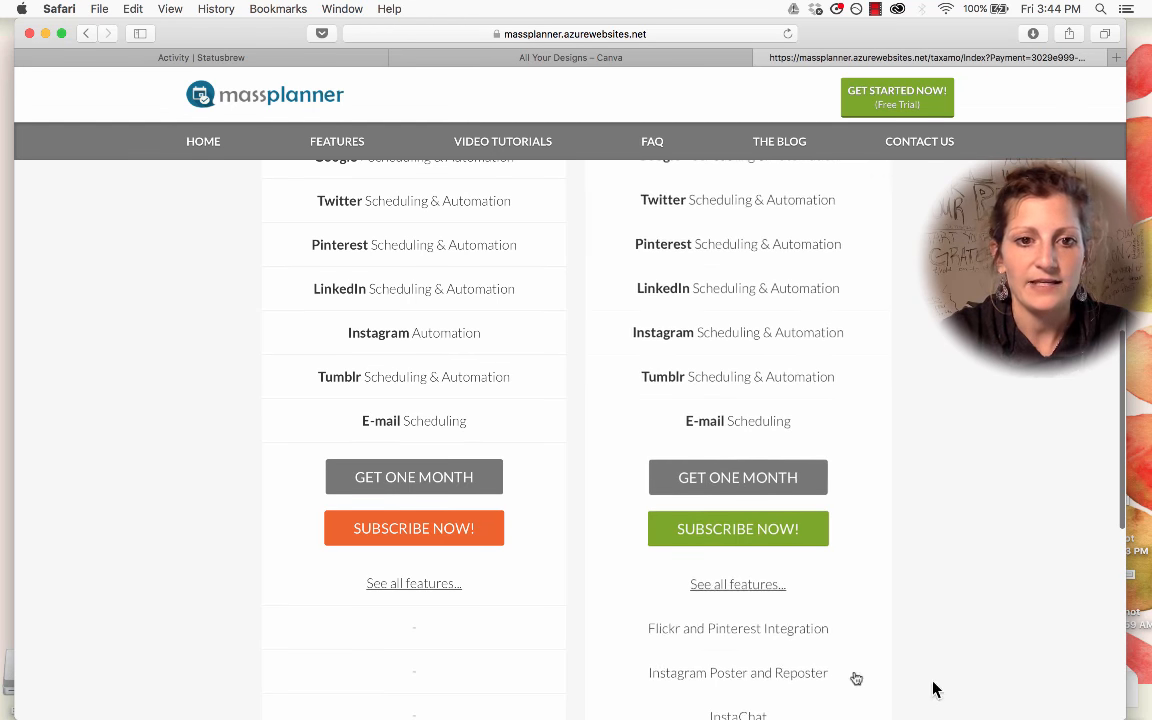
scroll(406, 437, up, 3)
scroll(406, 599, down, 10)
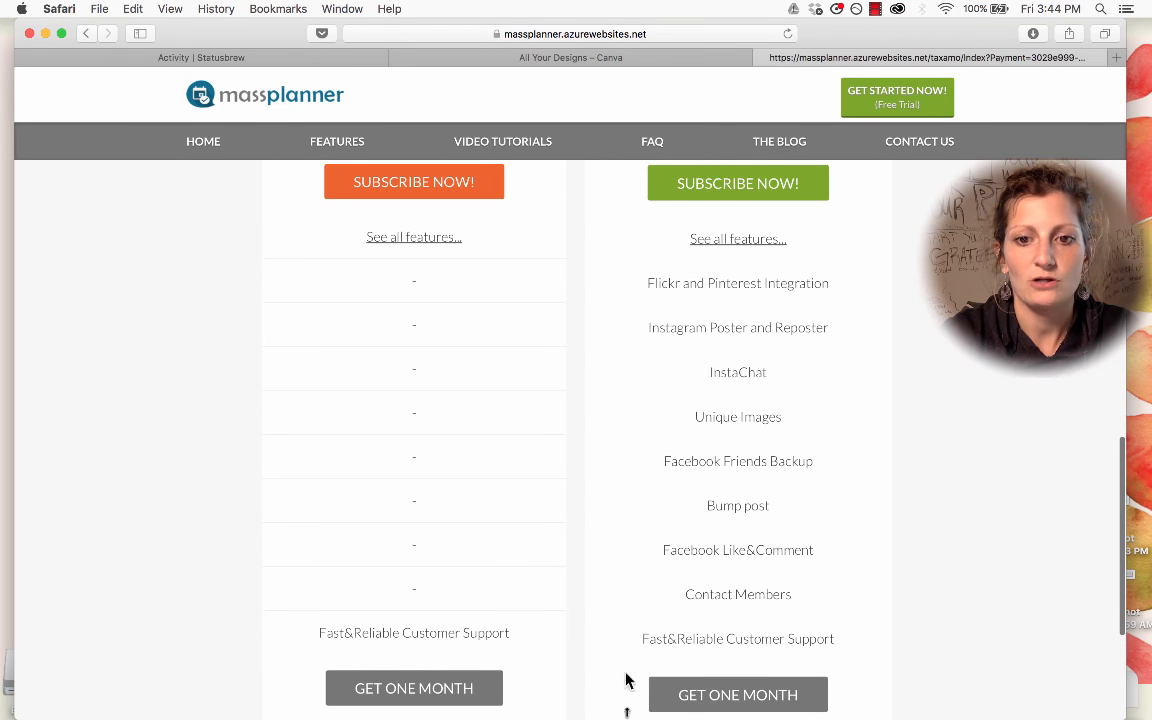
scroll(802, 663, down, 5)
scroll(807, 665, up, 12)
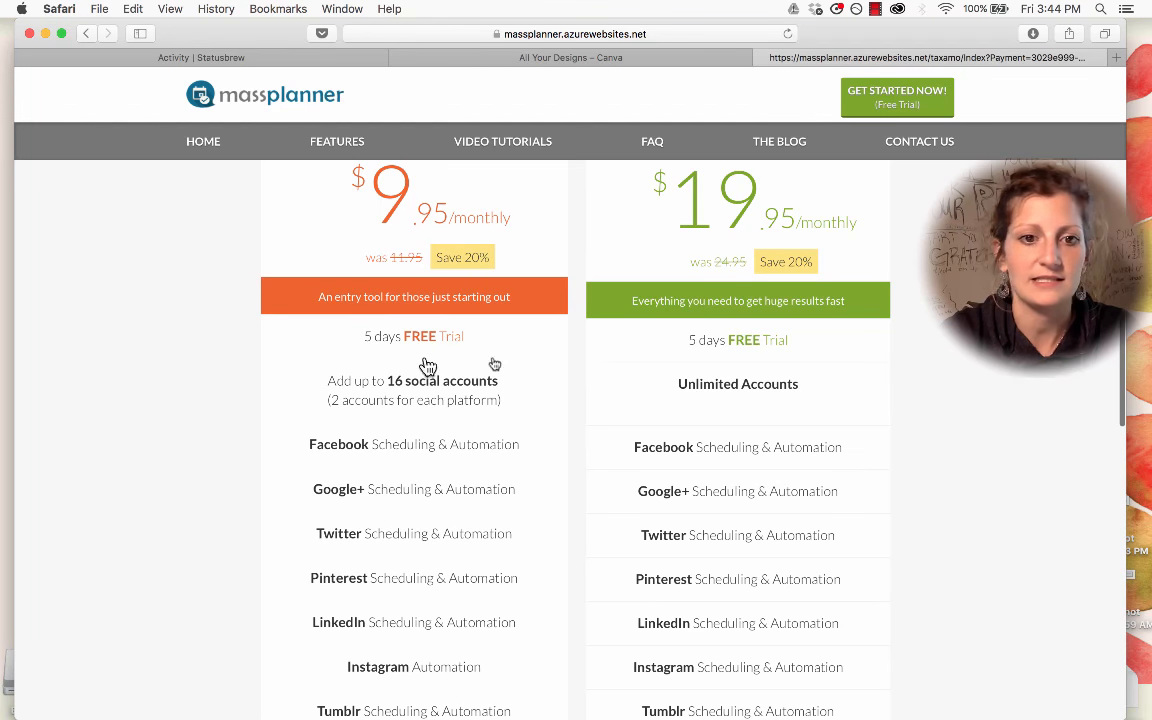
mouse_move(413, 340)
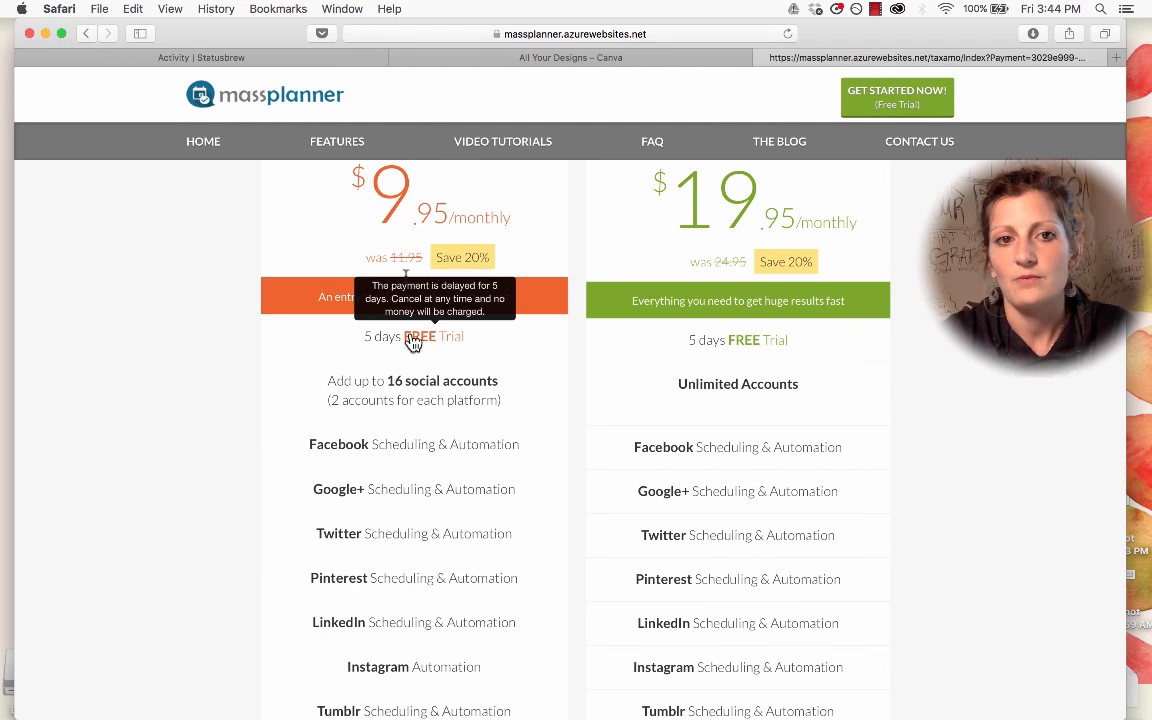
scroll(413, 340, up, 3)
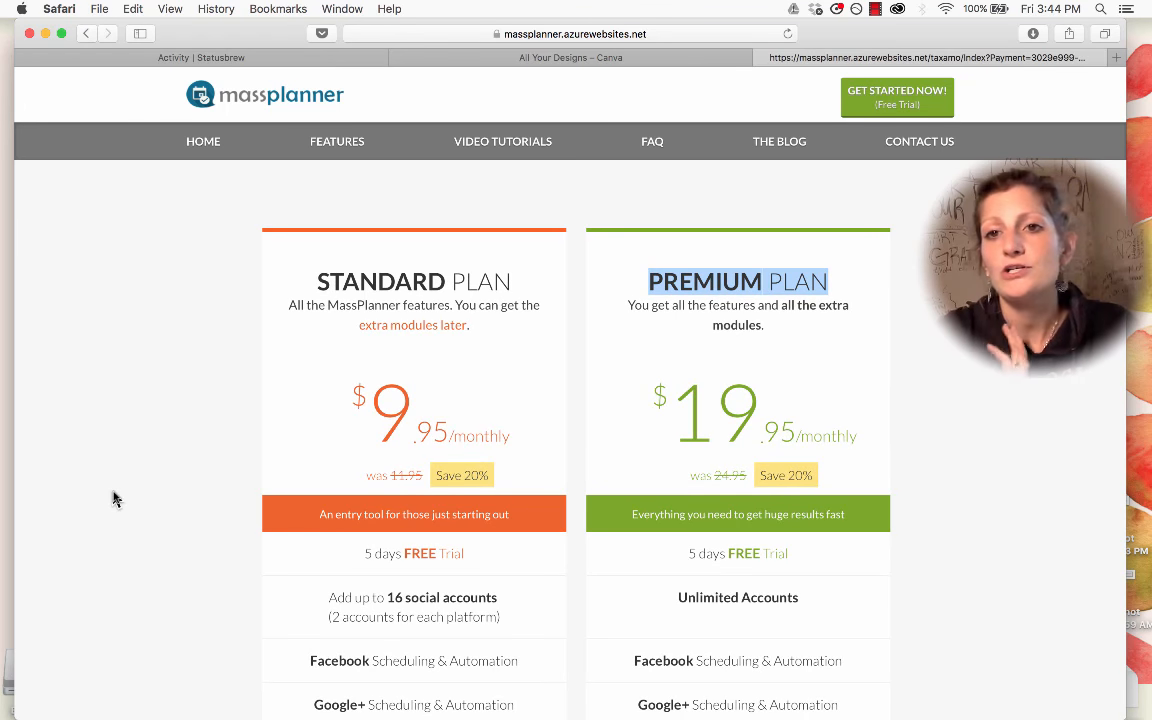
Minimize the browser, open Remote Desktop Connection, and start a connection to computer 192.168.1.7.
click(45, 35)
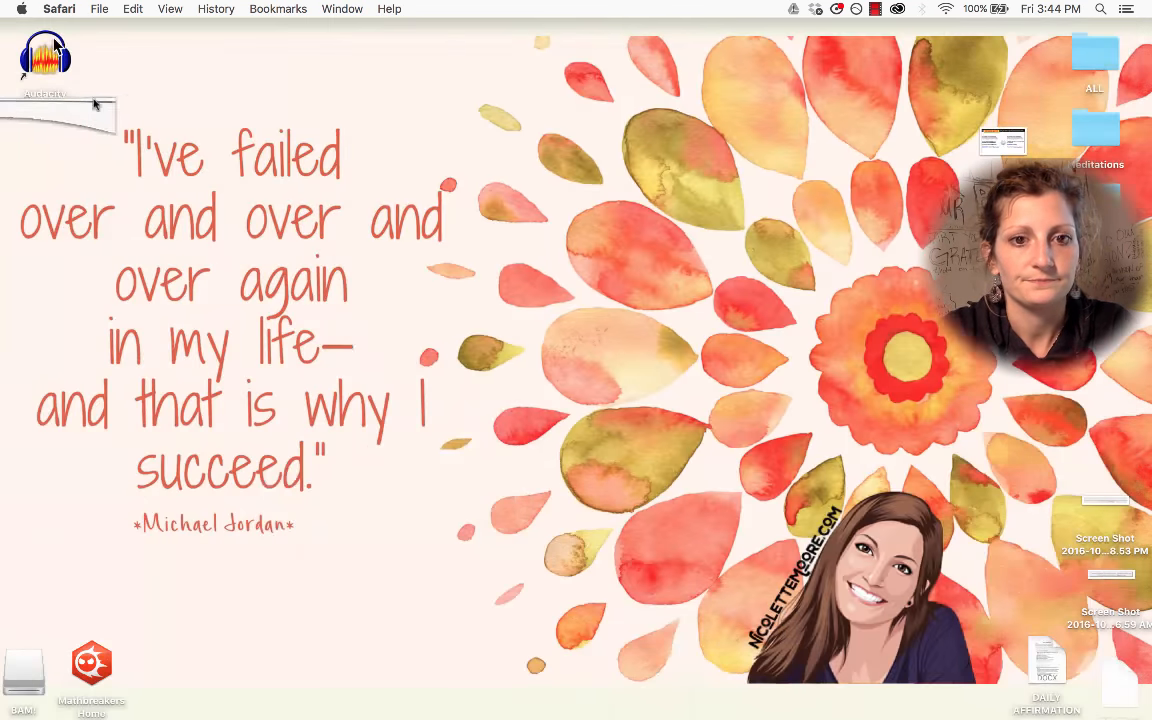
mouse_move(5, 545)
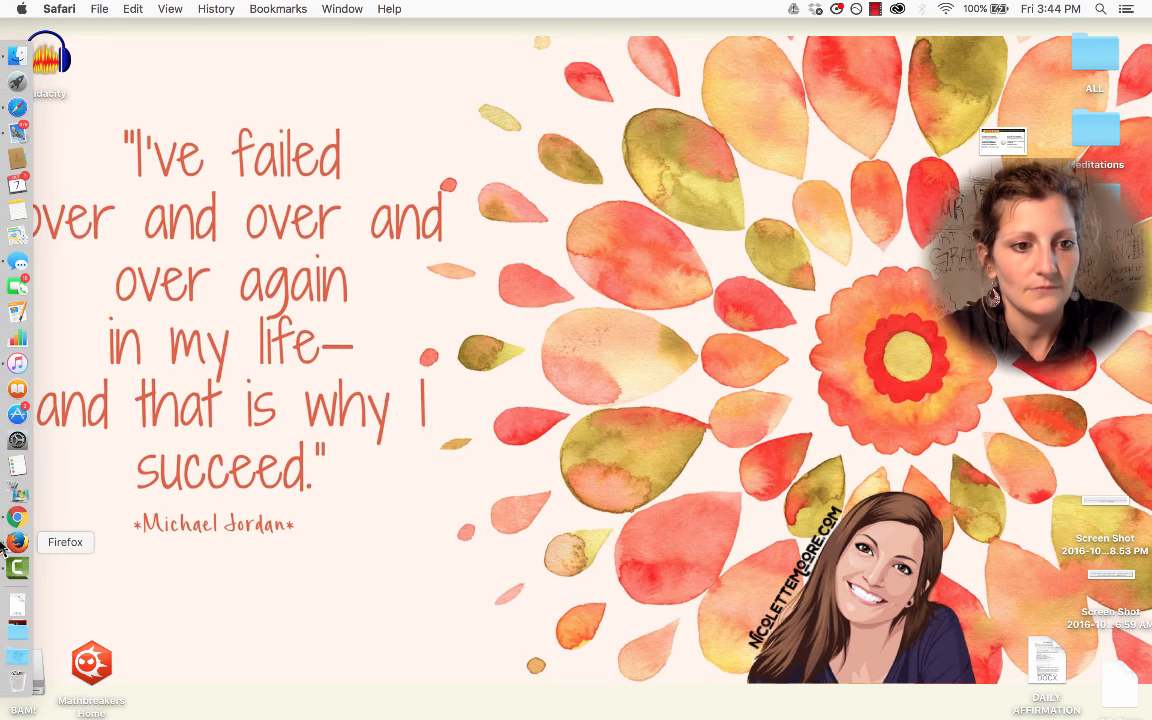
click(6, 493)
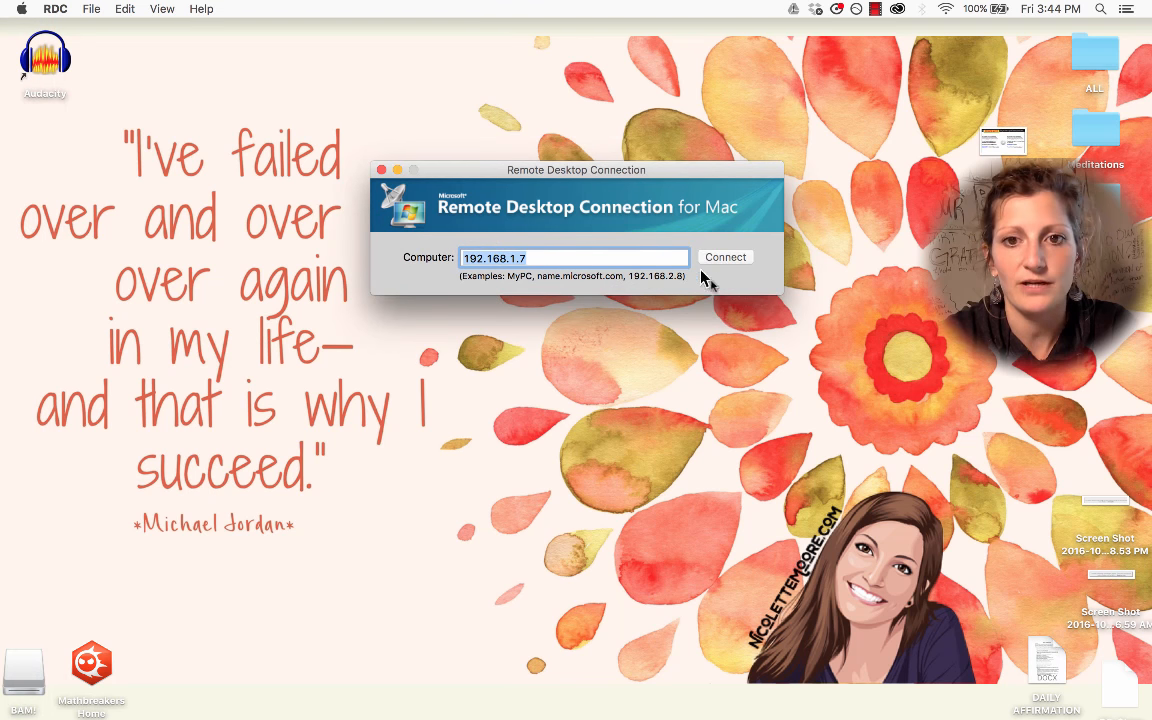
click(727, 257)
Try to sign in to the remote computer as MassPlanner with the account password.
click(581, 268)
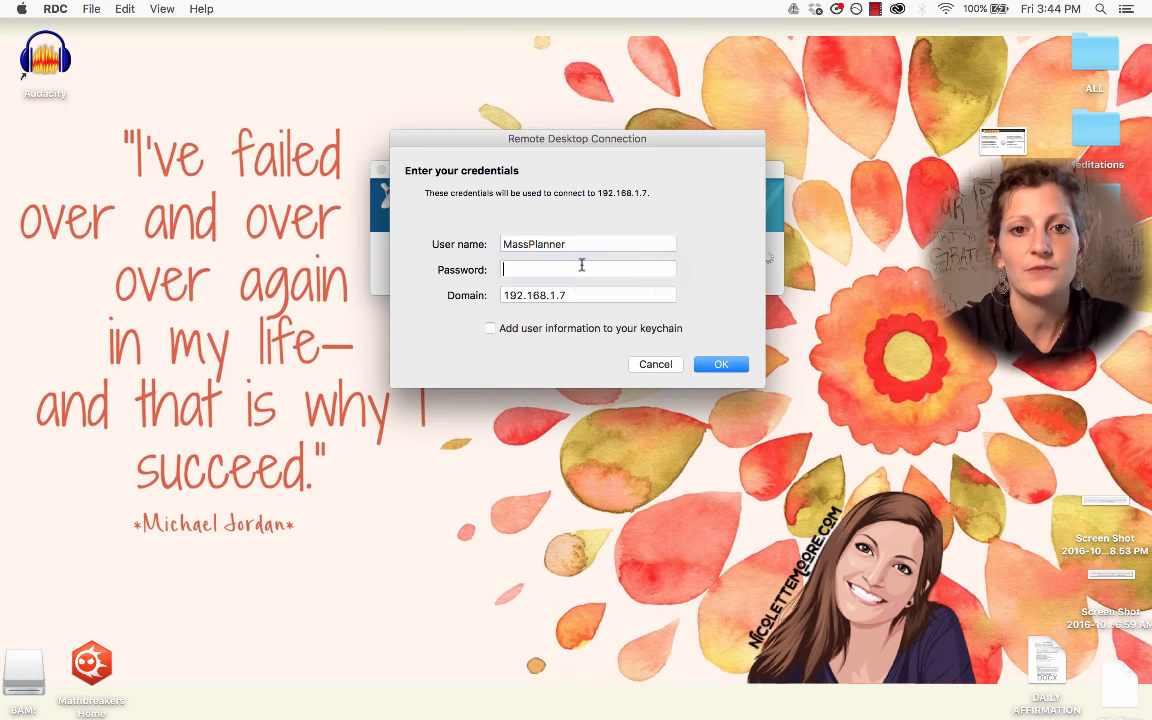
text(p)
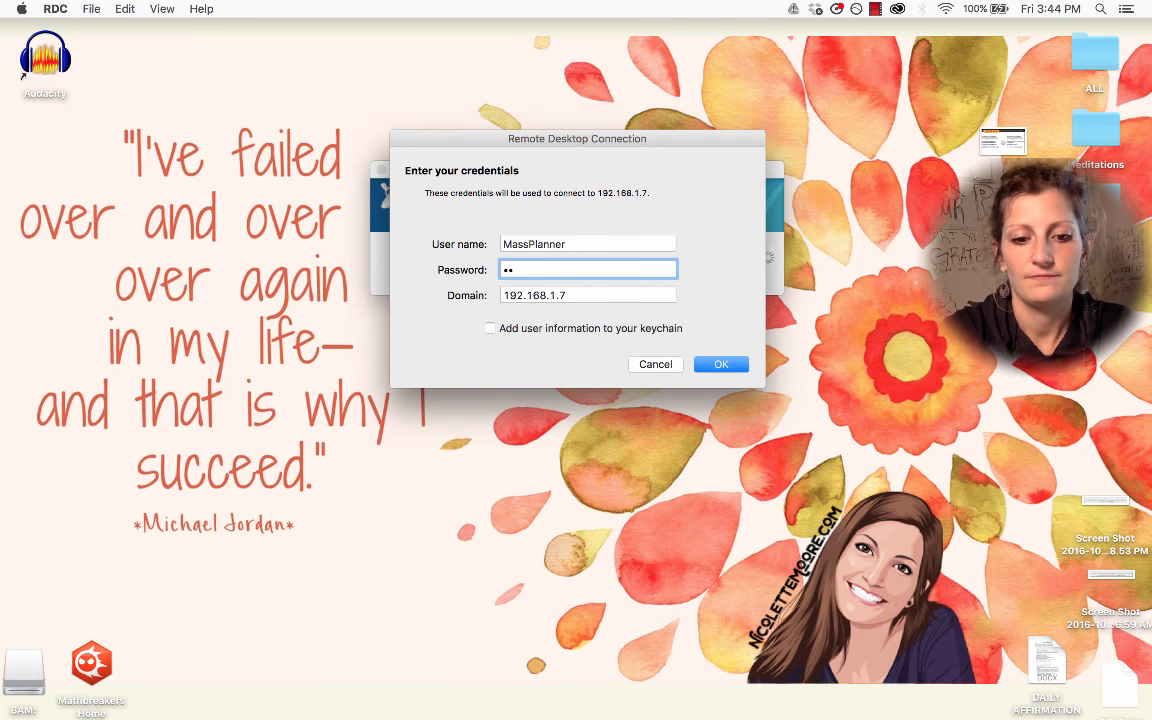
text(•••••••••)
click(734, 365)
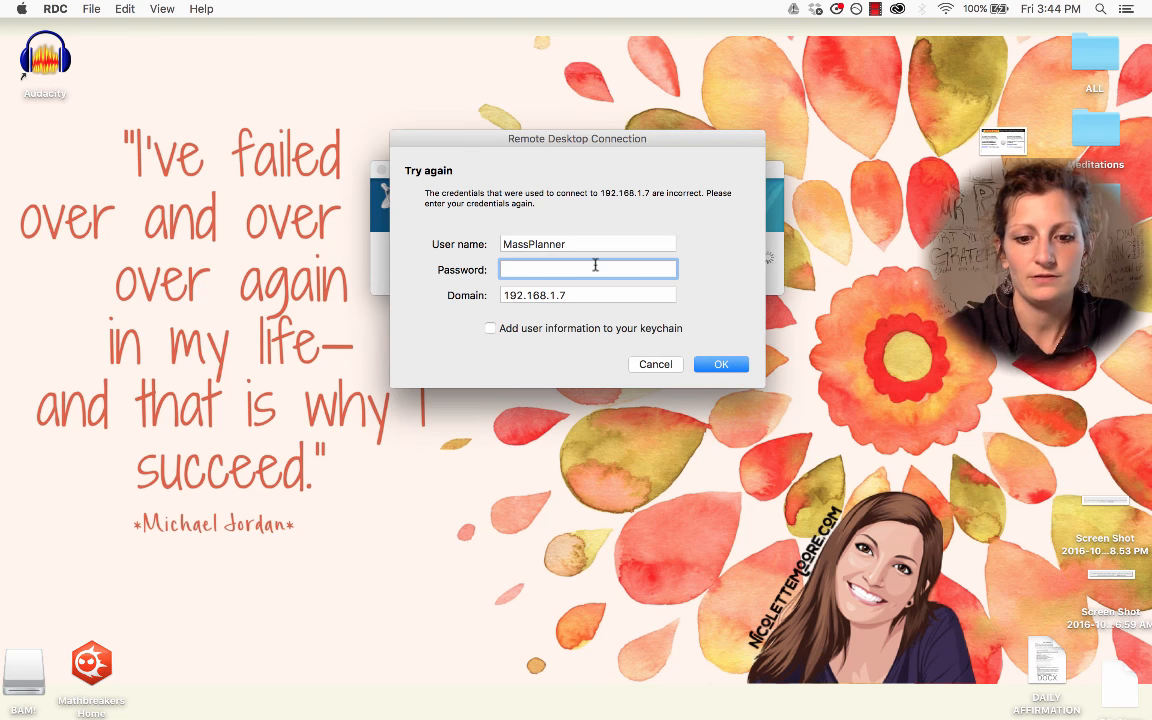
Re-enter the account password for the MassPlanner user, submit it, and connect despite the certificate name mismatch.
text(•••••••)
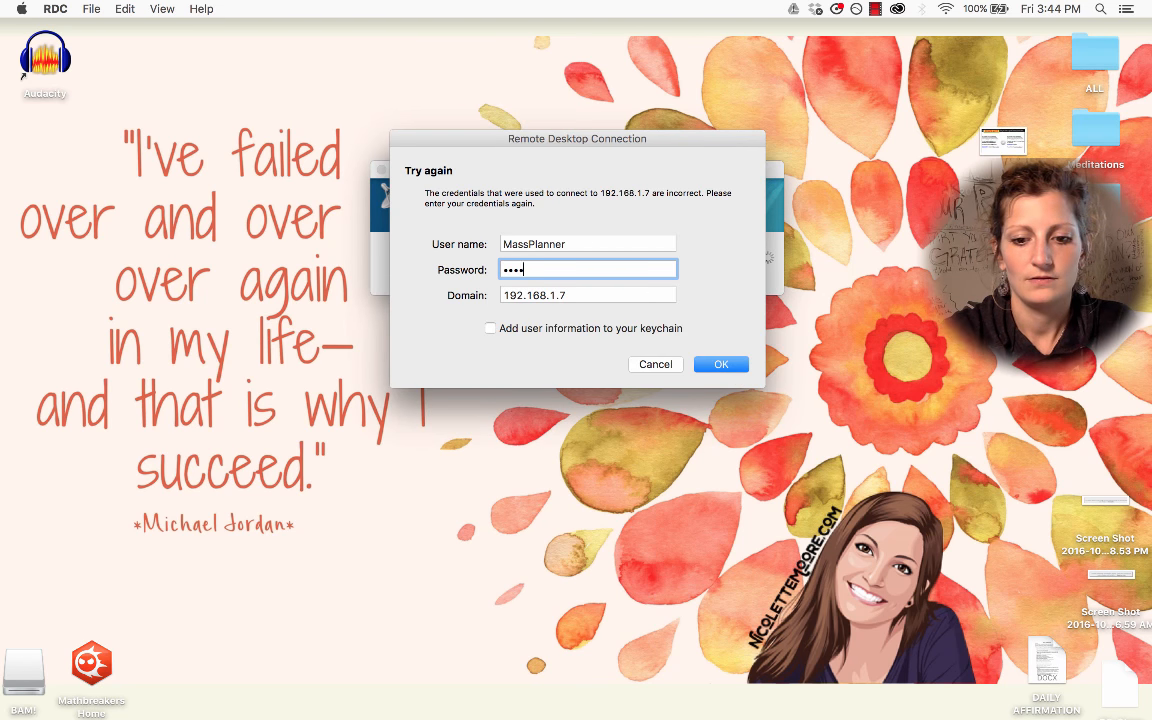
text(••••)
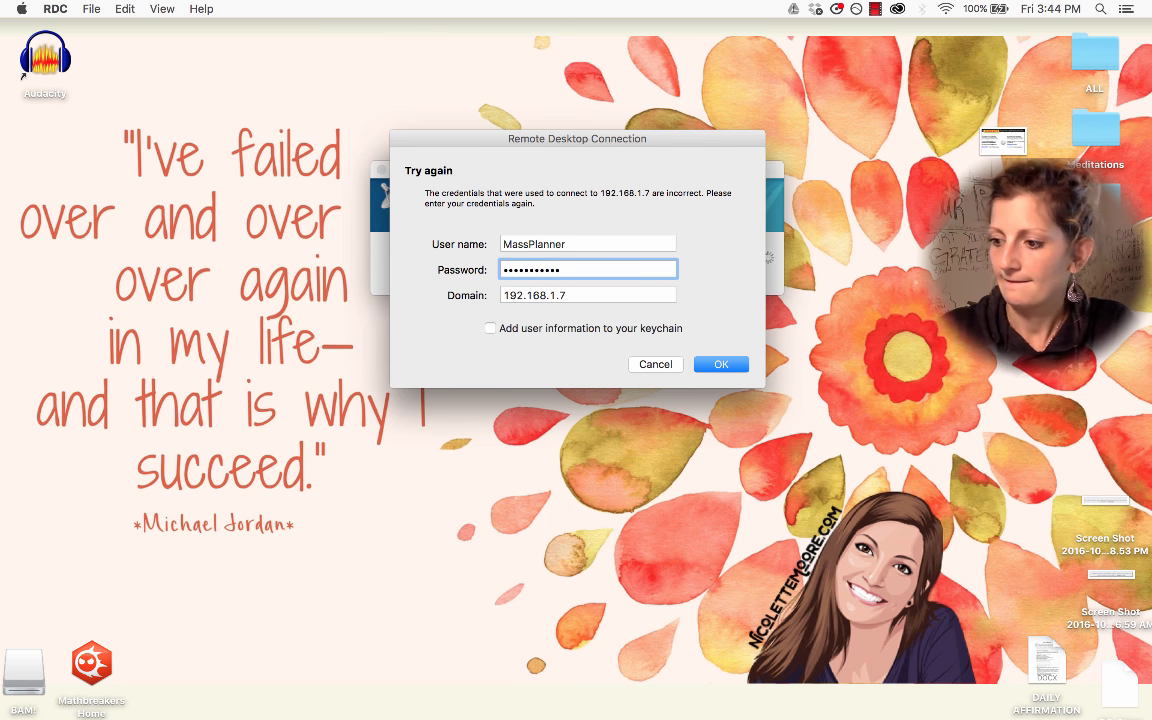
key(Return)
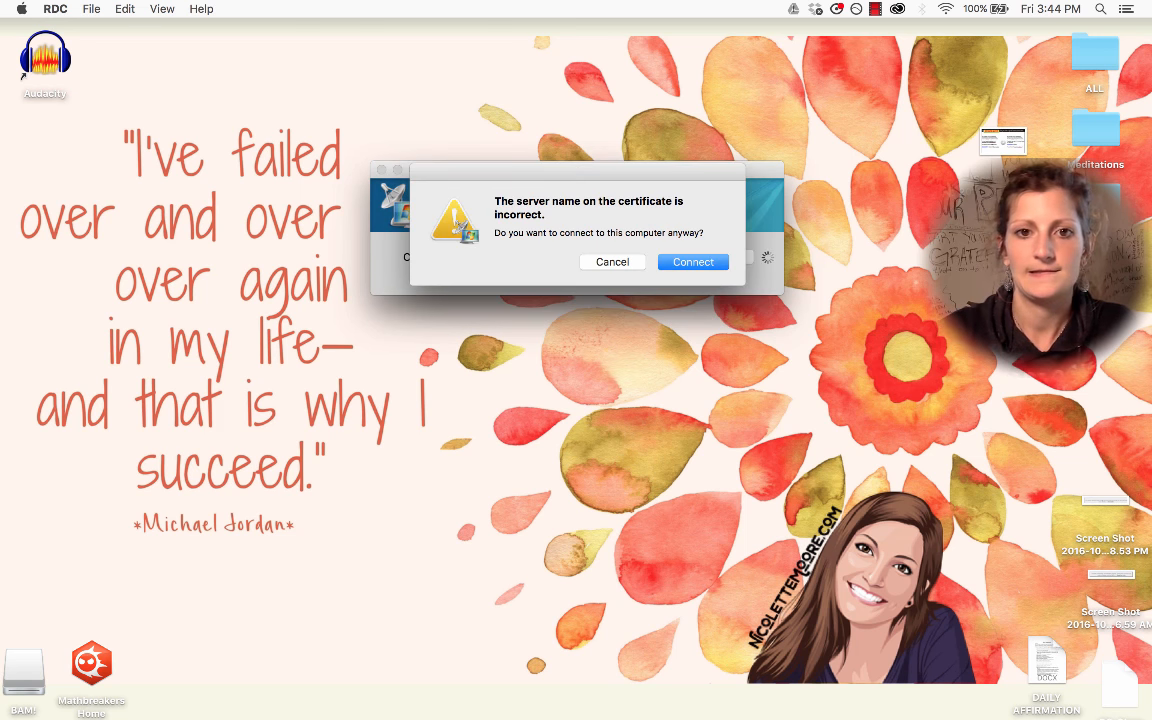
click(700, 262)
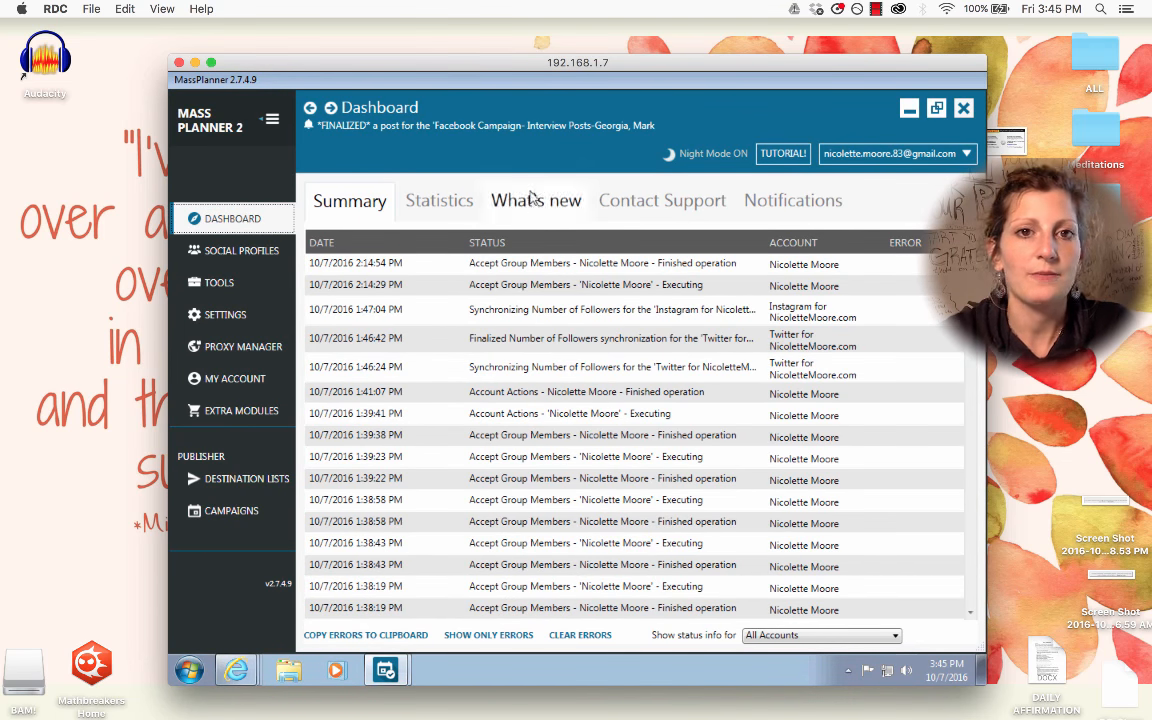
Move the remote desktop window to the upper-left corner of the desktop and review the dashboard's activity summary.
drag(454, 66, 347, 31)
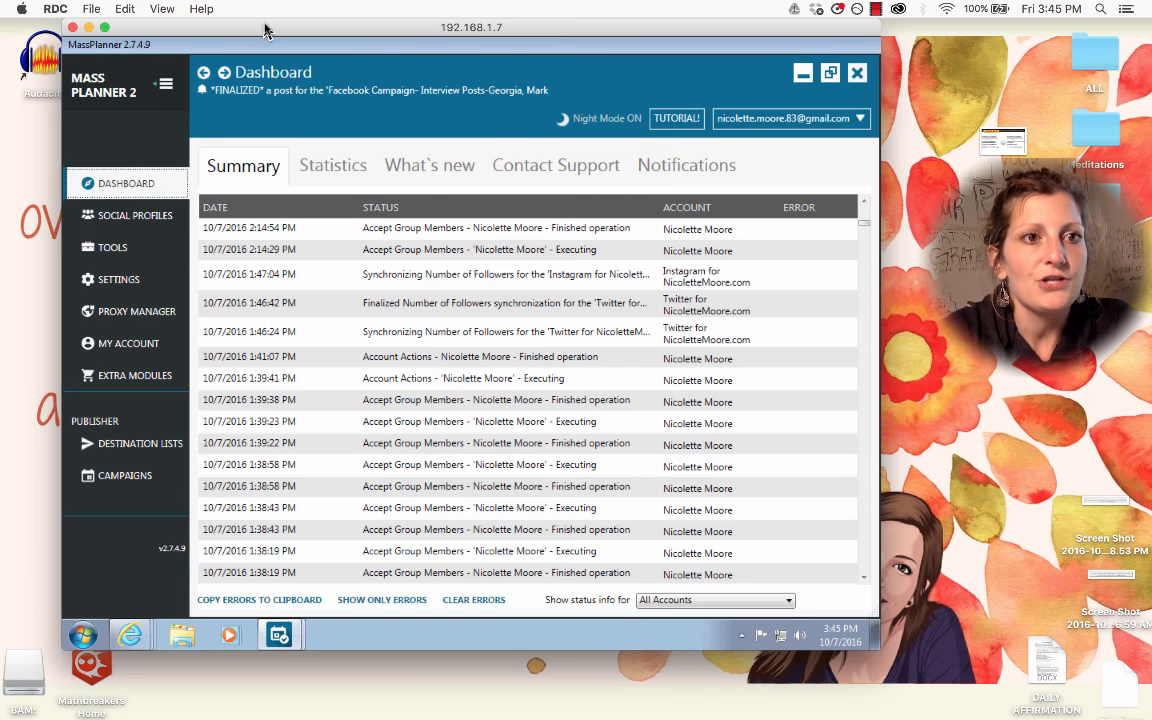
drag(266, 22, 201, 14)
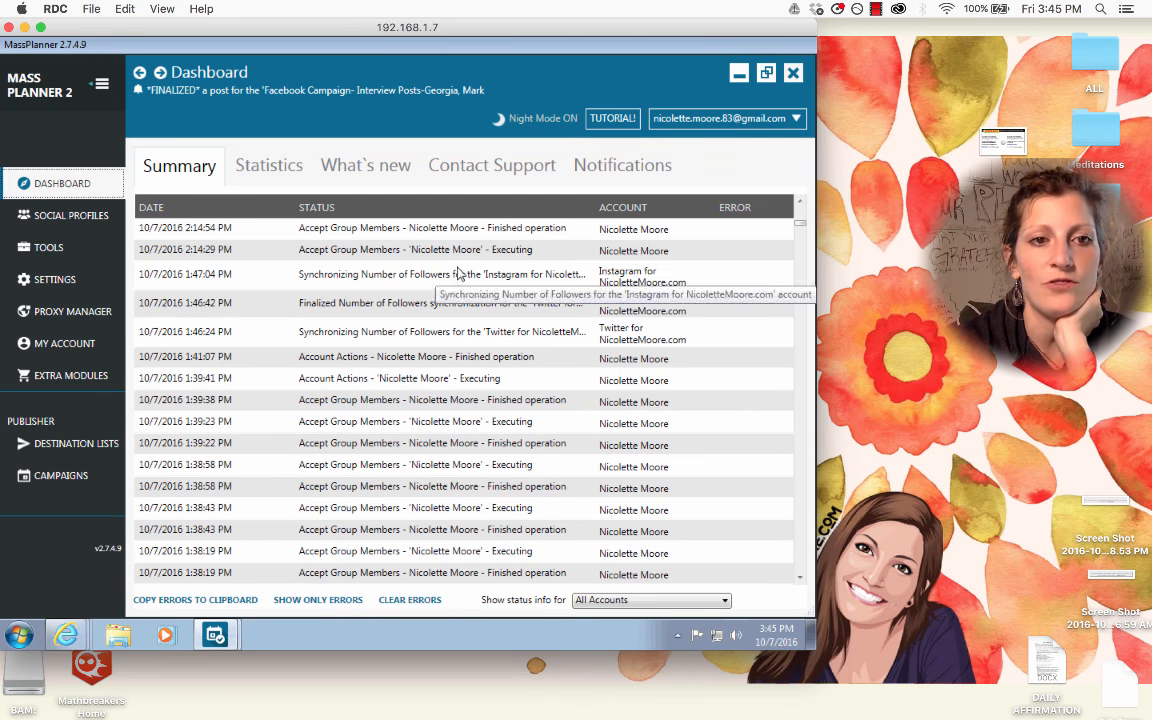
scroll(490, 480, down, 10)
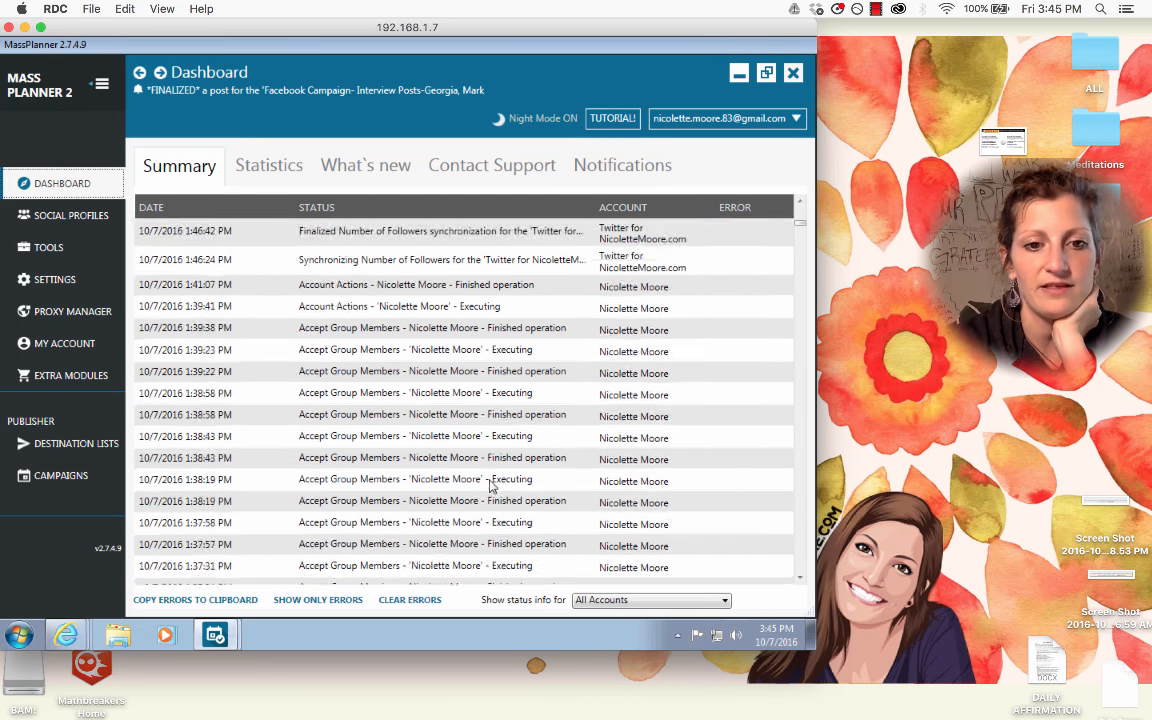
Examine the dashboard's activity log back through the 10/6/2016 entries, including the post flagged with a publishing error.
scroll(490, 485, down, 15)
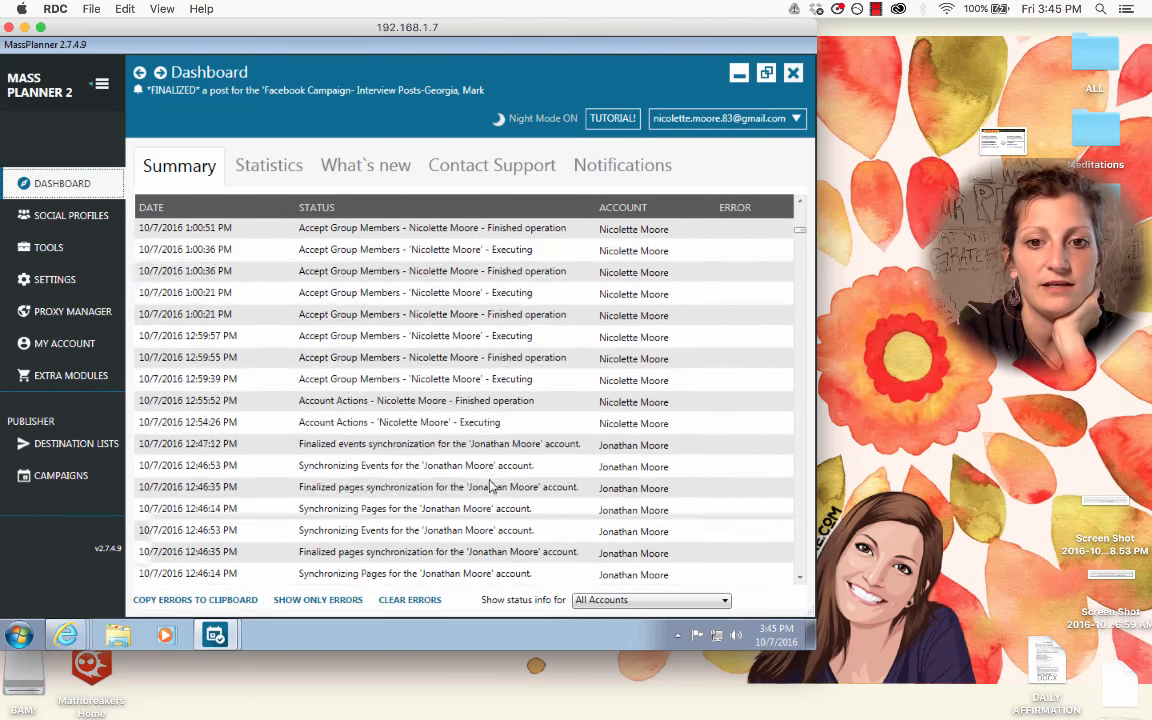
scroll(490, 480, down, 15)
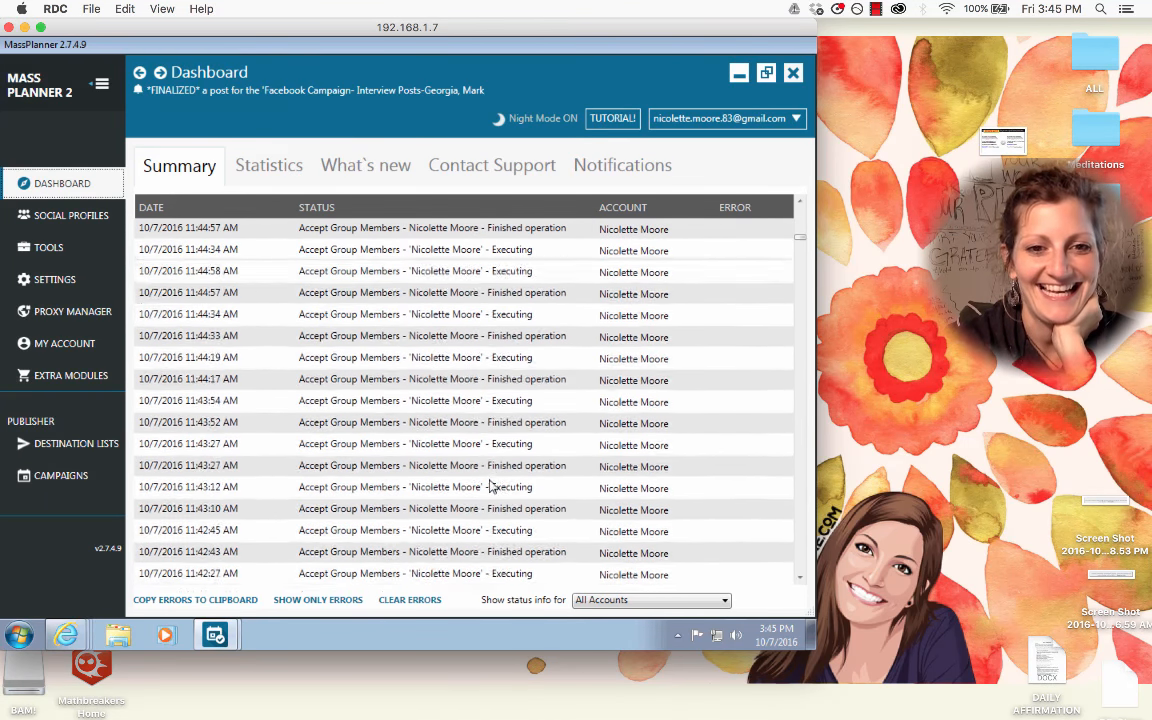
scroll(494, 458, down, 12)
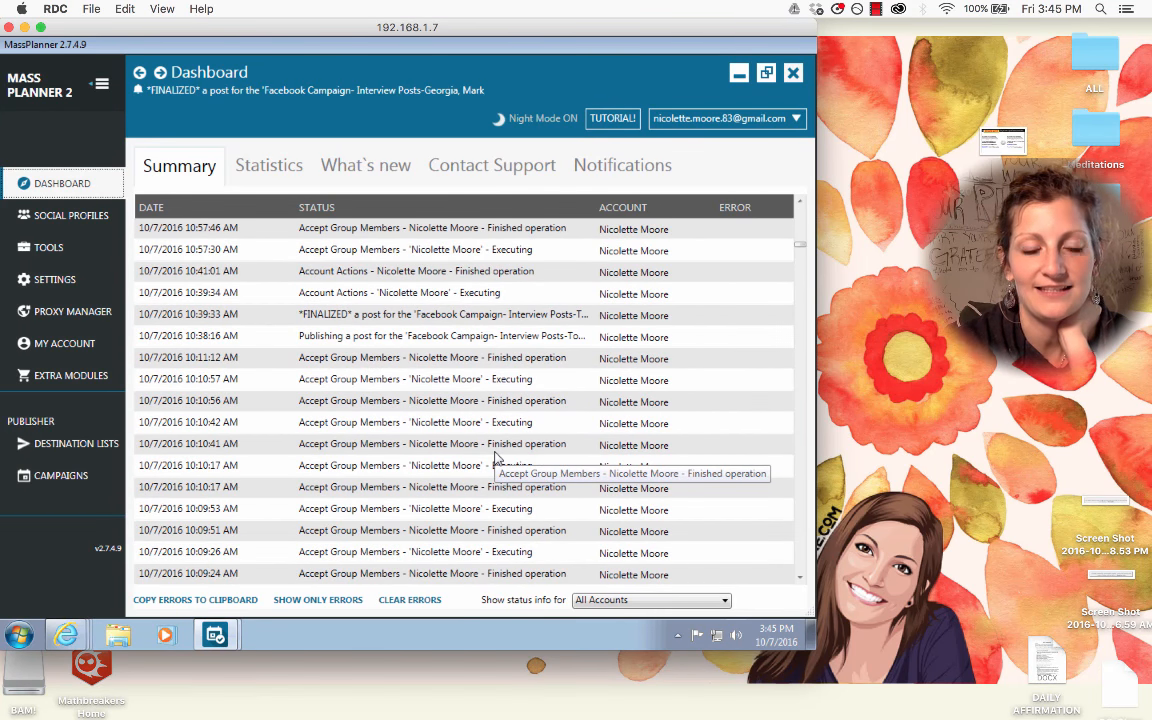
scroll(494, 458, down, 12)
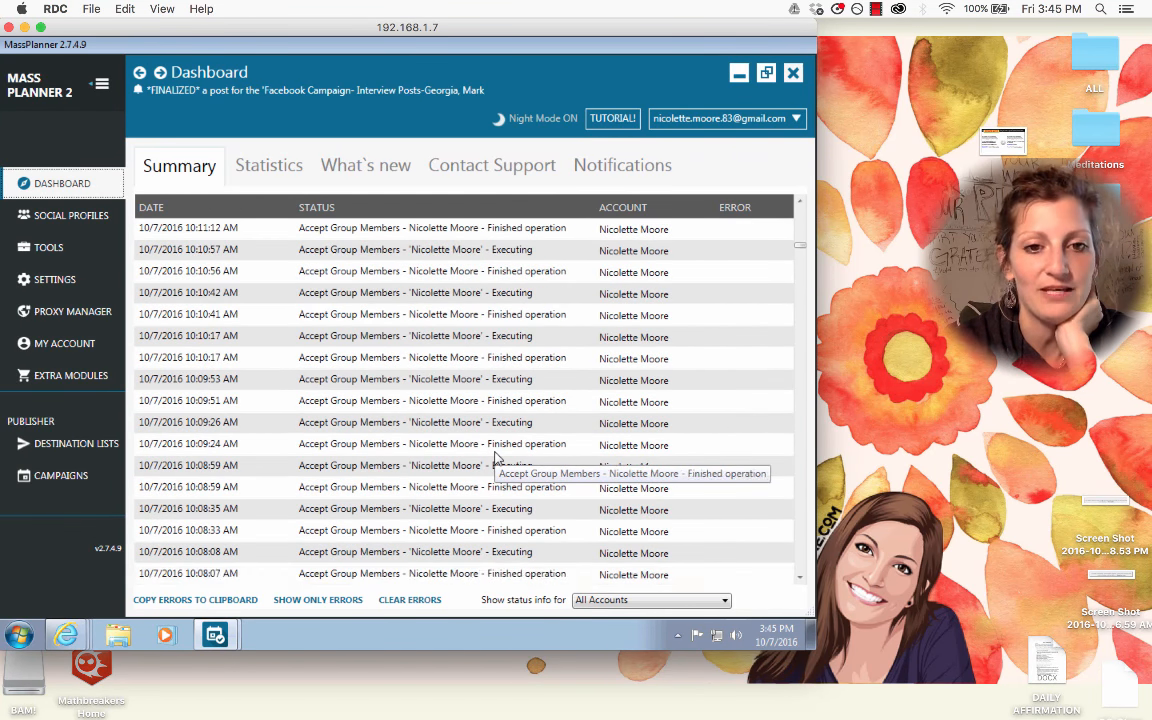
scroll(494, 458, down, 15)
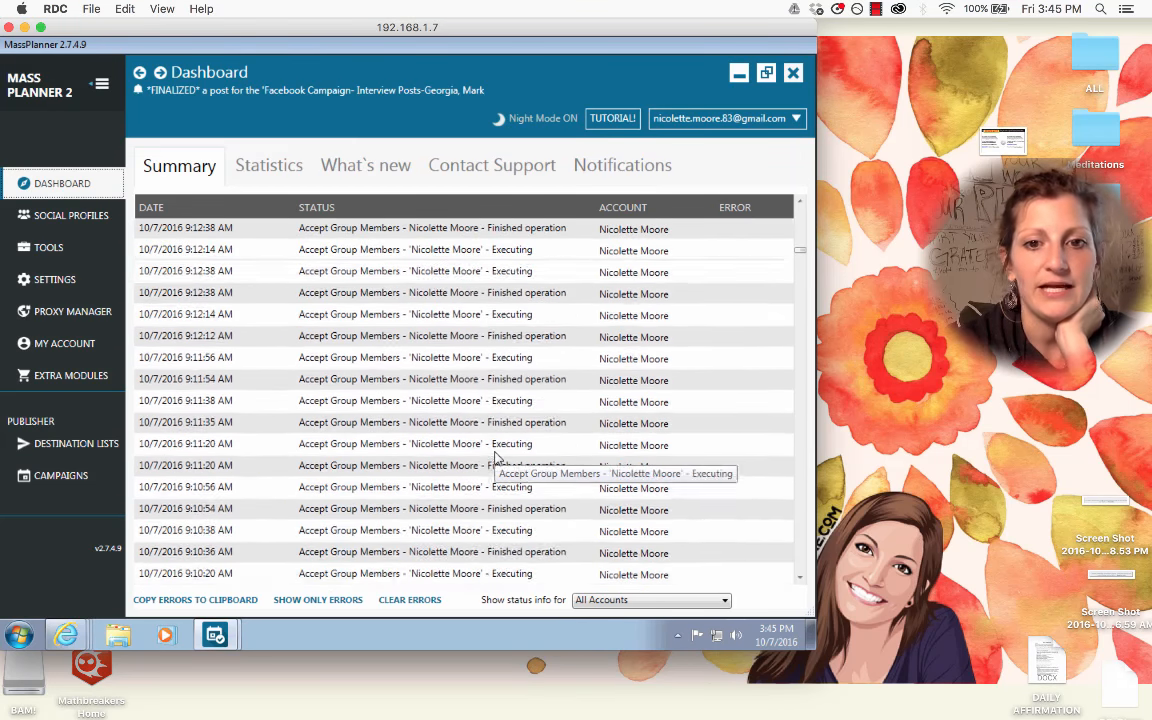
scroll(494, 458, up, 3)
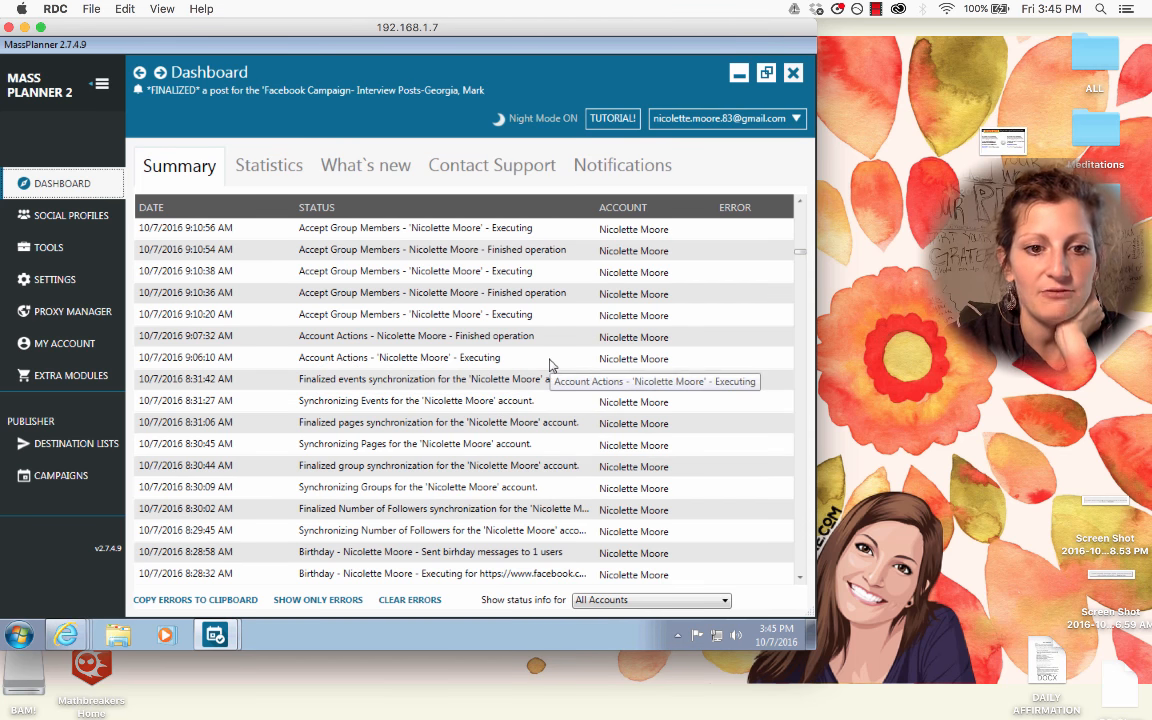
scroll(560, 378, down, 5)
scroll(505, 540, down, 5)
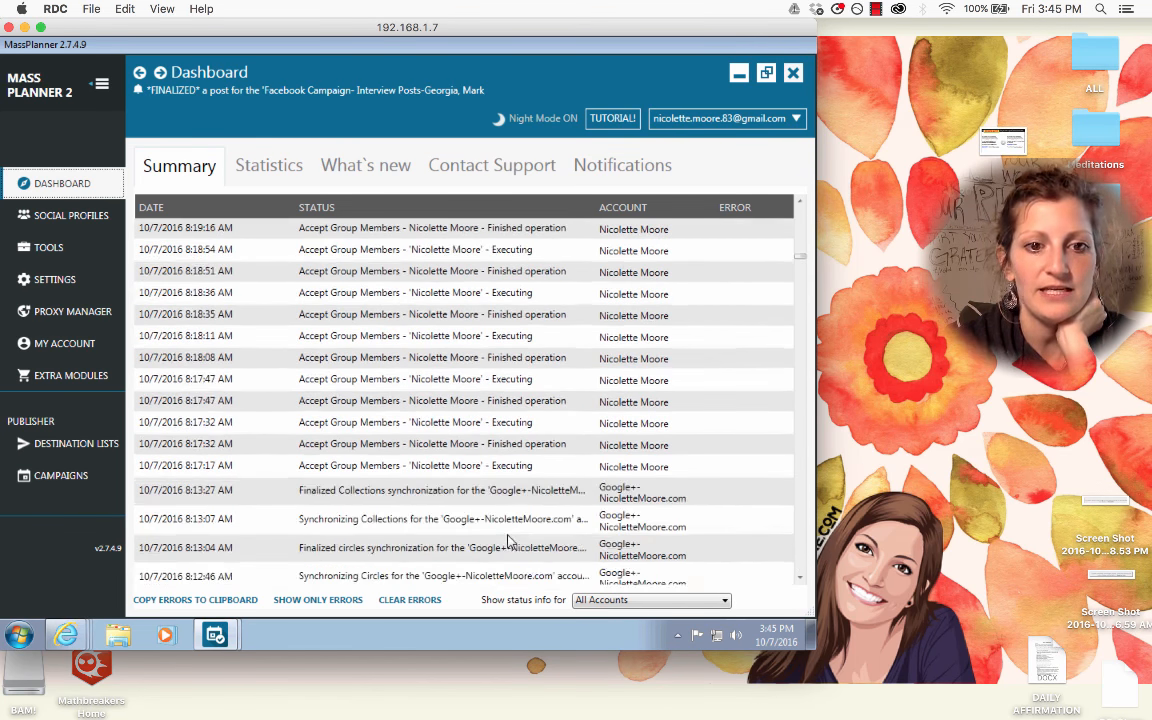
scroll(553, 450, down, 10)
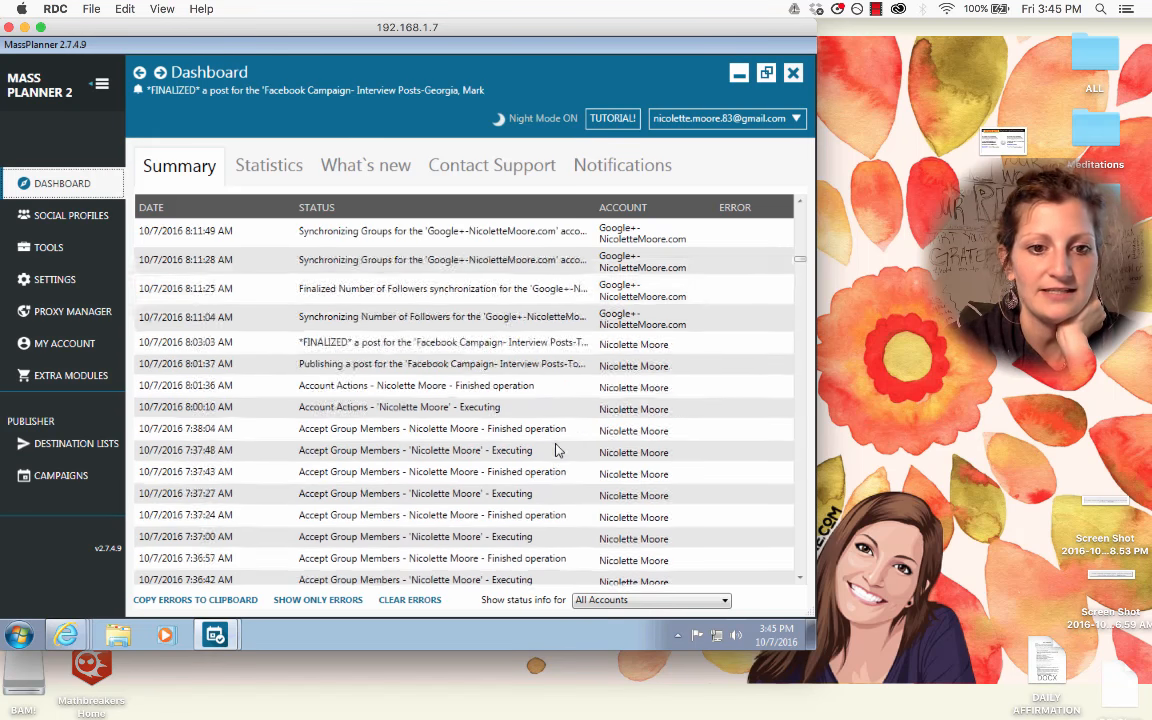
scroll(470, 450, down, 5)
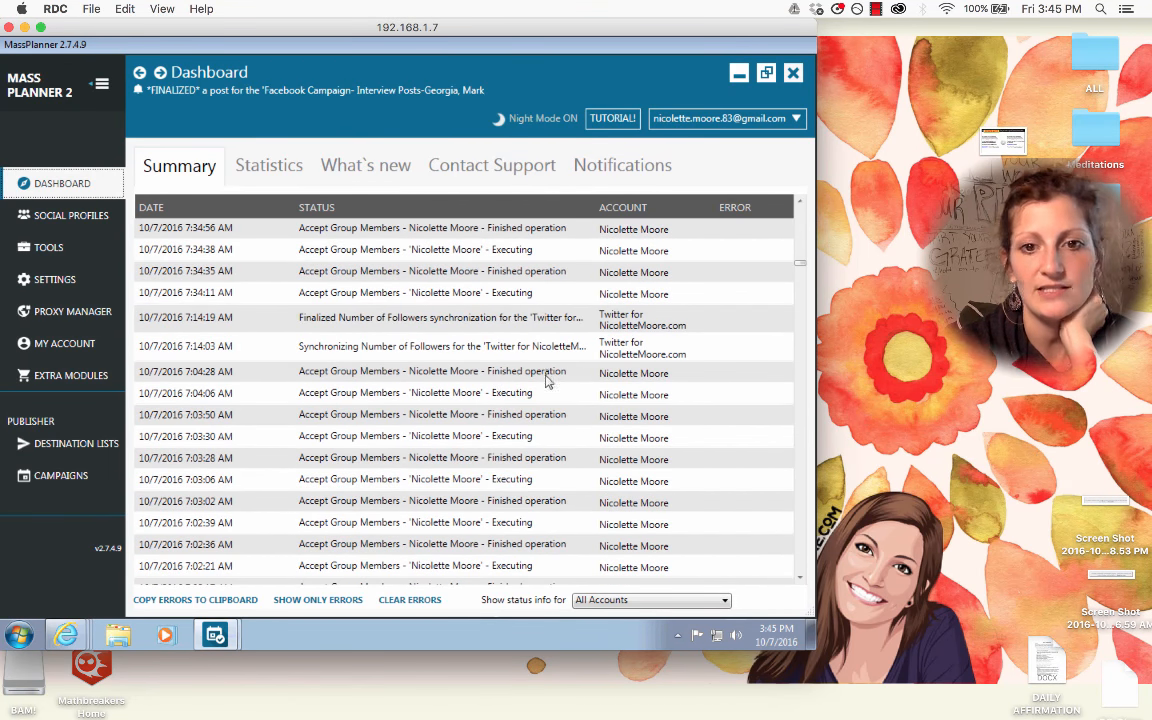
scroll(547, 395, down, 6)
scroll(547, 400, down, 10)
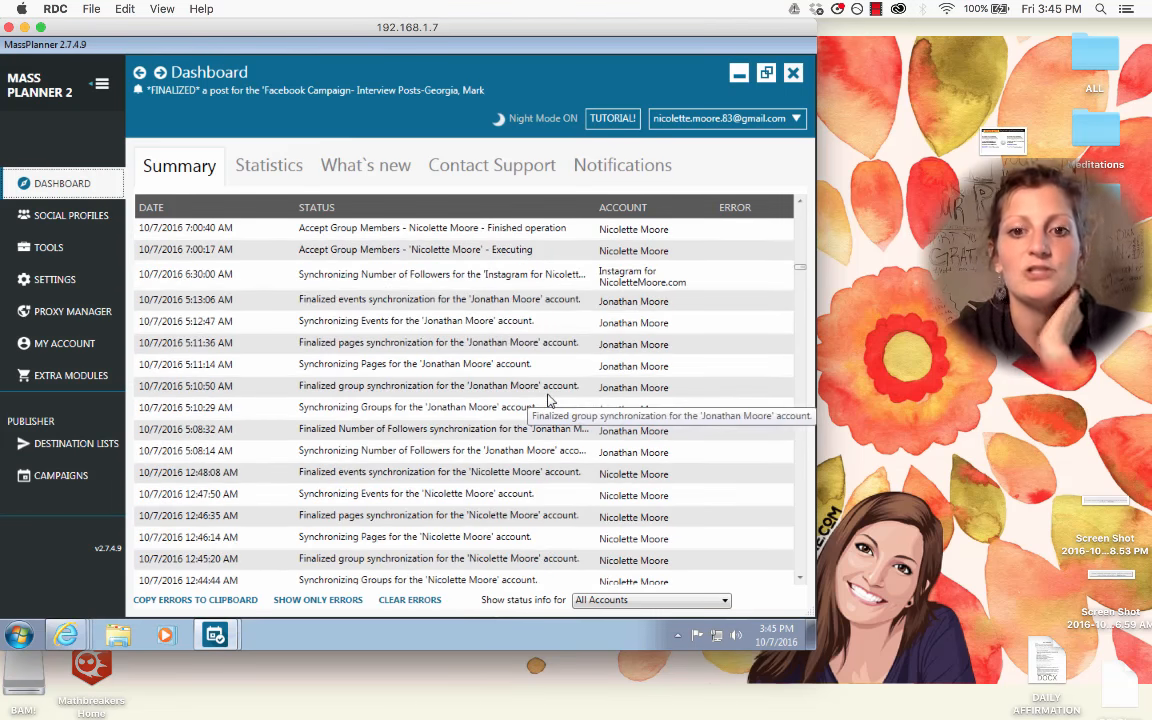
scroll(547, 400, down, 15)
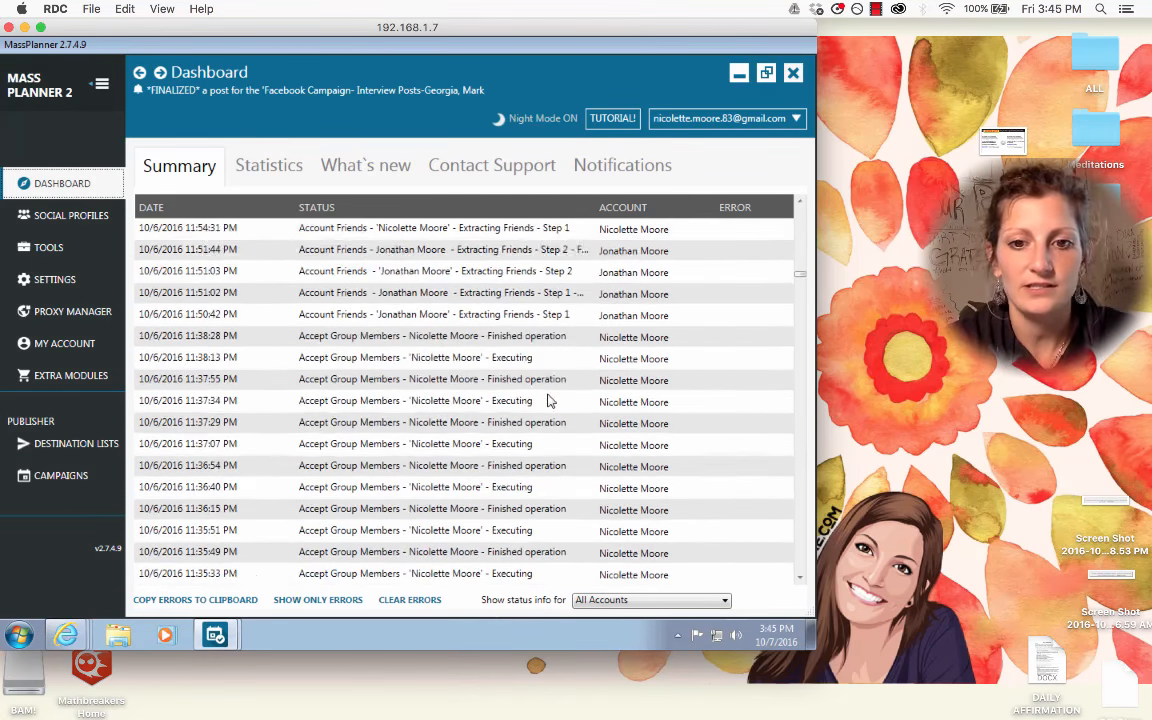
scroll(547, 400, down, 12)
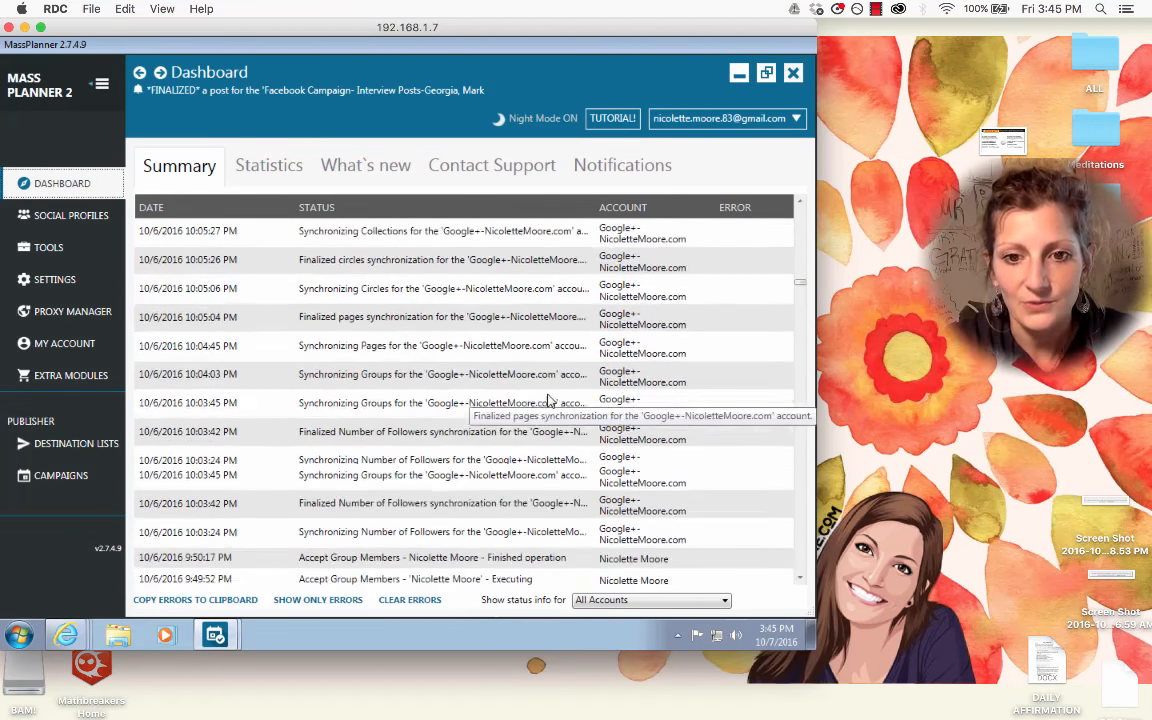
scroll(547, 400, down, 15)
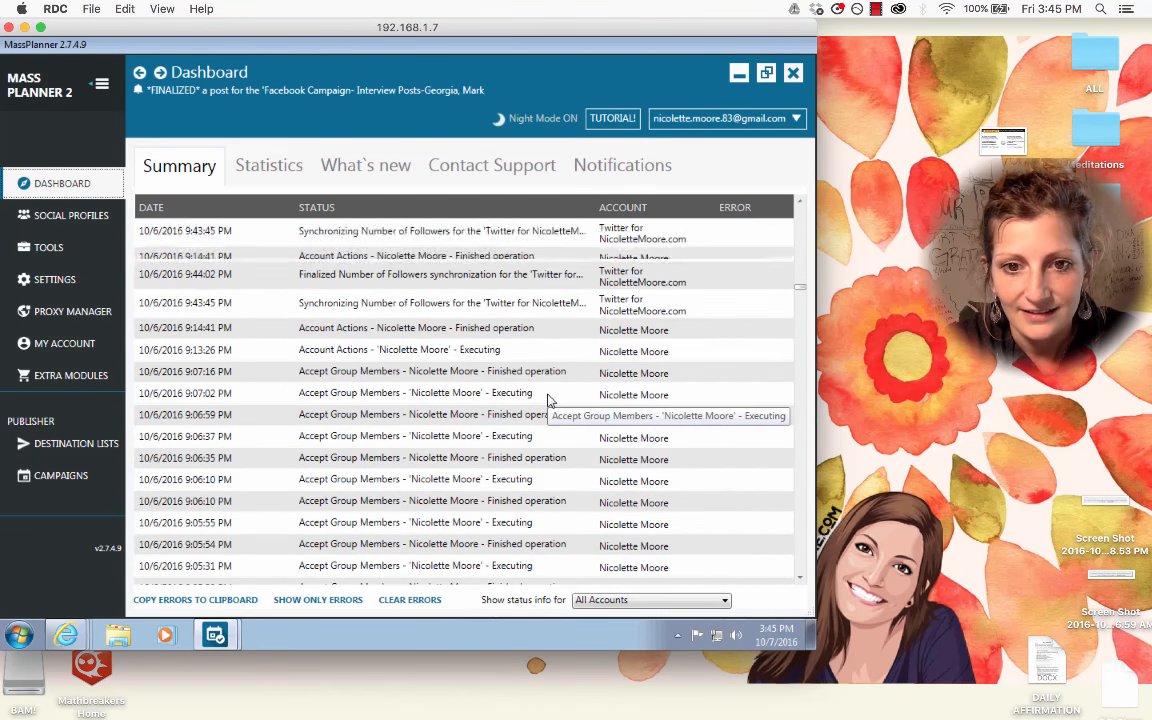
scroll(547, 400, up, 3)
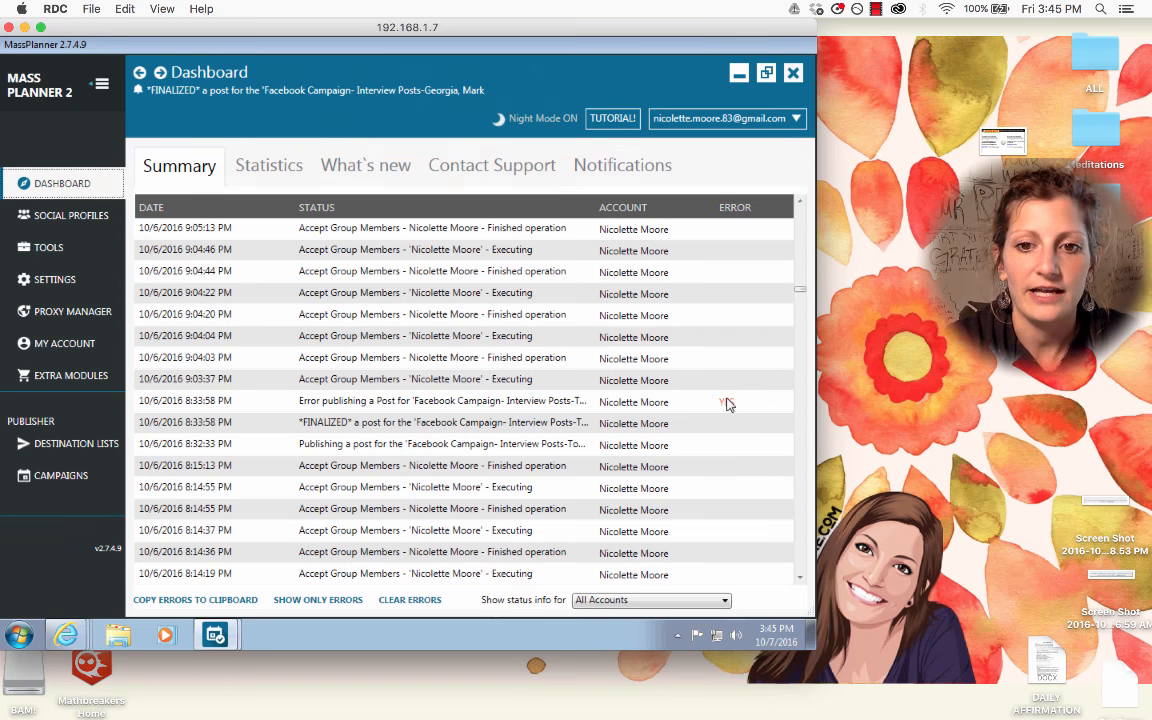
click(727, 404)
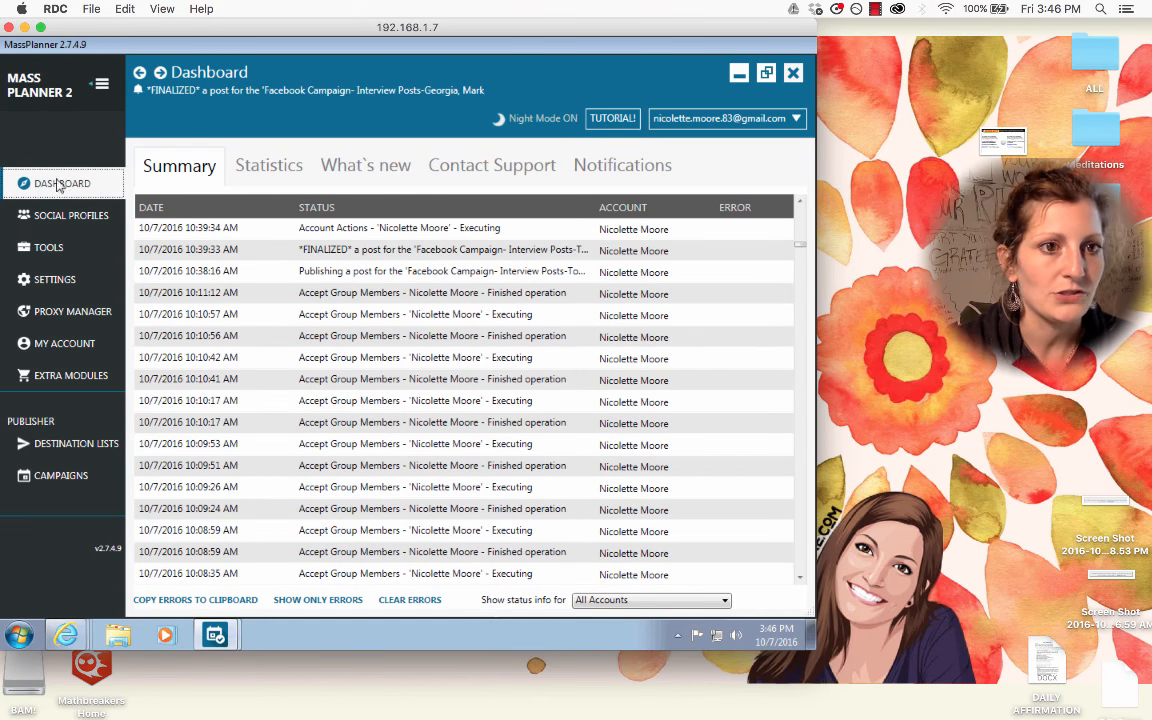
Review the social profiles and the platforms offered for adding a new profile, and select the first Facebook profile in the list.
click(59, 222)
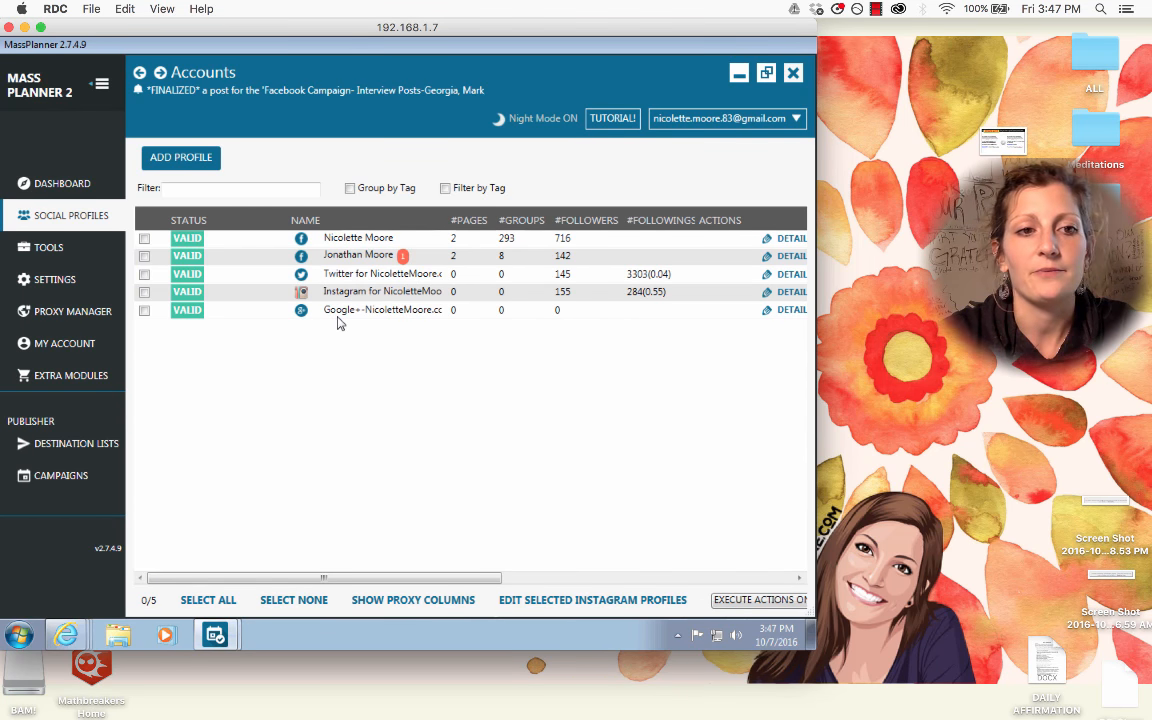
click(172, 152)
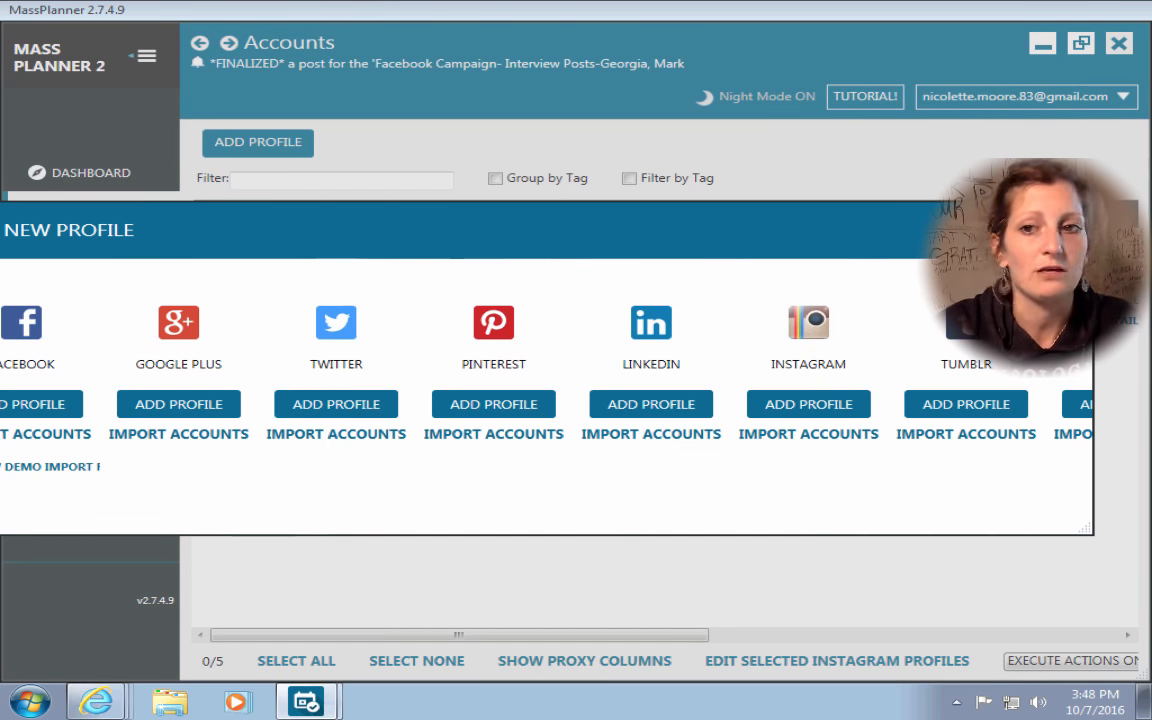
click(1065, 230)
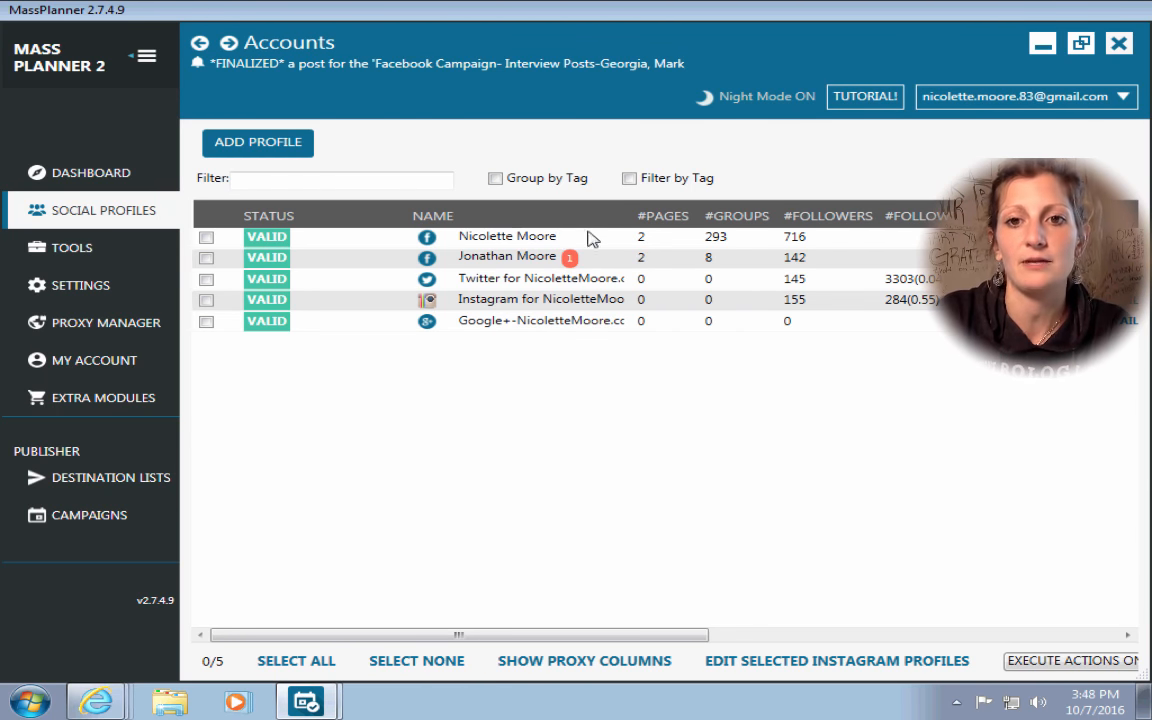
click(732, 242)
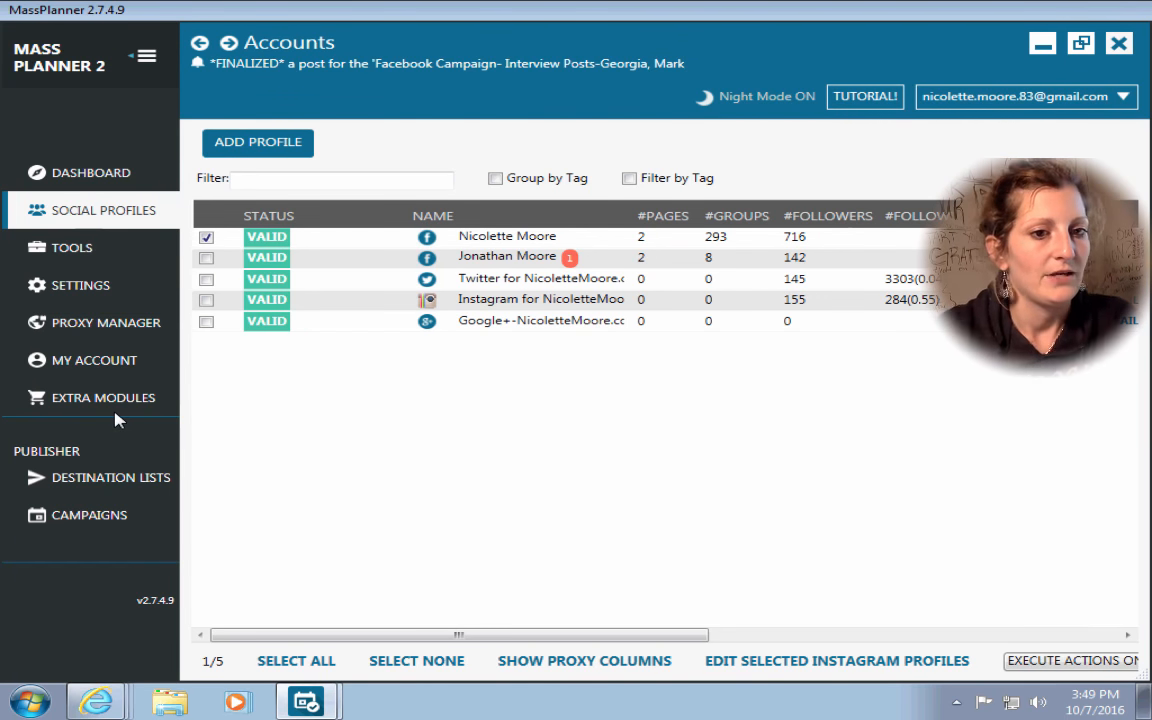
Add a new destination list and include the first Facebook profile plus the Twitter, Instagram and GooglePlus profiles.
click(100, 480)
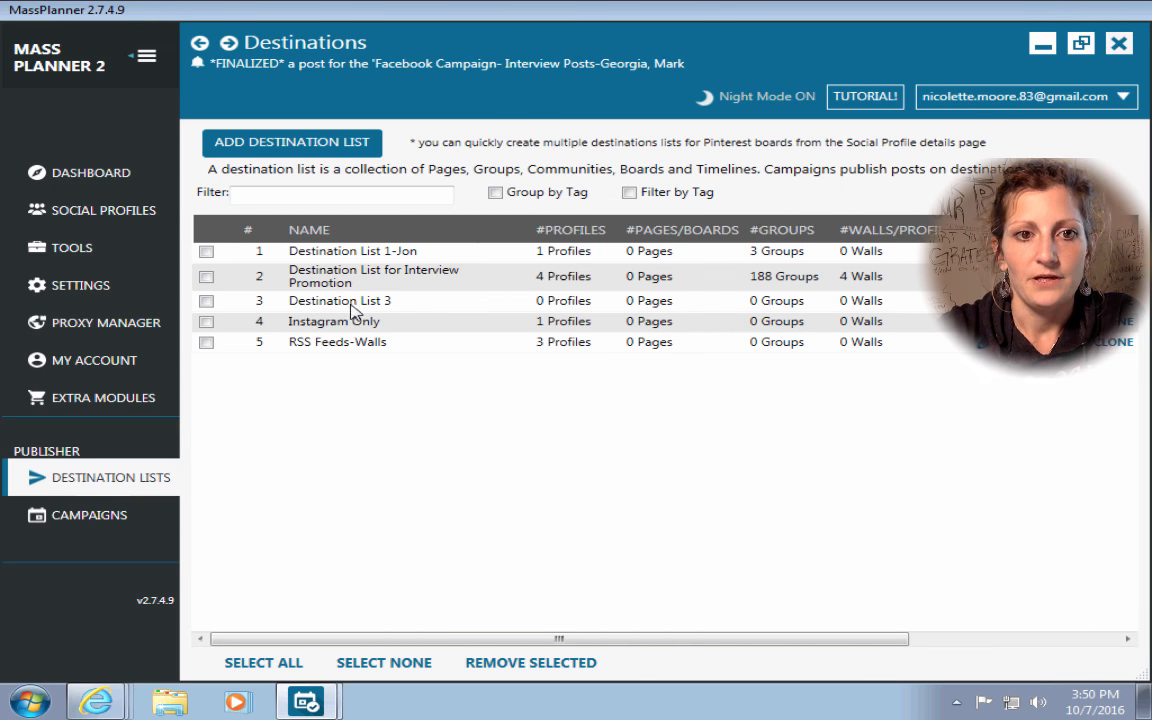
click(264, 138)
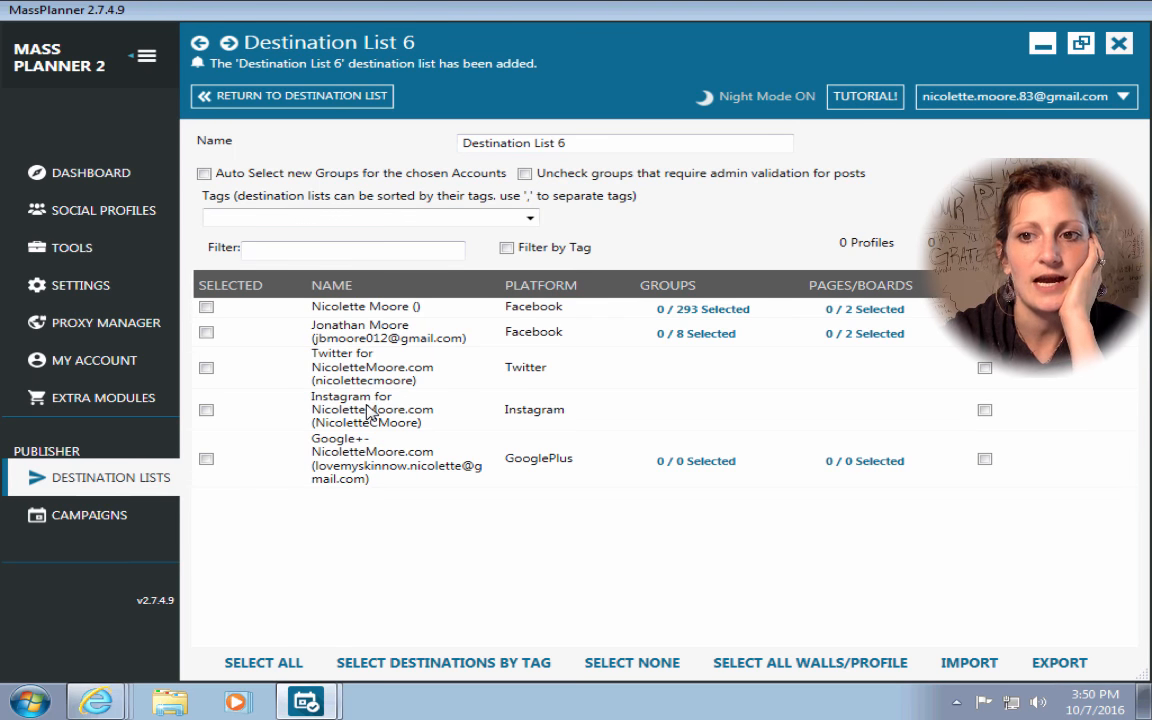
click(206, 309)
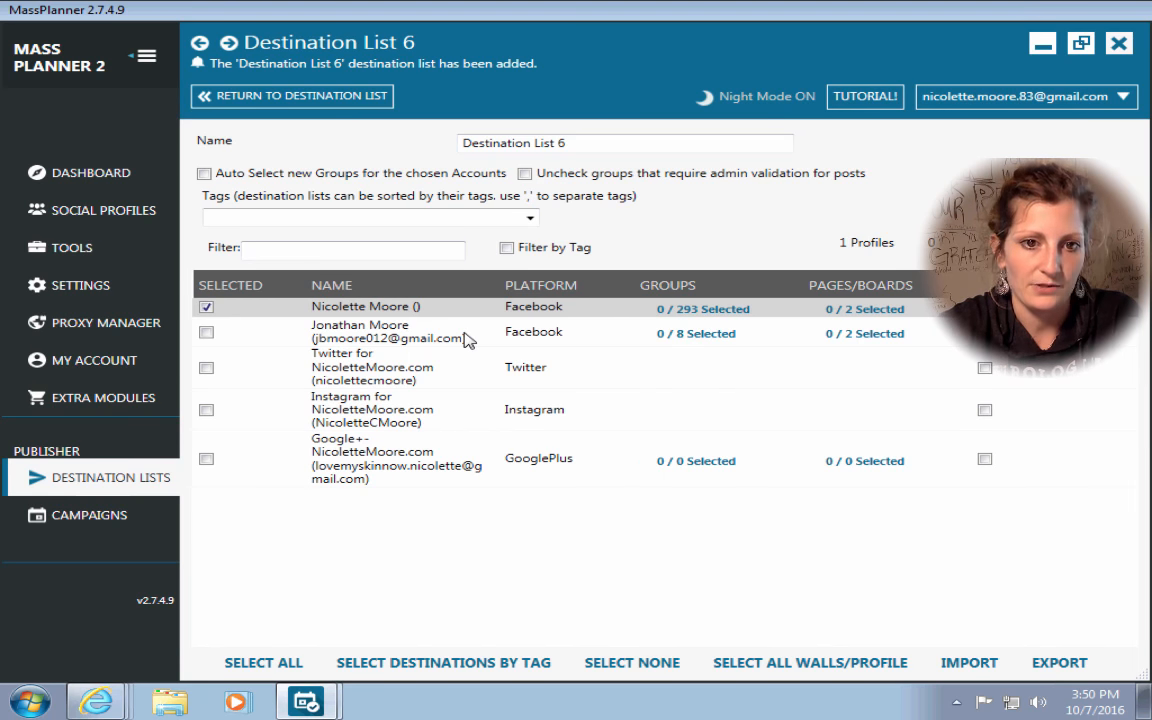
click(206, 369)
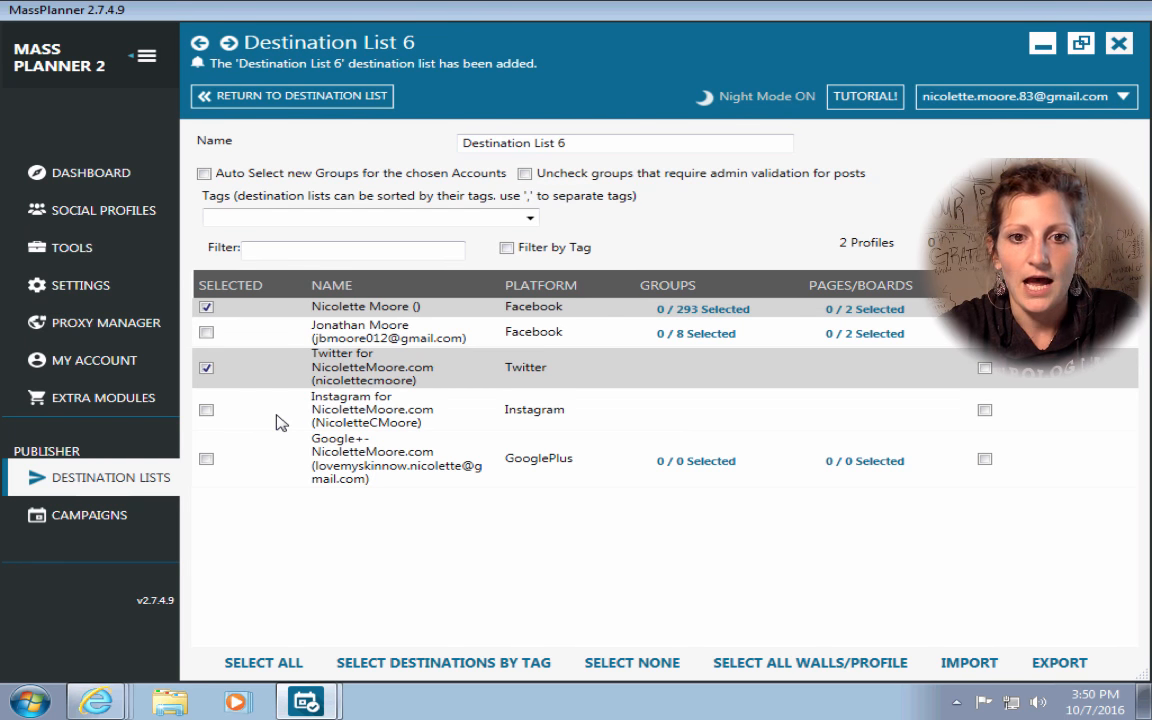
click(206, 411)
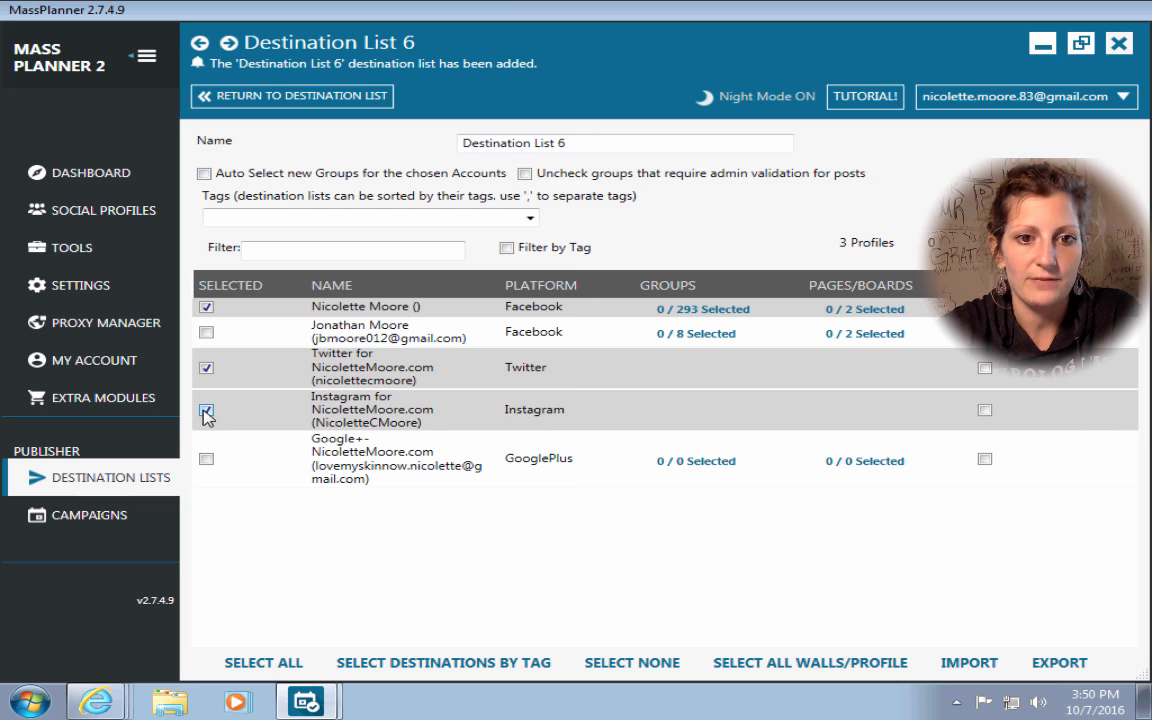
click(206, 459)
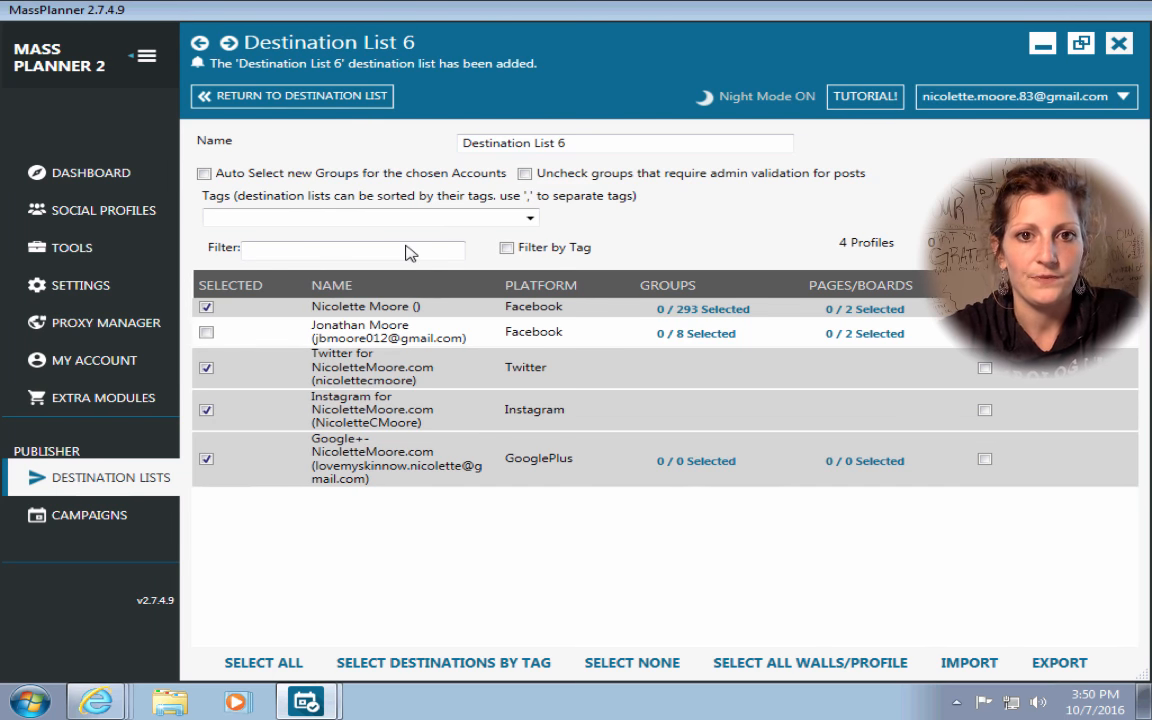
Rename the new destination list as Affiliate Blog Posts.
click(540, 143)
drag(578, 147, 445, 145)
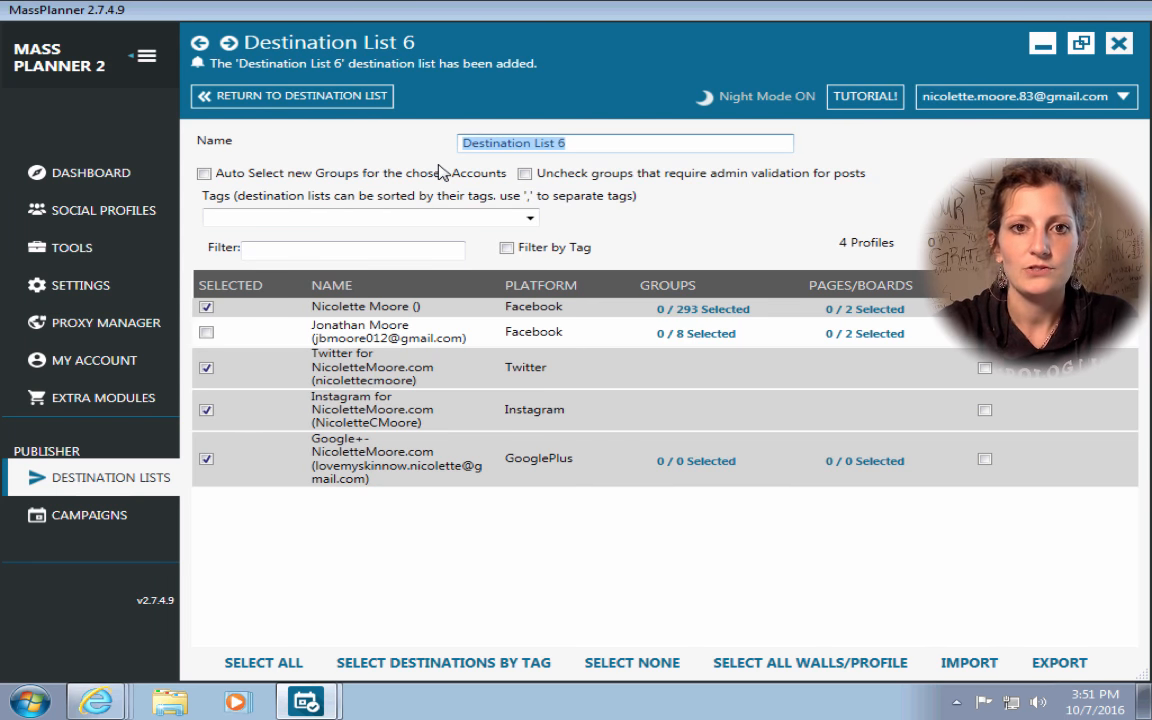
text(Affiliate)
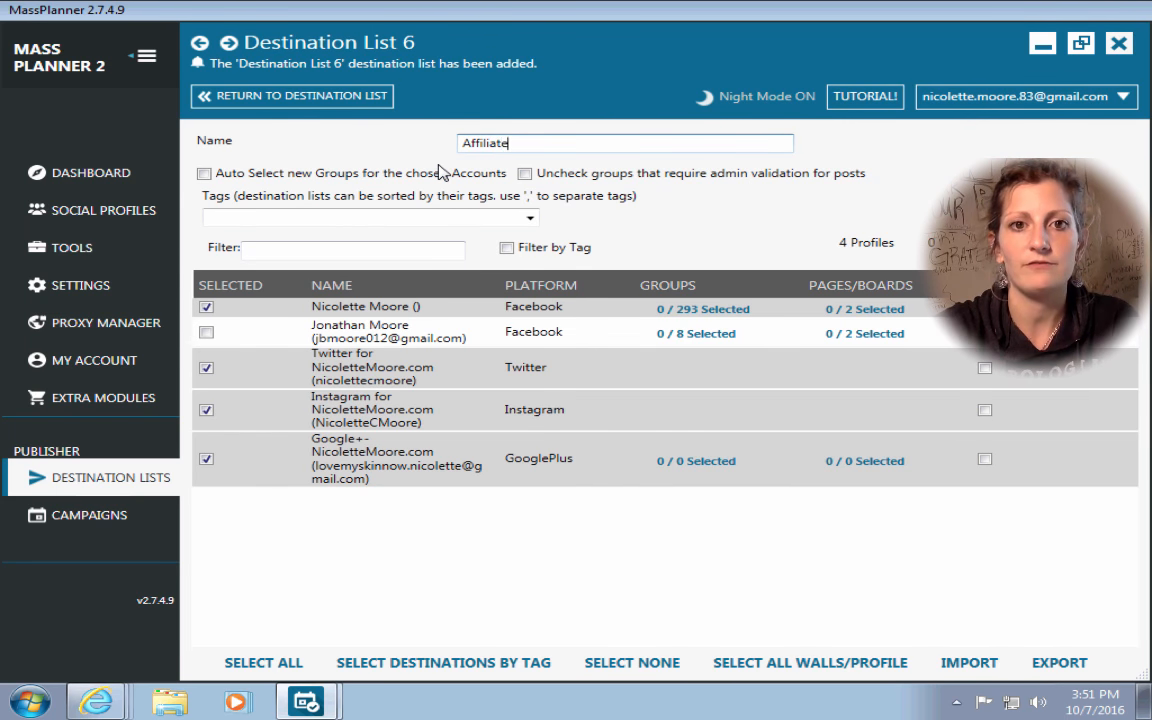
text( Blog Posts)
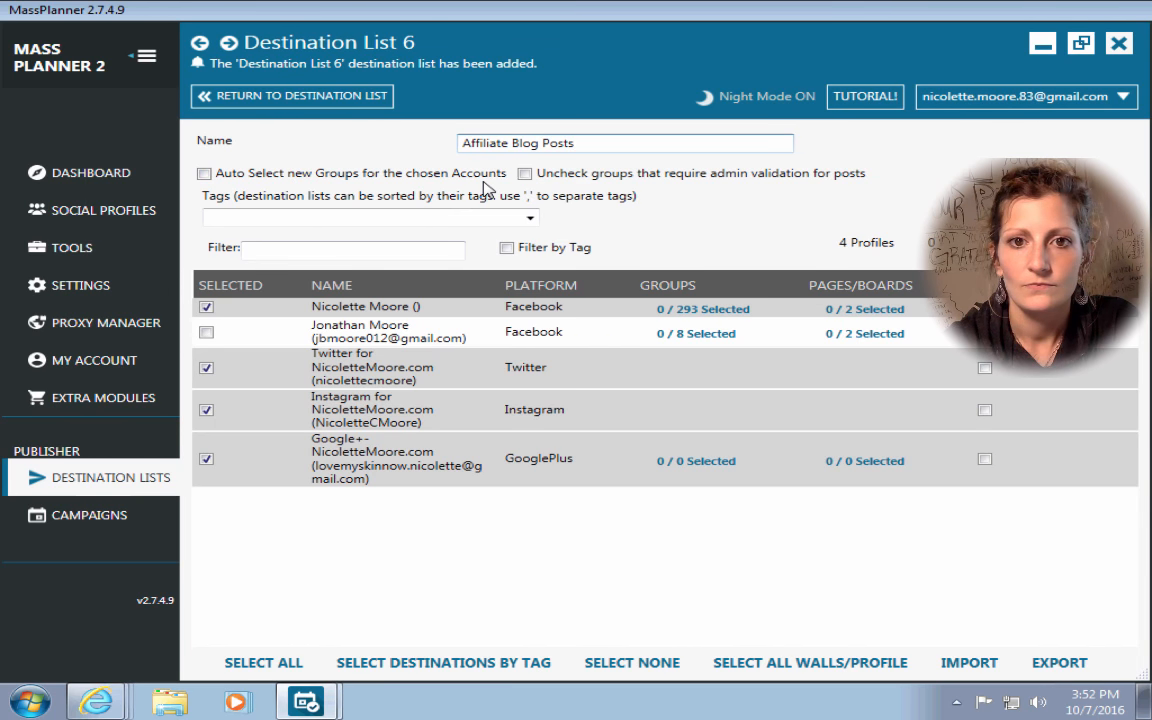
Enable automatic selection of new groups for the chosen accounts, and toggle the admin-validation group exclusion on and back off.
click(204, 174)
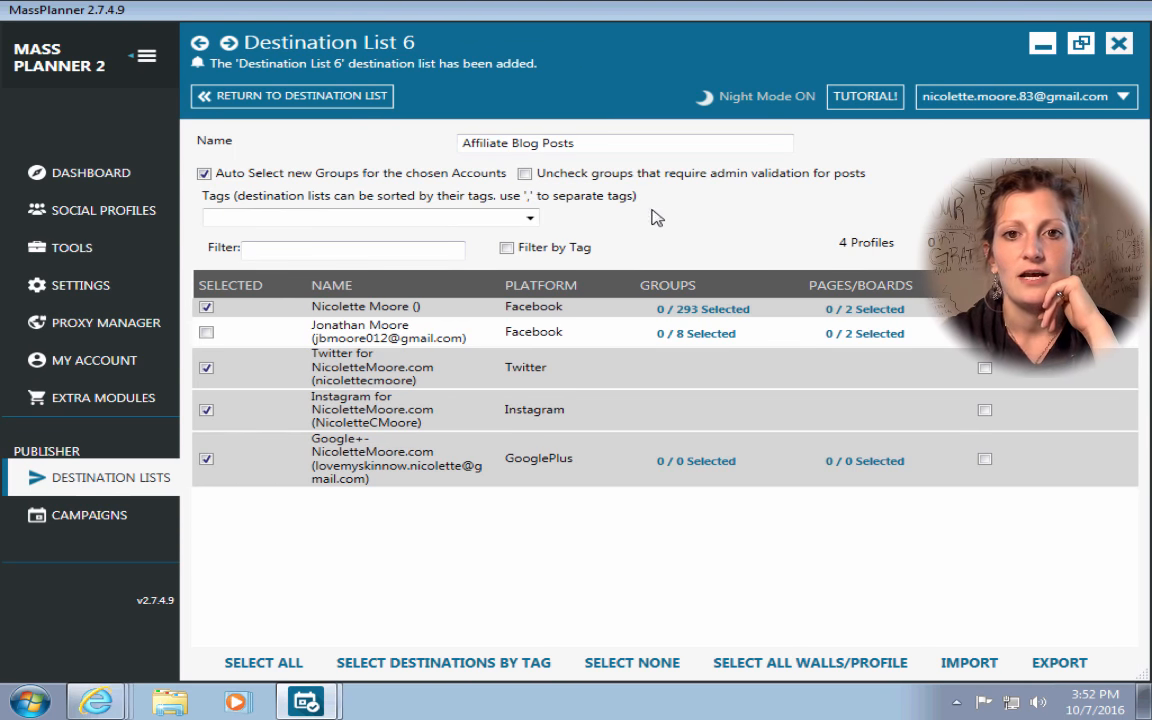
click(524, 175)
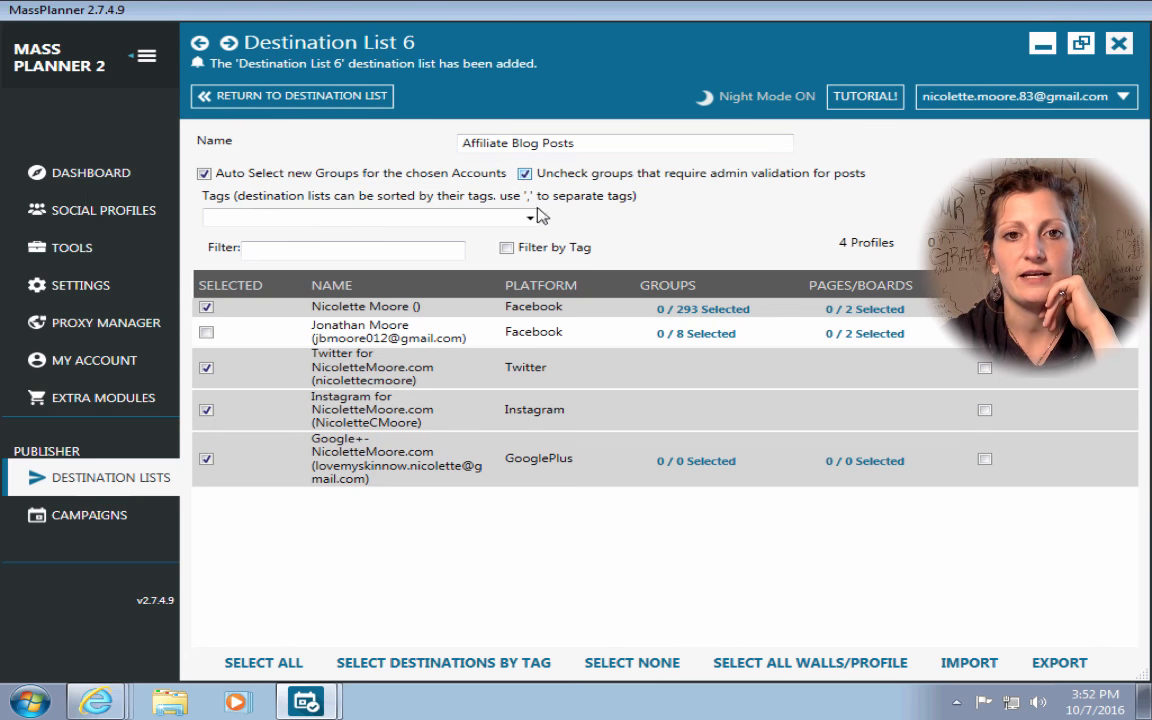
click(524, 175)
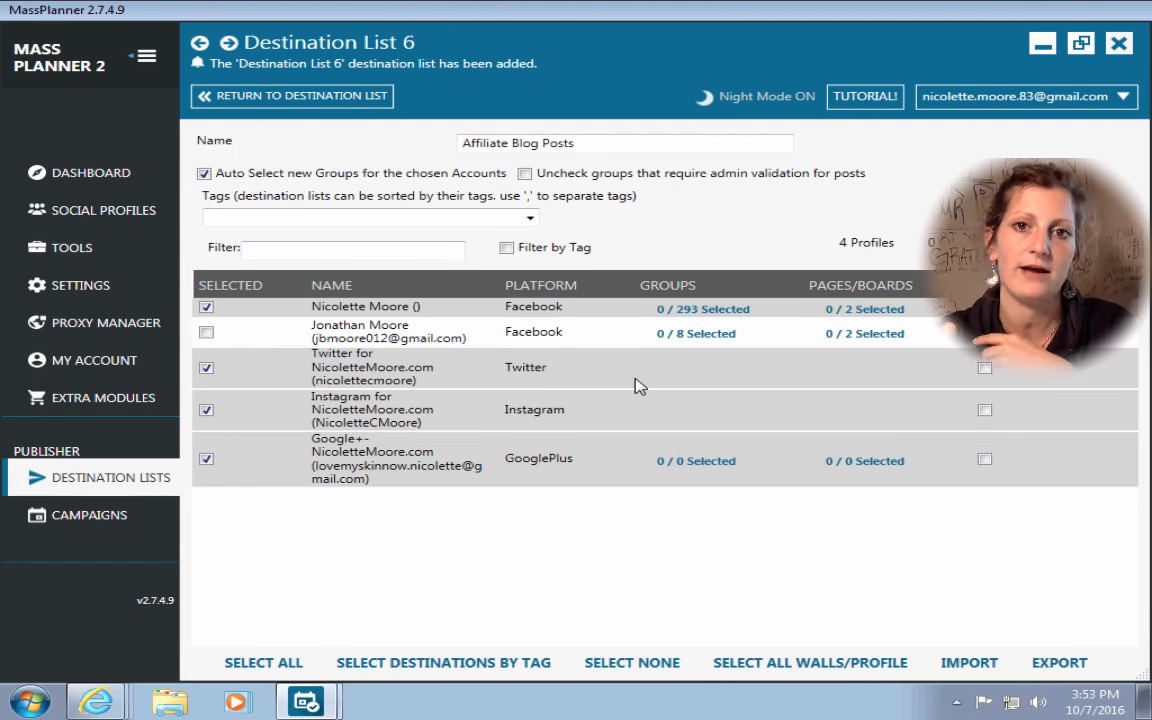
Review the campaign list and the Instagram campaign's overview, and open the MLSP Blog Posts-Affiliate Links campaign.
click(108, 522)
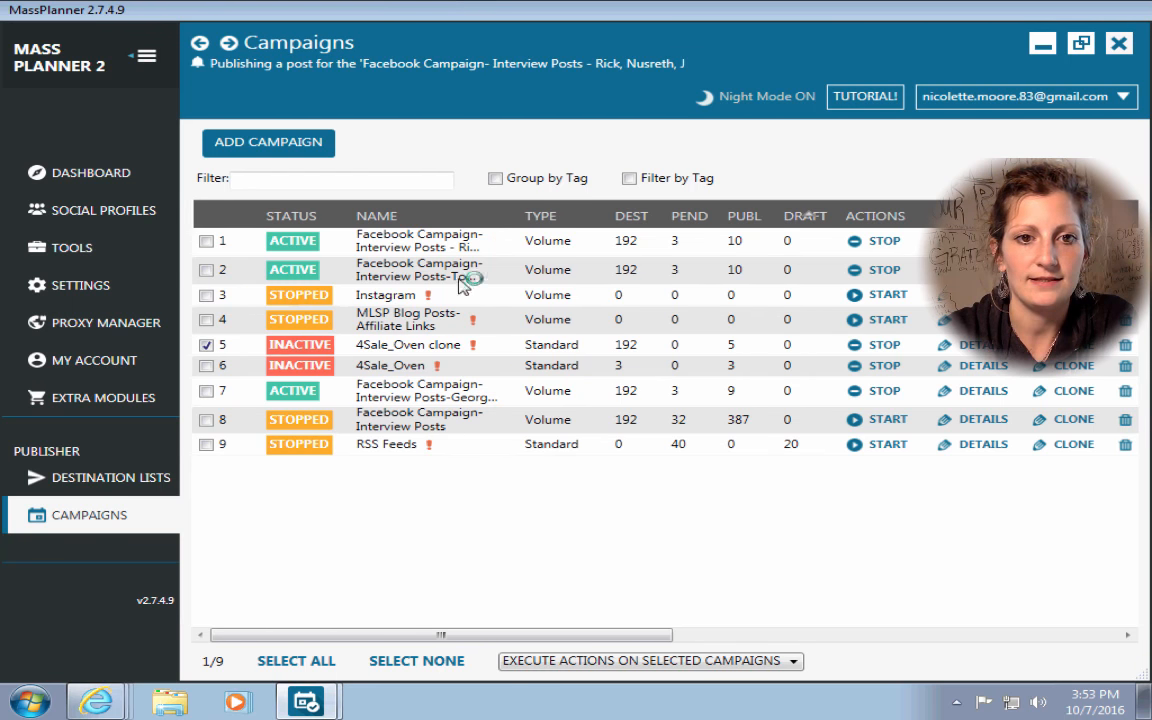
click(368, 298)
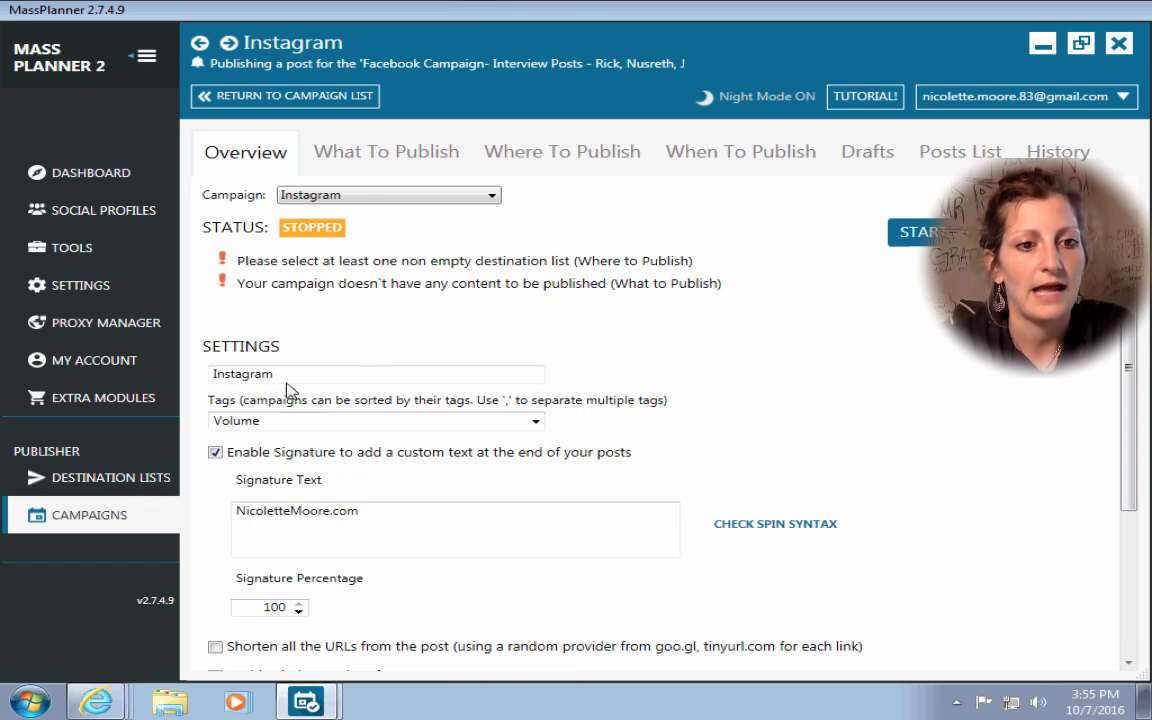
click(221, 97)
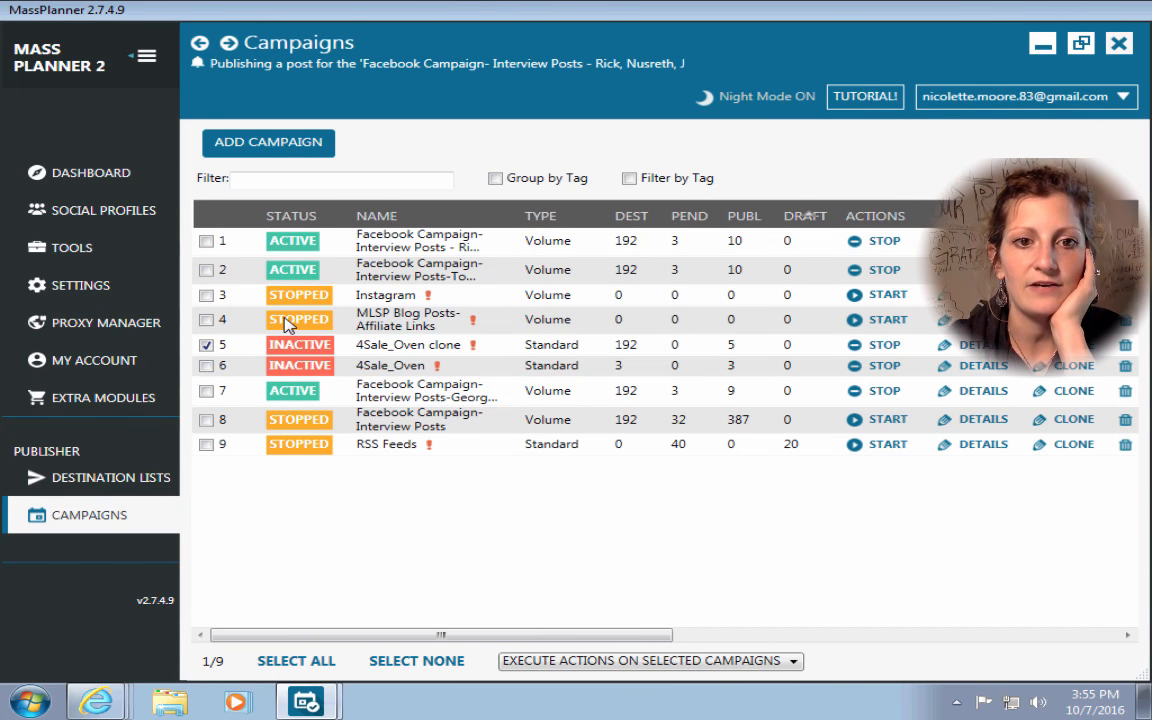
double_click(381, 329)
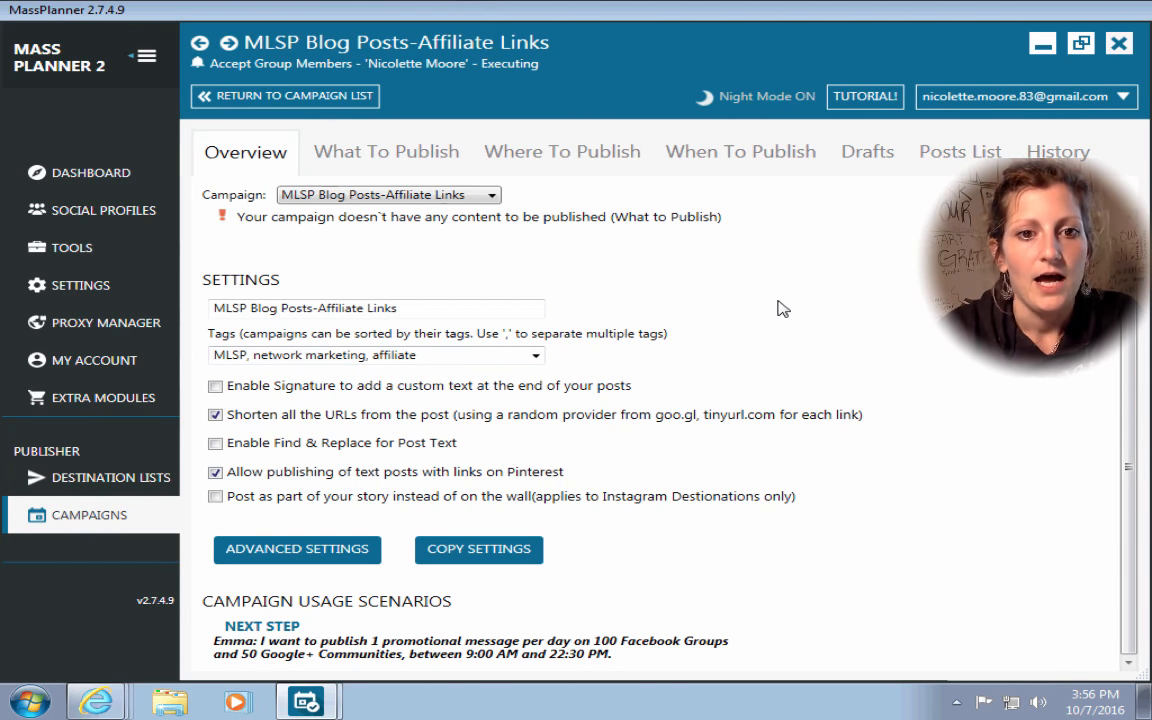
Enable the campaign's post signature and enter the signature text "Check out my blog!" followed by the personal blog address.
click(215, 387)
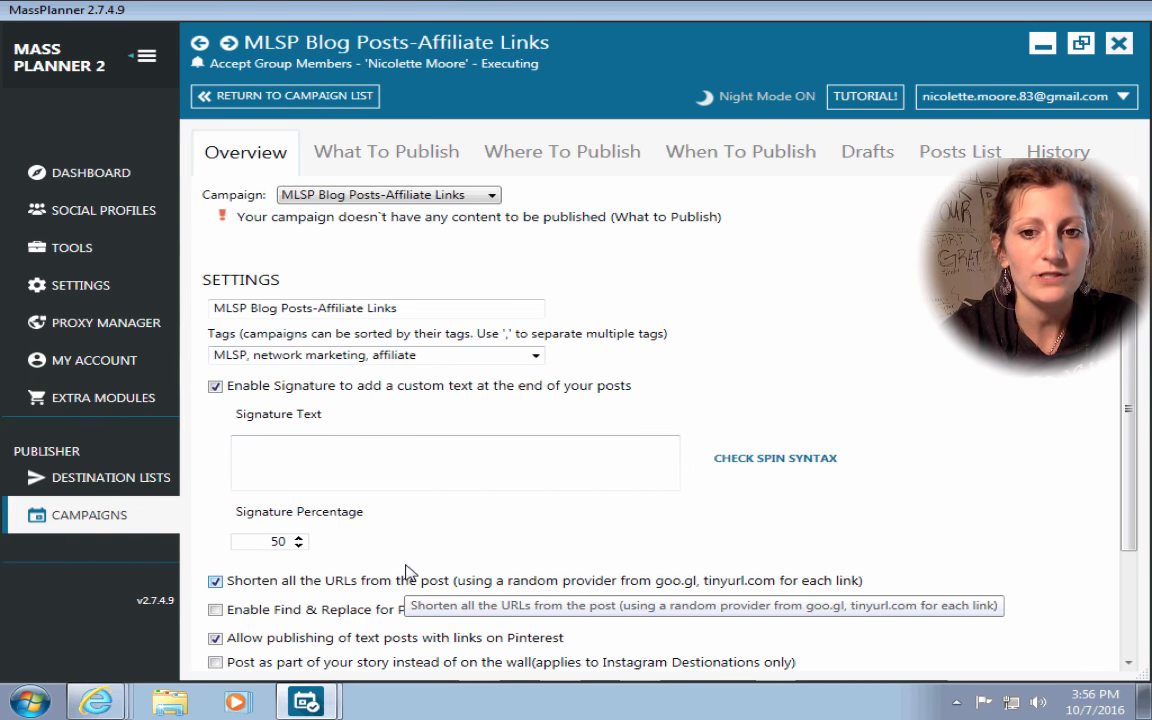
click(243, 455)
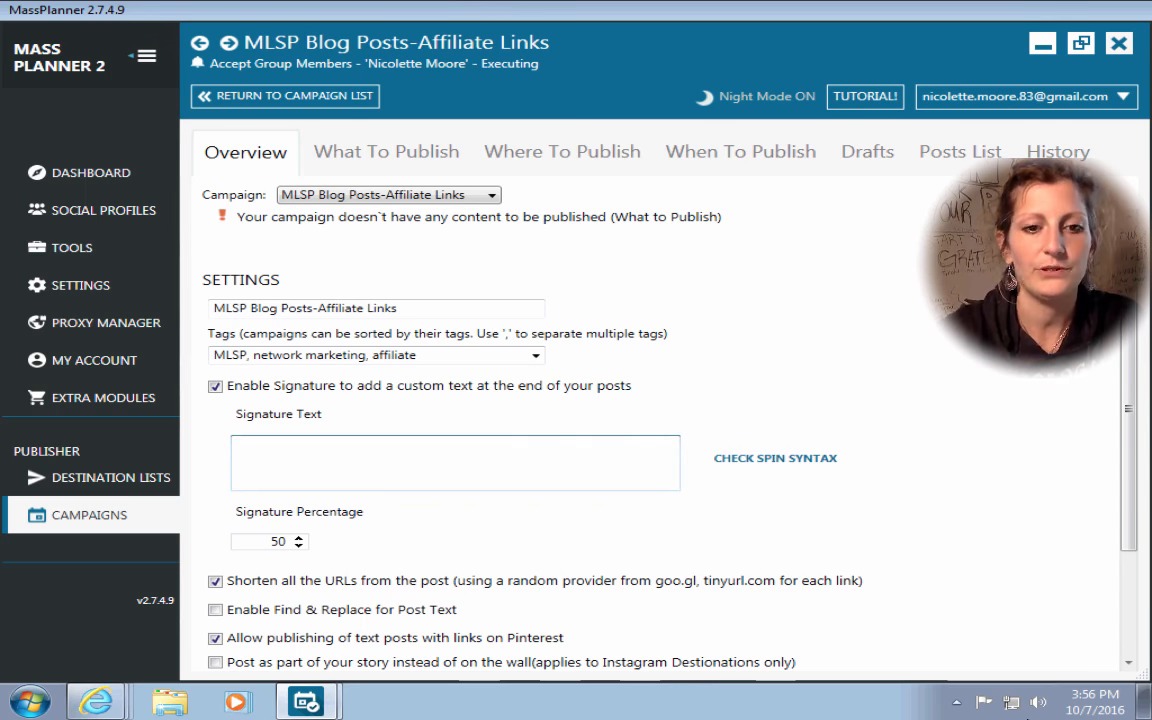
text(Chekck)
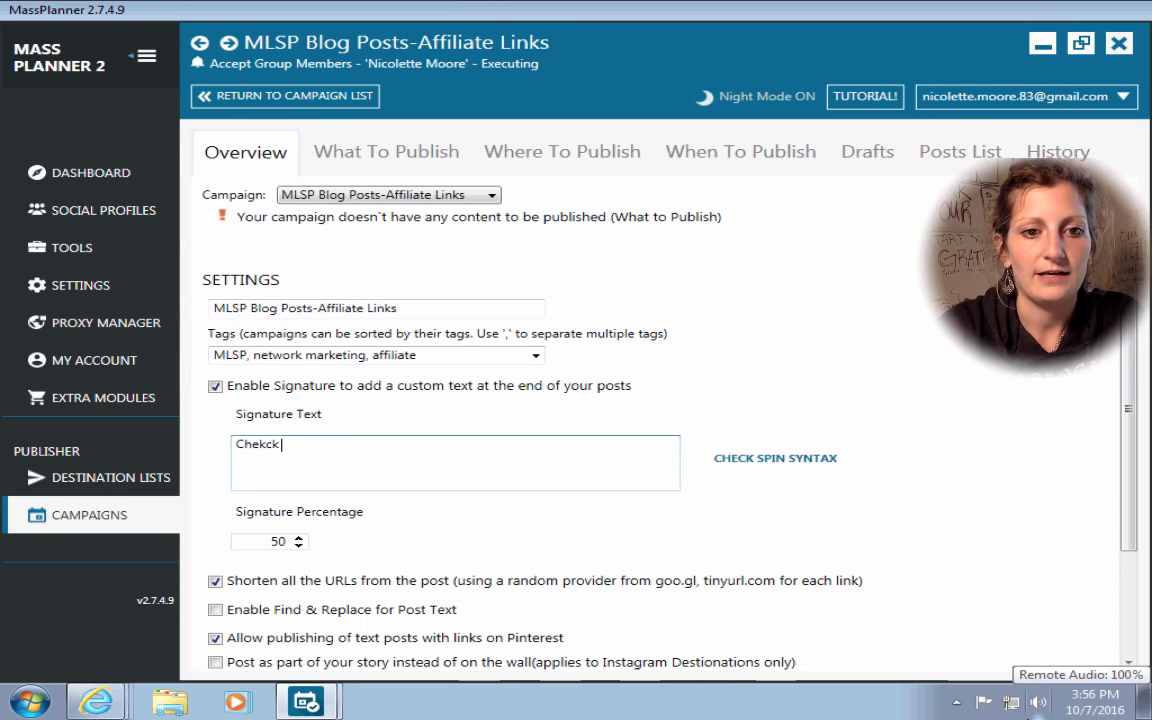
key(BackSpace)
key(BackSpace)
key(BackSpace)
text(ck)
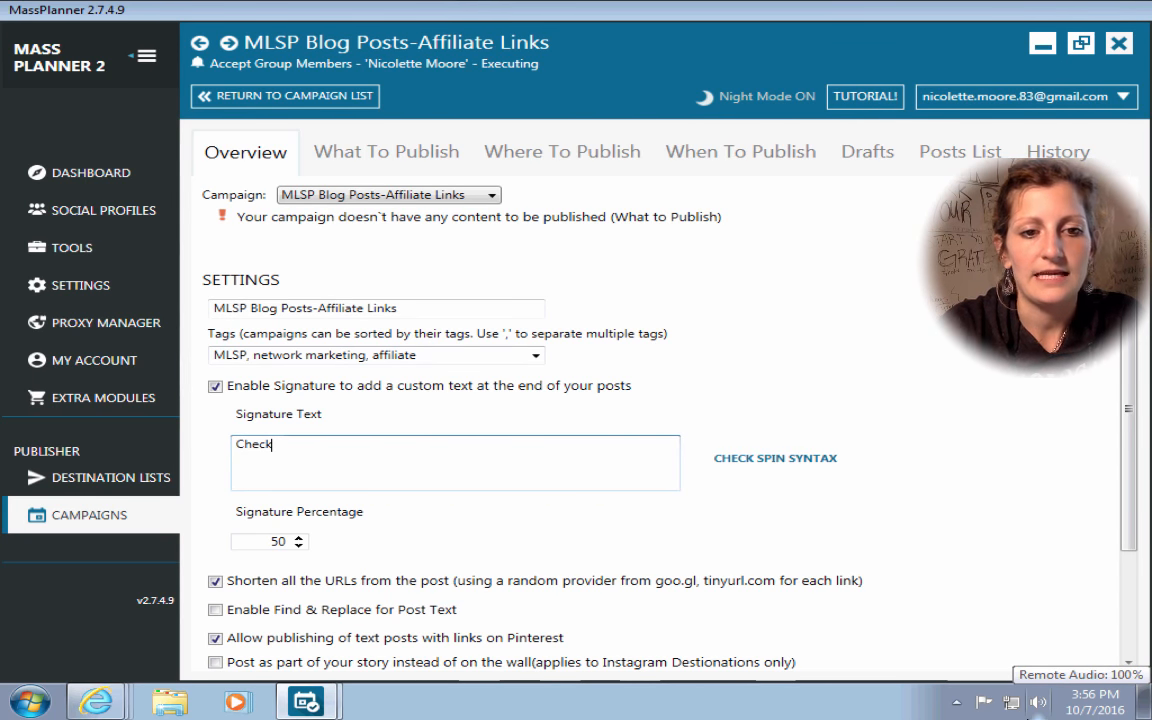
text(o)
key(BackSpace)
text(out m)
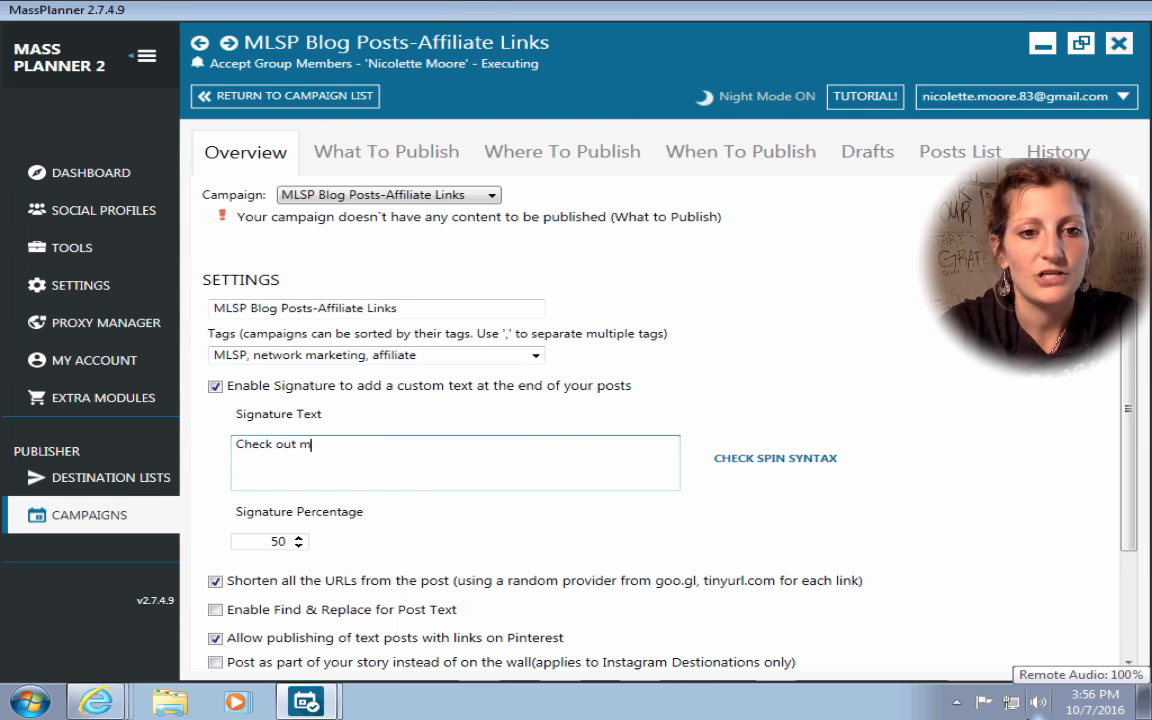
text(y blog! )
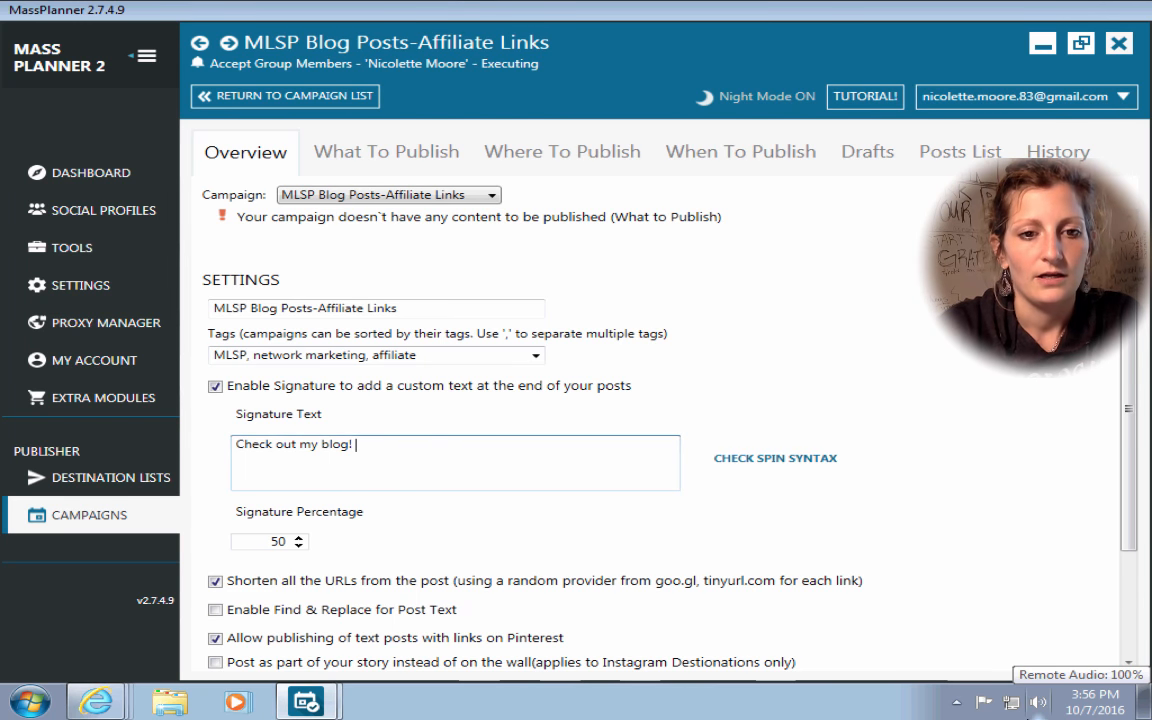
text(www.Nicole)
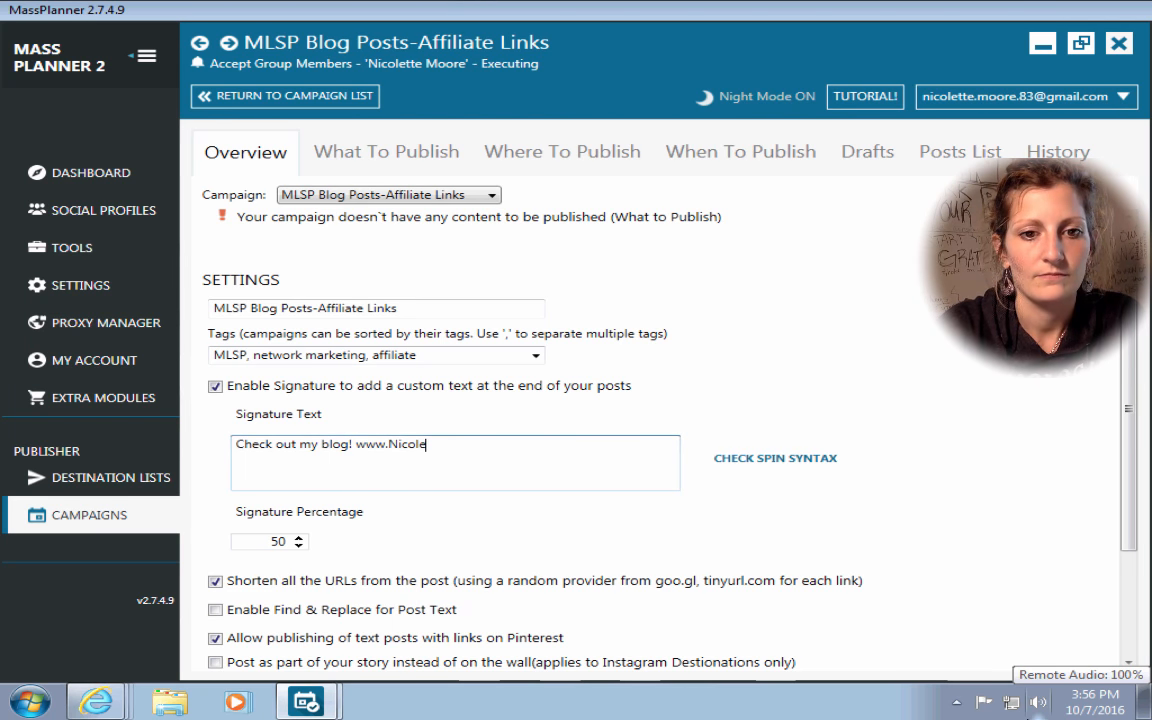
text(tteMoore.com)
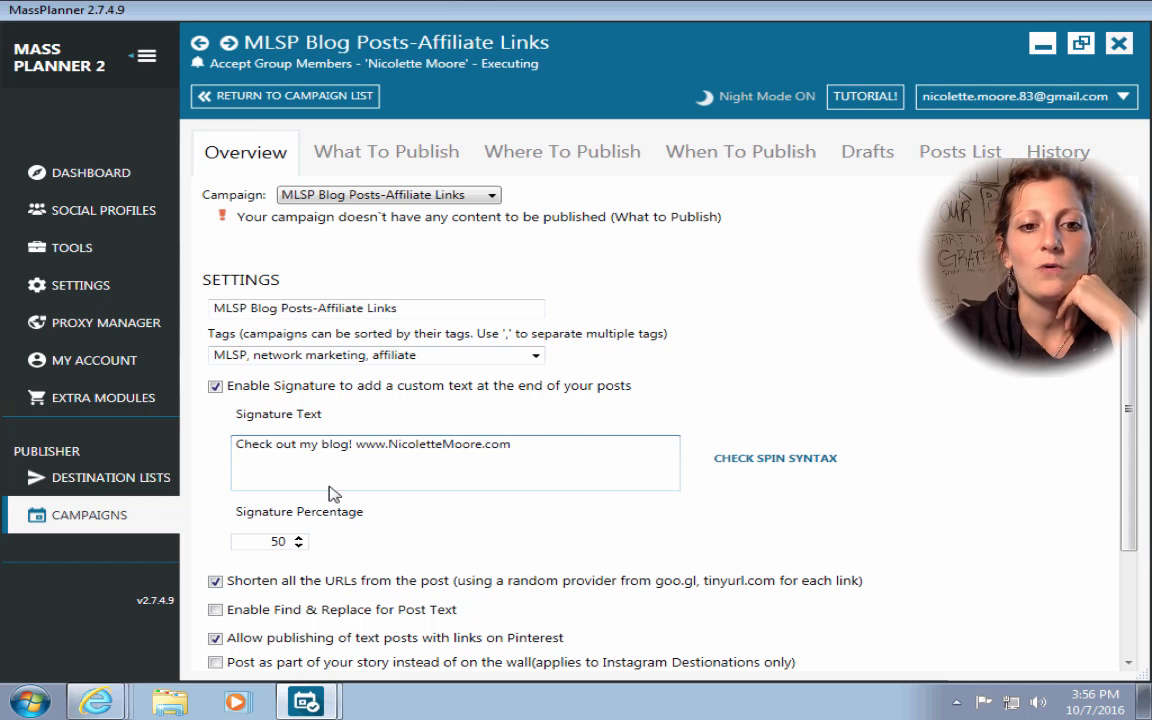
Try different signature percentages and leave the value at 58.
click(298, 545)
drag(299, 547, 299, 547)
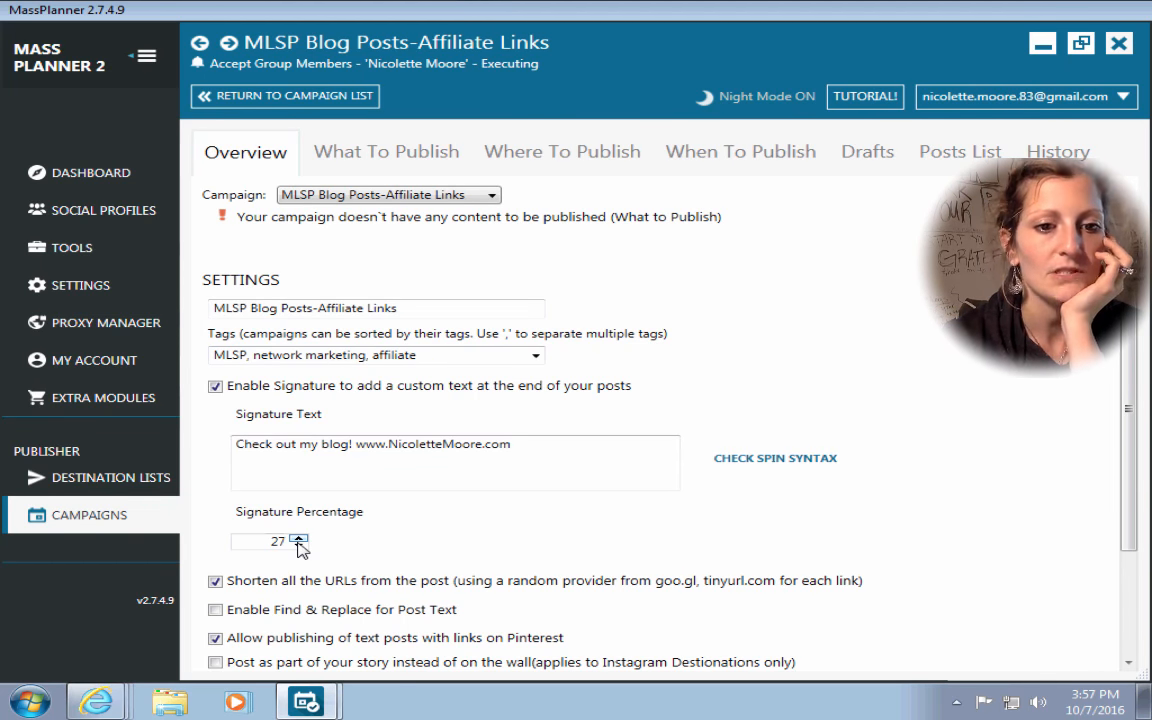
drag(298, 541, 298, 541)
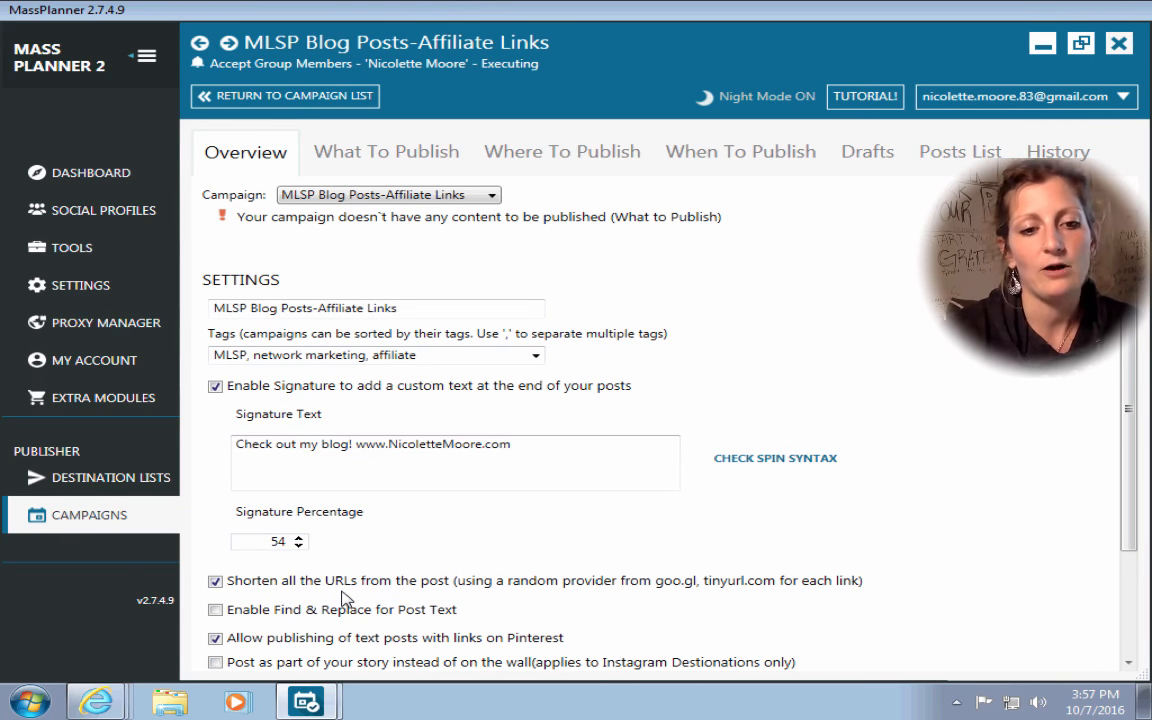
drag(299, 546, 299, 546)
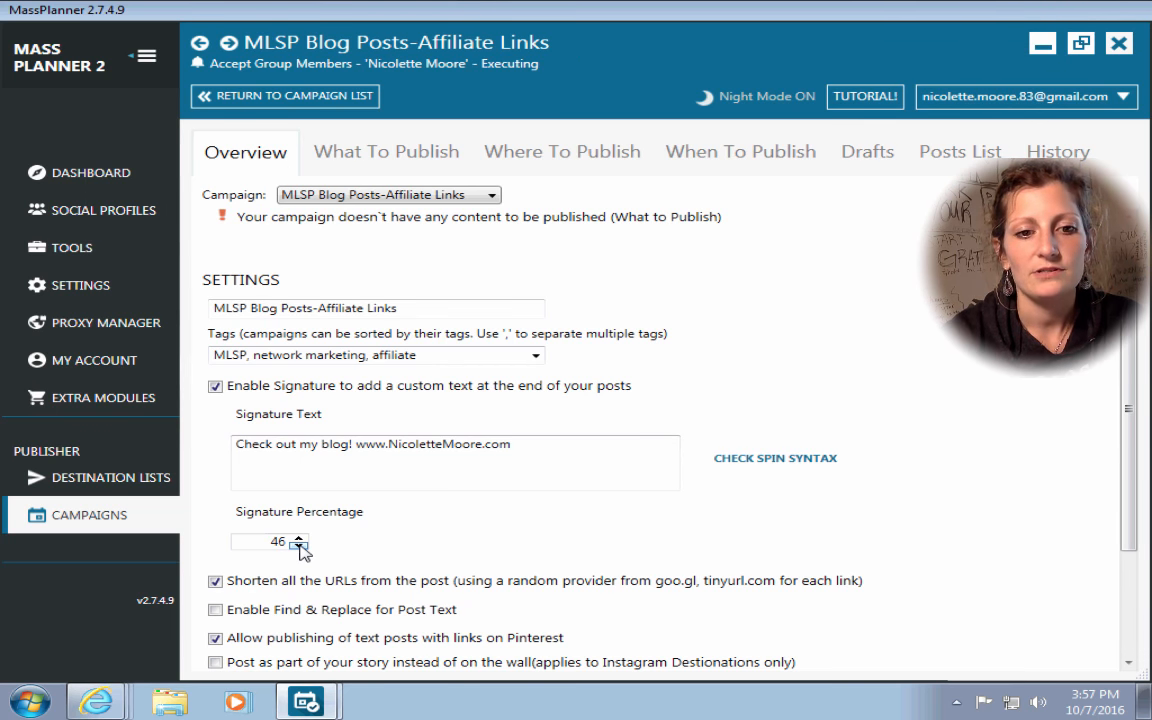
click(299, 537)
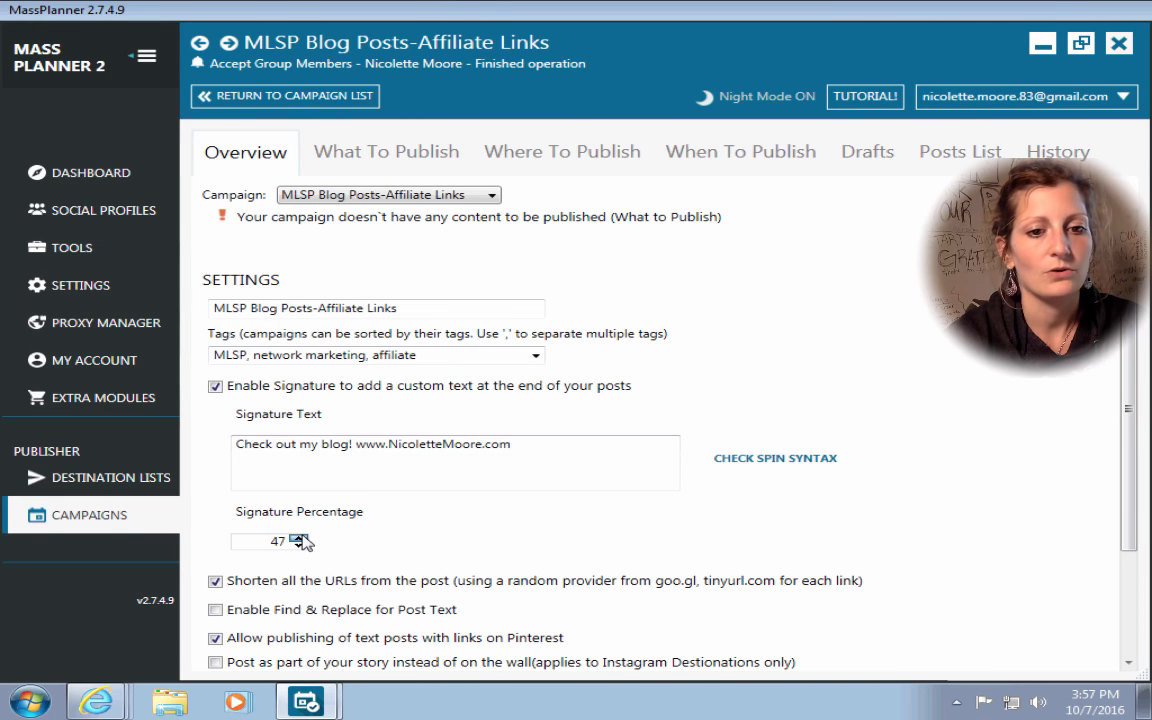
drag(299, 537, 299, 537)
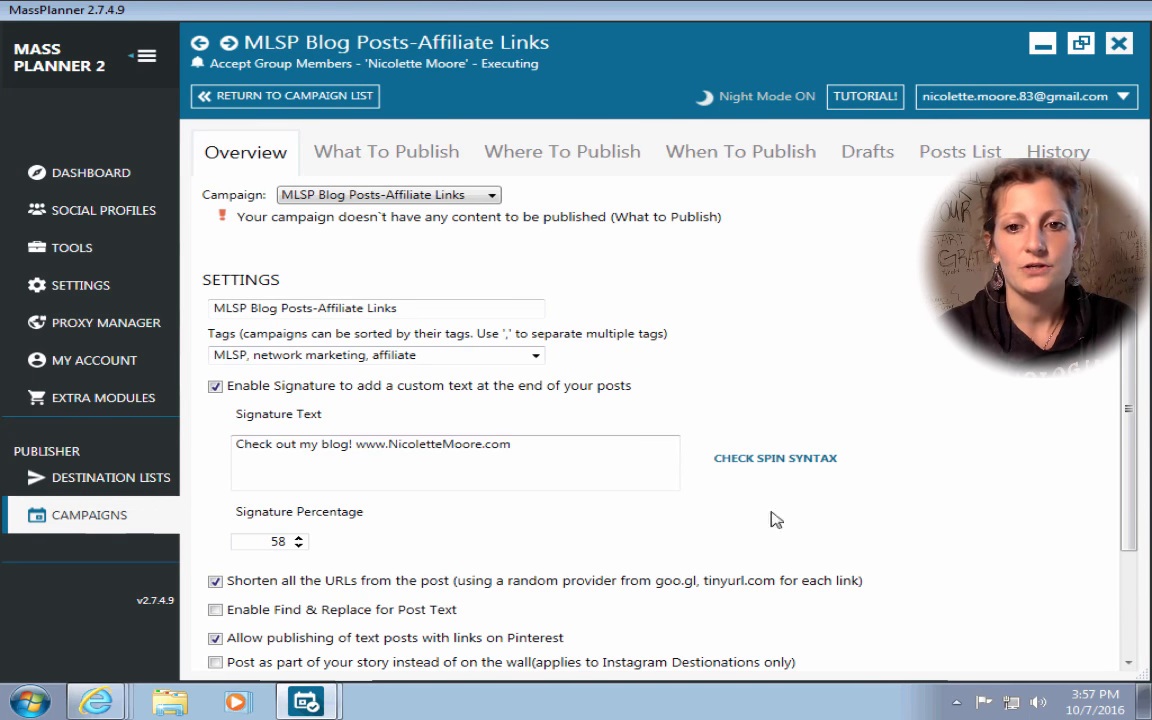
Disable the custom signature at the end of the campaign's posts.
click(730, 537)
scroll(733, 540, down, 1)
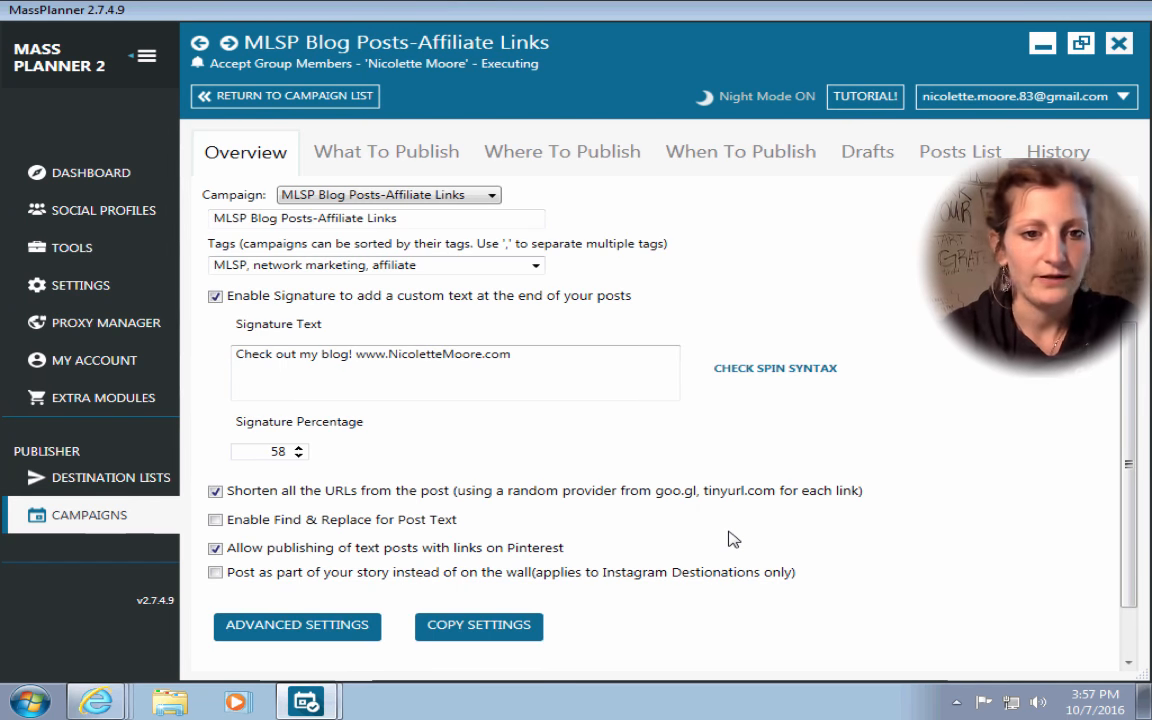
scroll(728, 540, down, 1)
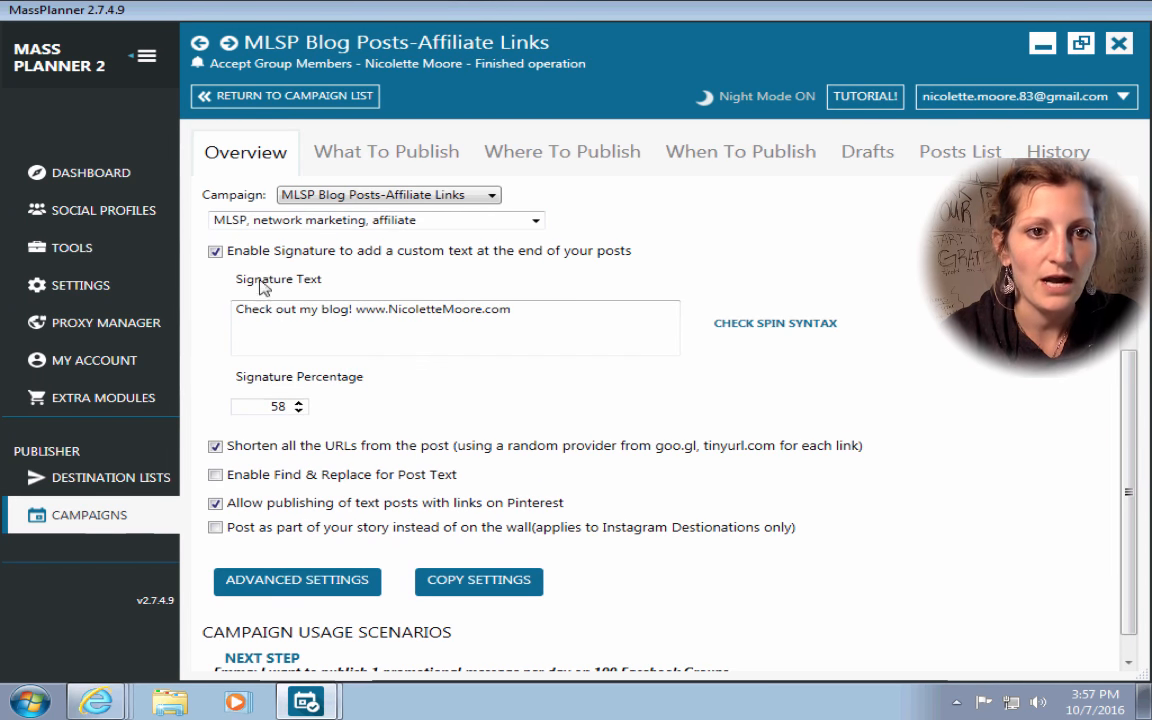
click(222, 254)
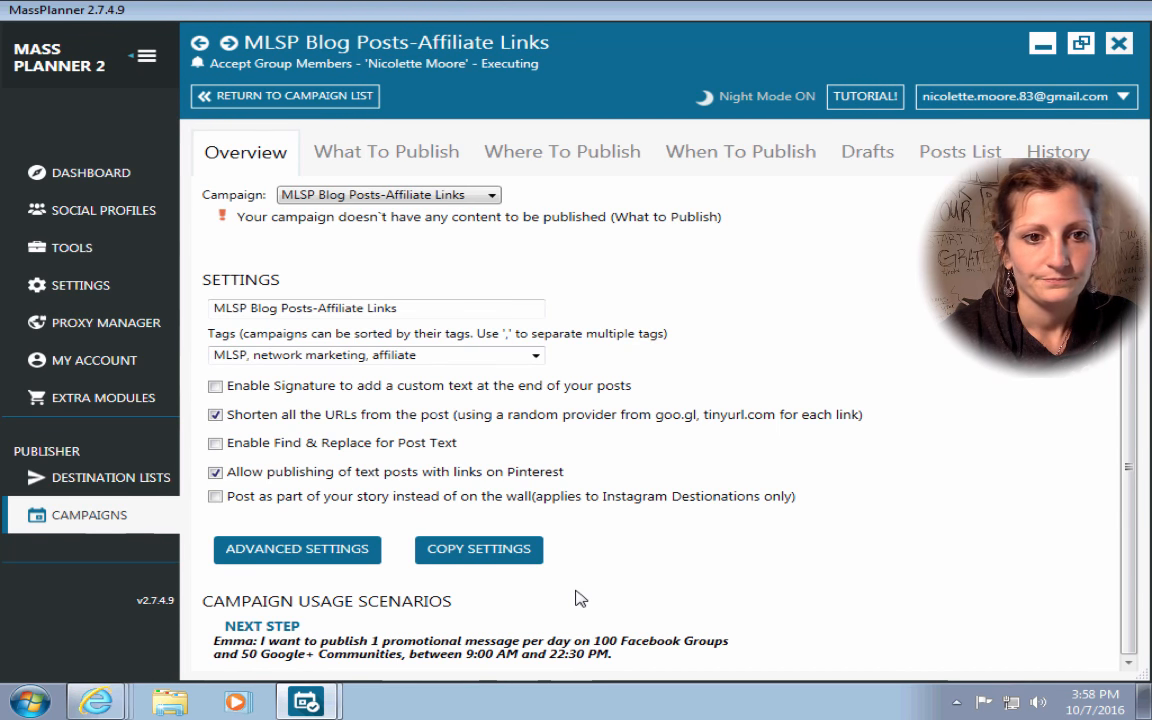
Open the campaign's What To Publish settings for adding posts and restore the Mass Planner window from its maximized size.
mouse_move(301, 690)
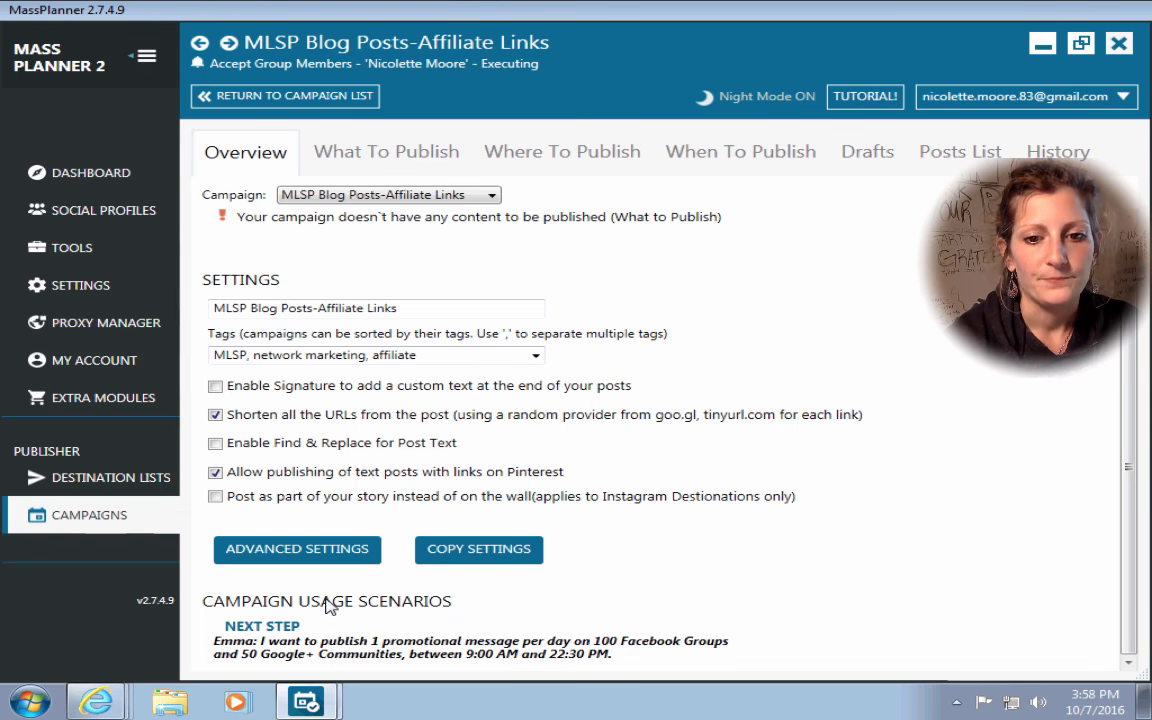
click(404, 163)
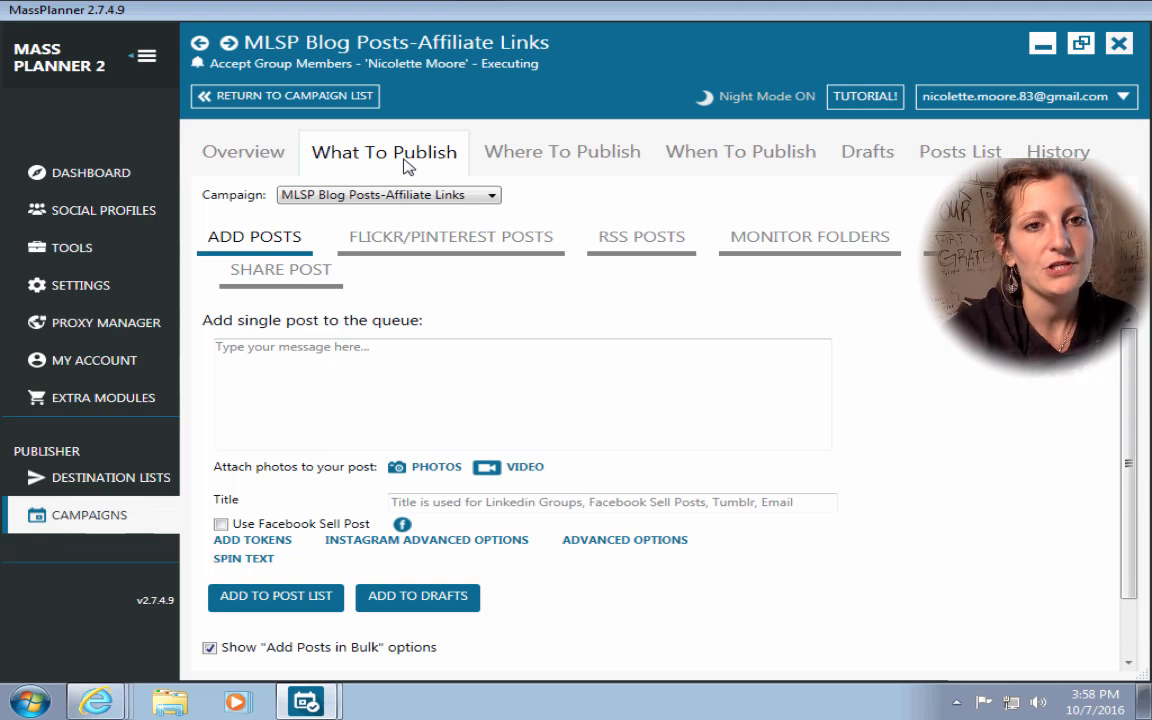
double_click(264, 4)
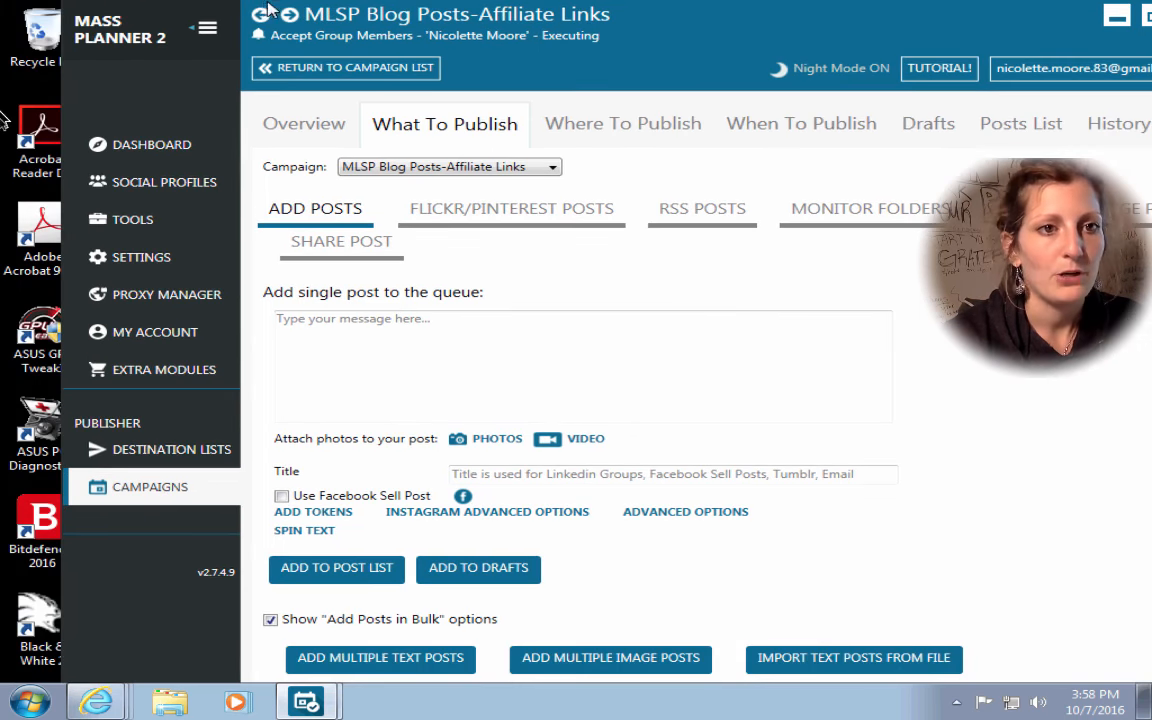
Switch to the MLSP Blog Affiliate Links document in Word and review its post headlines and affiliate links.
mouse_move(256, 8)
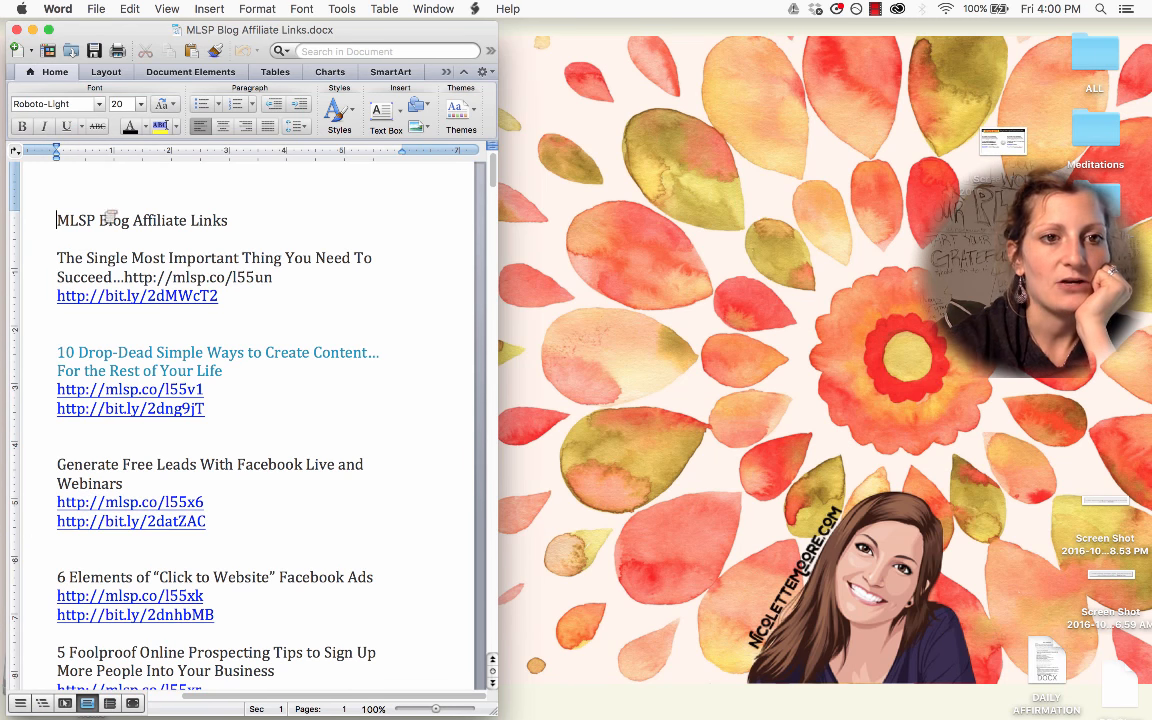
scroll(285, 386, down, 6)
scroll(286, 386, down, 7)
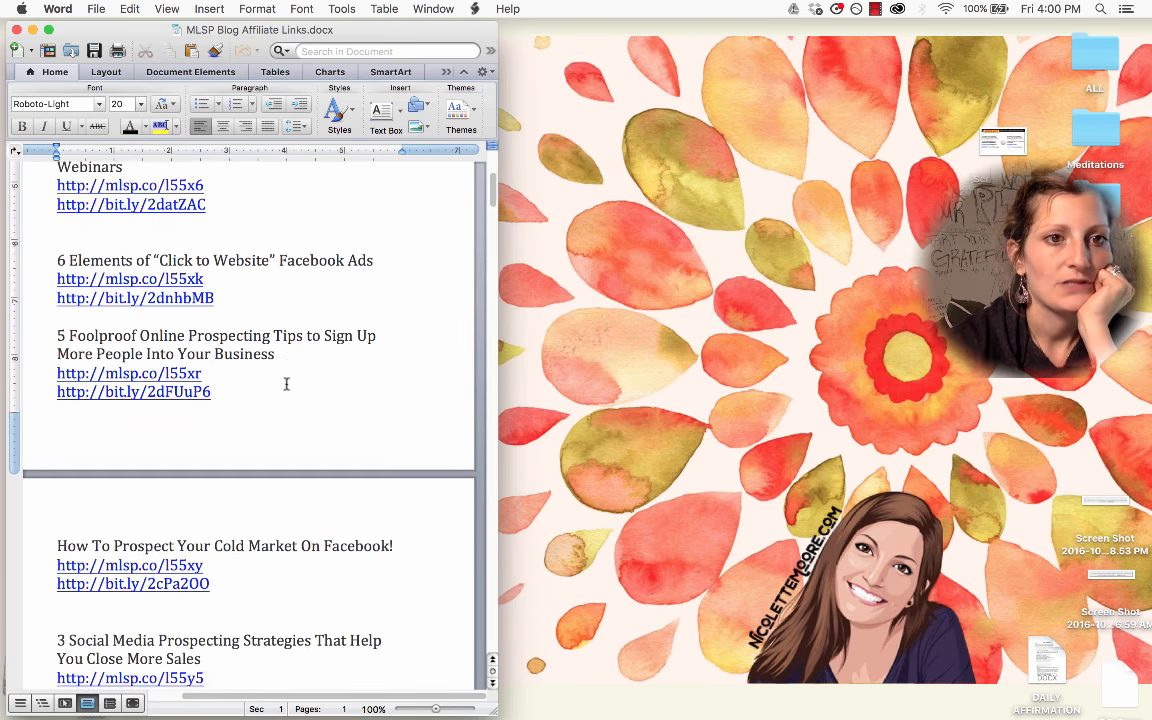
scroll(286, 383, down, 7)
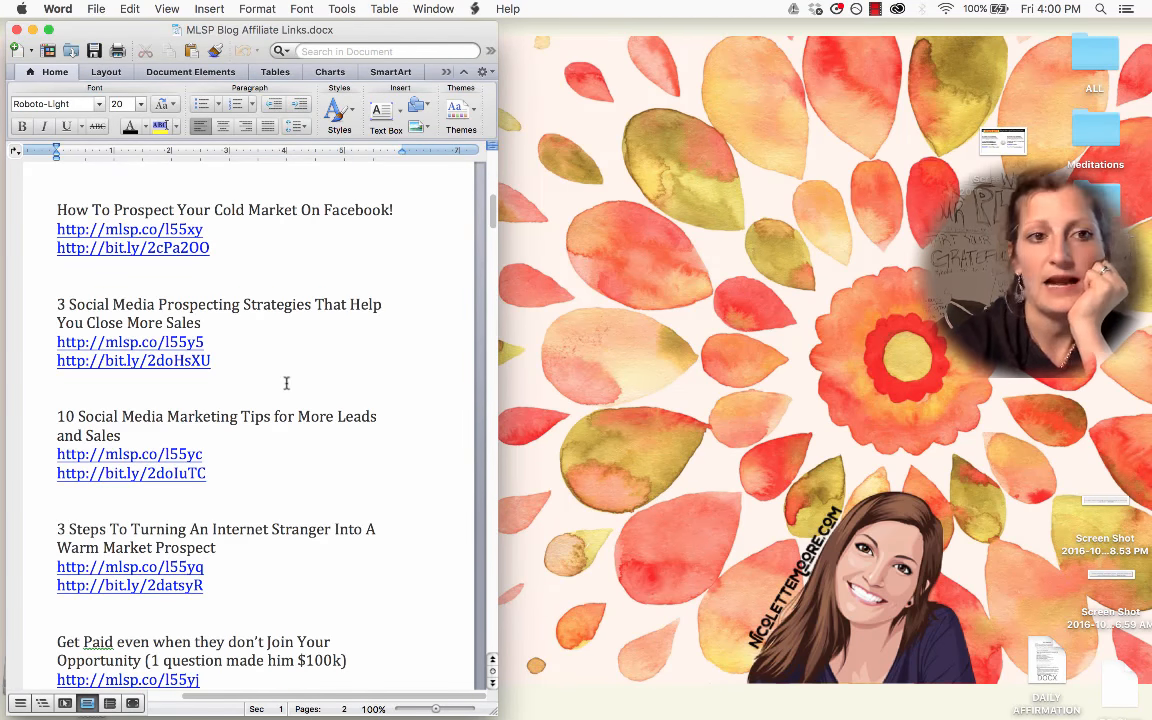
scroll(286, 383, down, 11)
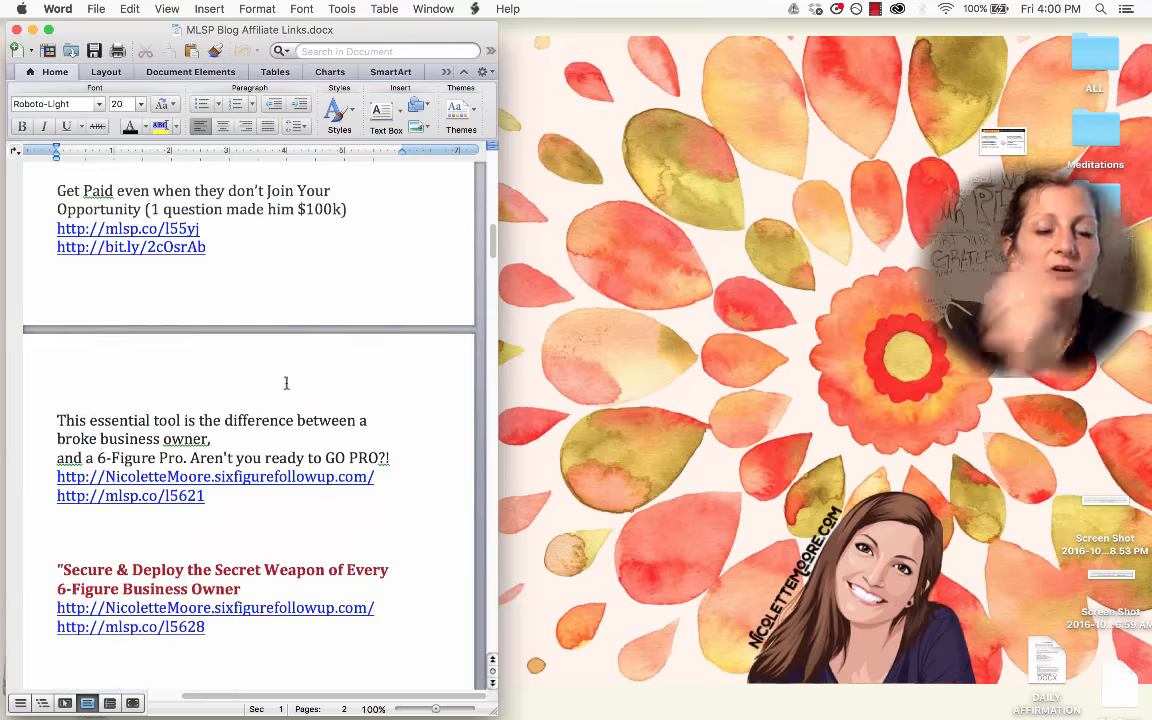
scroll(286, 383, down, 5)
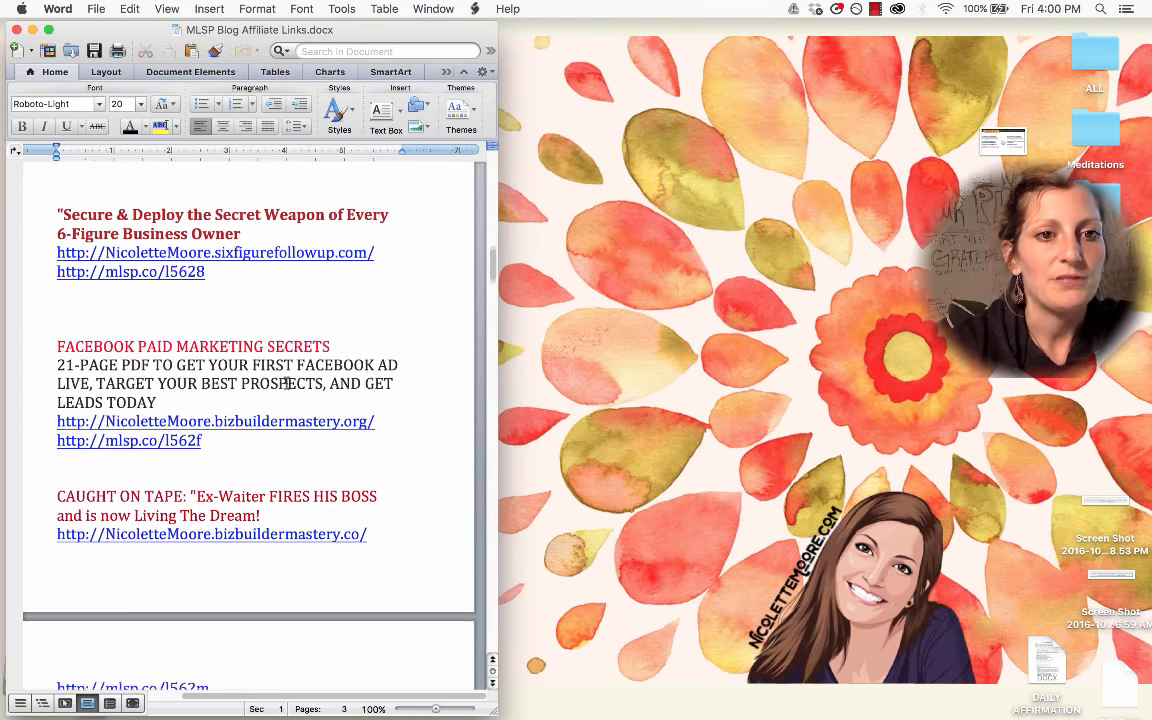
scroll(290, 386, down, 10)
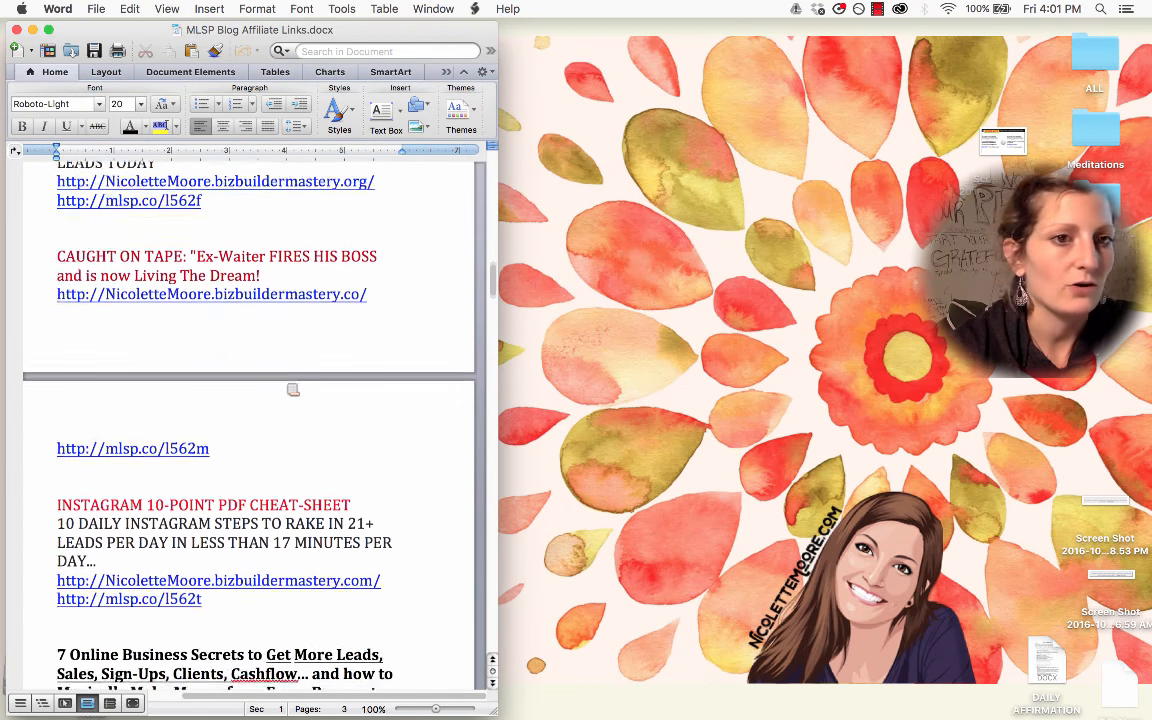
scroll(286, 383, down, 6)
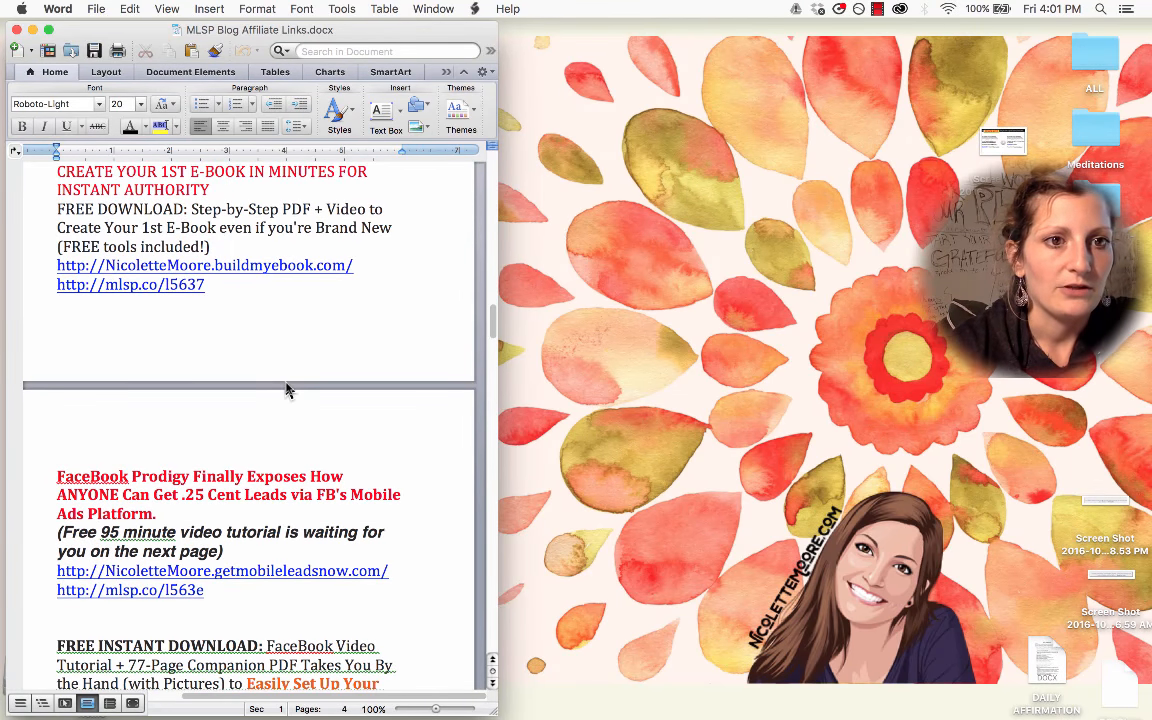
scroll(286, 383, down, 5)
scroll(292, 389, down, 2)
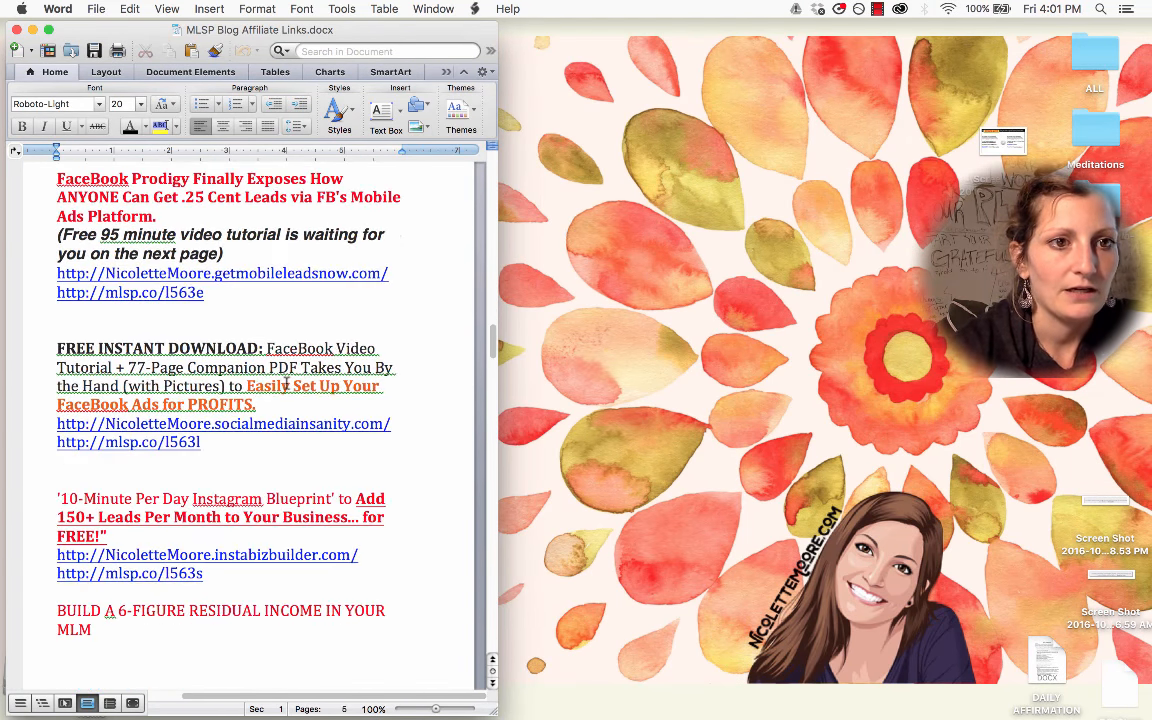
scroll(286, 387, down, 6)
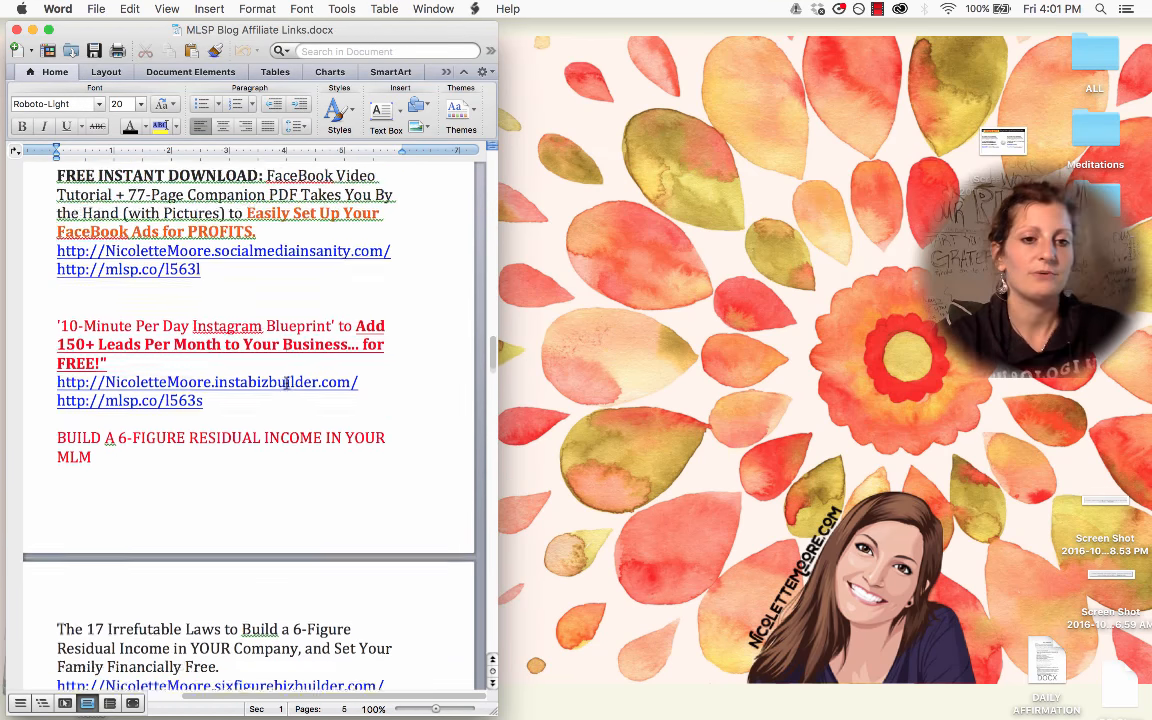
scroll(286, 383, down, 10)
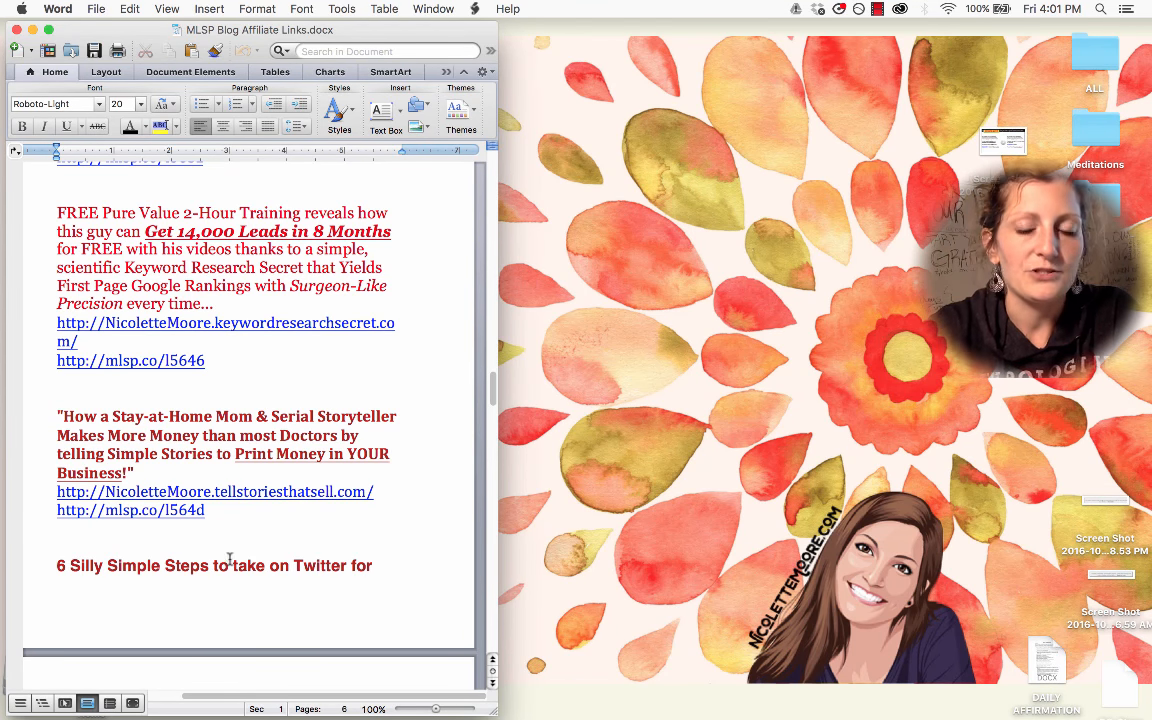
scroll(329, 470, down, 13)
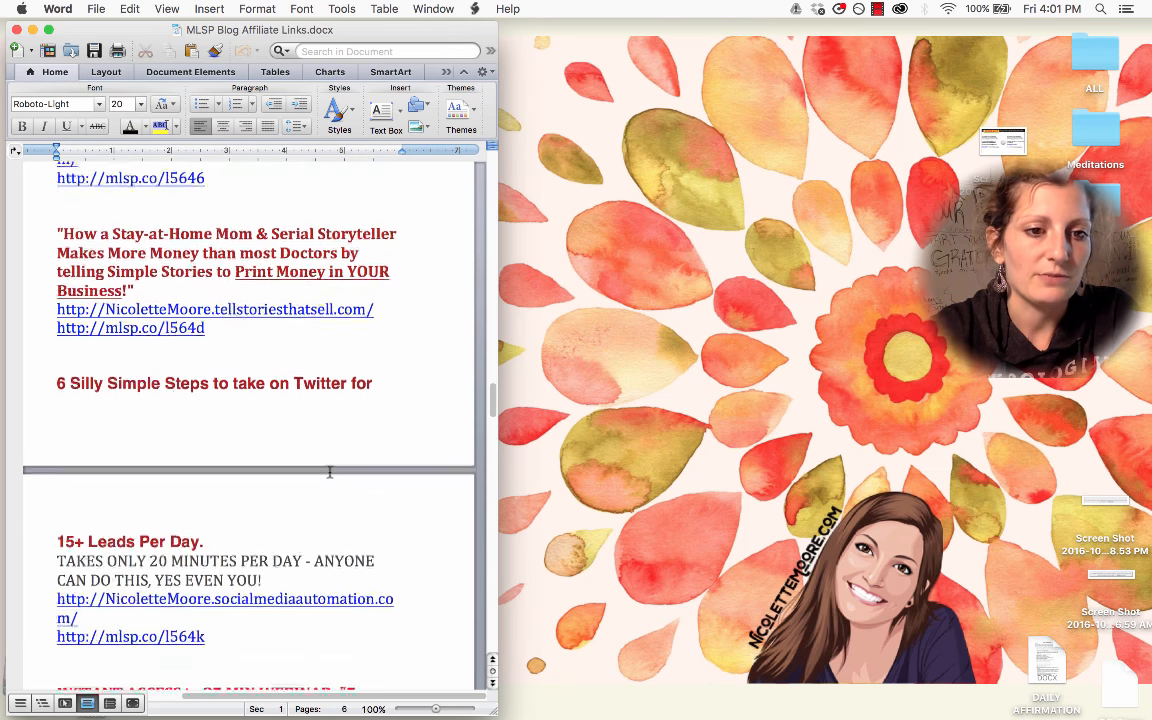
scroll(329, 470, down, 2)
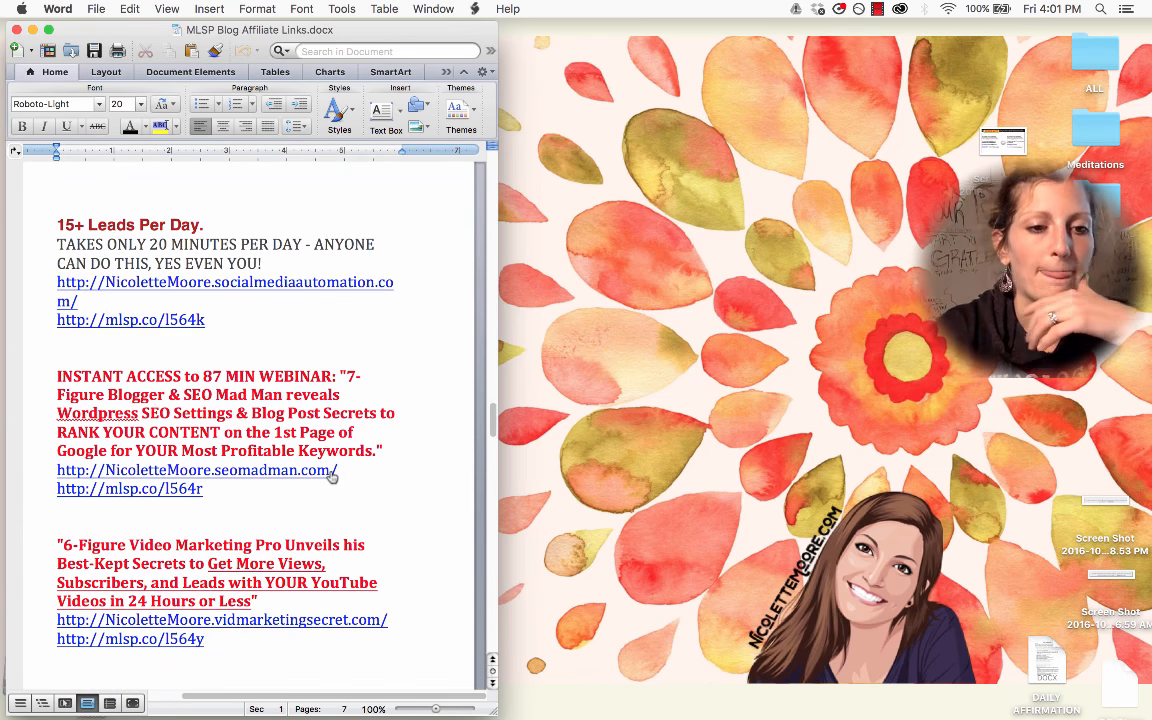
scroll(331, 477, down, 1)
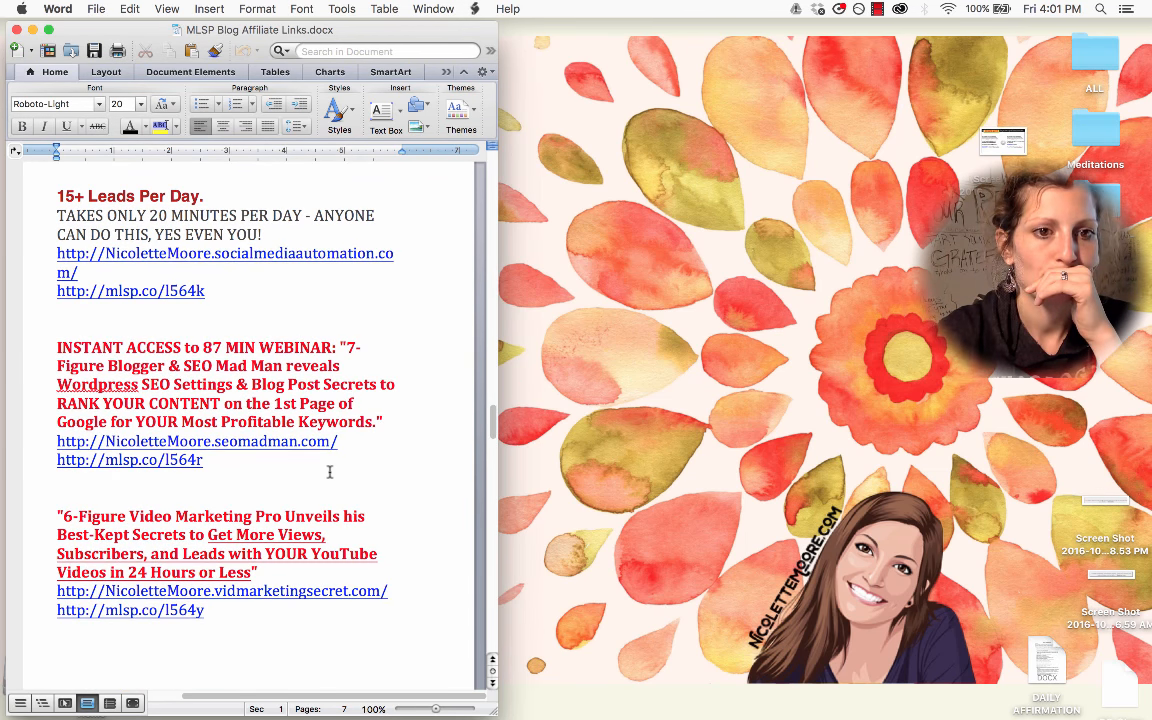
scroll(329, 471, down, 6)
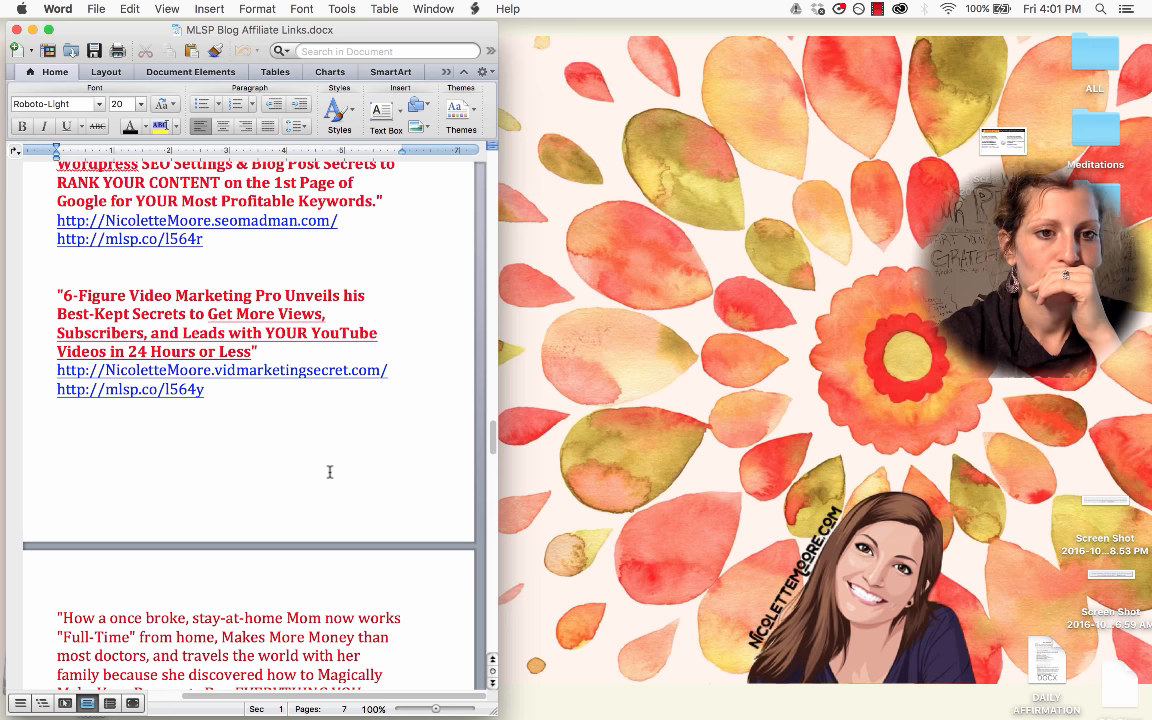
scroll(329, 471, down, 1)
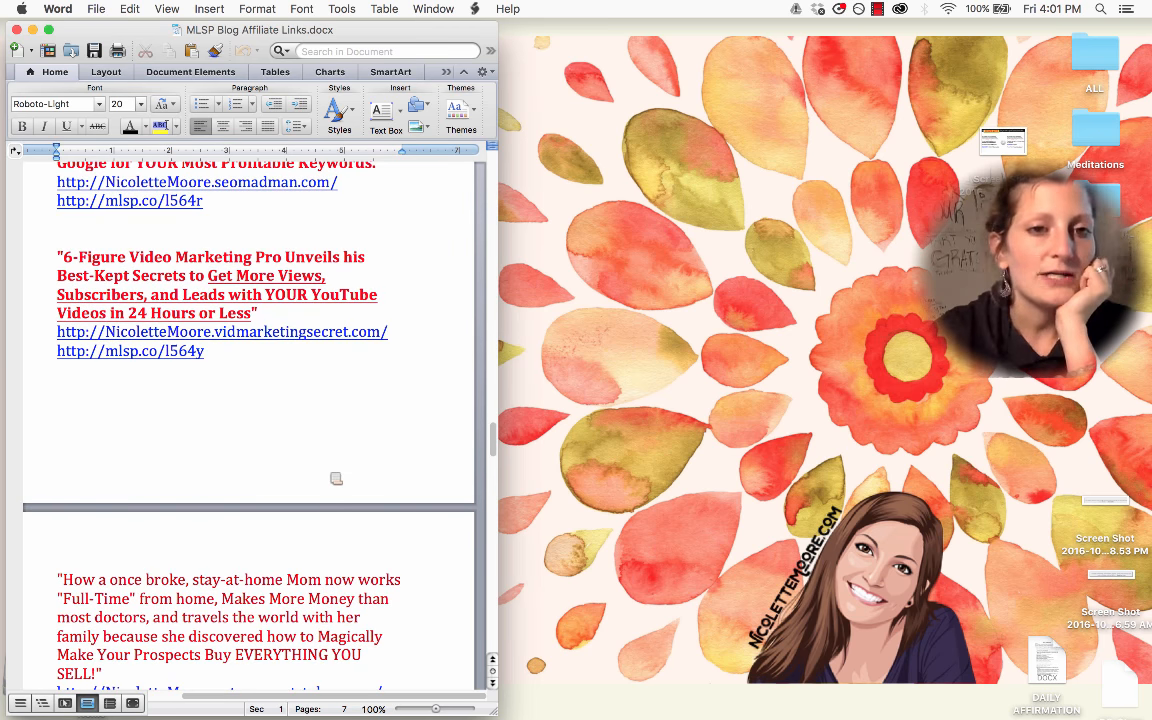
scroll(336, 479, down, 10)
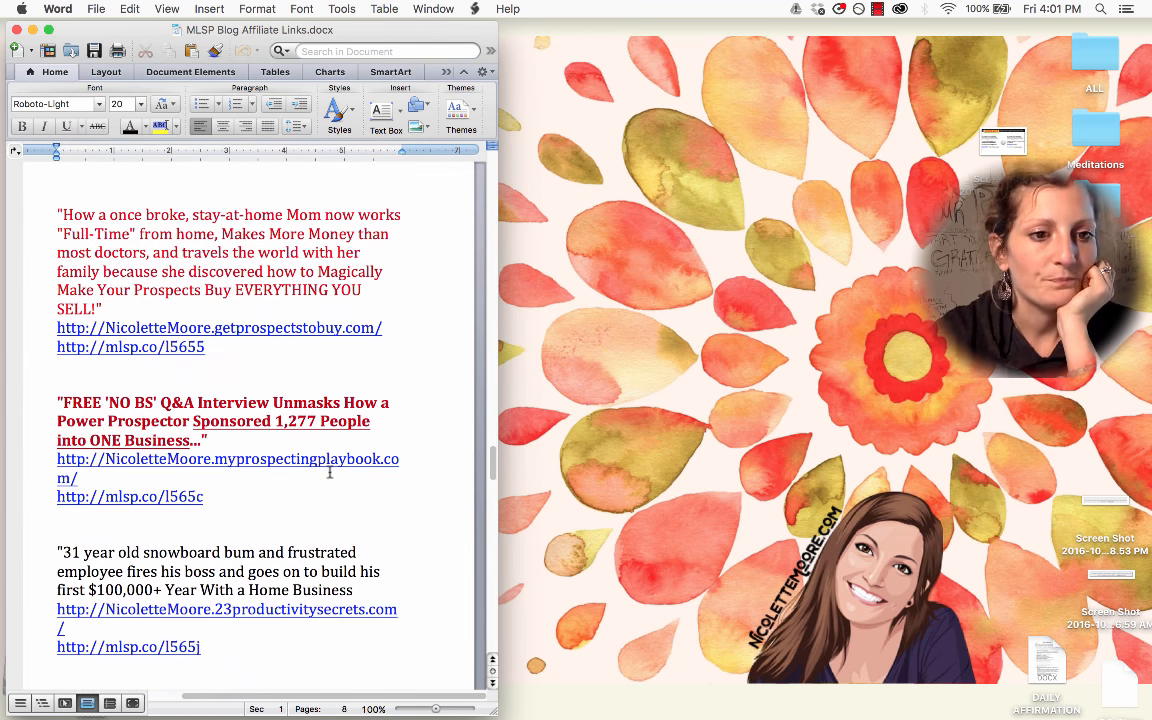
Review the remaining post headlines and affiliate links through to the document's final sections.
scroll(329, 471, down, 5)
scroll(329, 471, down, 6)
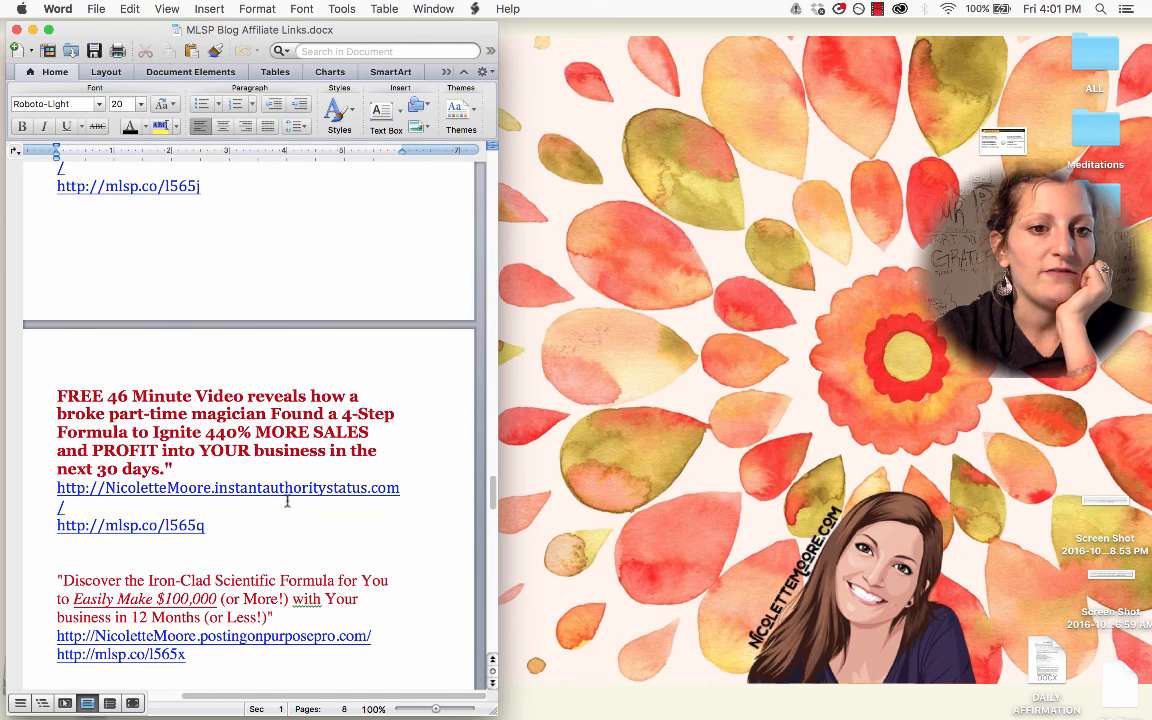
scroll(134, 475, down, 4)
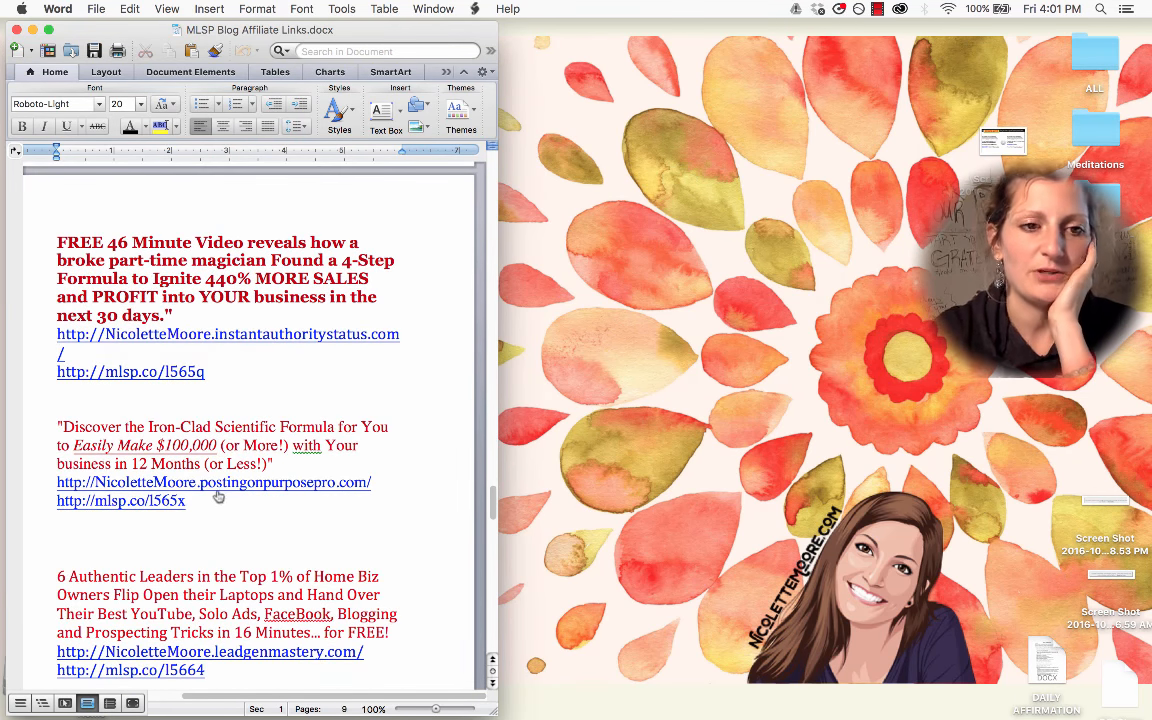
scroll(215, 545, down, 10)
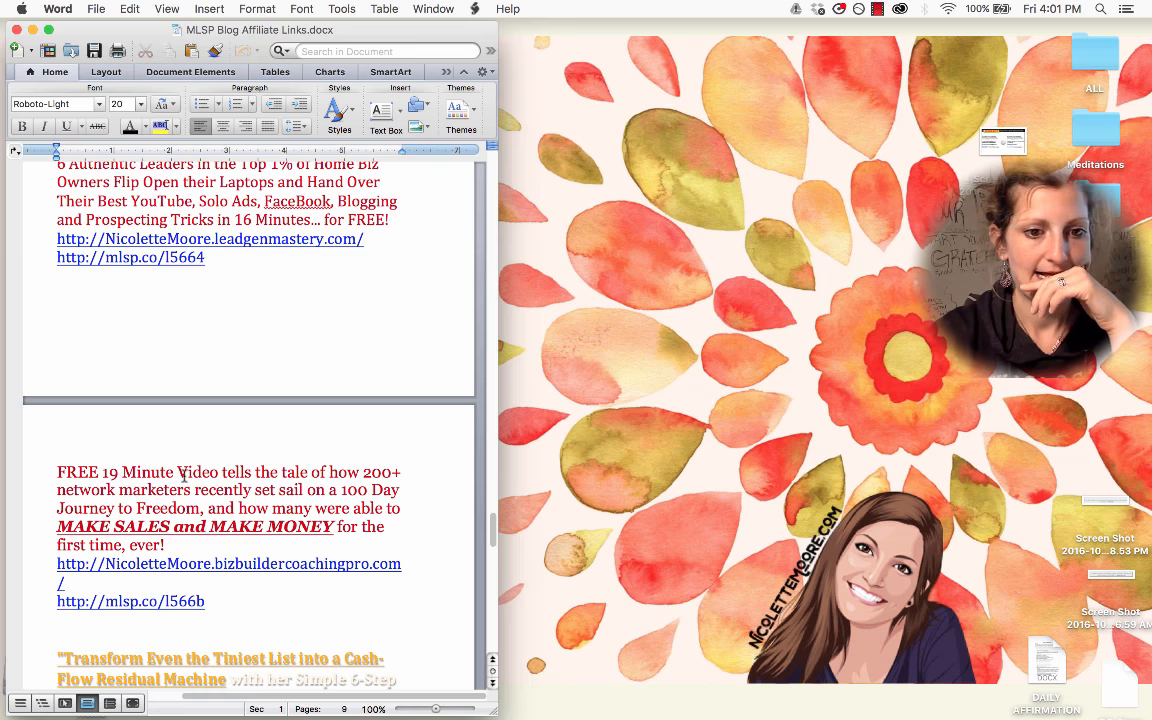
scroll(184, 476, down, 20)
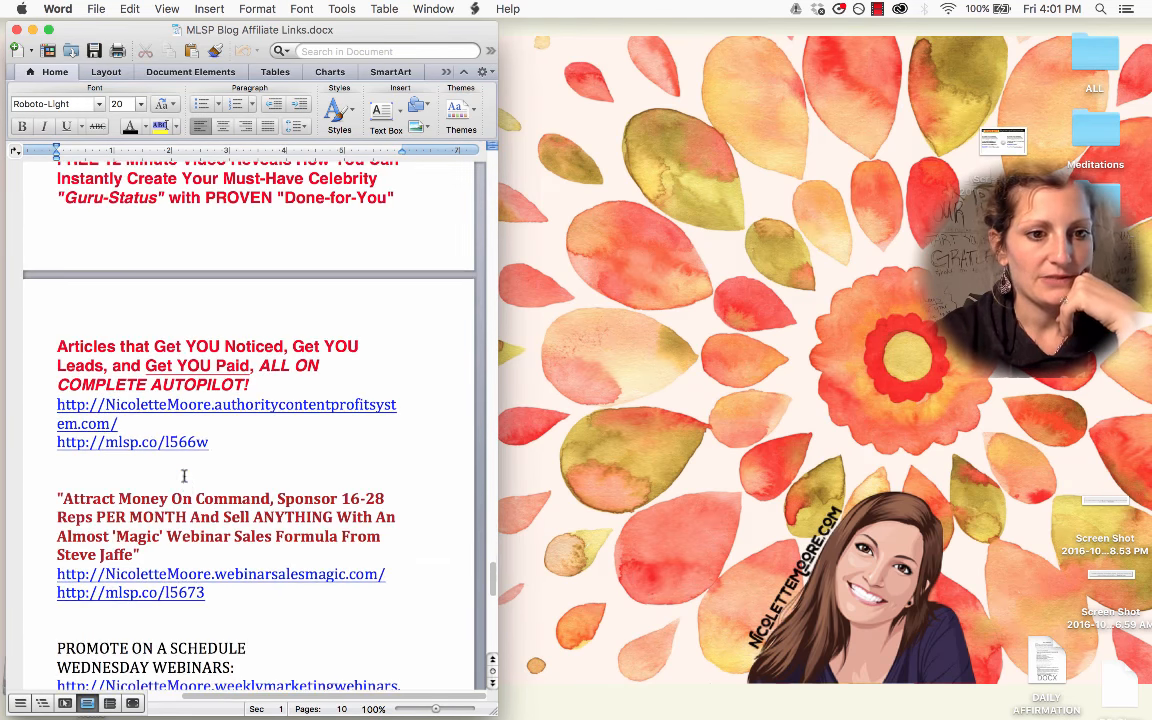
scroll(184, 476, down, 6)
scroll(186, 483, down, 2)
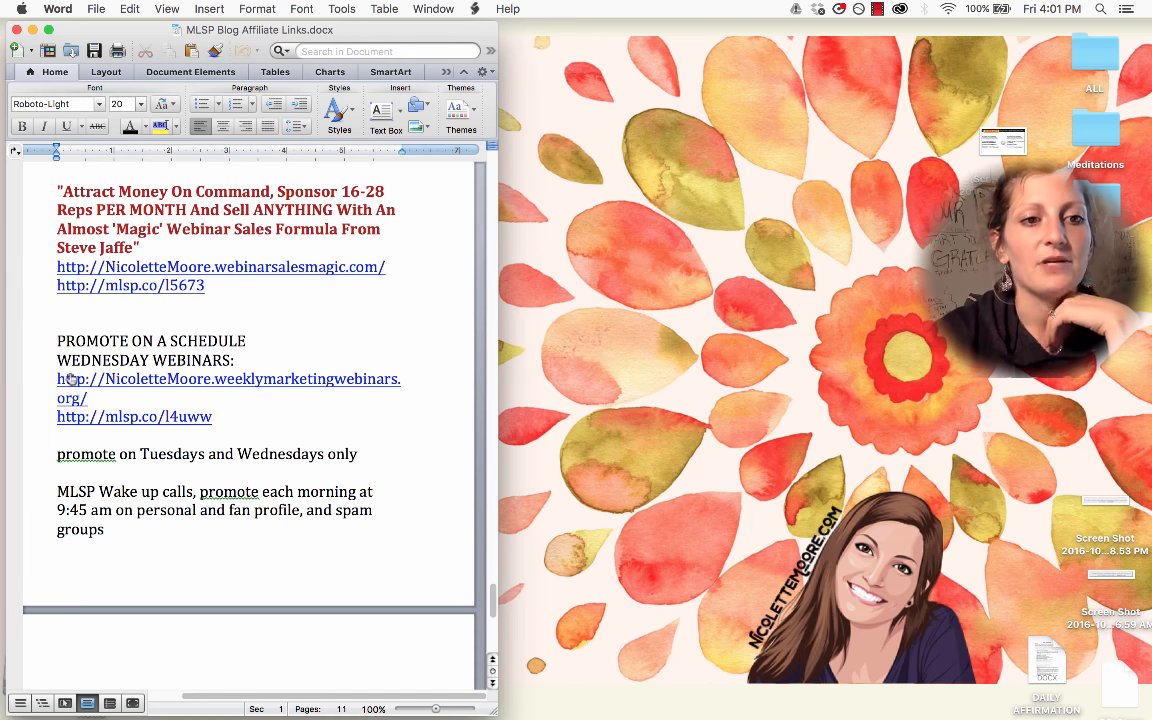
Examine the Wednesday webinars promotion schedule and return to the first entry of the document.
drag(57, 341, 257, 360)
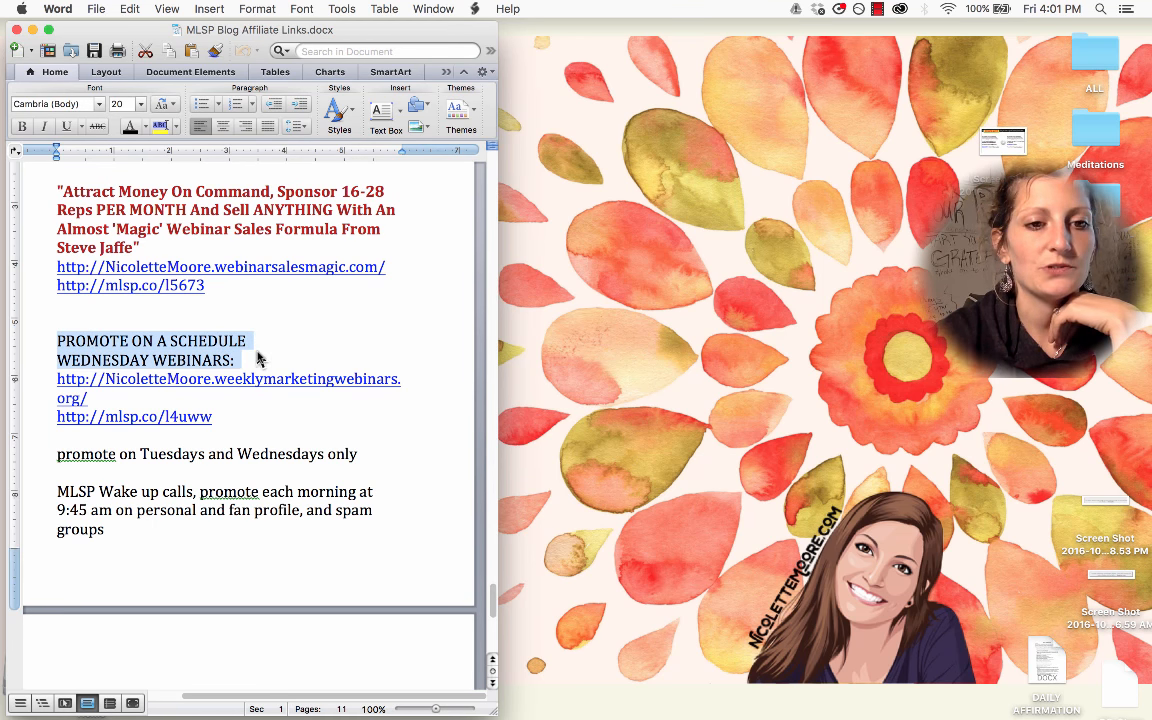
click(254, 365)
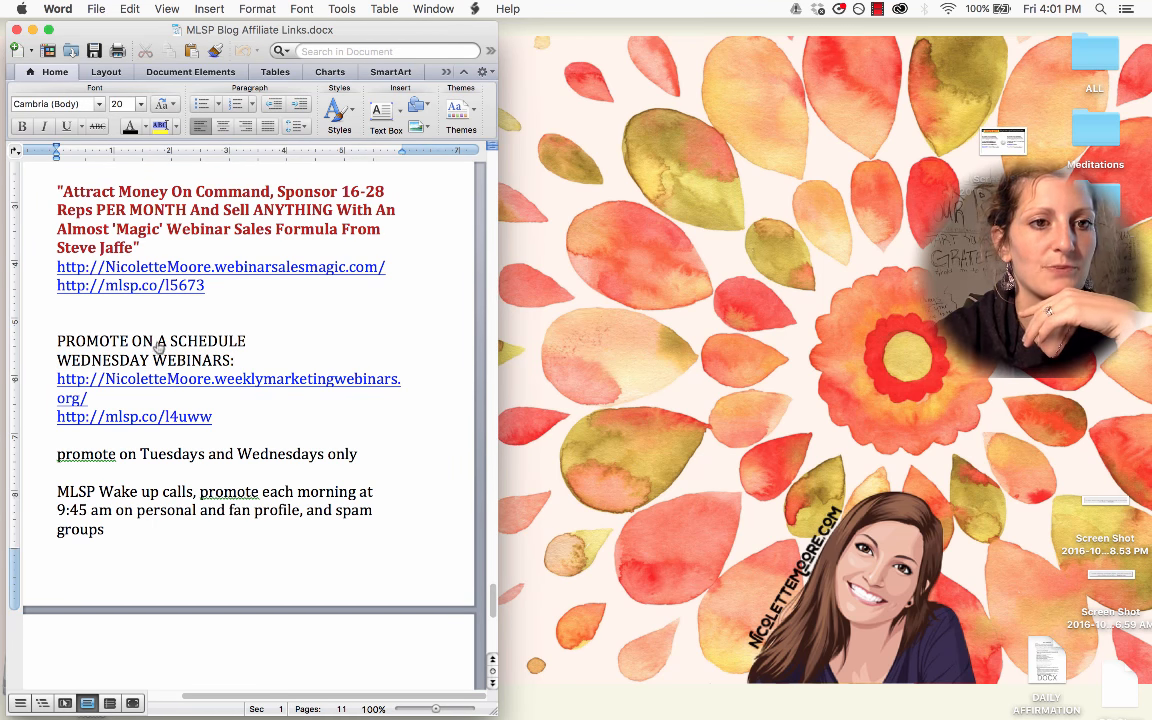
scroll(230, 415, down, 3)
scroll(252, 460, down, 5)
scroll(251, 459, up, 20)
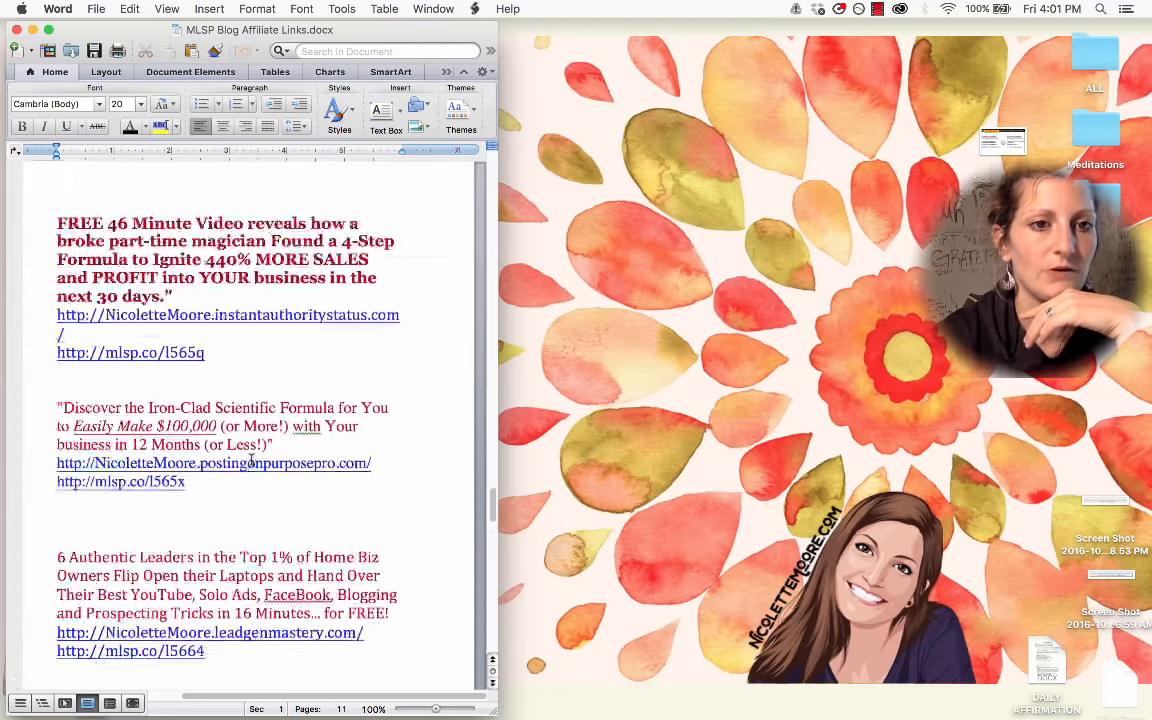
scroll(251, 459, up, 20)
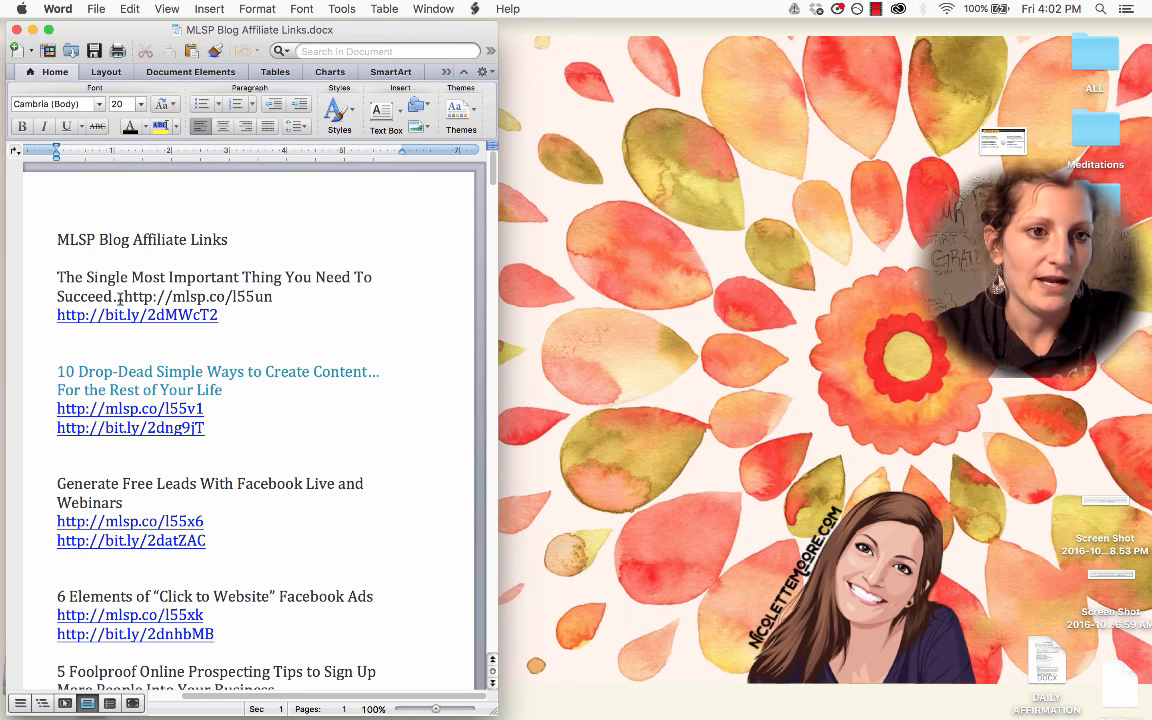
Copy the first entry's headline, "The Single Most Important Thing You Need To Succeed...", with its mlsp.co and bit.ly links and switch to Mass Planner.
drag(123, 297, 288, 303)
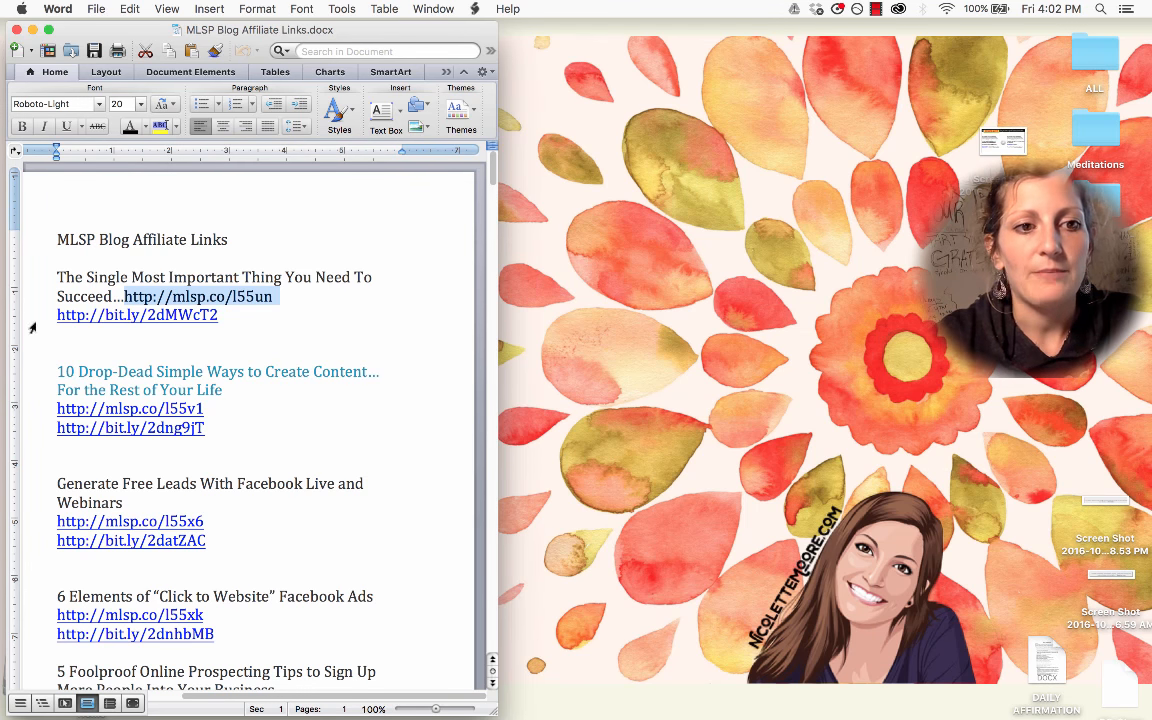
drag(222, 316, 58, 316)
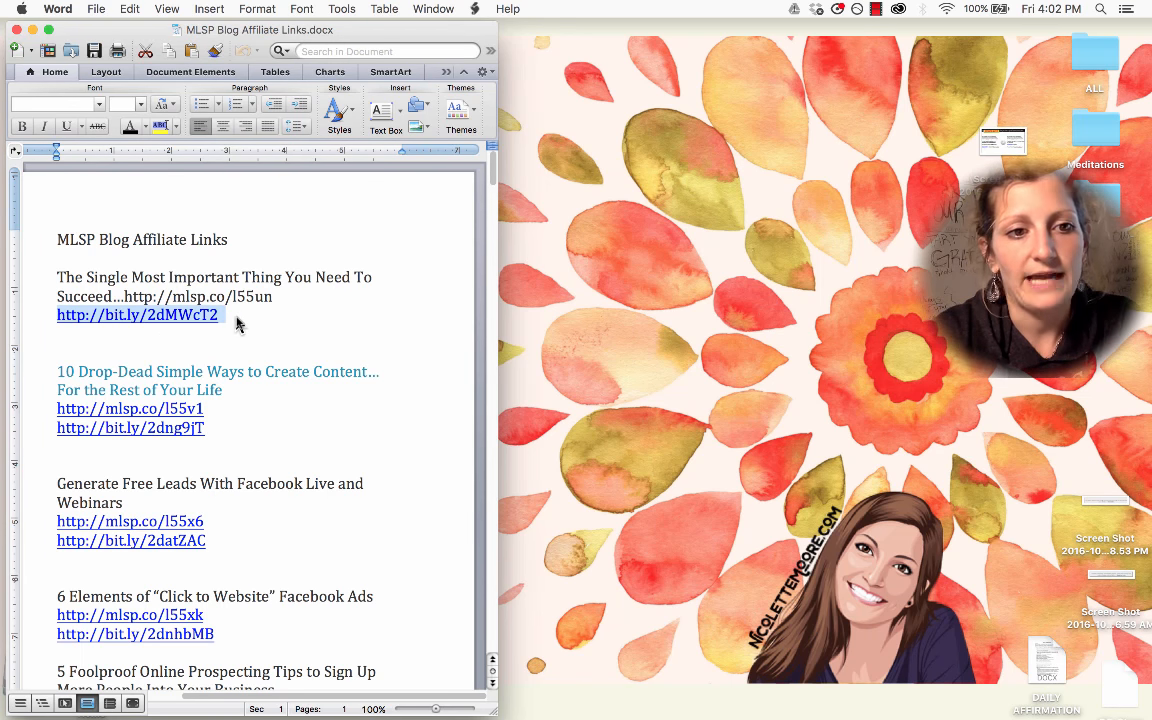
click(105, 313)
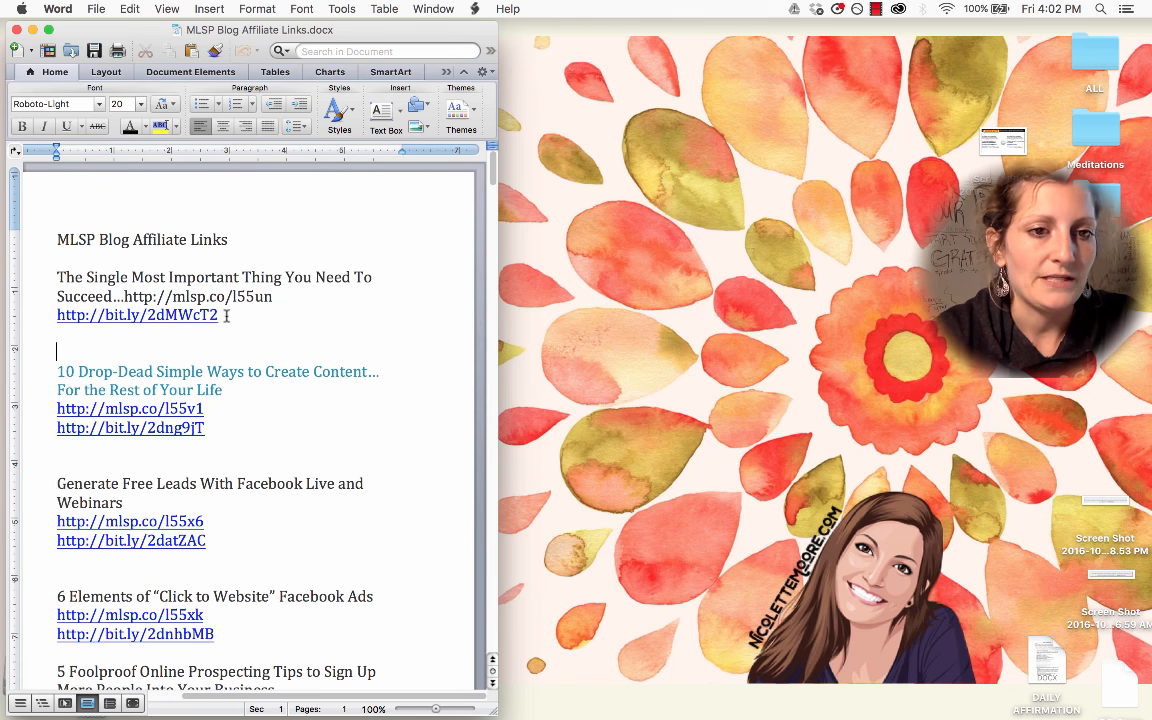
drag(226, 315, 50, 285)
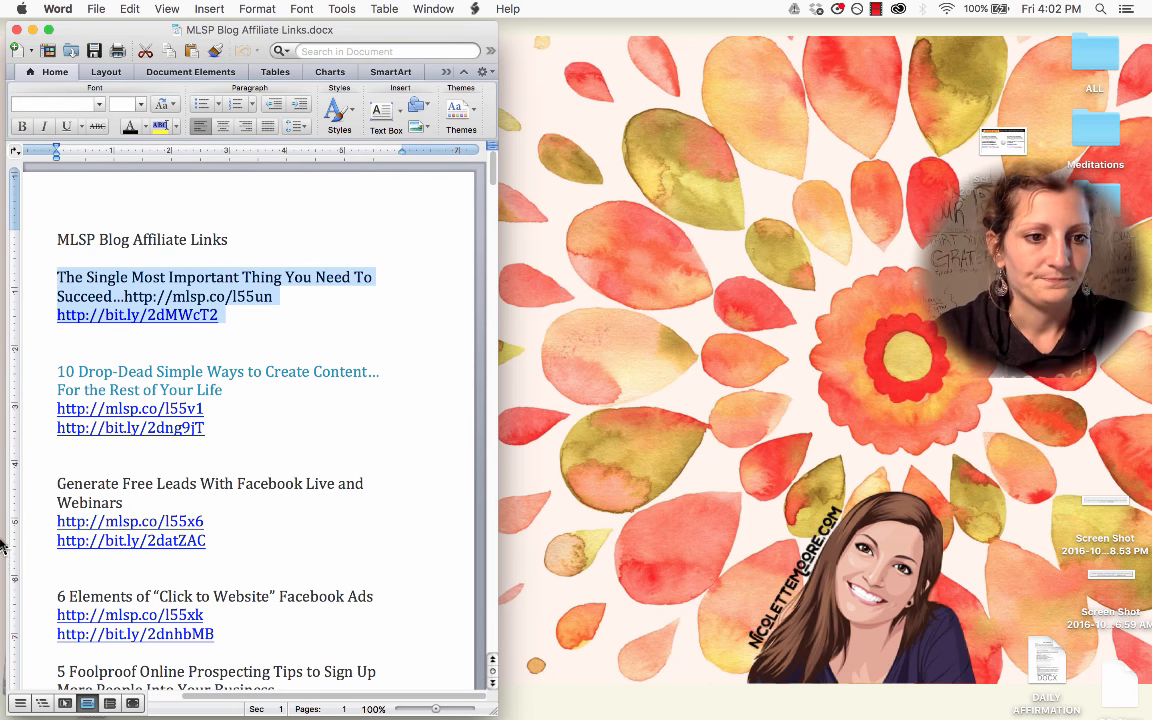
mouse_move(5, 548)
click(8, 476)
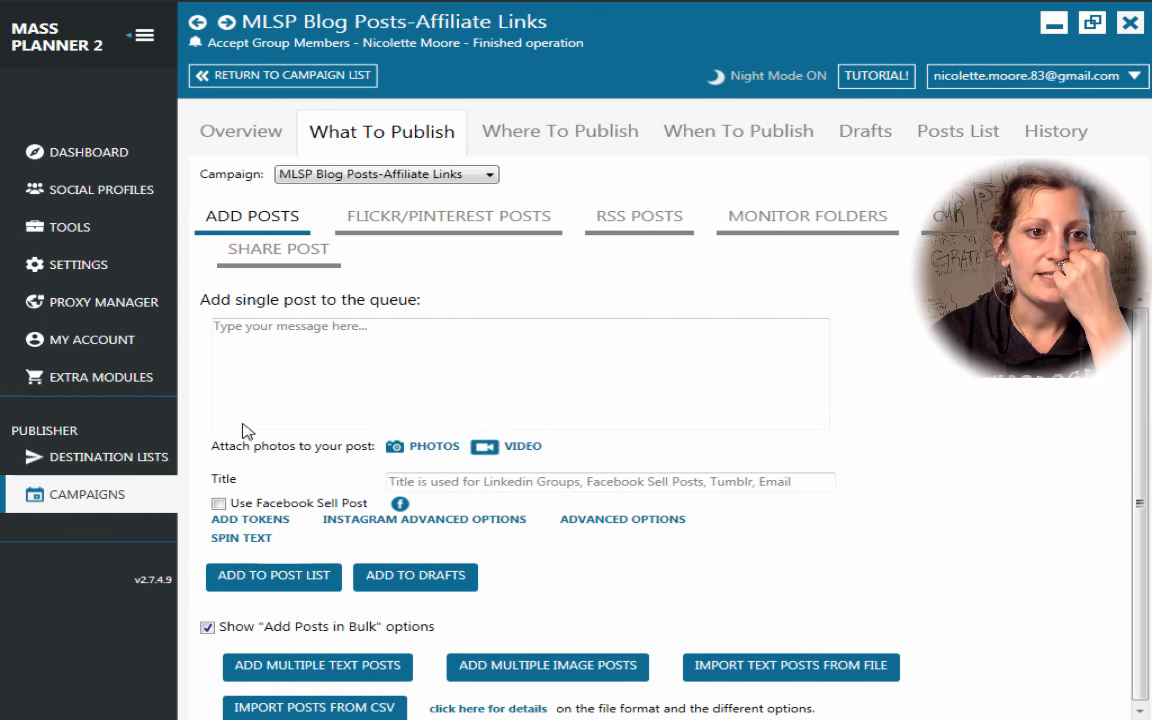
View the campaign list and the campaign types offered for a new campaign, without adding one.
click(79, 500)
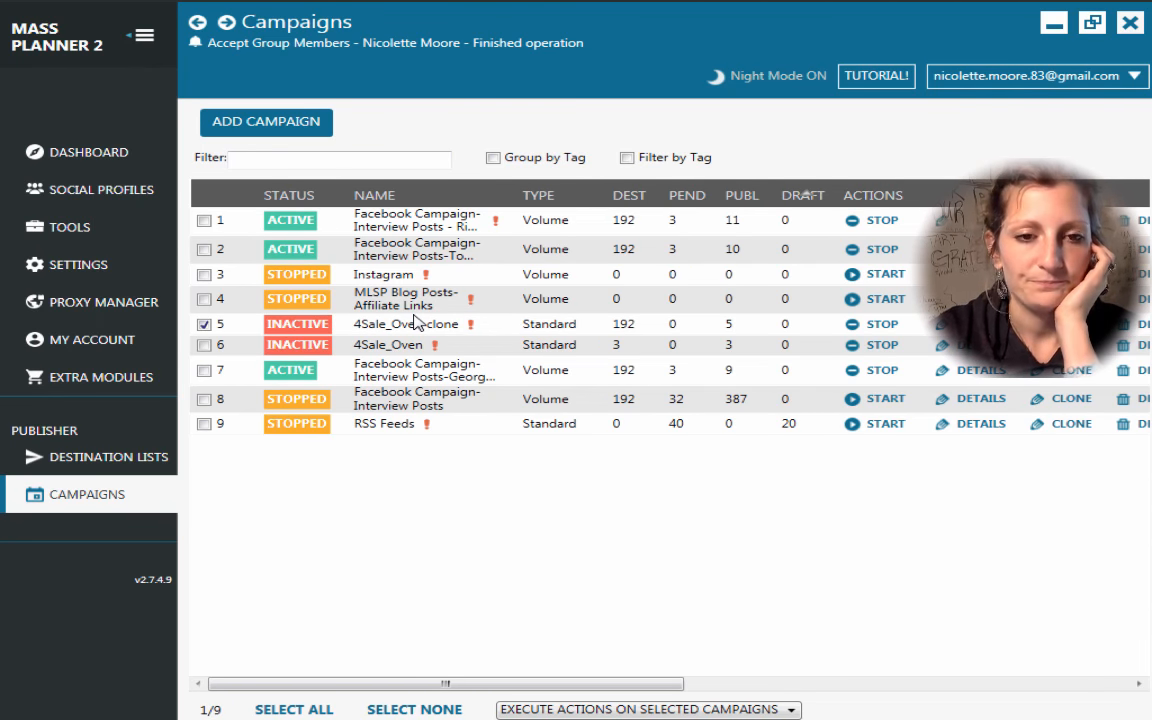
click(269, 123)
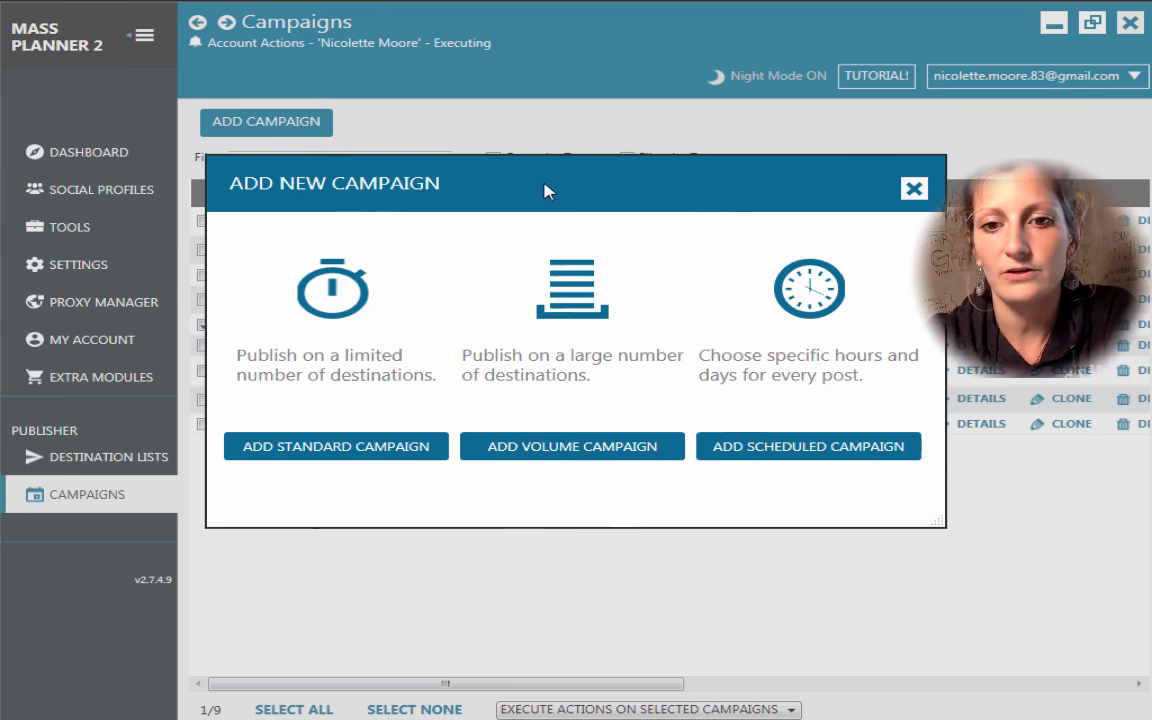
click(914, 189)
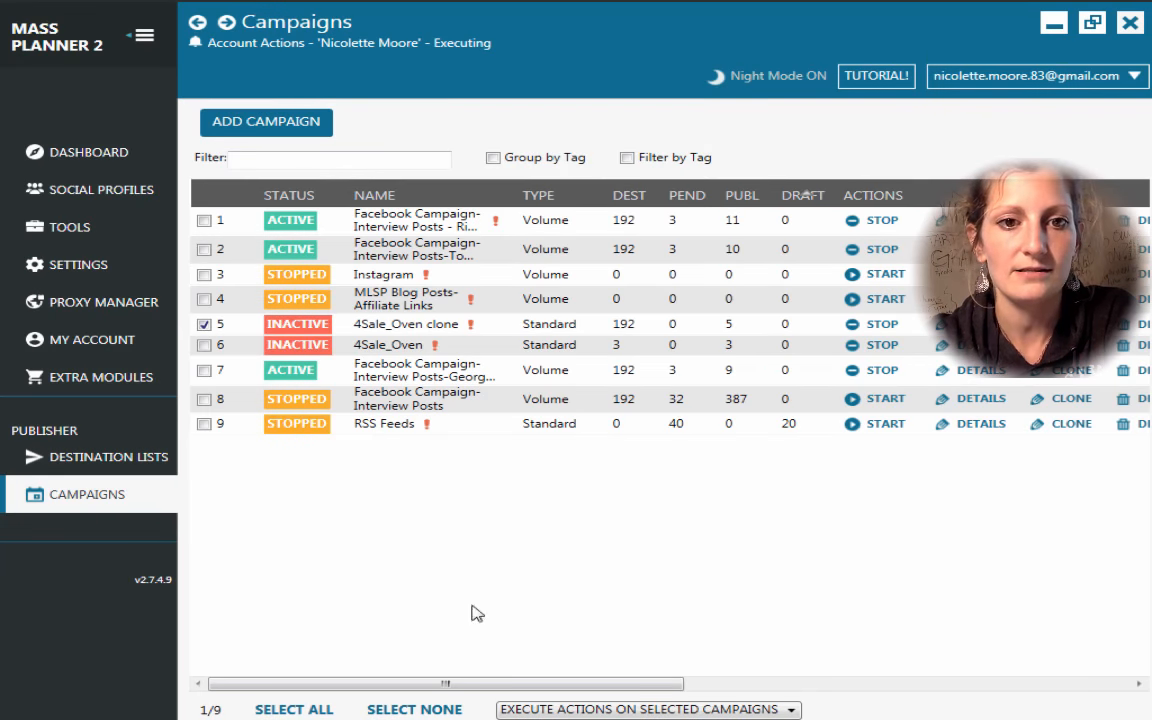
click(390, 304)
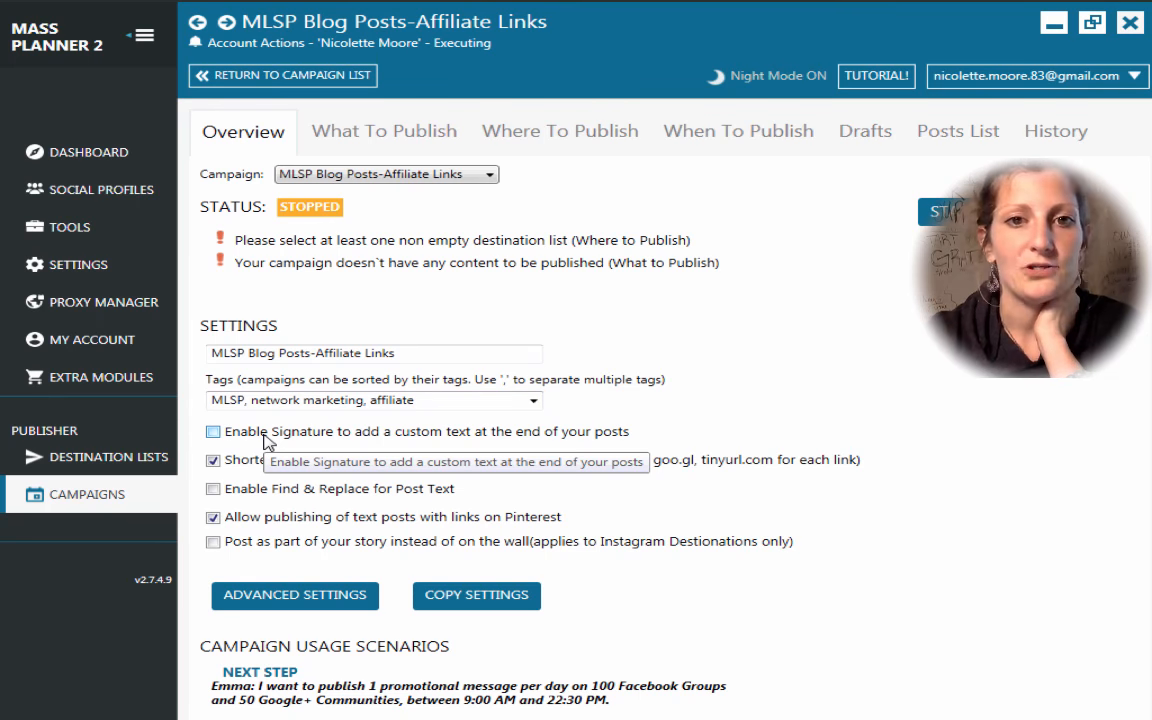
click(395, 134)
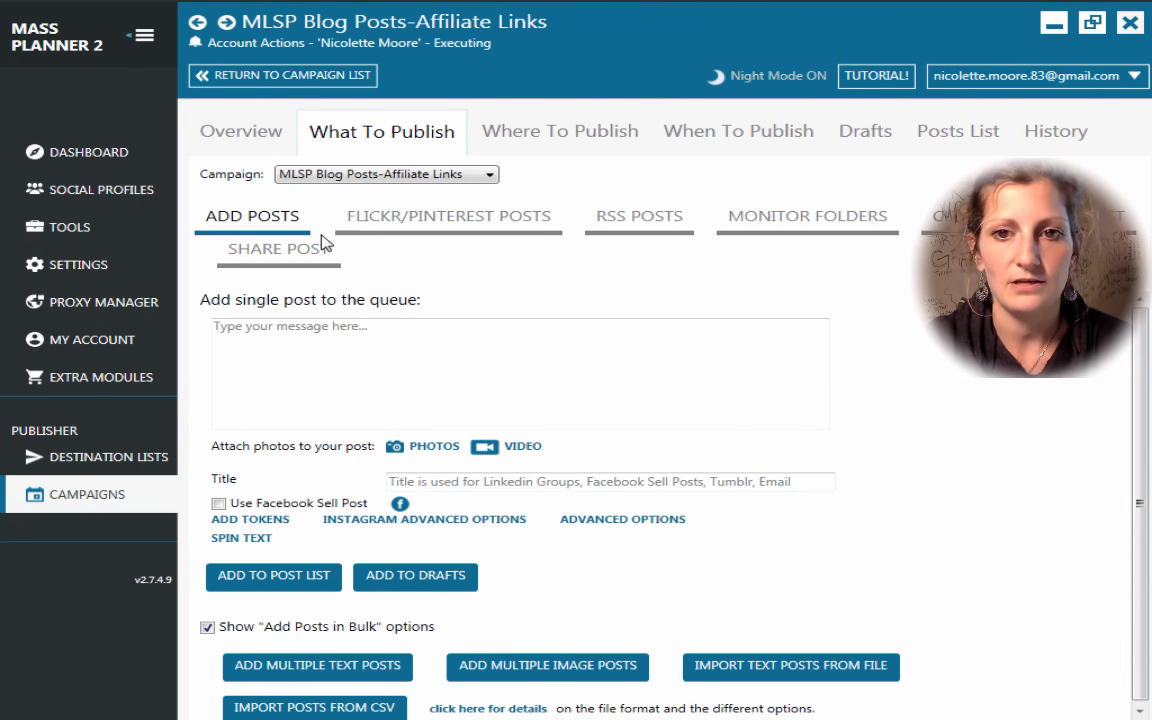
click(437, 388)
text(The Single Most Important Thing You Need To Succeed...http://mlsp.co/I55un http://bit.ly/2dMWcT2)
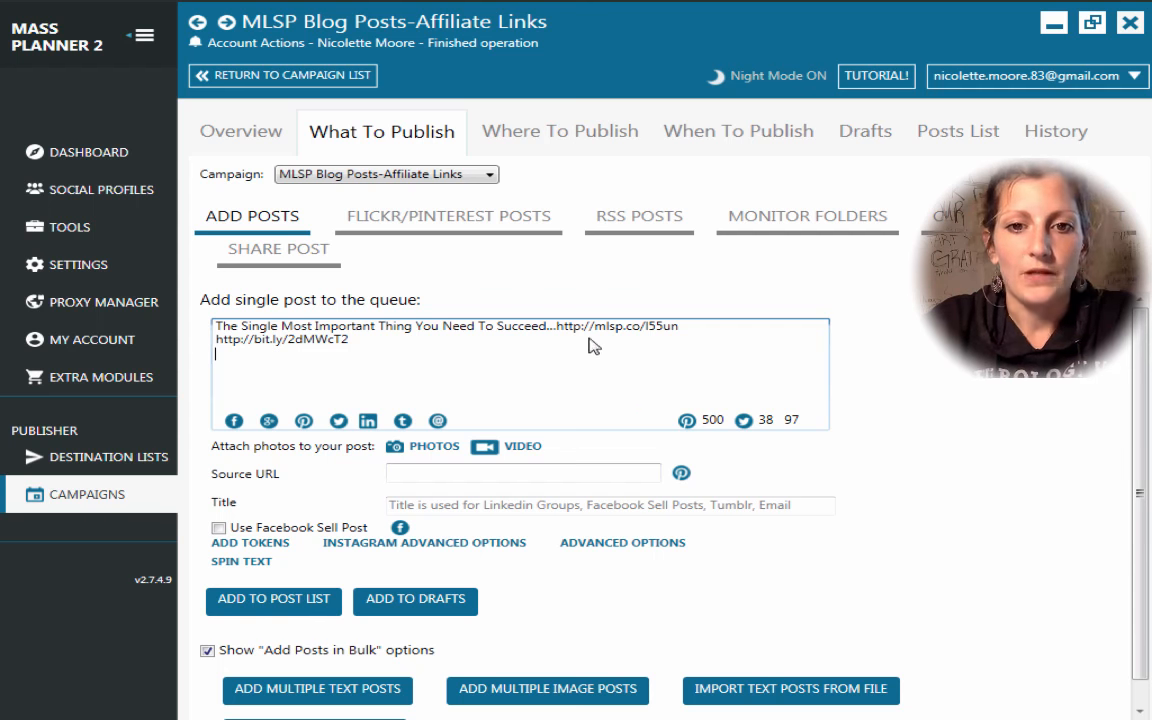
drag(555, 327, 678, 342)
key(BackSpace)
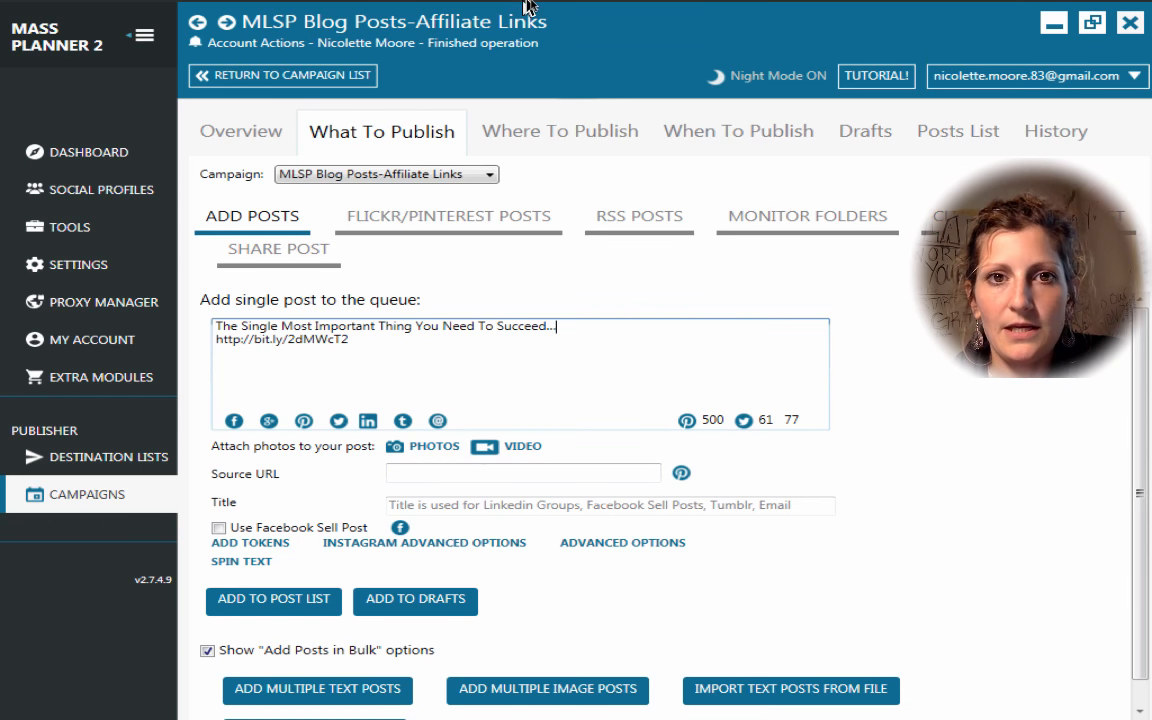
Open a blank tab in Safari, then return to Mass Planner and open the dialog for adding photos to the post.
mouse_move(486, 3)
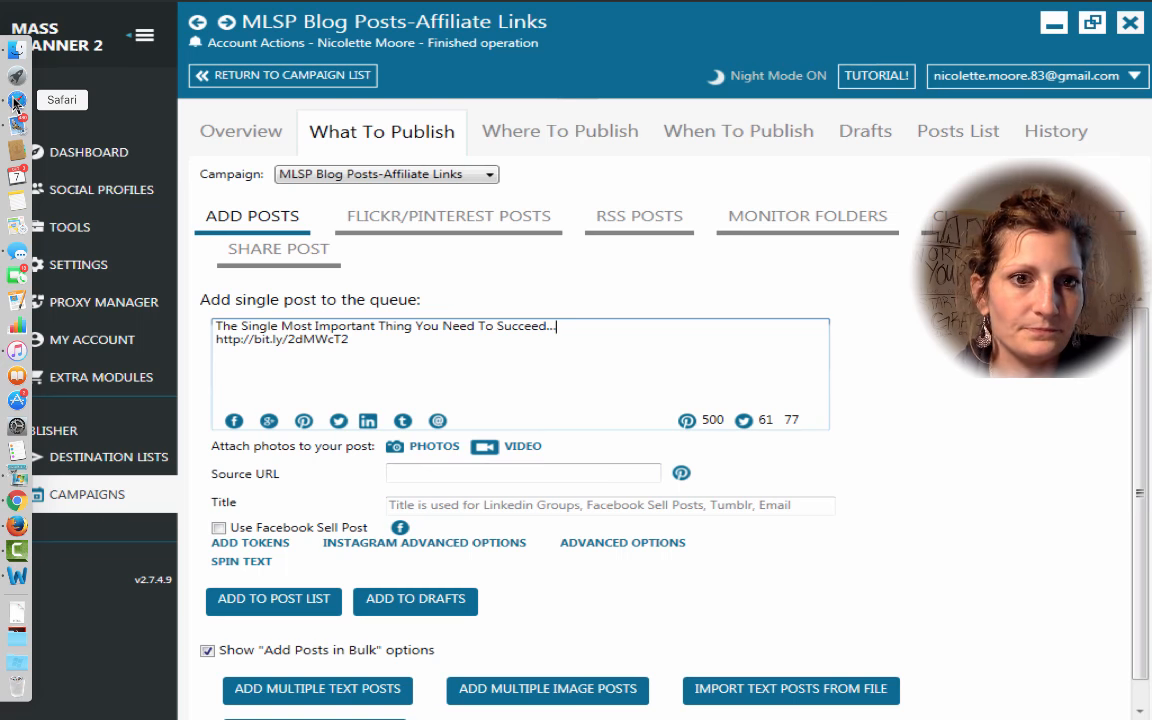
click(15, 101)
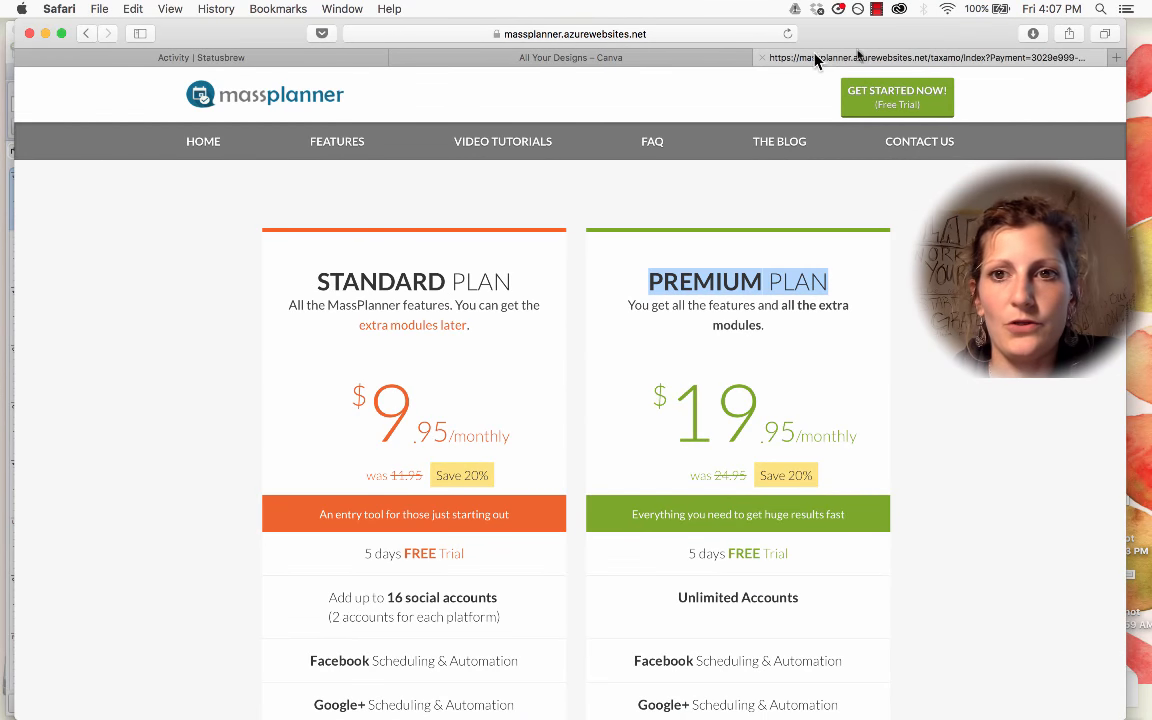
click(1116, 58)
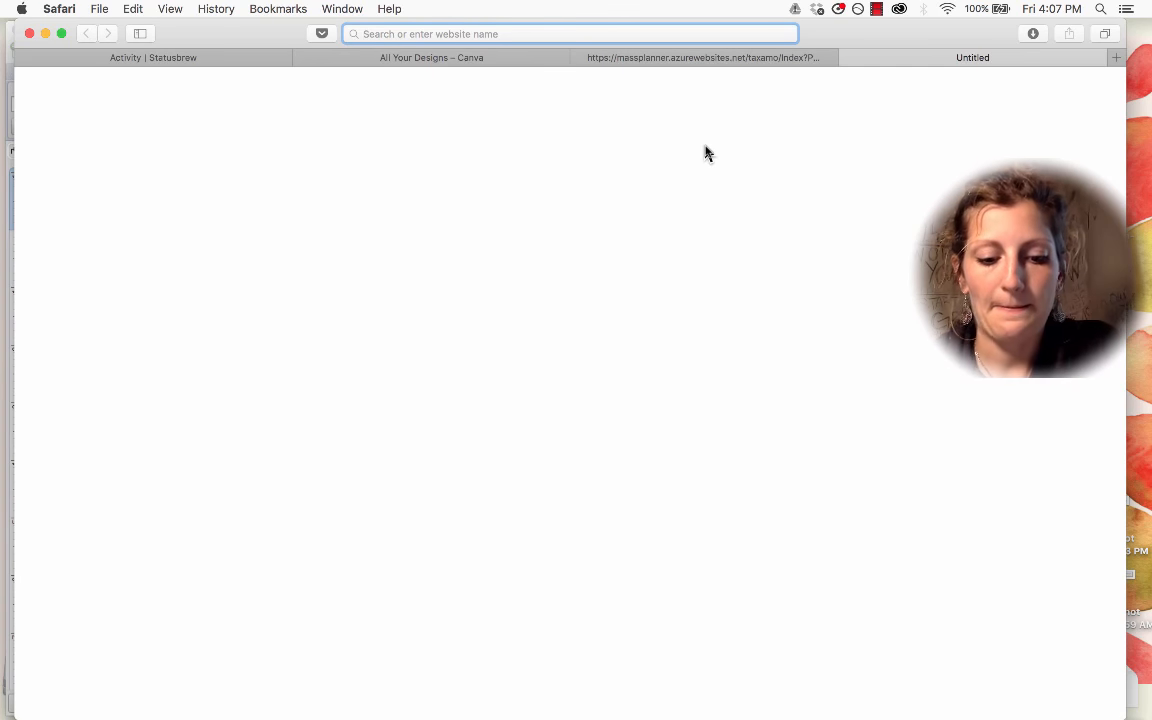
click(9, 478)
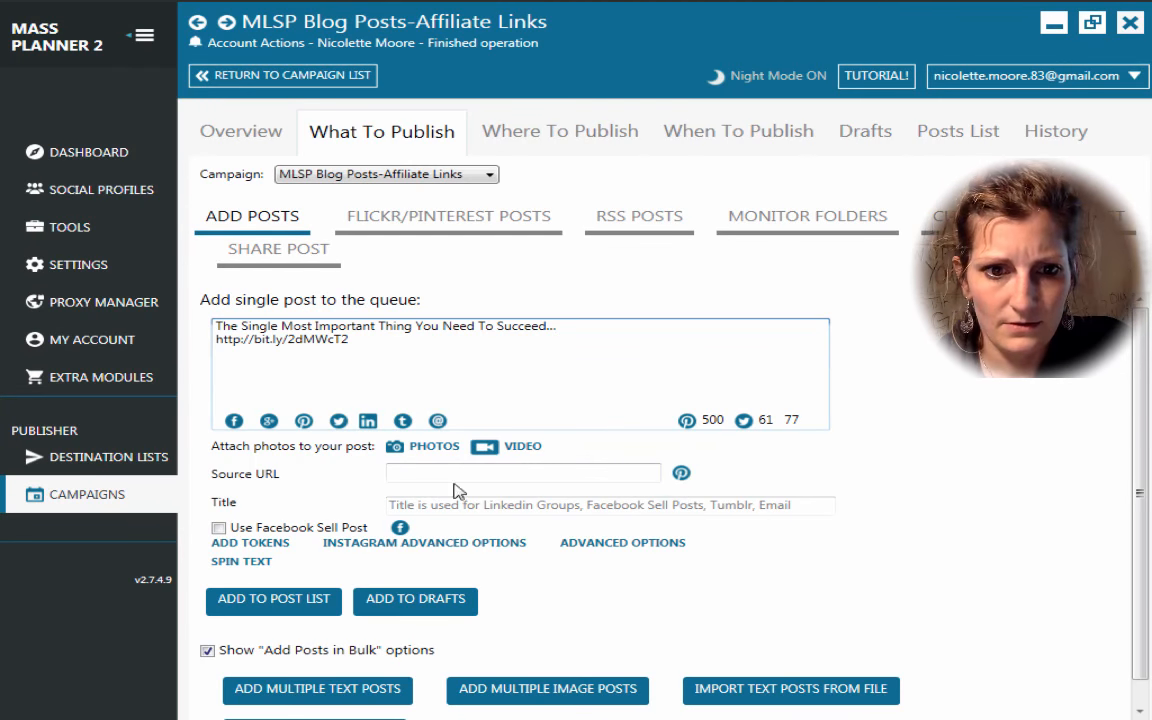
click(396, 449)
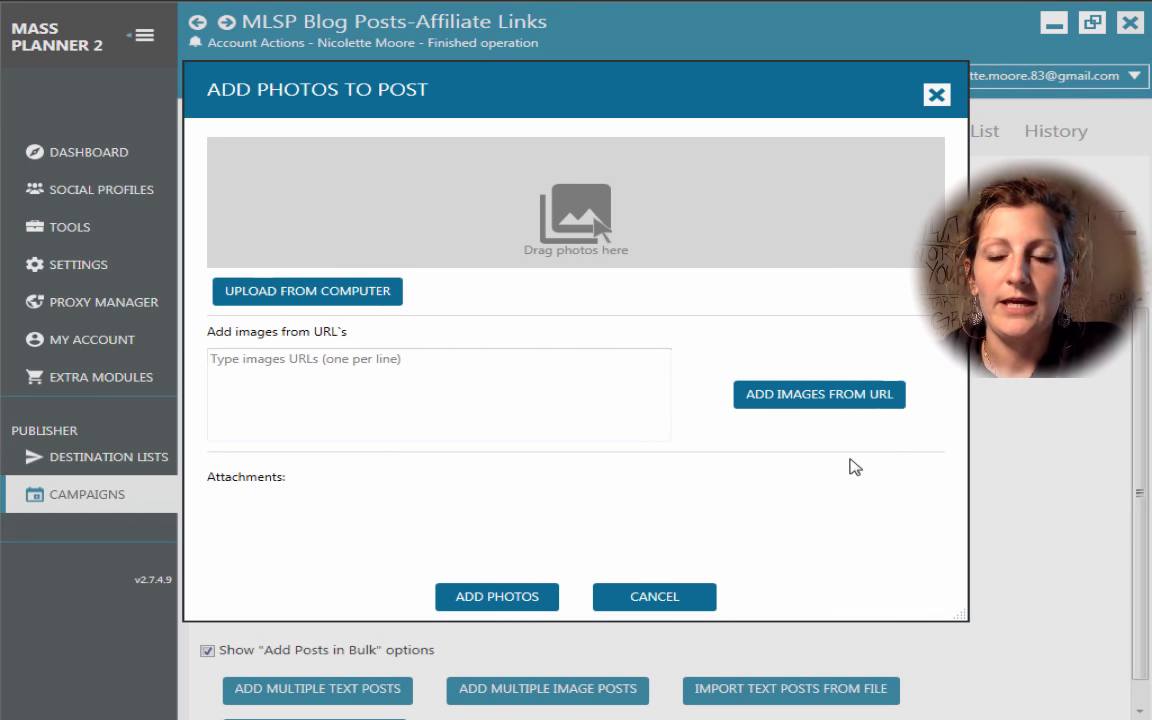
Switch to Safari, open the blog's Media Library and bring up the file chooser for a new upload.
mouse_move(3, 78)
click(8, 100)
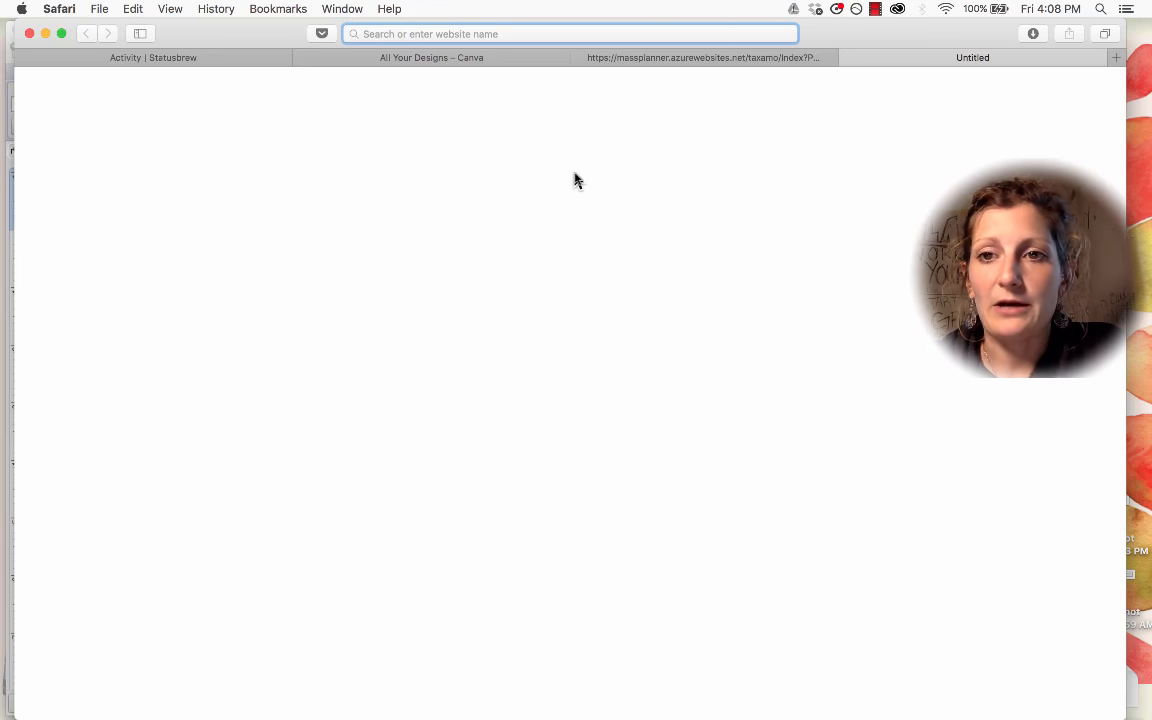
click(581, 34)
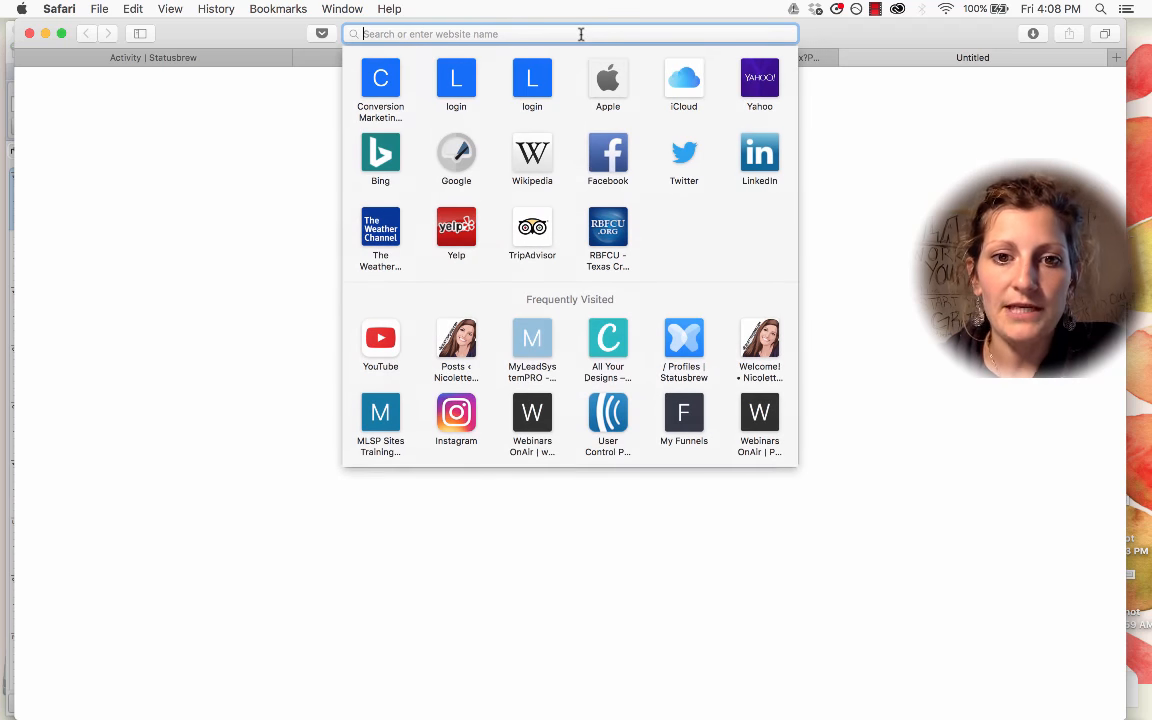
click(450, 338)
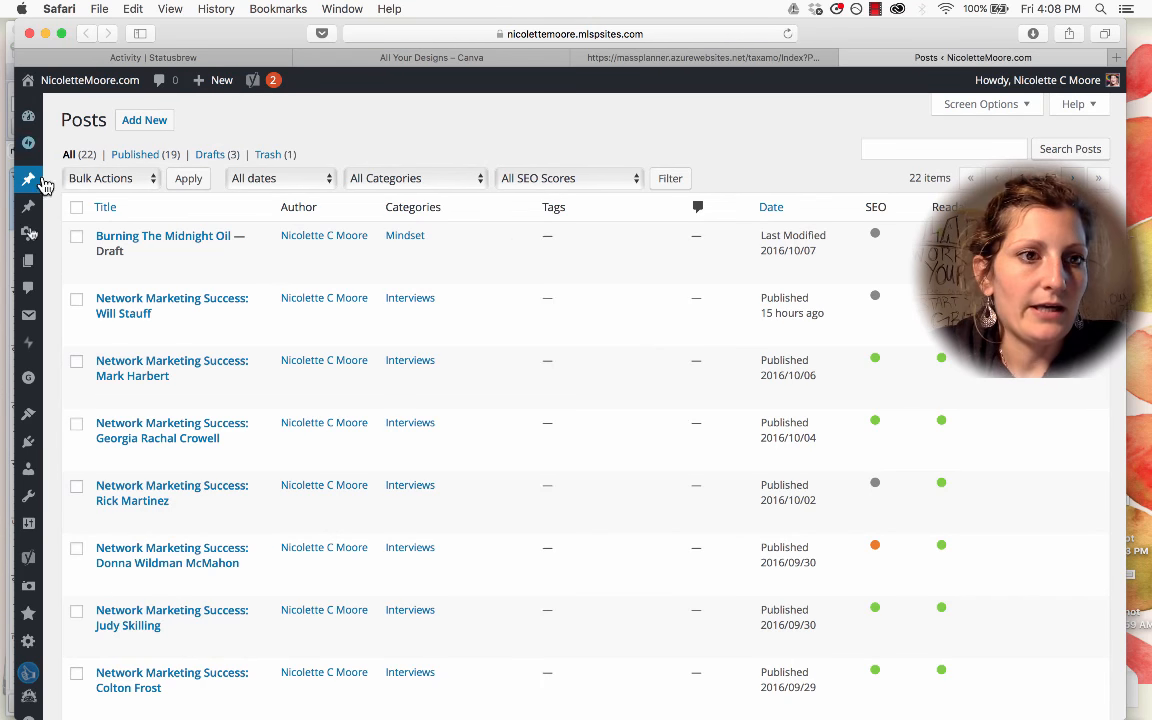
click(30, 235)
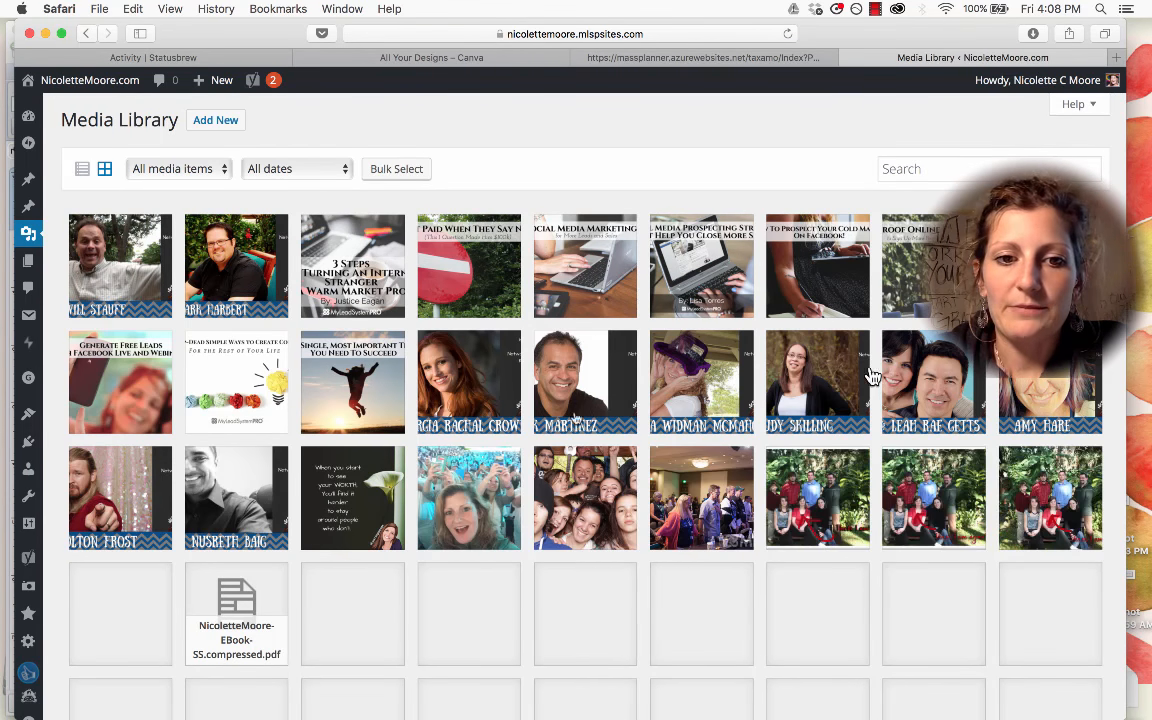
click(214, 119)
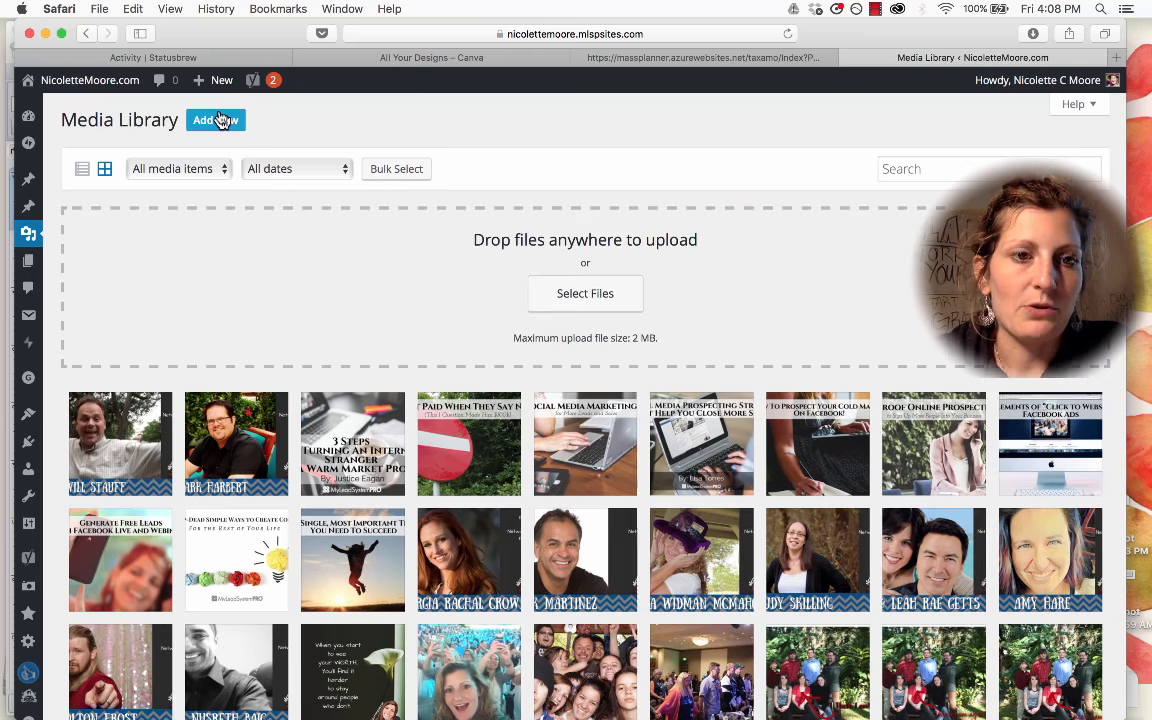
click(600, 303)
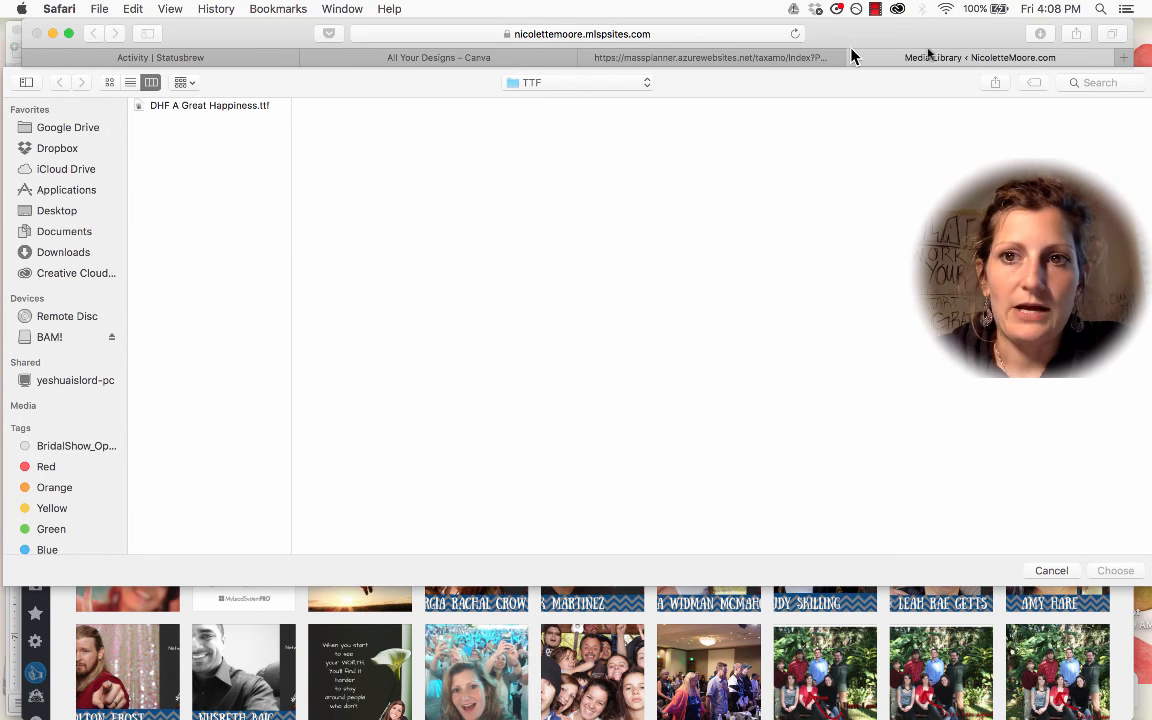
Move the Safari window aside and copy the address mlsp.co/l55un from the first entry in the Word document.
drag(905, 33, 1121, 33)
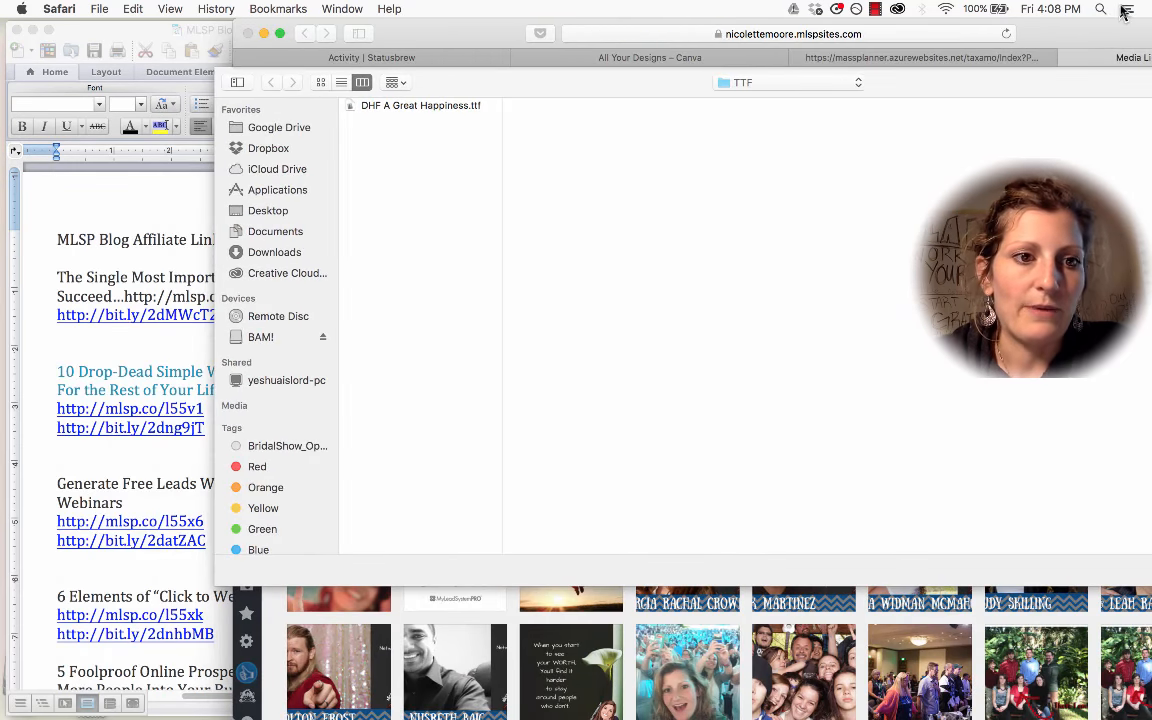
click(155, 345)
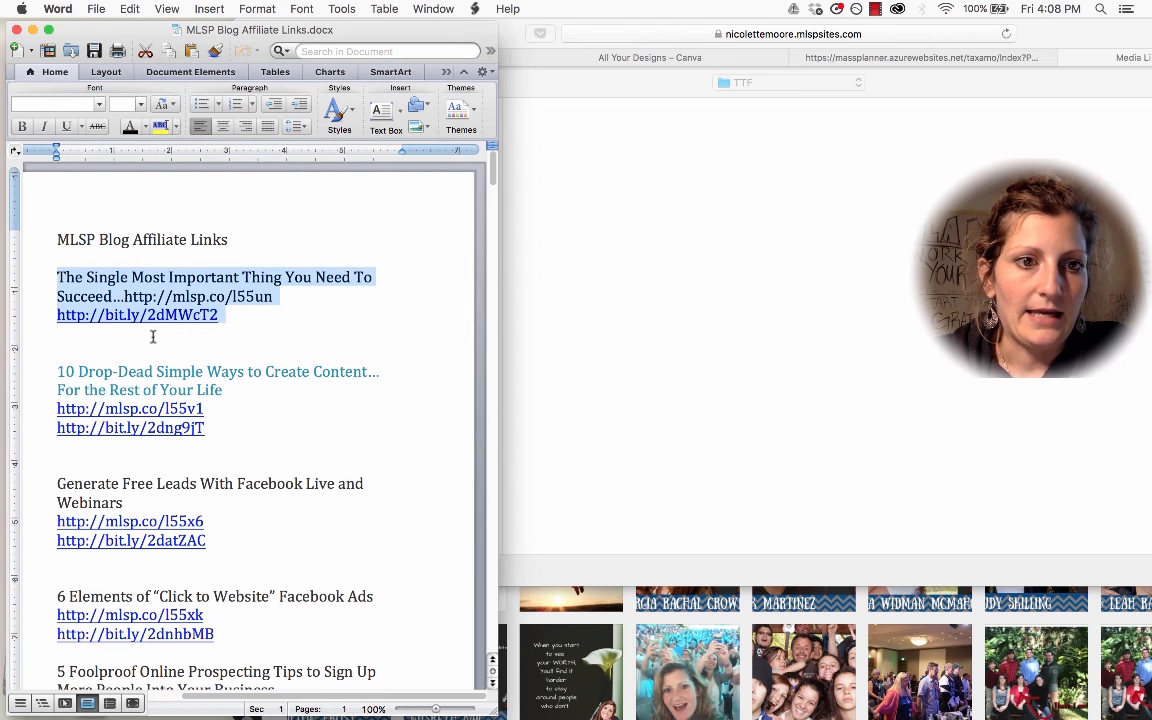
click(247, 352)
drag(275, 296, 172, 296)
key(super+c)
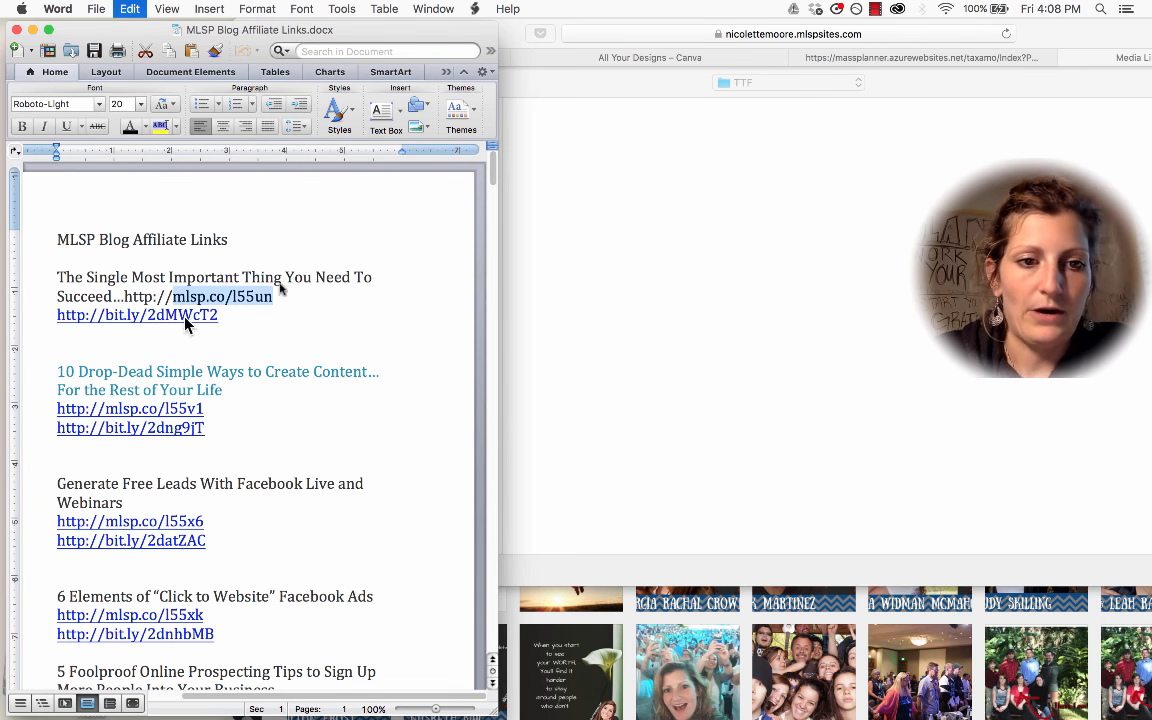
In Safari's file chooser, search this Mac for mlsp.co/l55un and upload that image to the blog's Media Library.
click(897, 172)
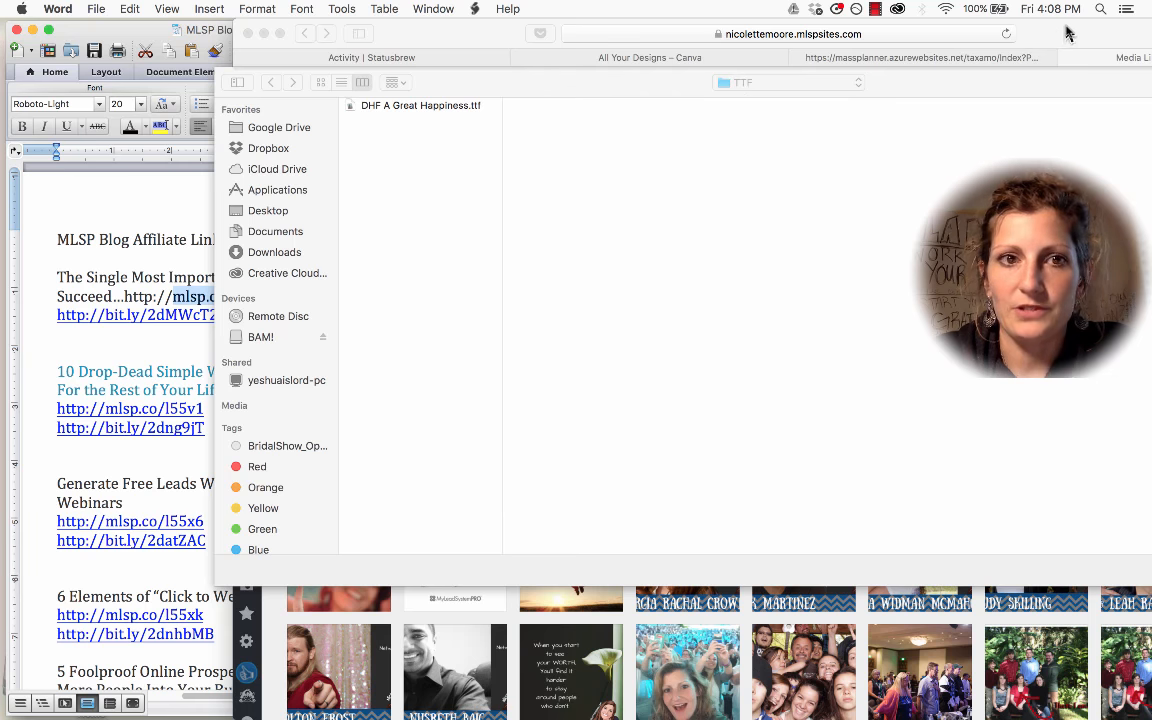
drag(1066, 34, 897, 21)
click(1141, 82)
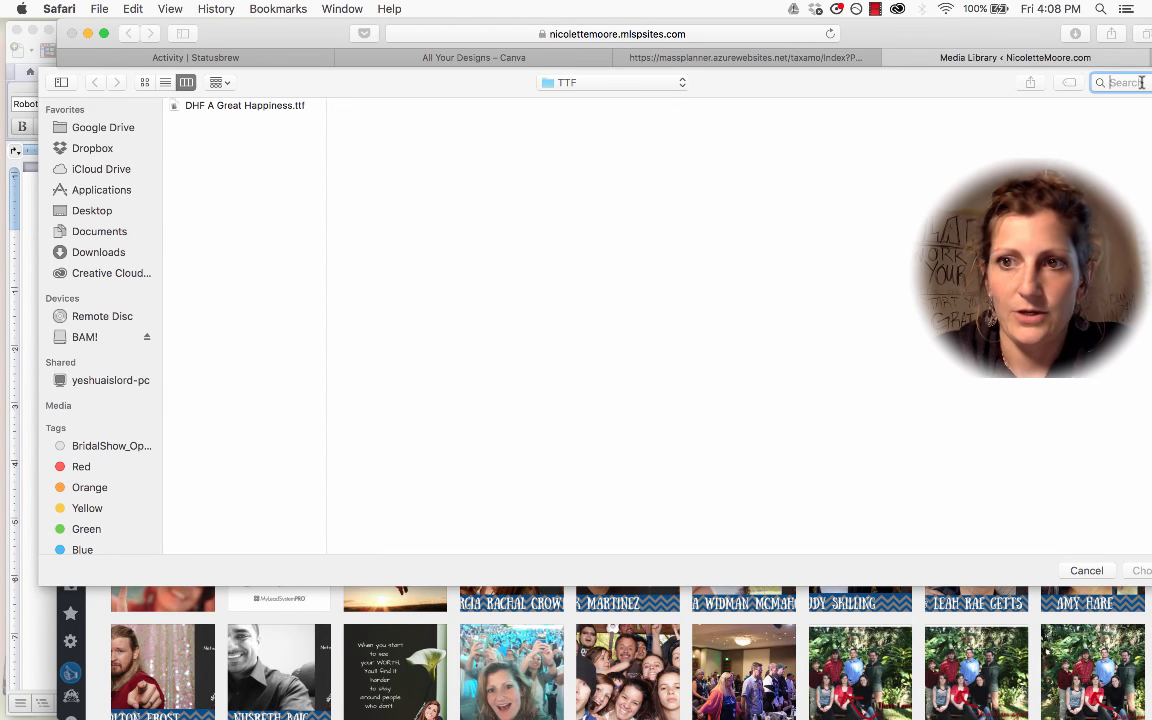
key(super+v)
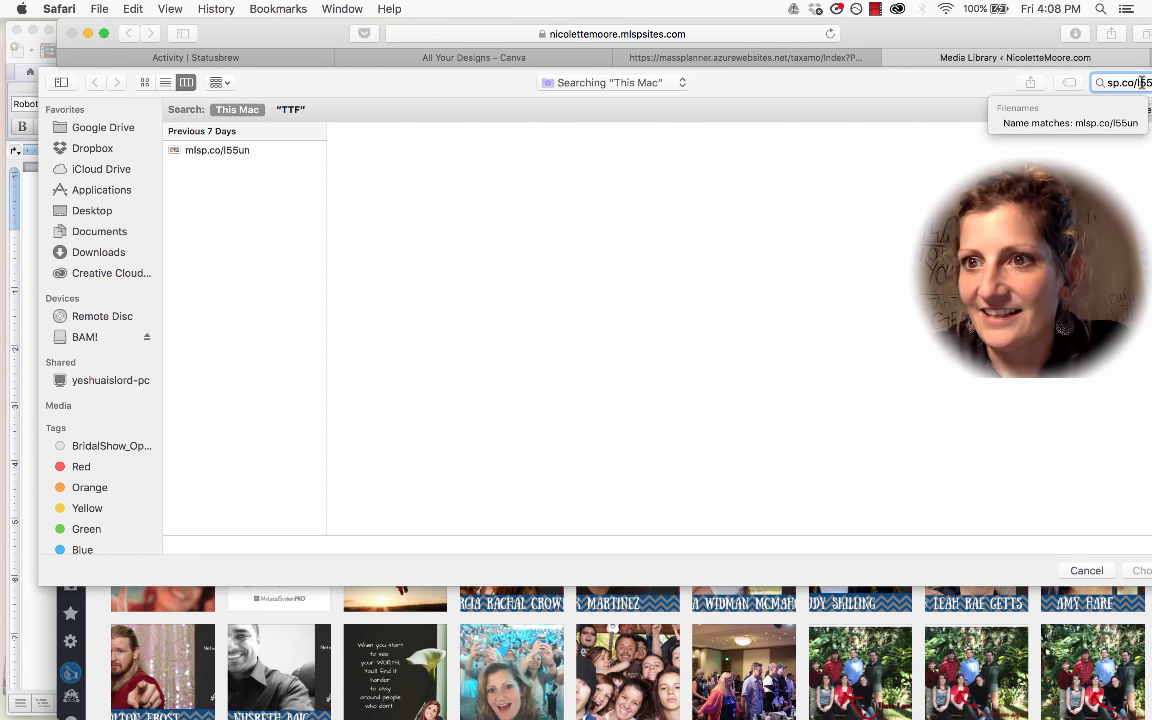
click(236, 151)
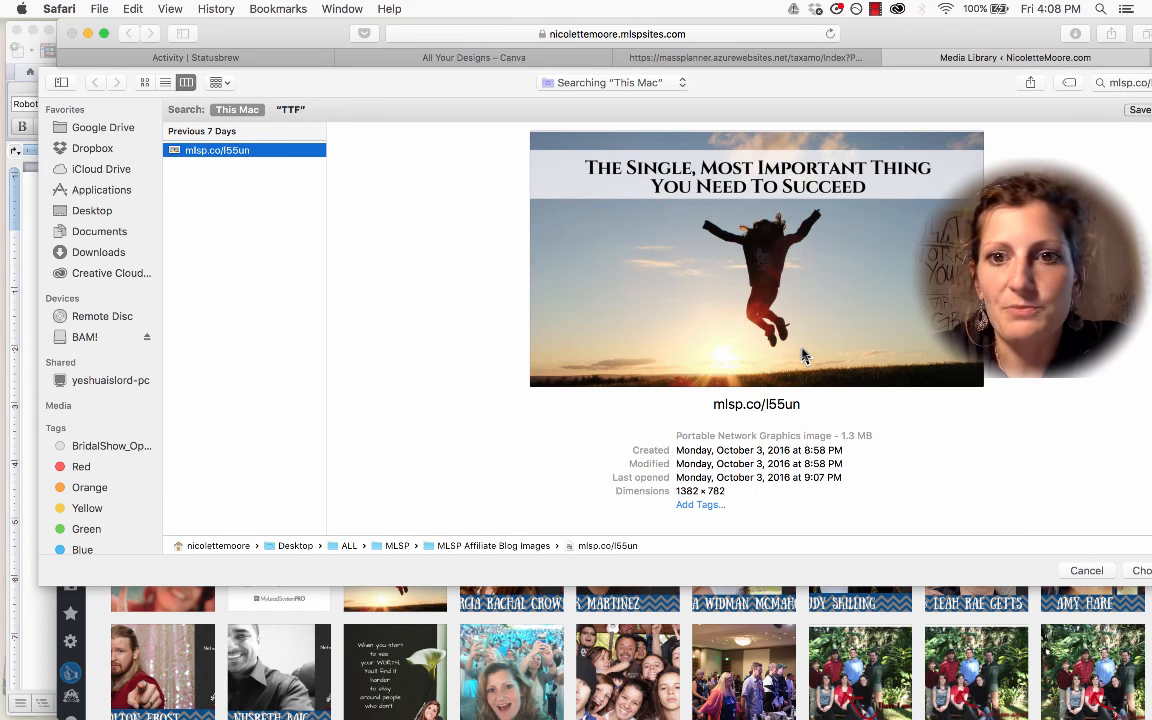
drag(990, 28, 940, 28)
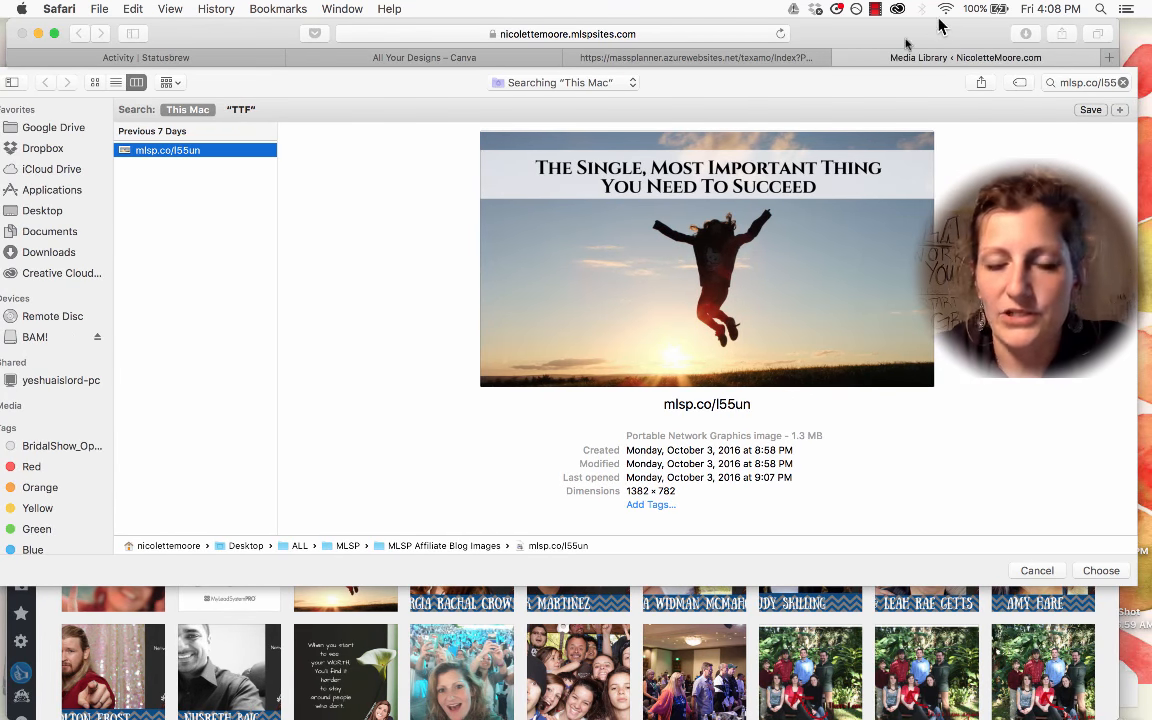
click(1101, 575)
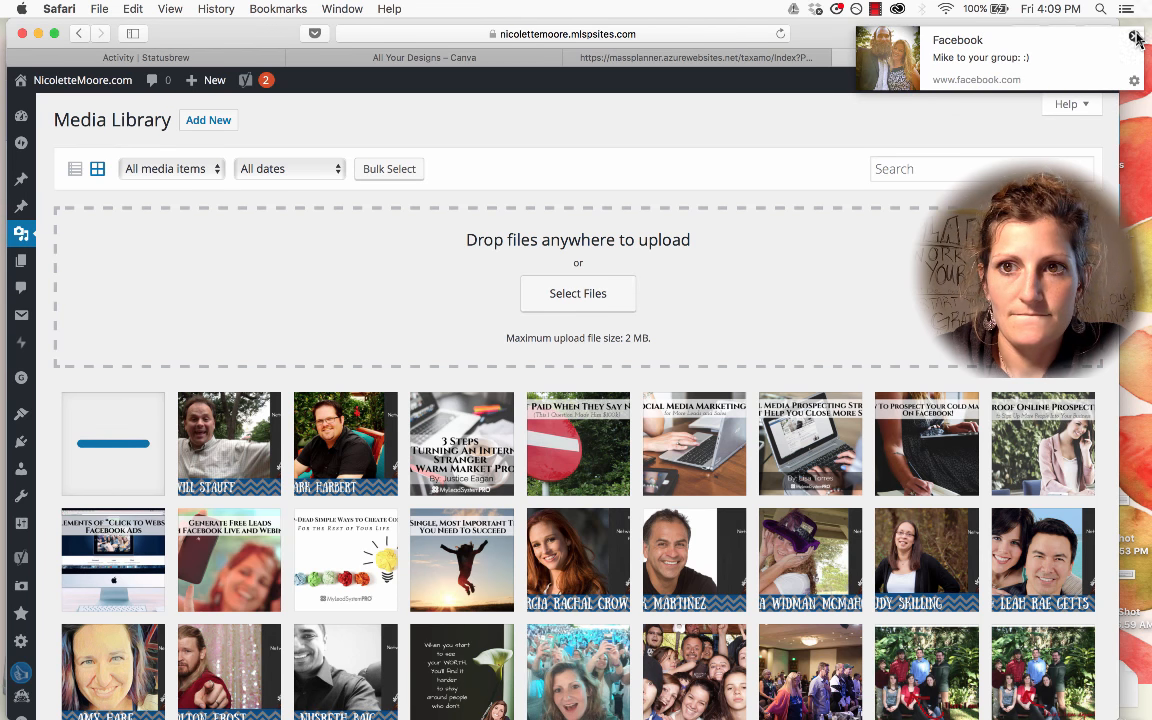
click(1135, 38)
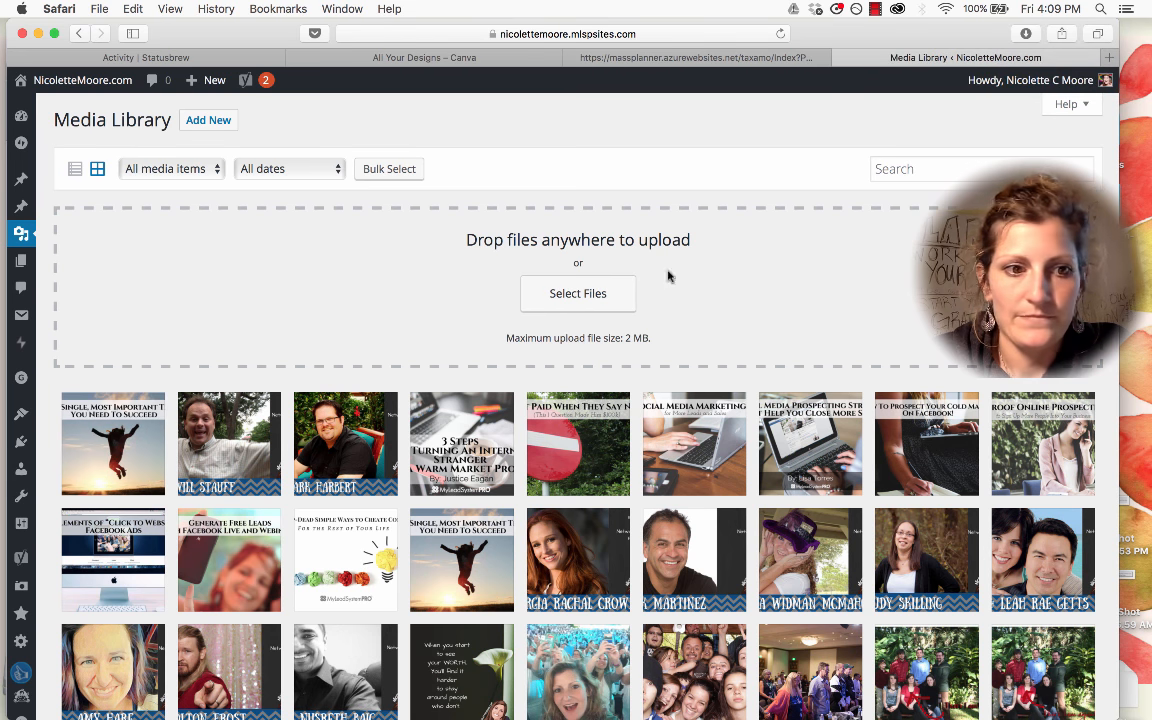
Open the attachment details of the newly uploaded image mlsp.col55un1.png and copy its URL.
click(147, 408)
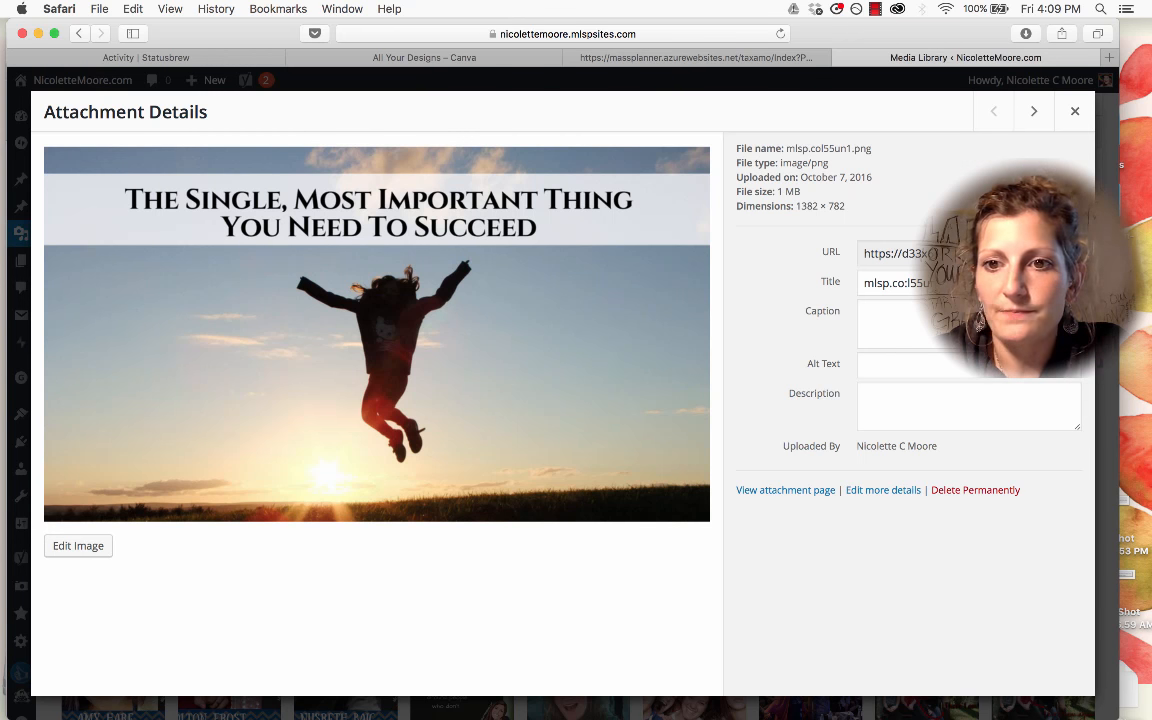
click(950, 254)
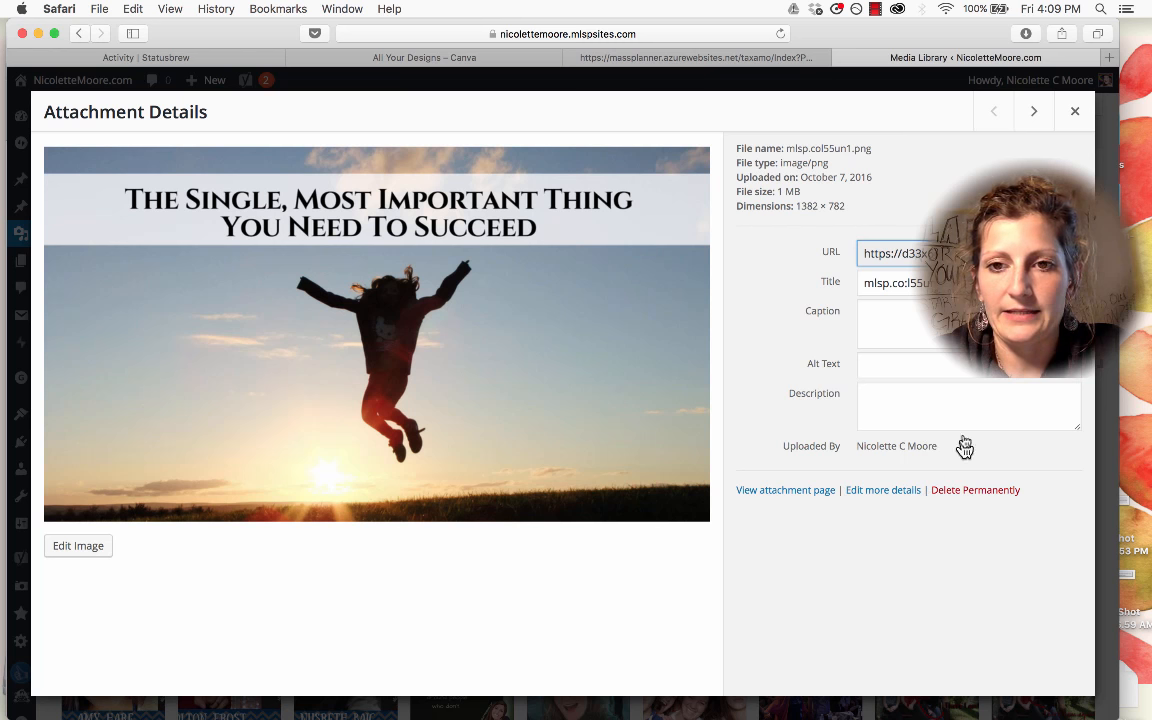
click(913, 254)
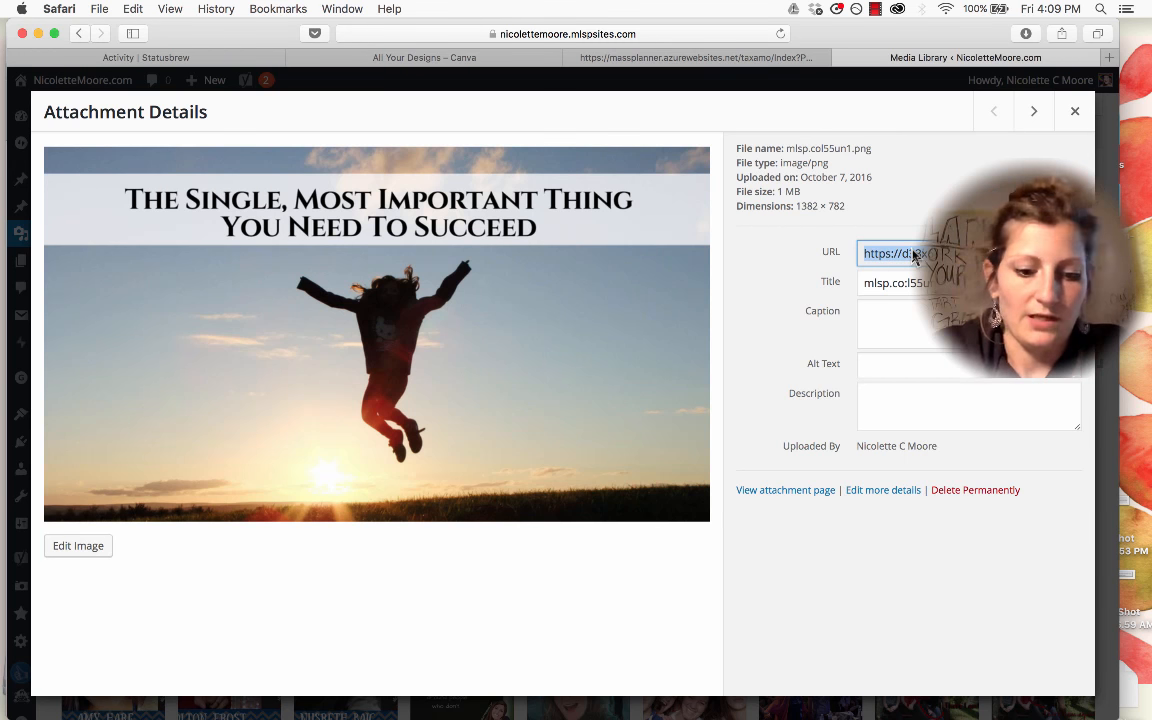
key(super+c)
Switch to Mass Planner in Remote Desktop and attach the photo to the post using the copied image URL.
mouse_move(8, 340)
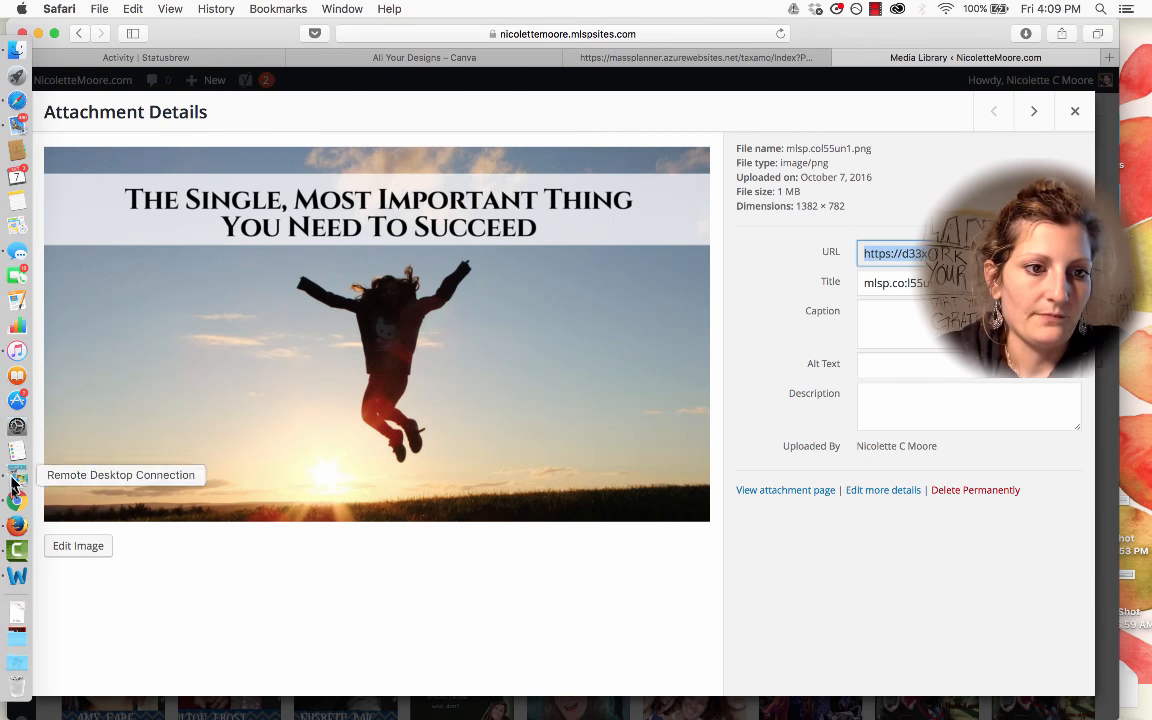
click(13, 482)
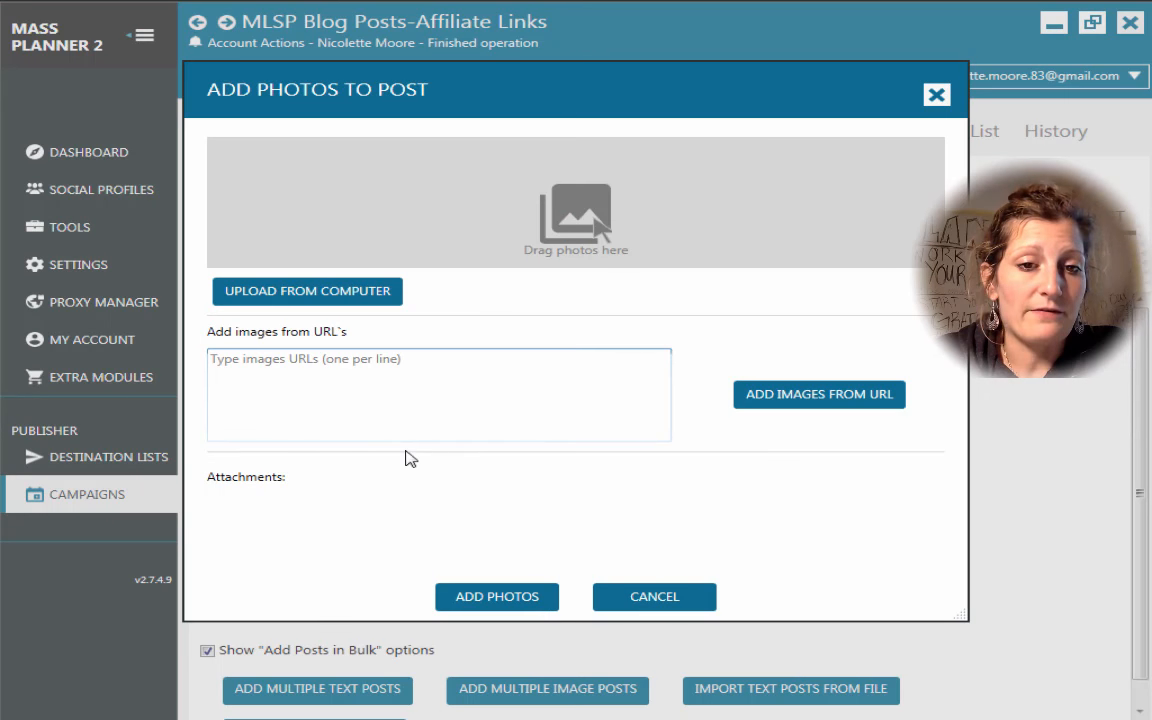
click(357, 381)
key(ctrl+v)
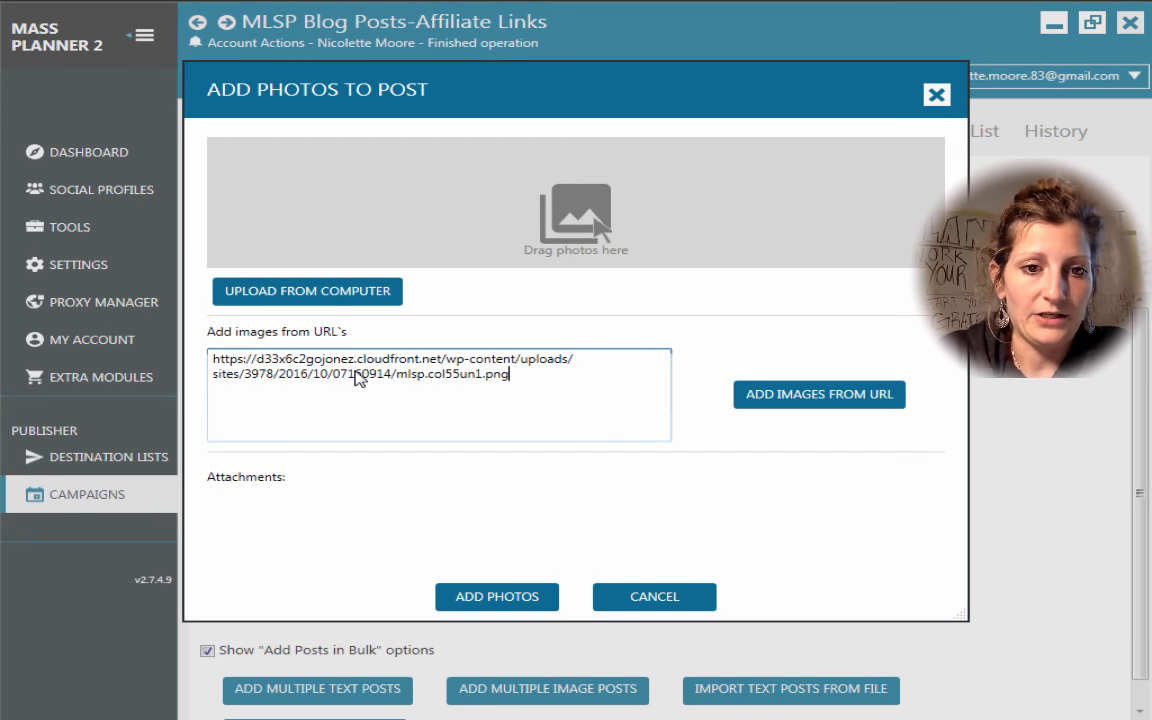
click(785, 396)
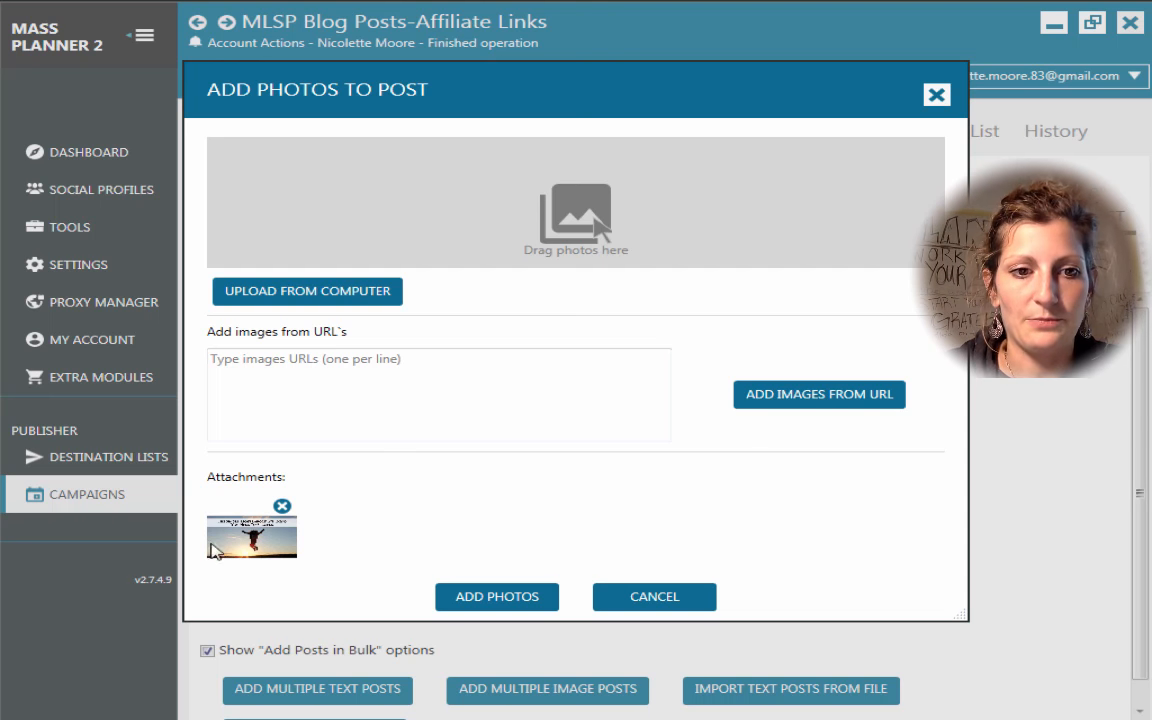
click(380, 395)
click(836, 402)
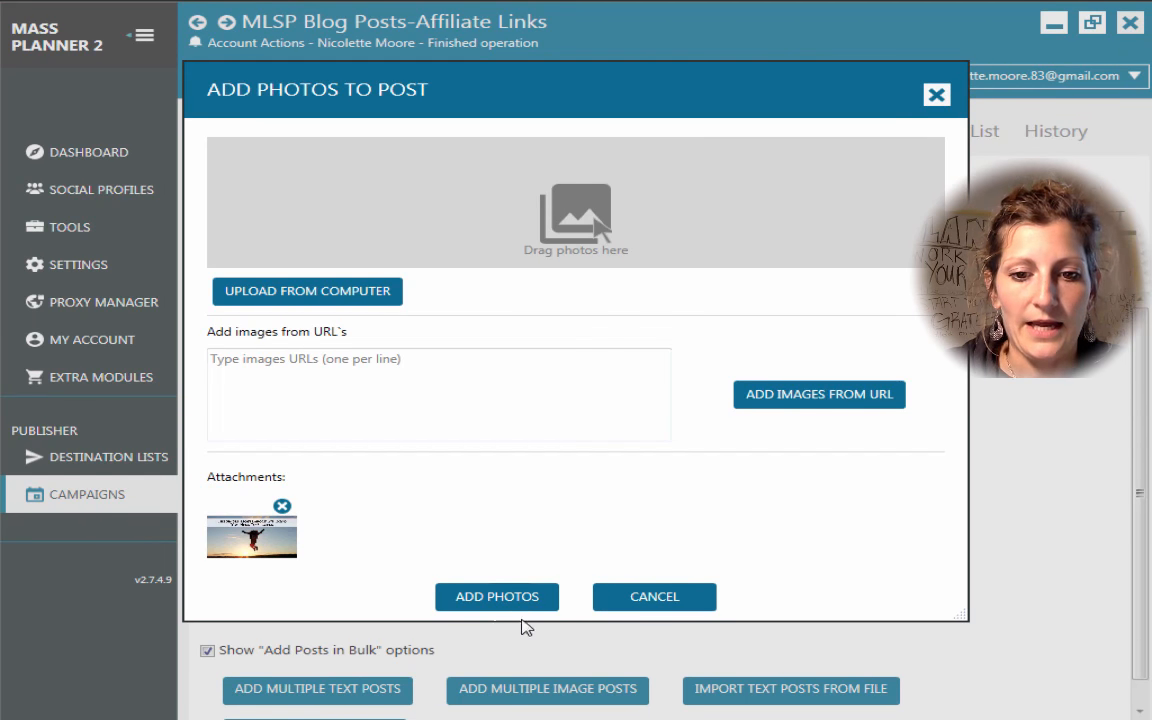
click(500, 598)
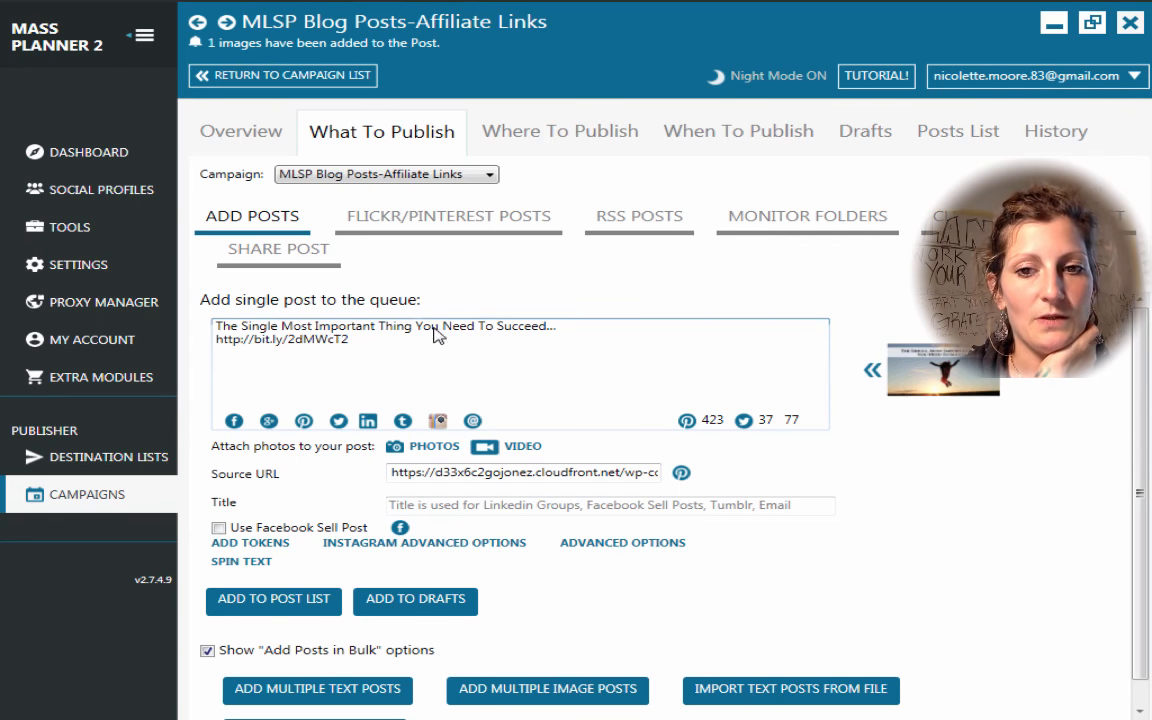
Insert "Check out this awesome article: " before the title in the post text.
click(217, 325)
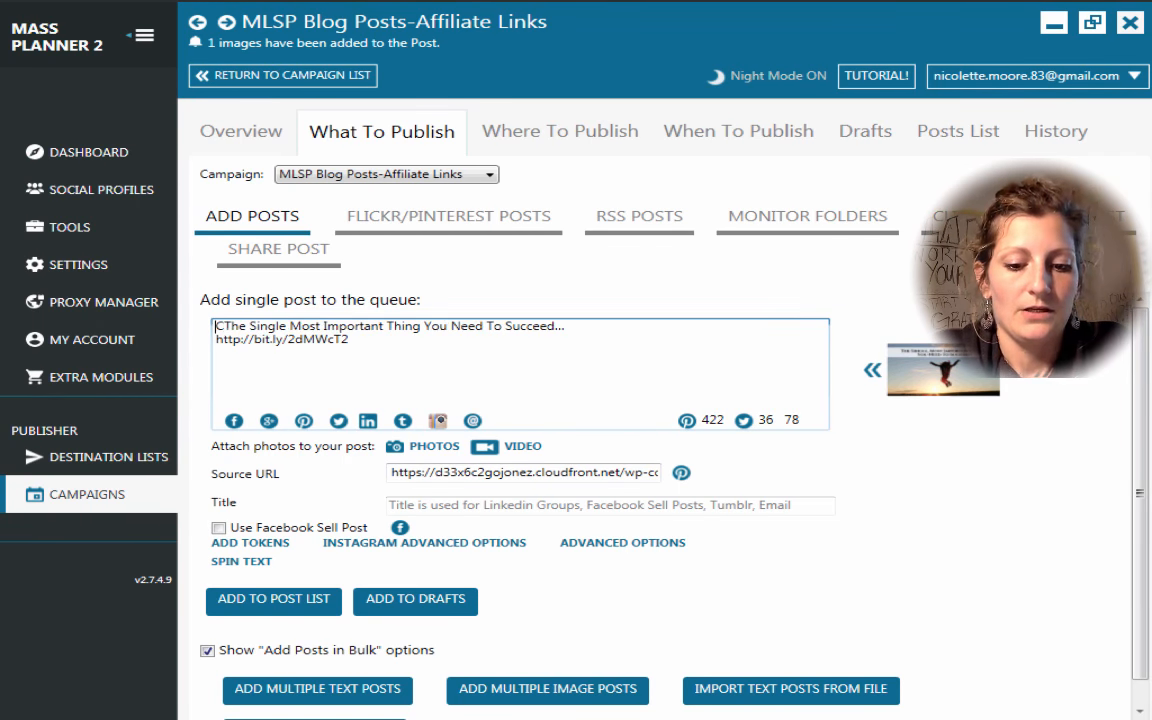
text(Check out )
text(this aweso)
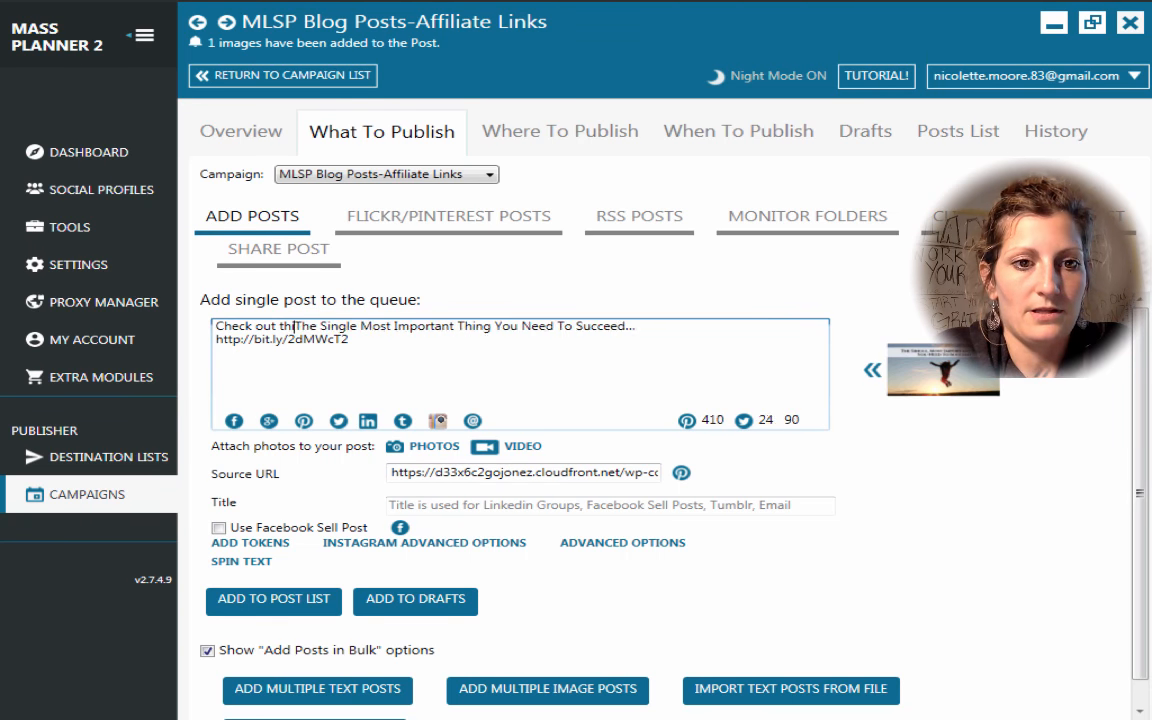
text(me article)
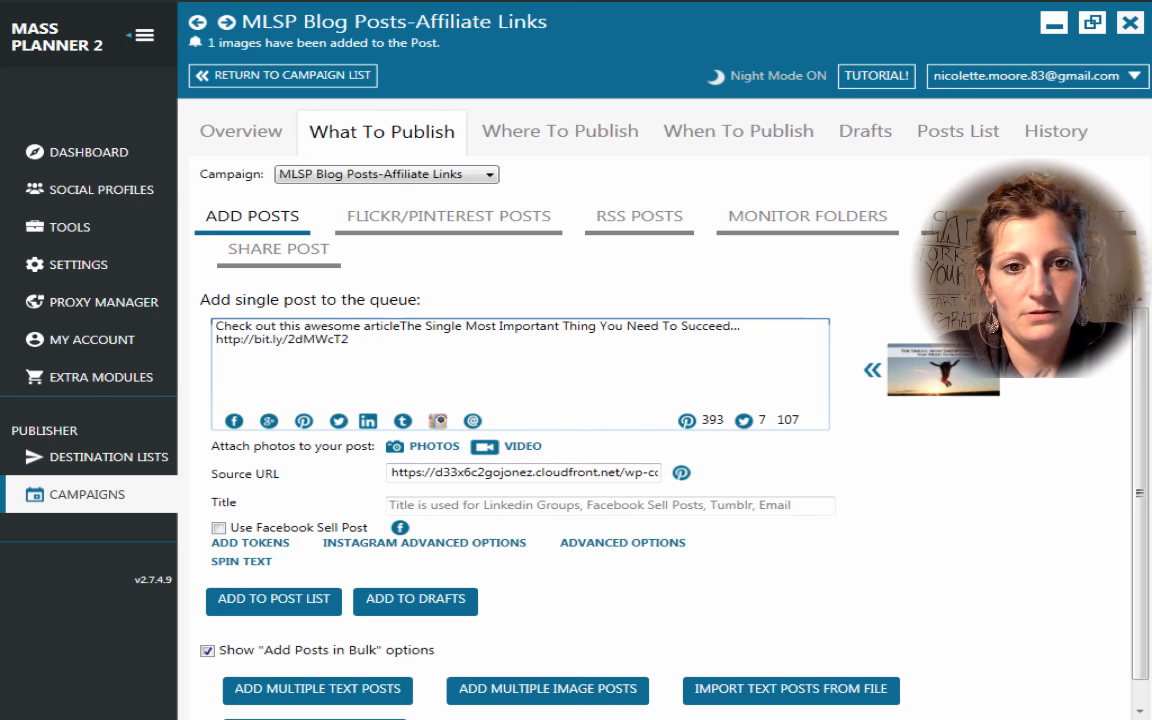
text(:)
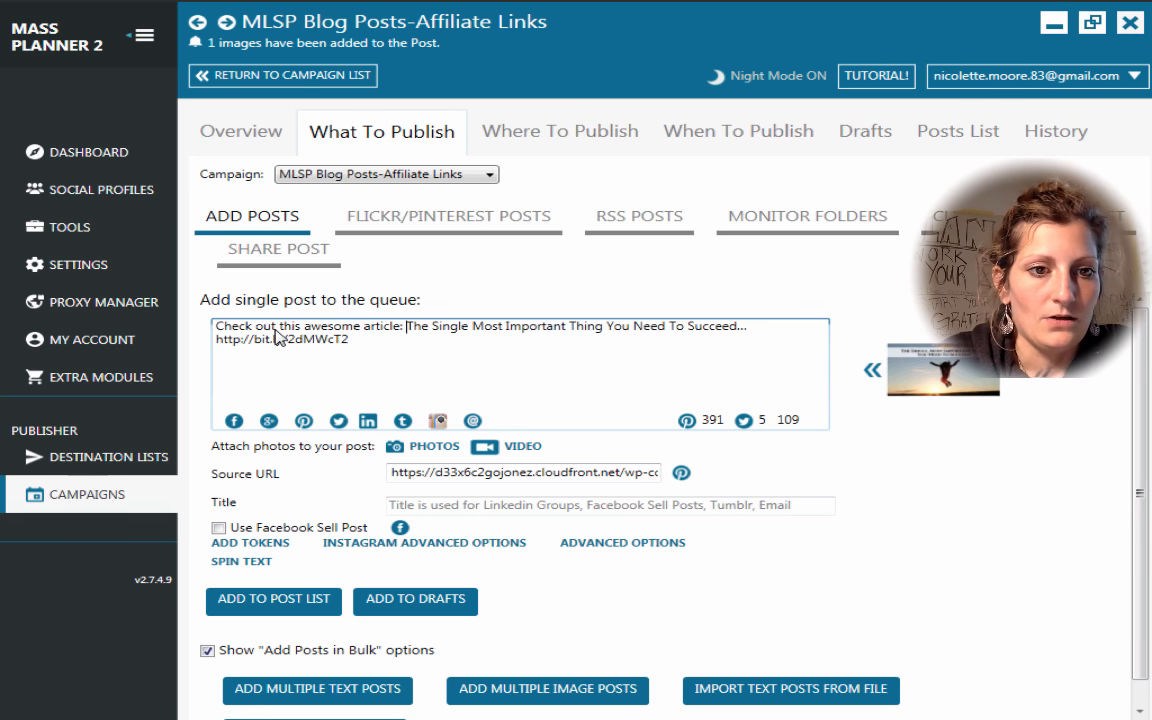
Turn the post's opening words into the spin syntax {Check out | Read | Check}.
click(220, 329)
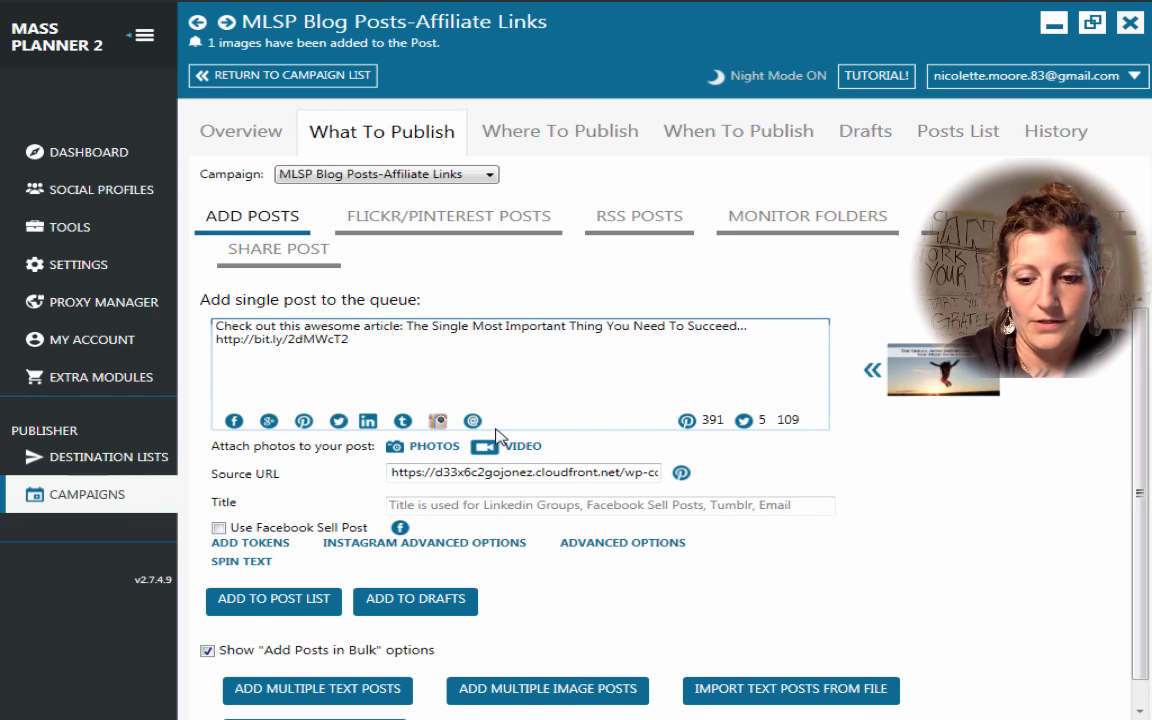
text({)
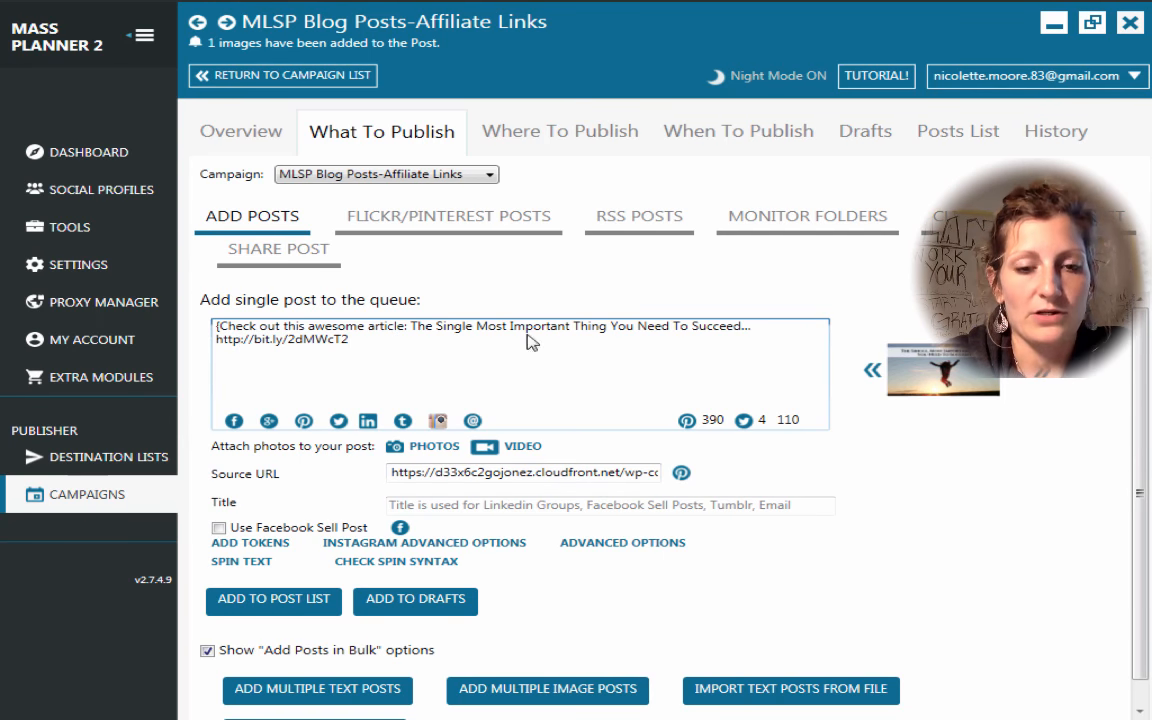
click(281, 326)
text(||)
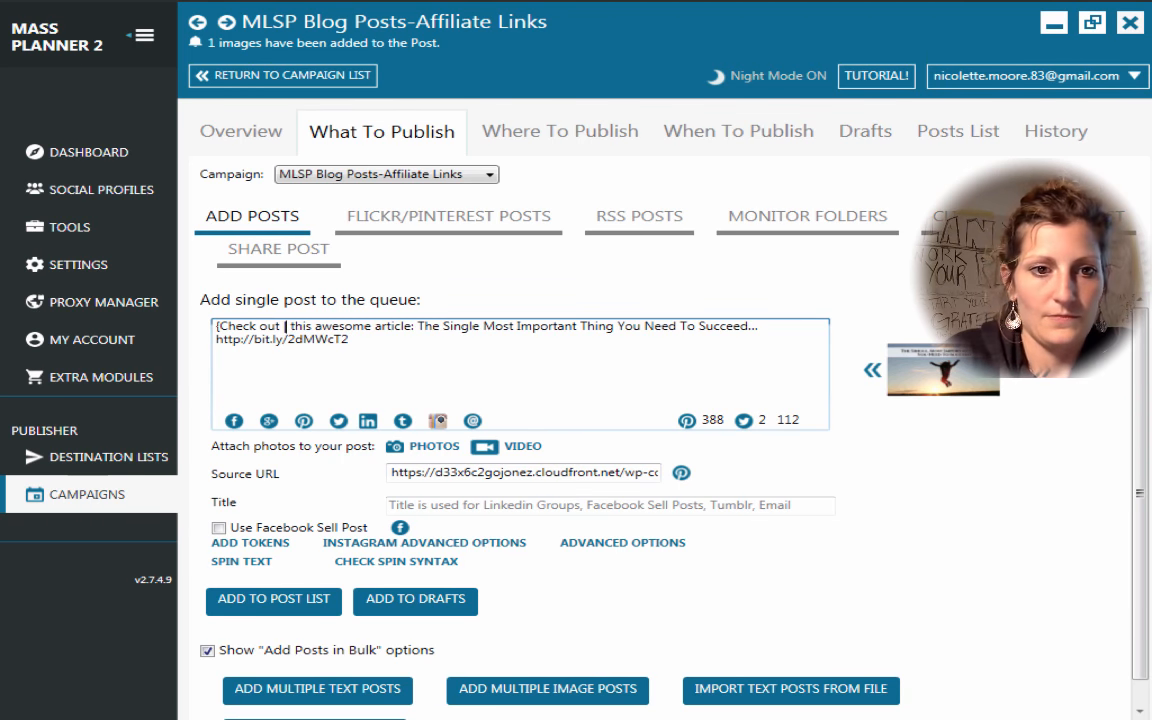
text(Read)
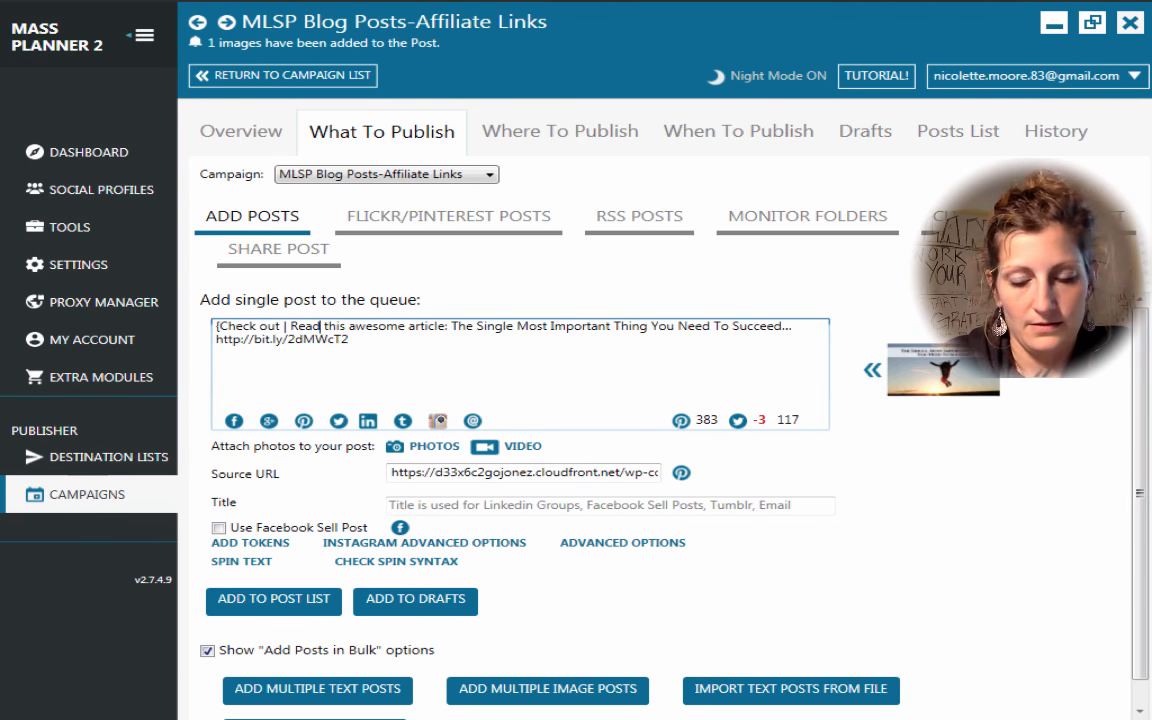
text( |)
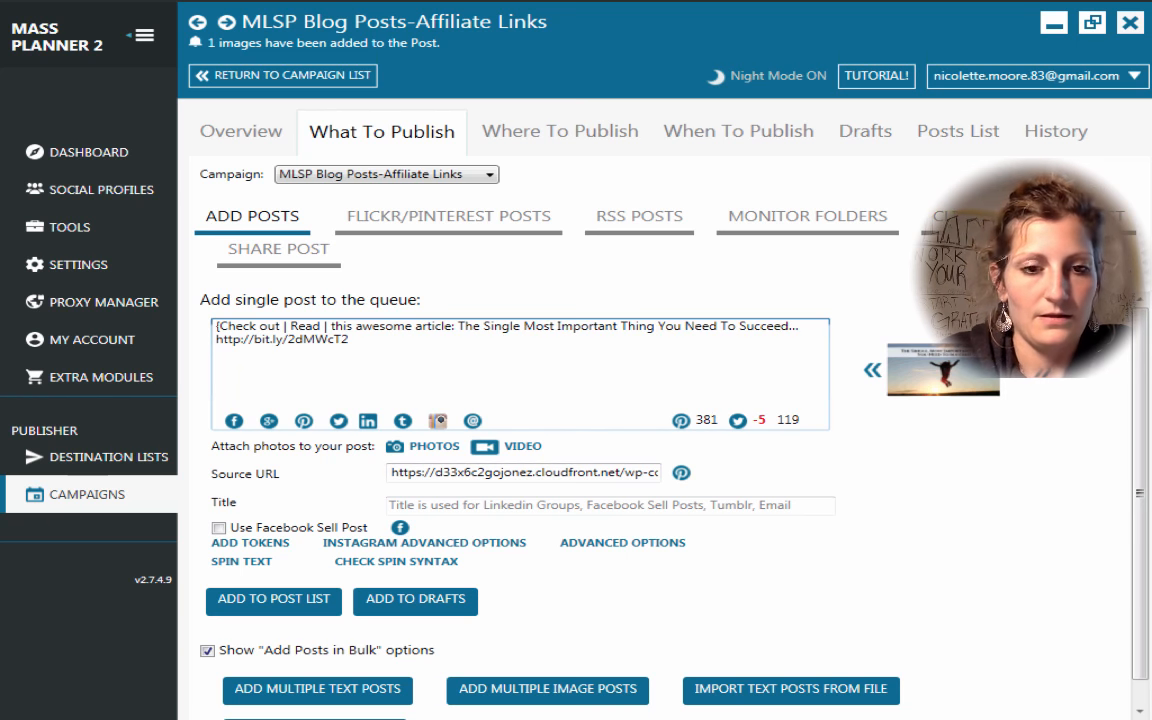
text(|)
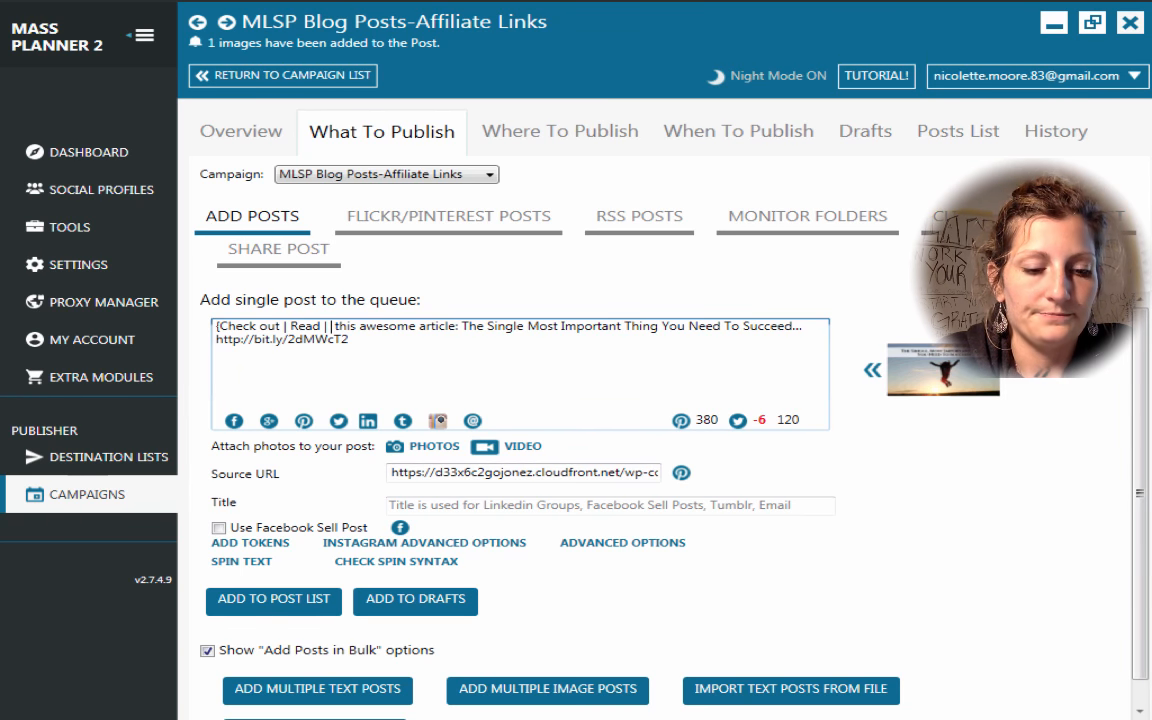
text(Check )
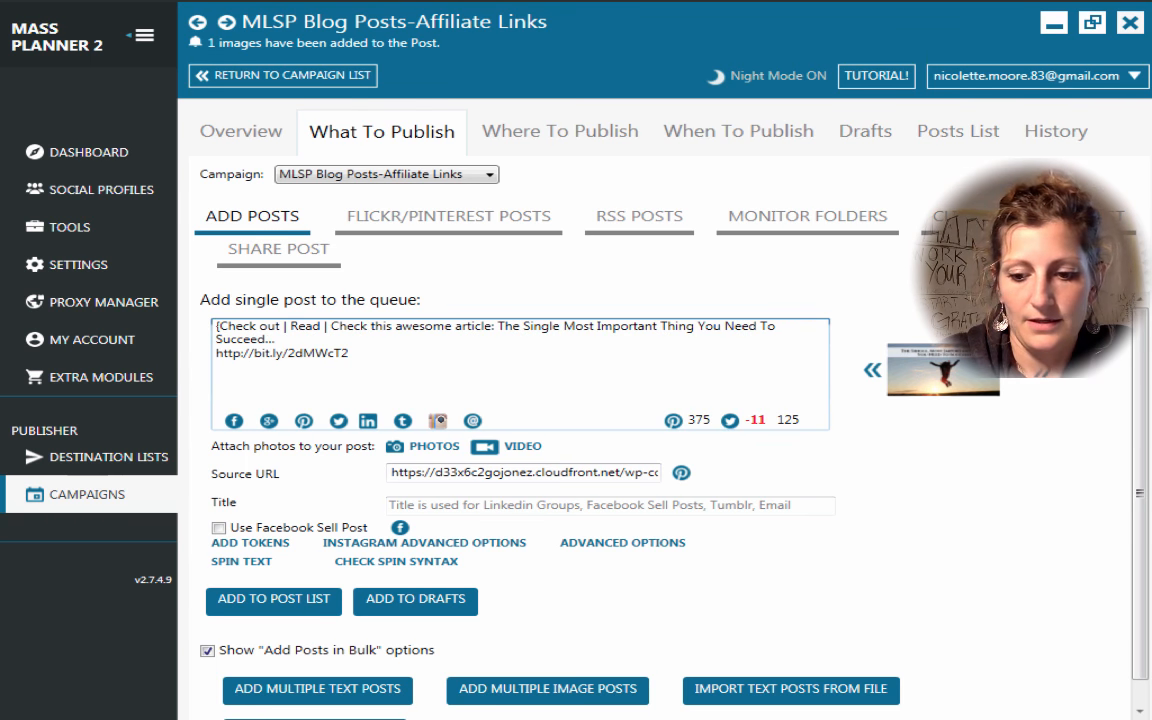
text(|)
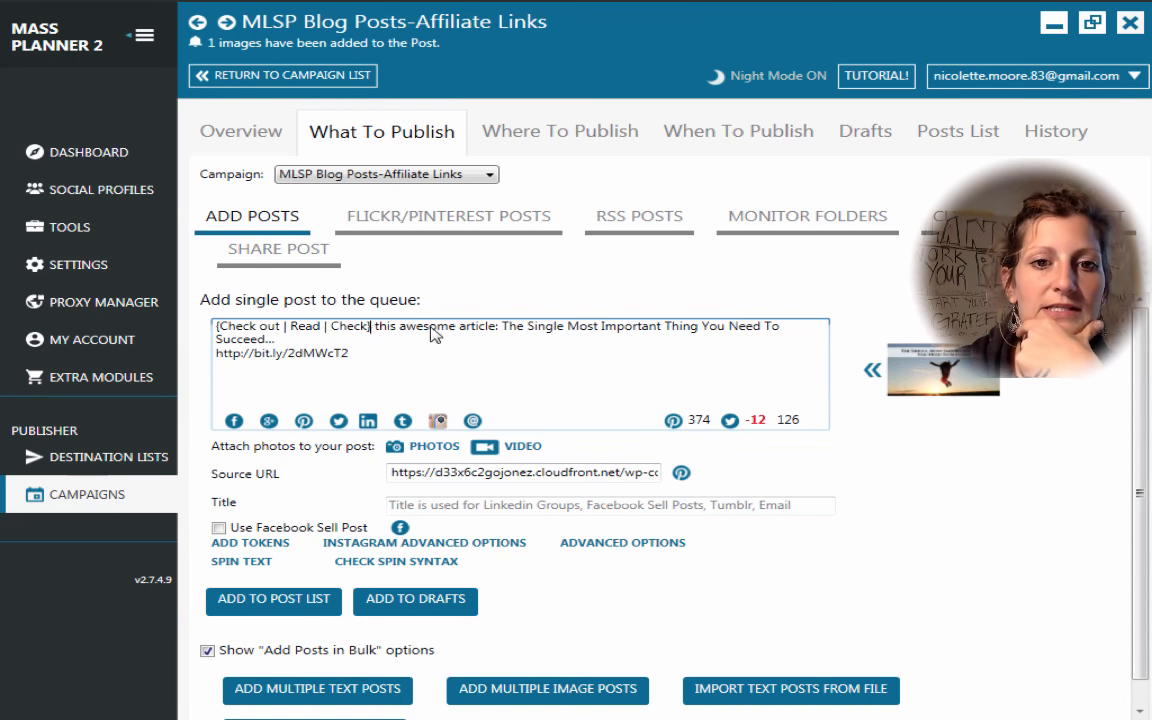
Turn the word "awesome" in the post text into the spin syntax {awesome | amazing | sweet}.
click(399, 327)
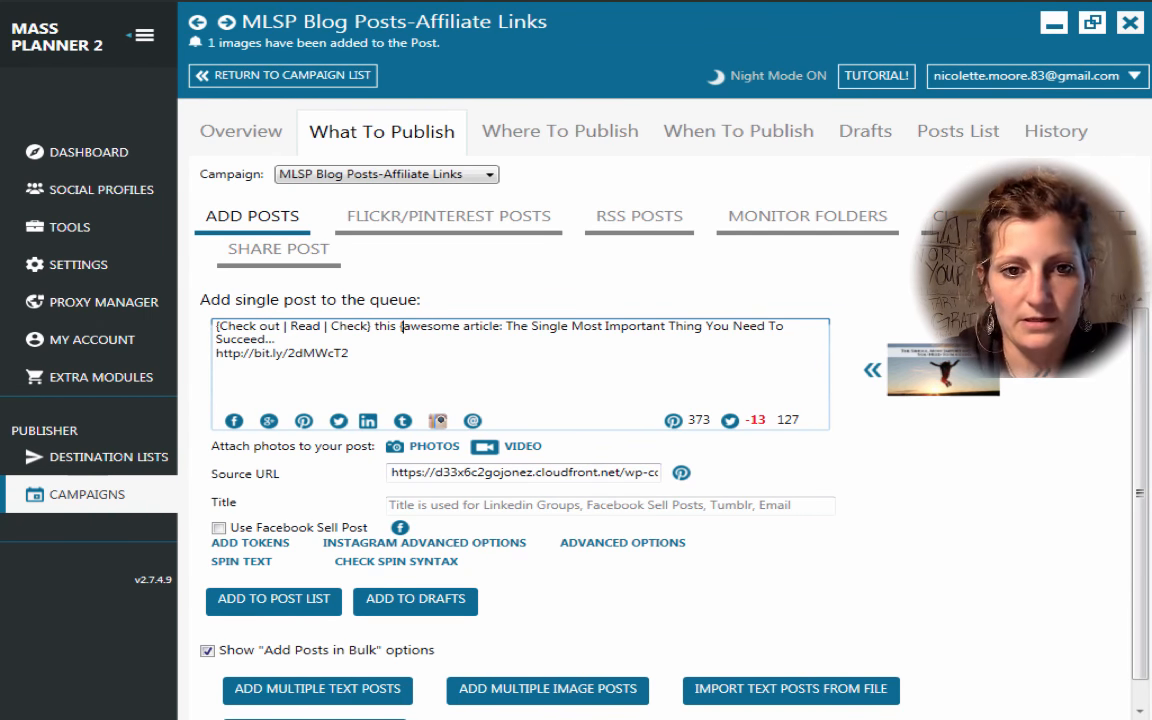
text({ )
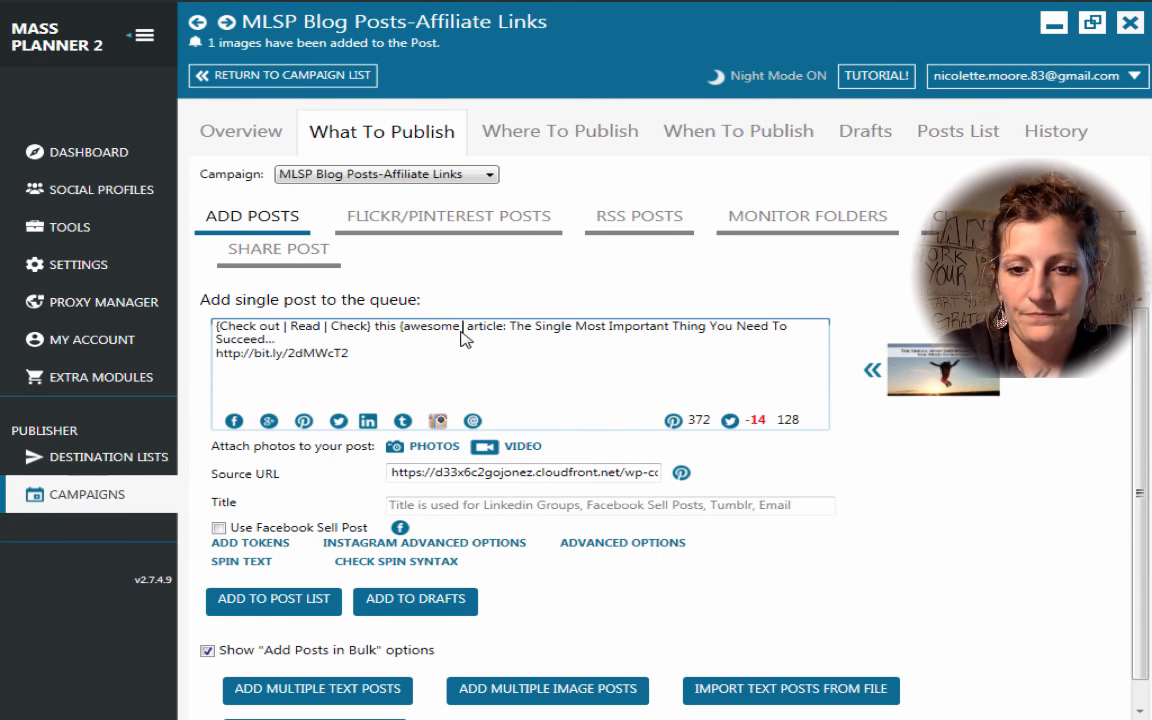
text(| e)
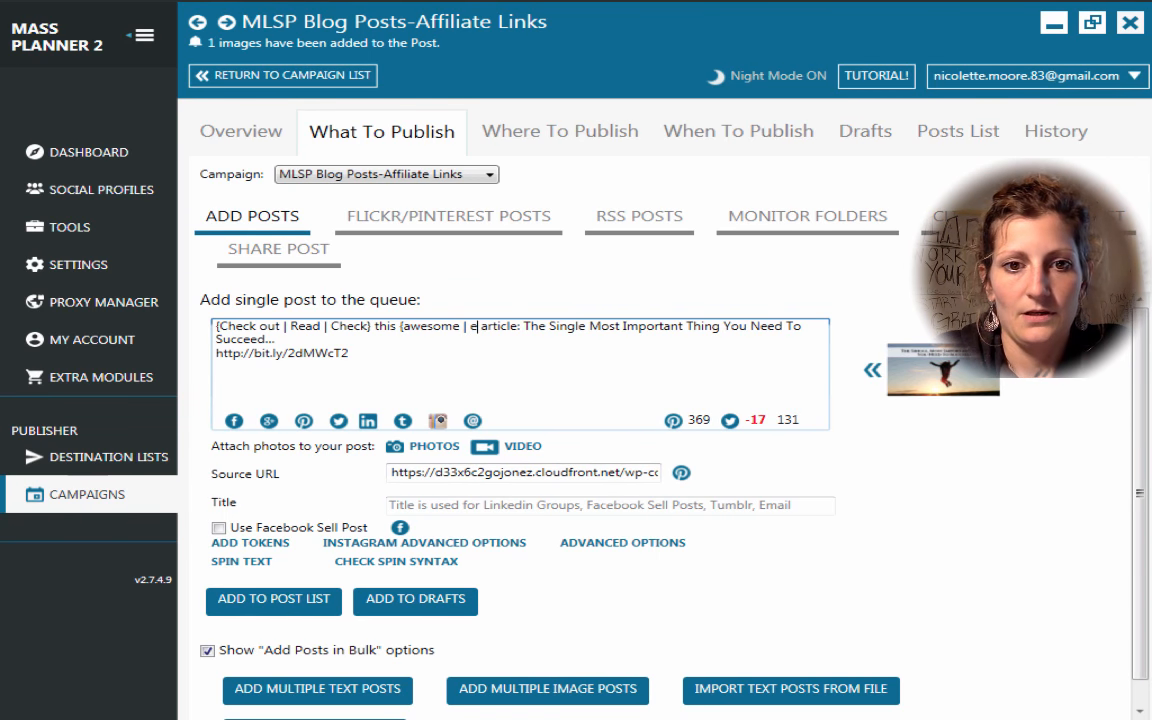
key(BackSpace)
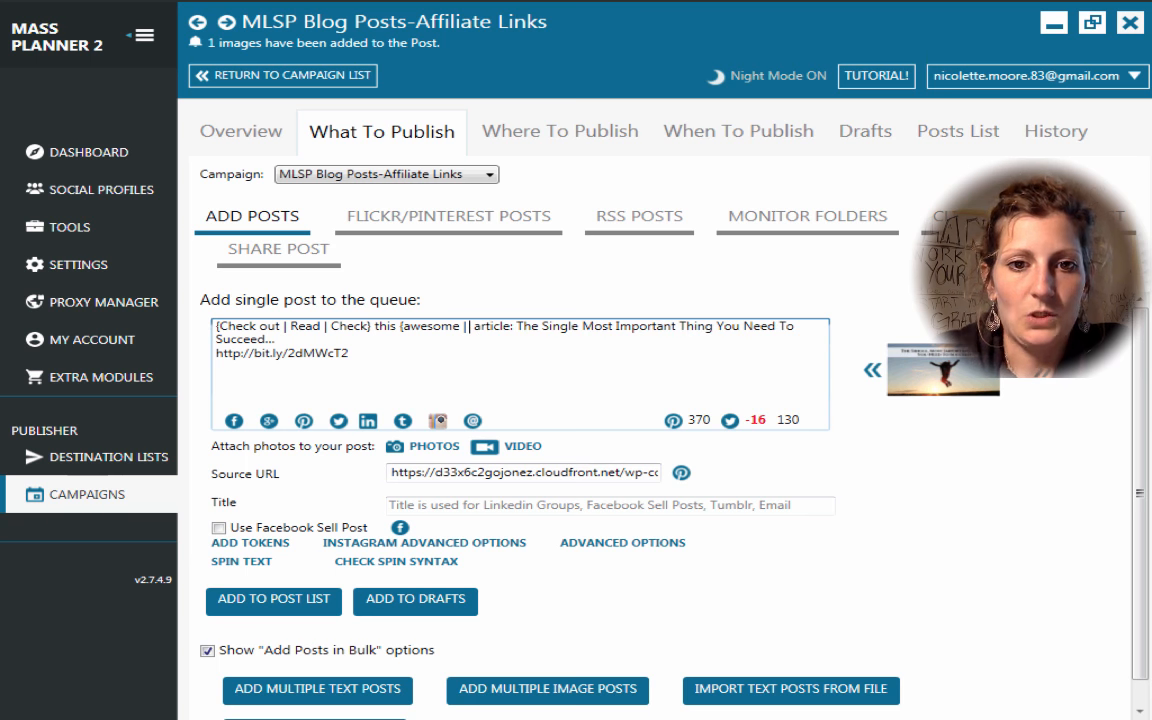
text(coo)
key(BackSpace)
key(BackSpace)
key(BackSpace)
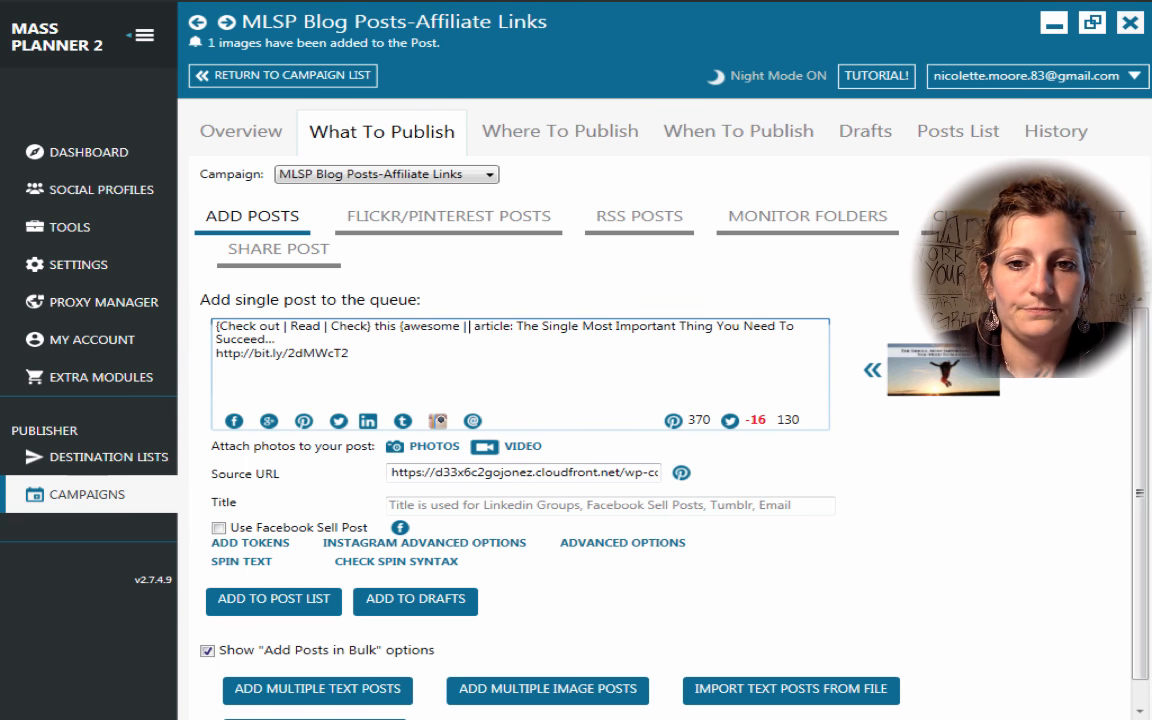
text(amazing|)
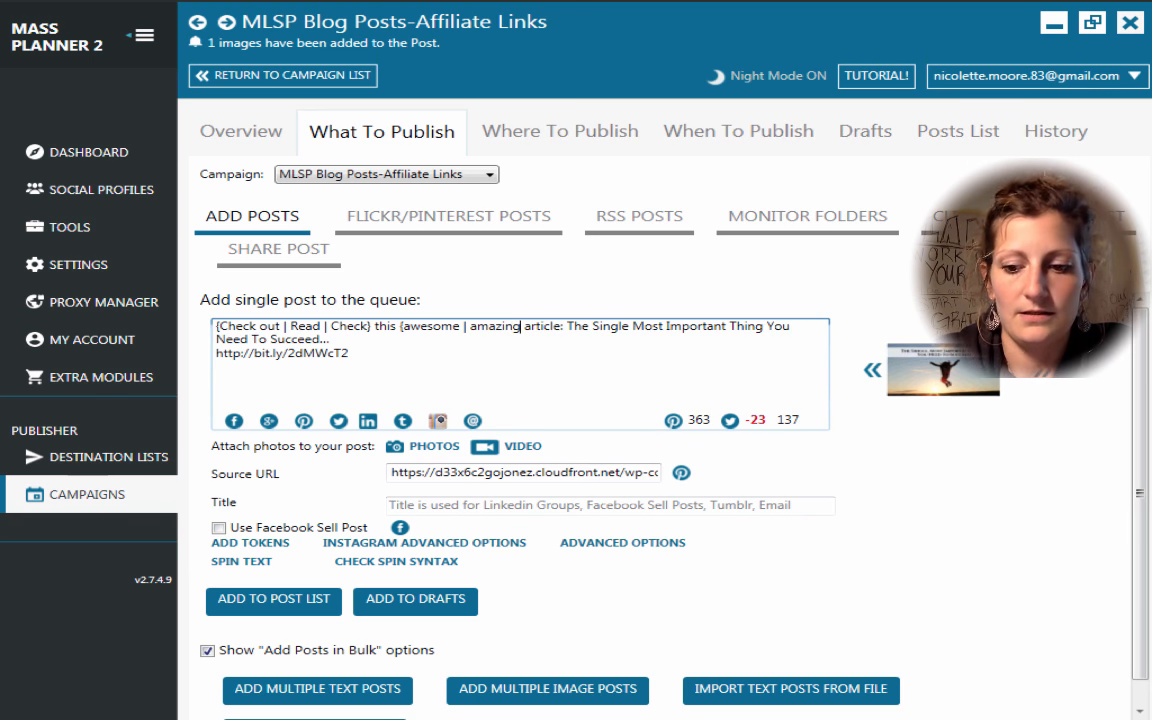
text( | )
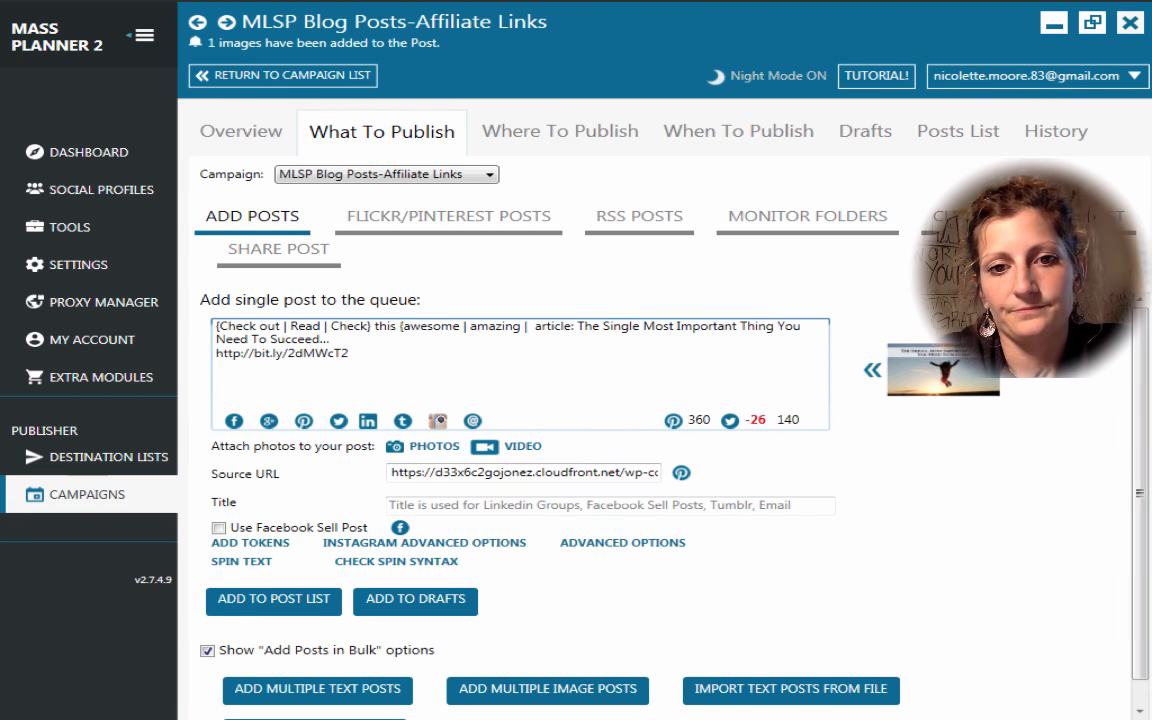
text(sweet)
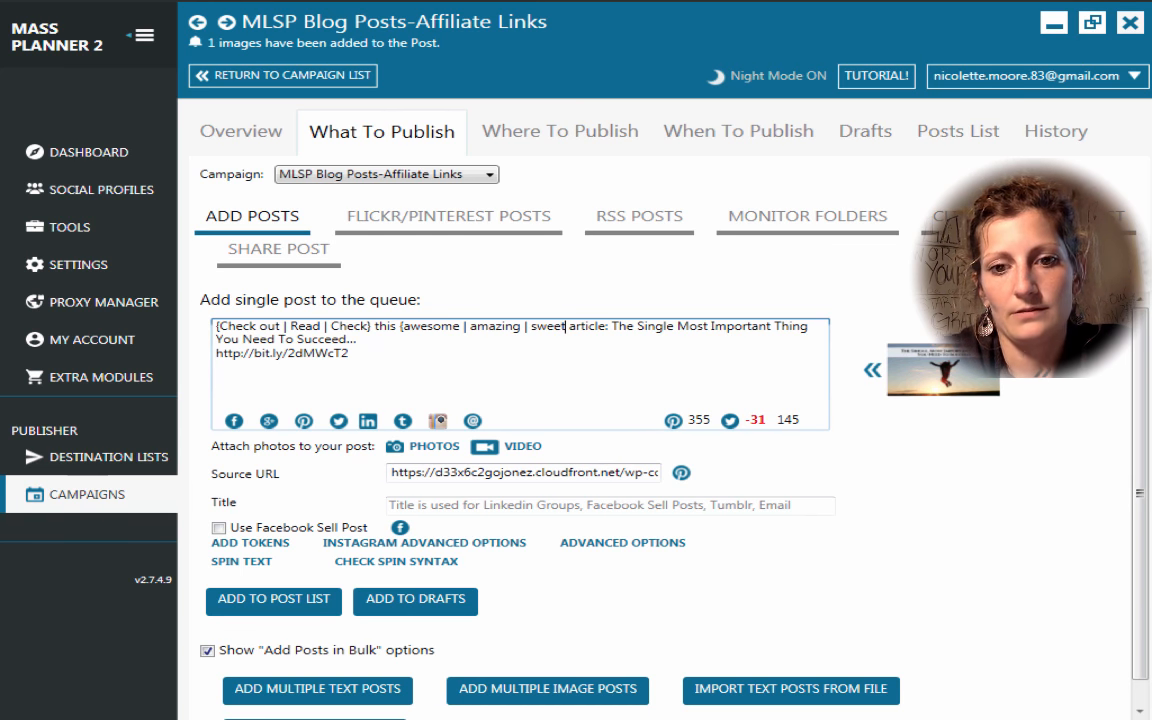
text(})
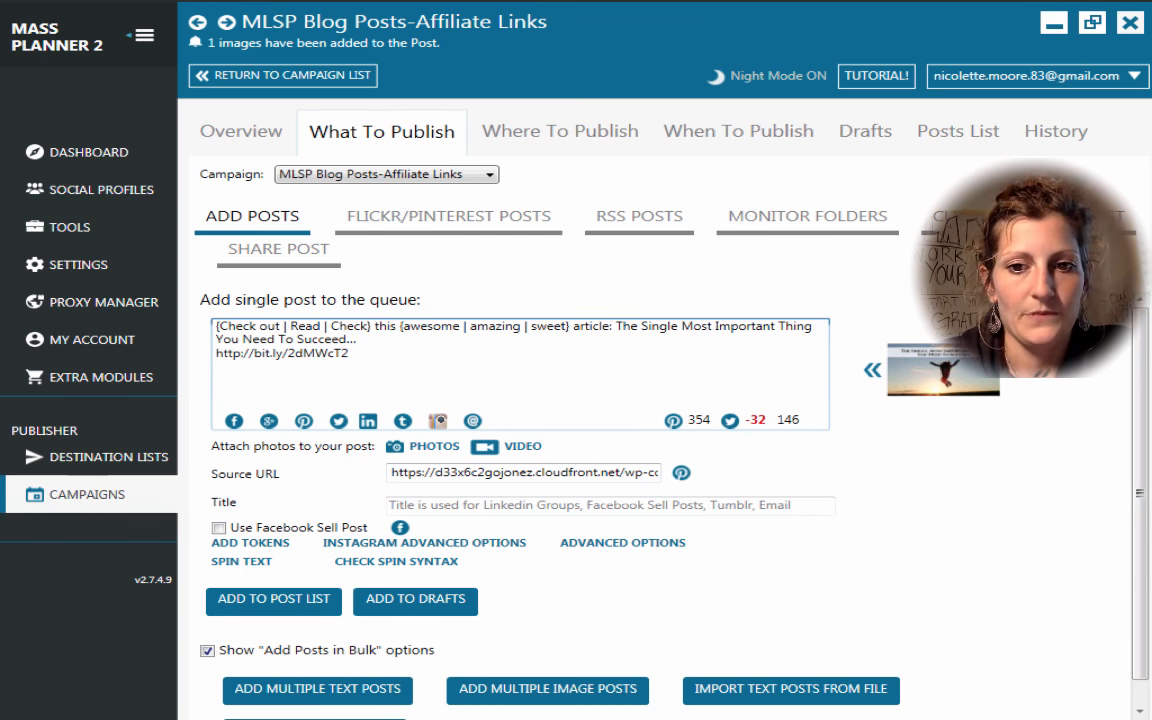
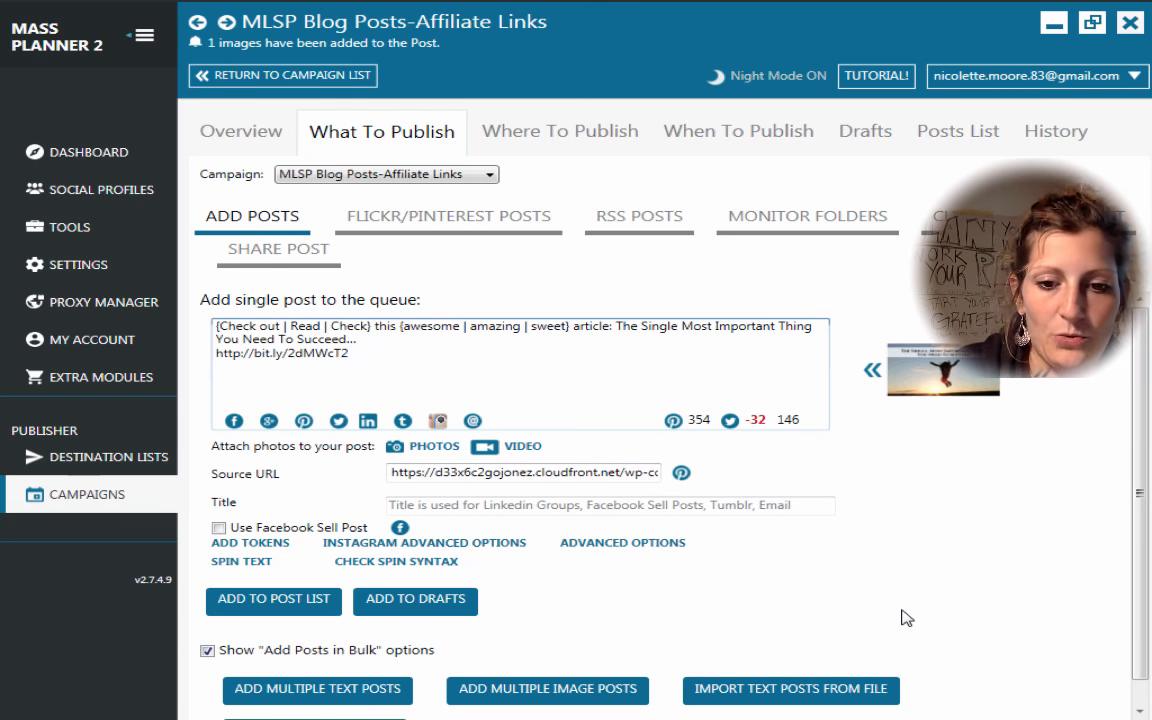
Try an expire date of Sunday, October 16, 2016 in the post's advanced options and disable it again.
click(629, 546)
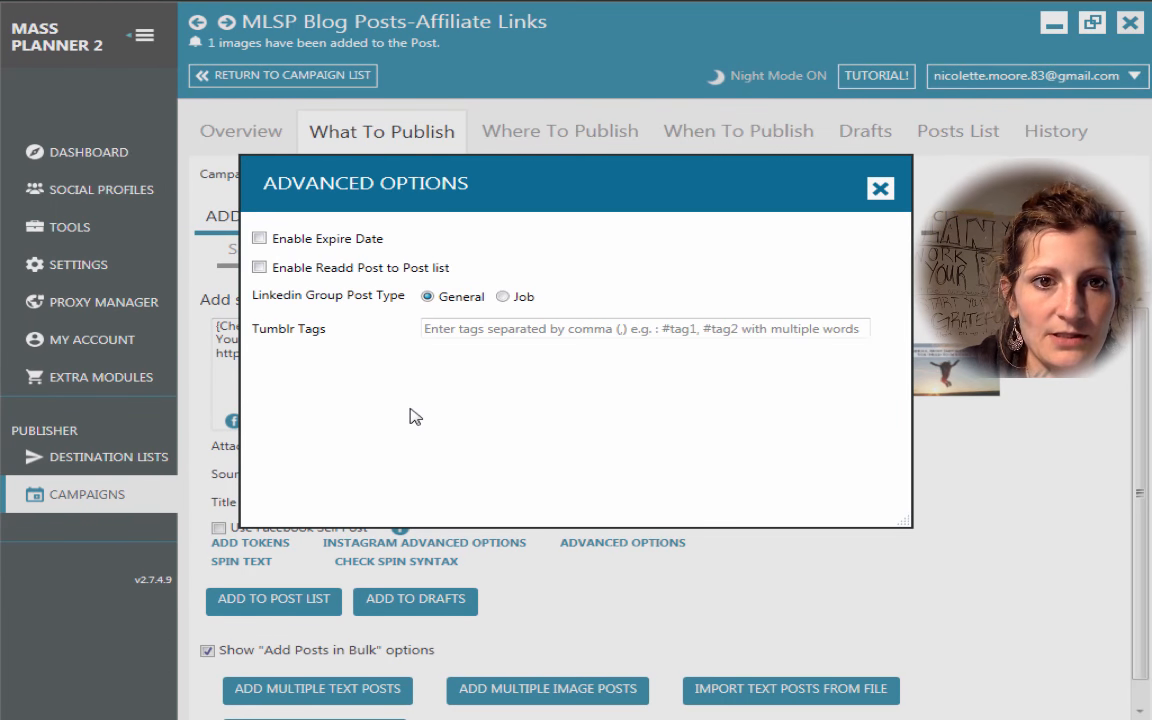
click(272, 242)
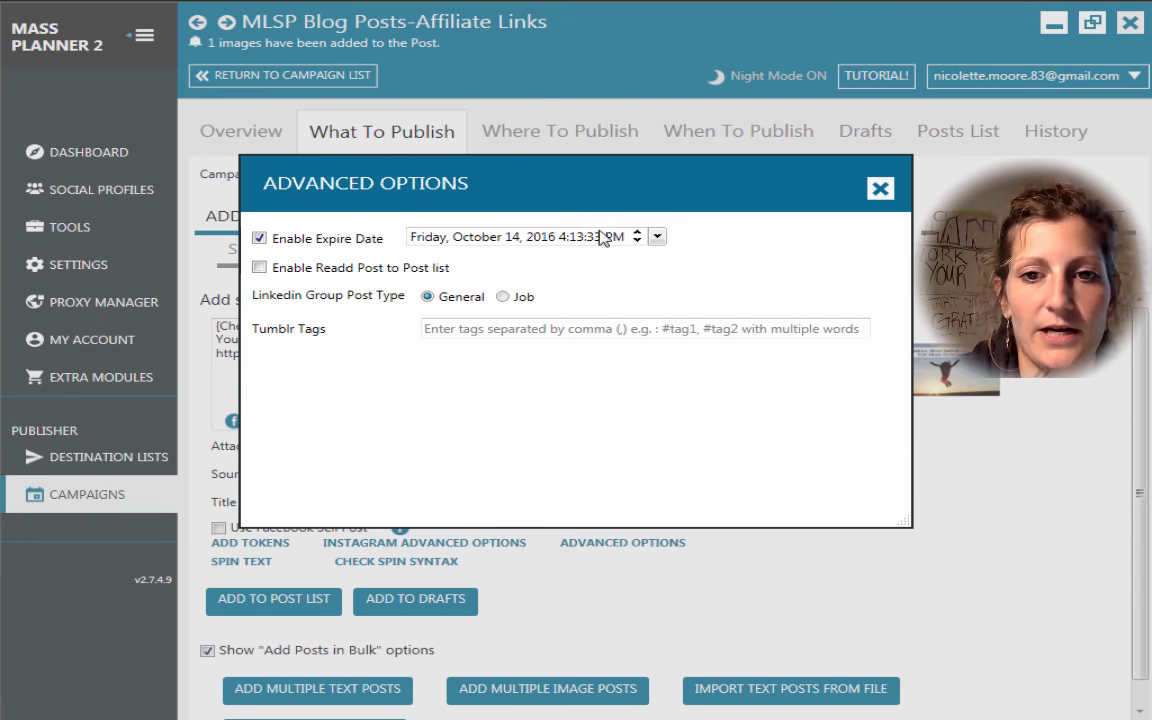
click(637, 236)
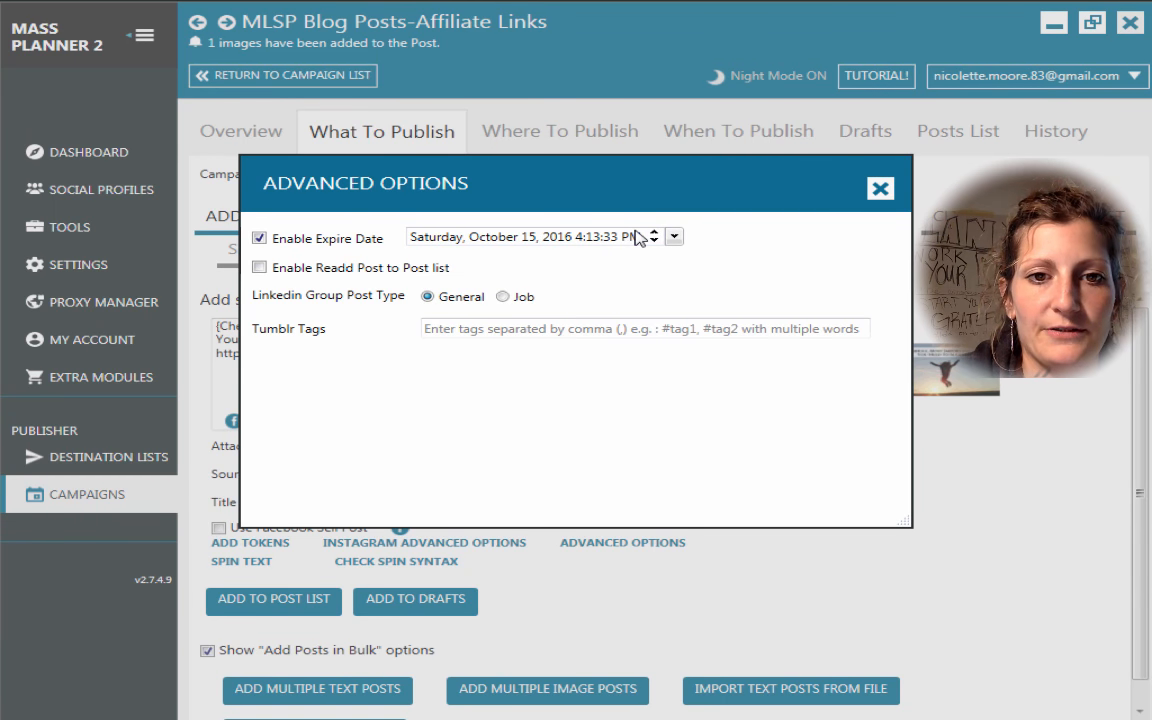
click(645, 233)
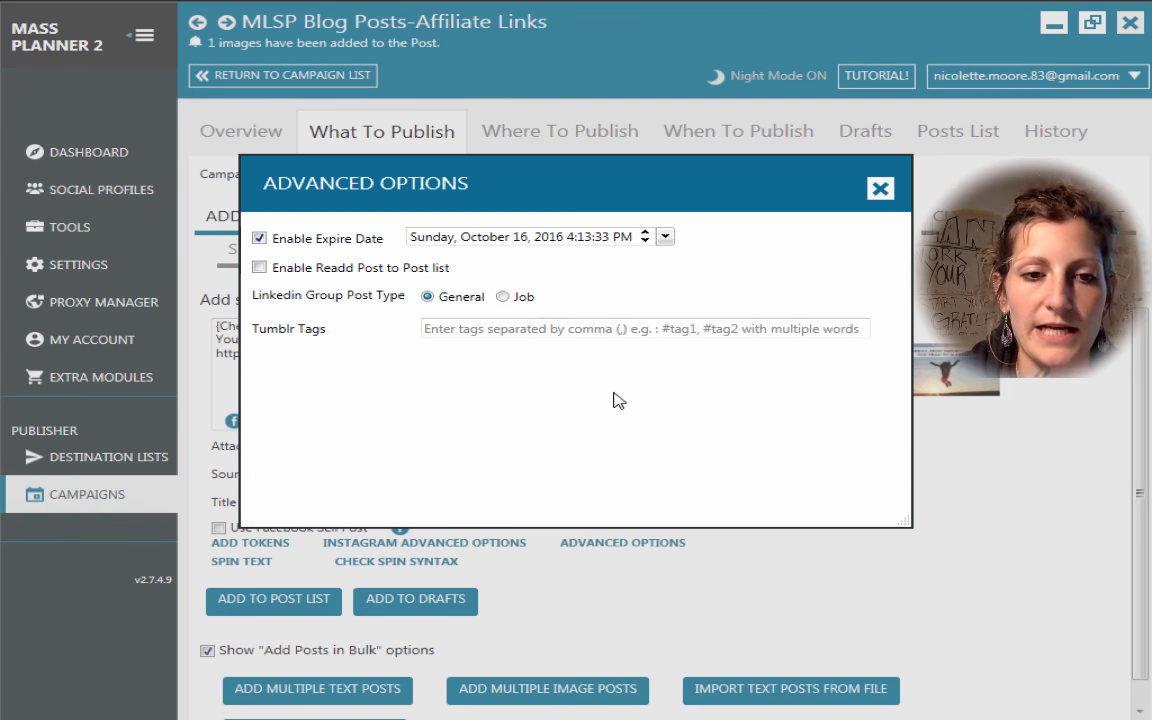
click(260, 239)
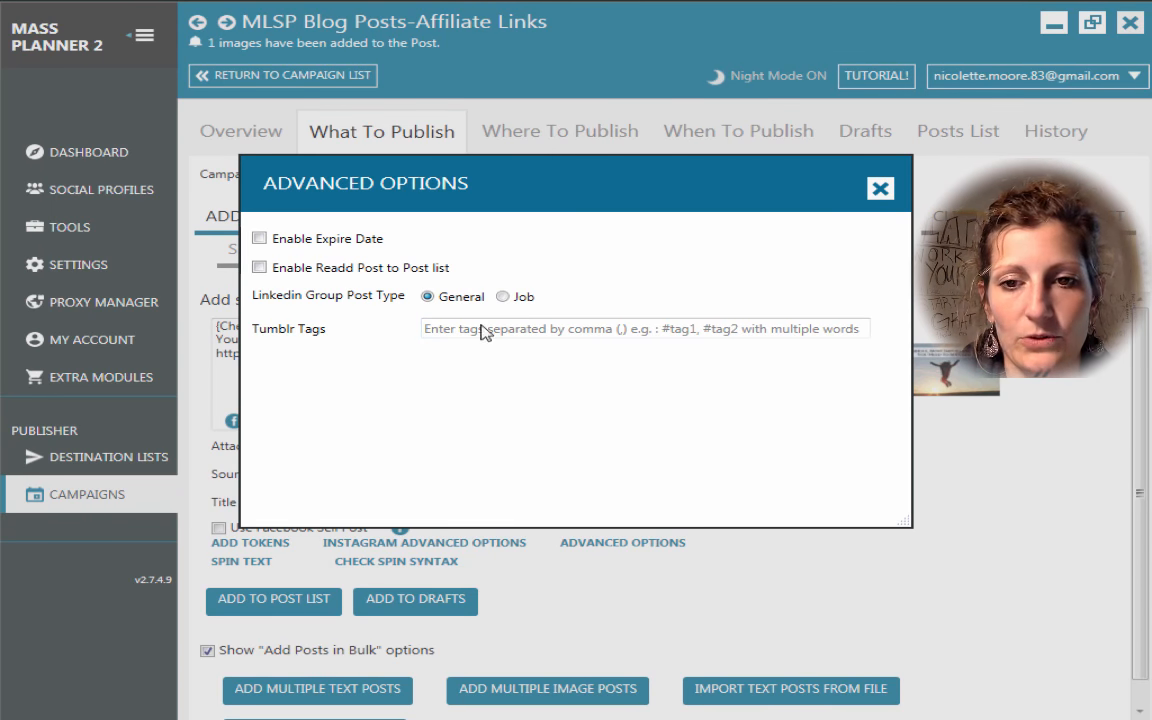
click(879, 188)
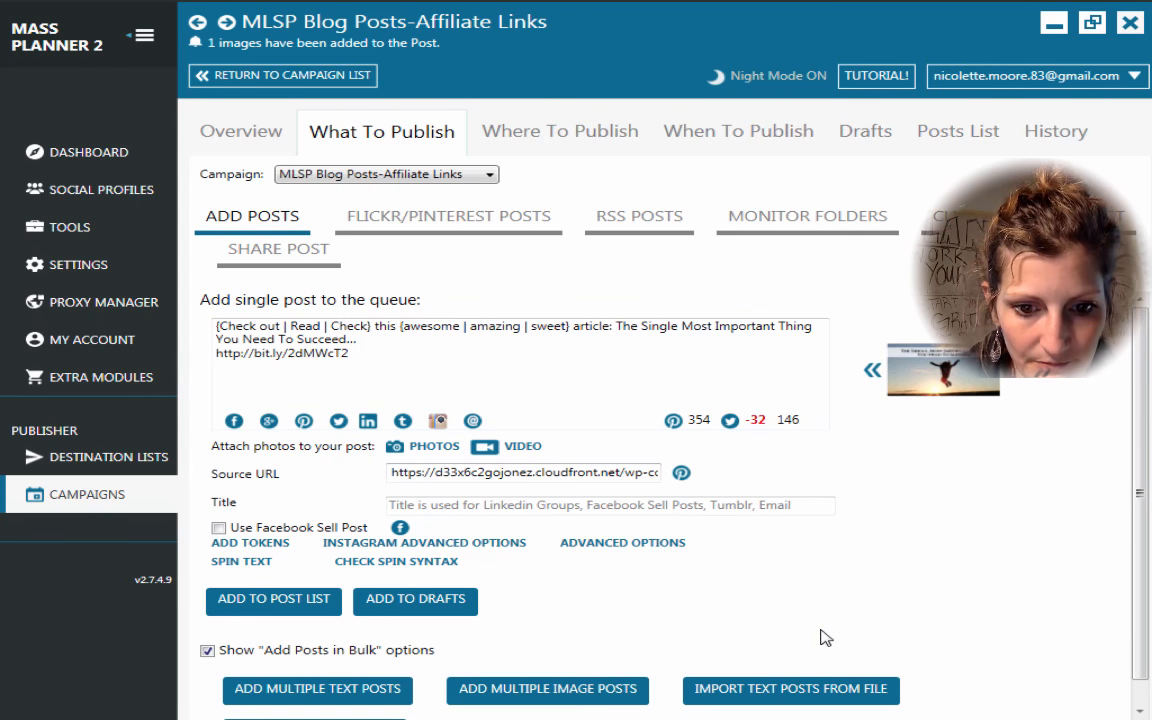
scroll(823, 700, down, 1)
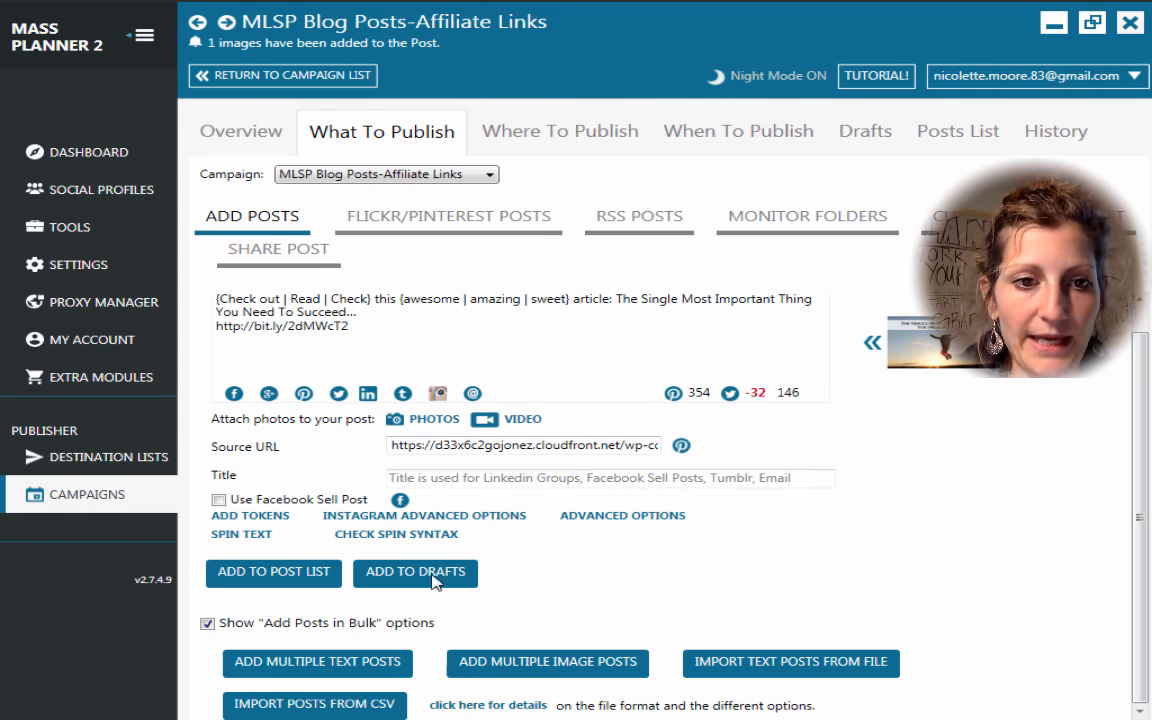
mouse_move(2, 349)
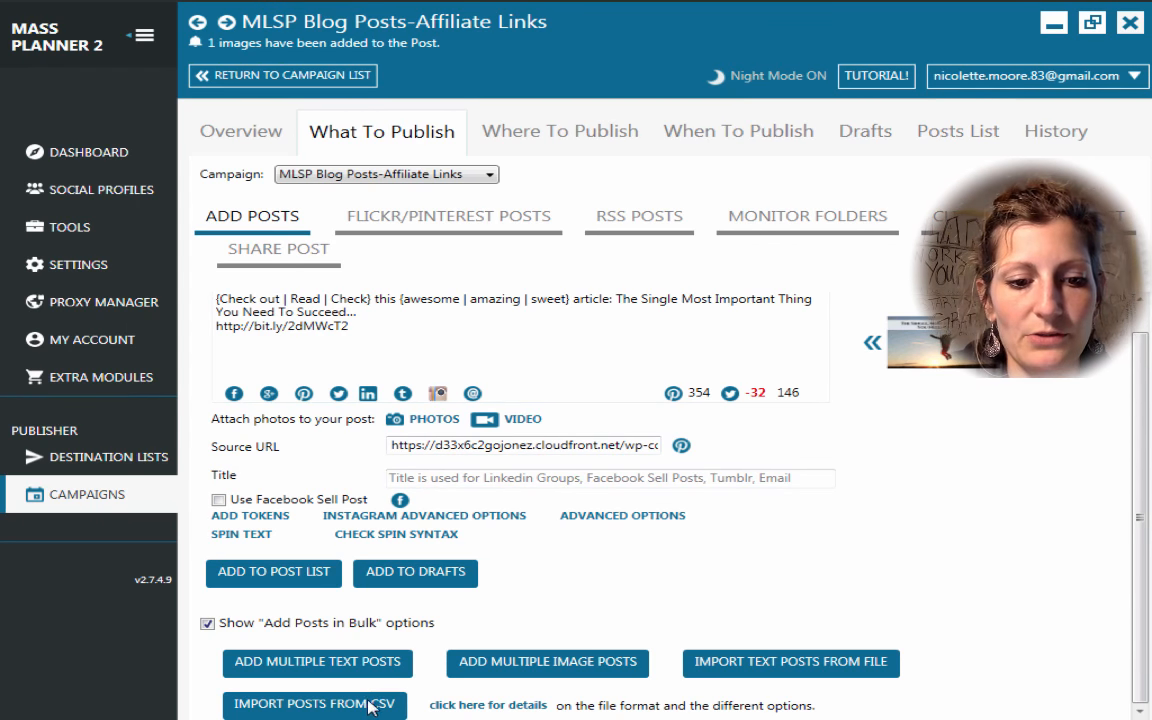
click(316, 706)
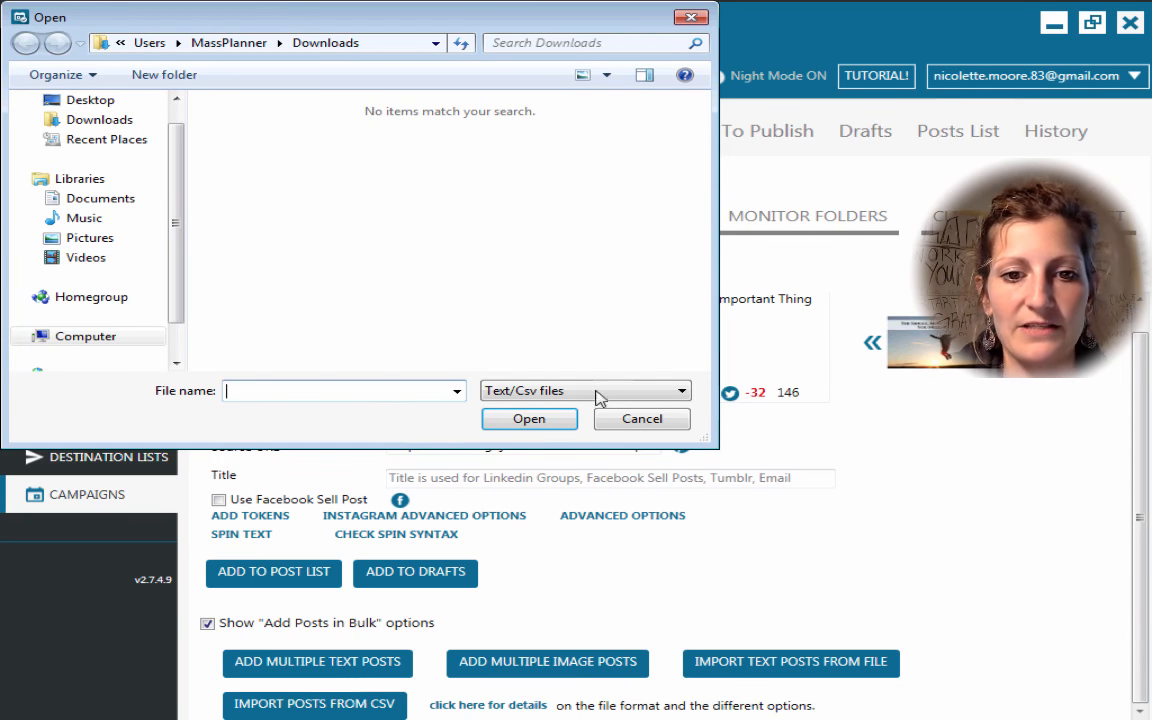
click(692, 19)
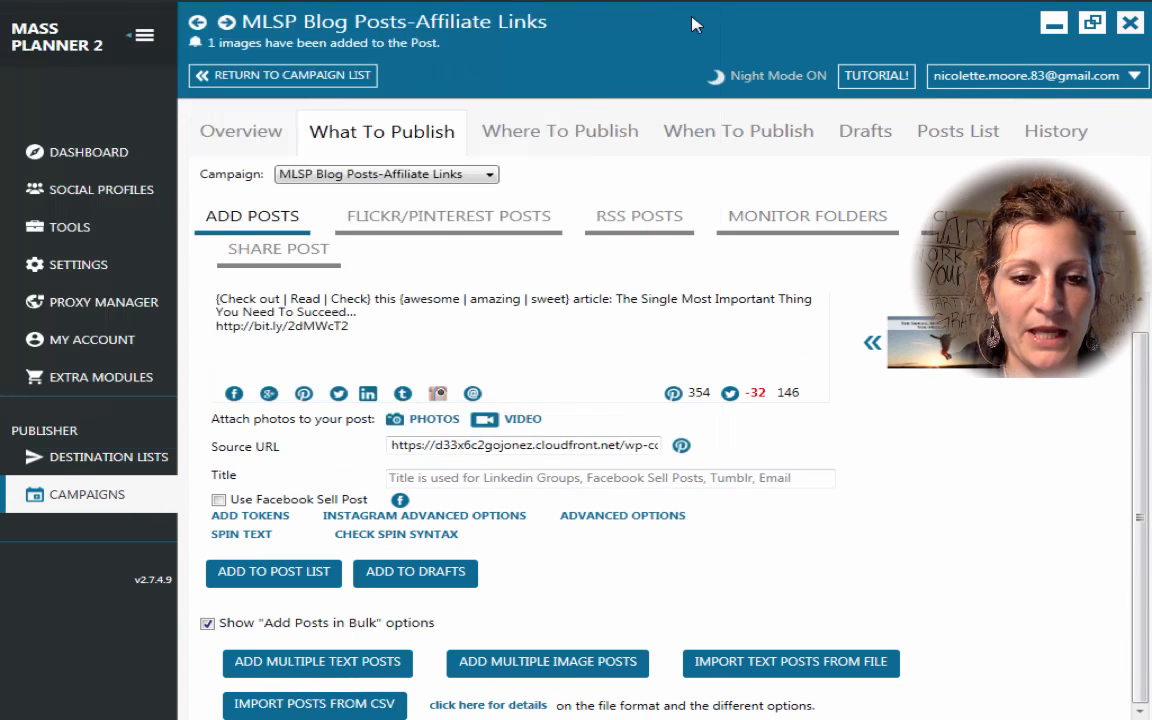
Read the knowledge base article on the CSV file format for importing posts, close it and return to the campaign.
click(462, 708)
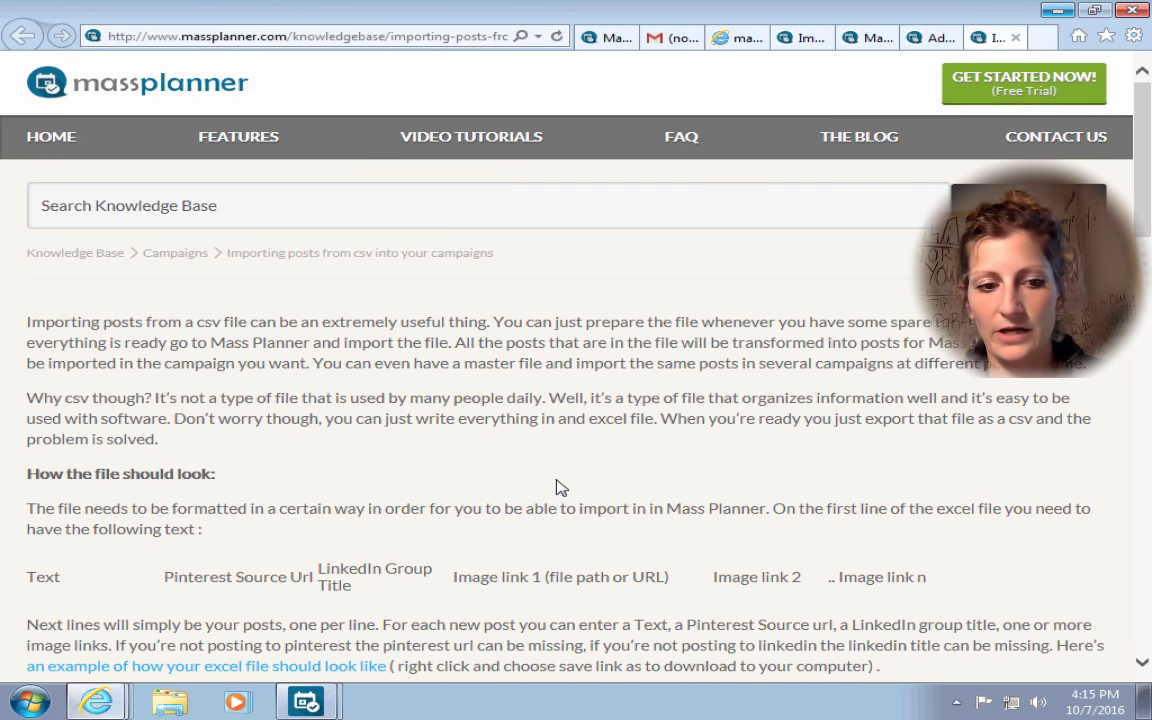
scroll(785, 550, down, 3)
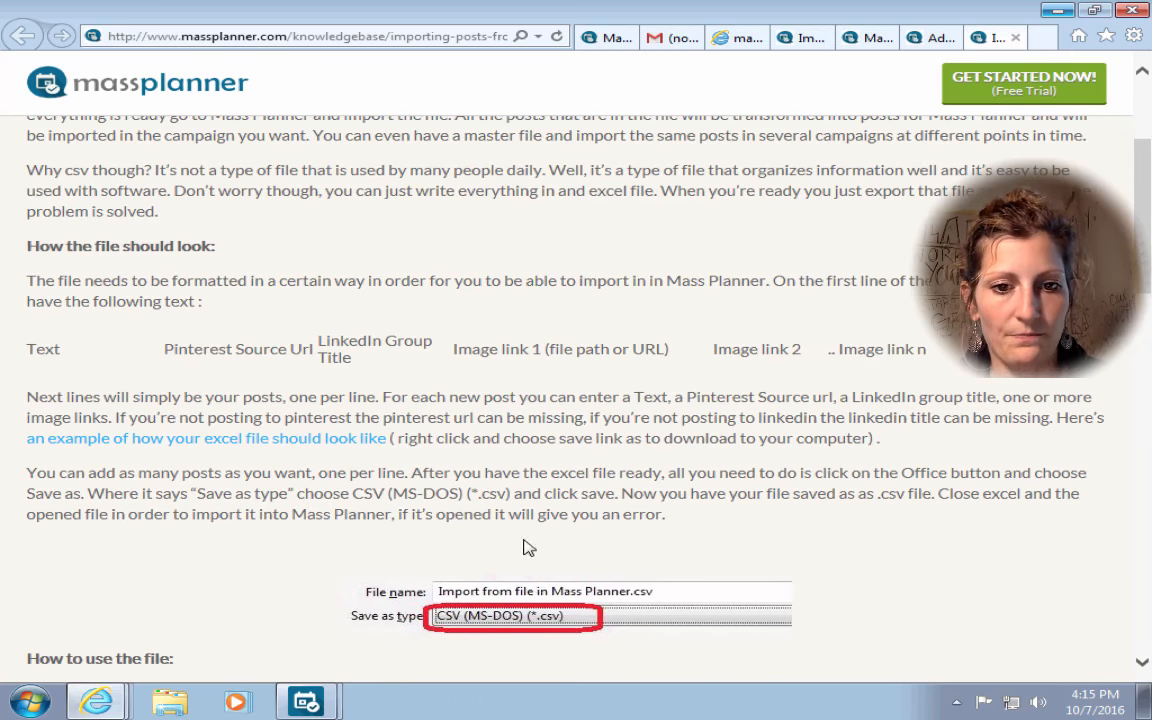
scroll(695, 432, down, 4)
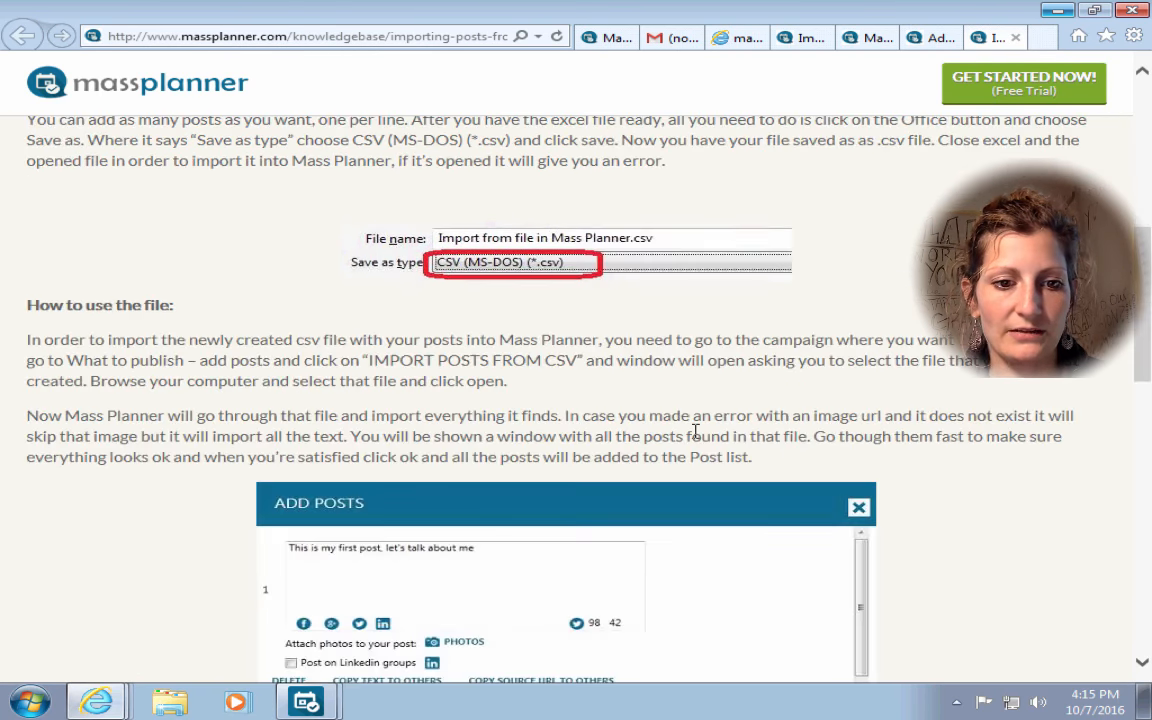
scroll(695, 432, down, 2)
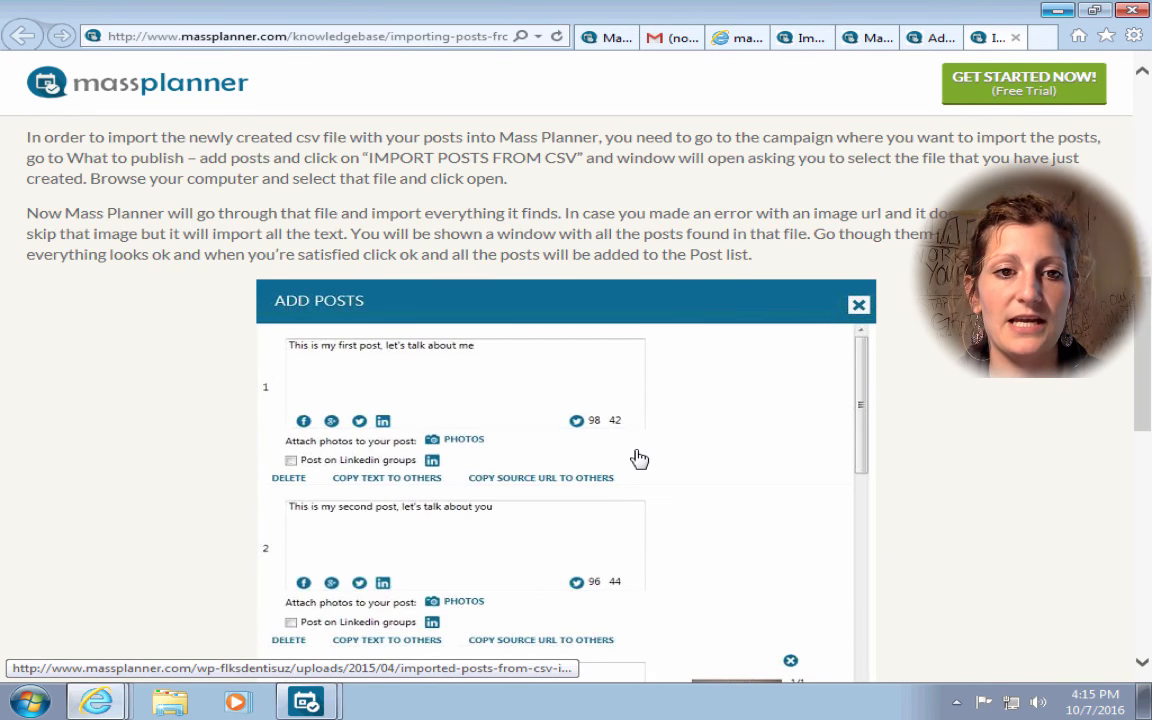
click(1132, 10)
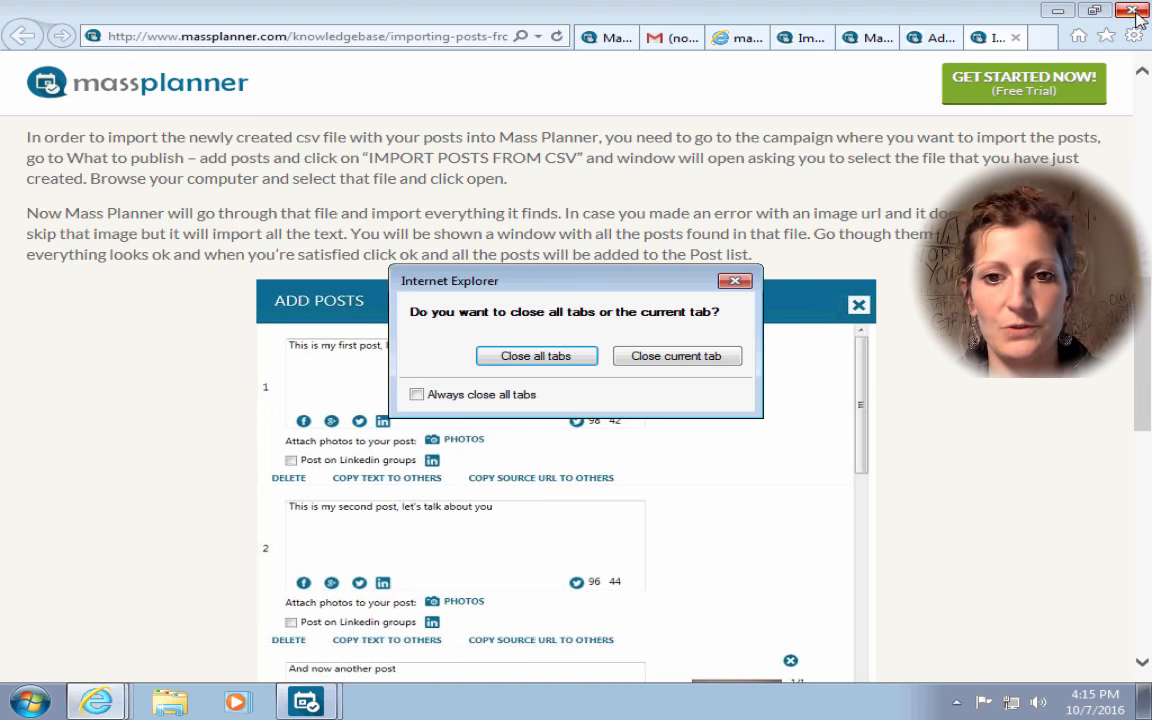
click(676, 356)
mouse_move(158, 5)
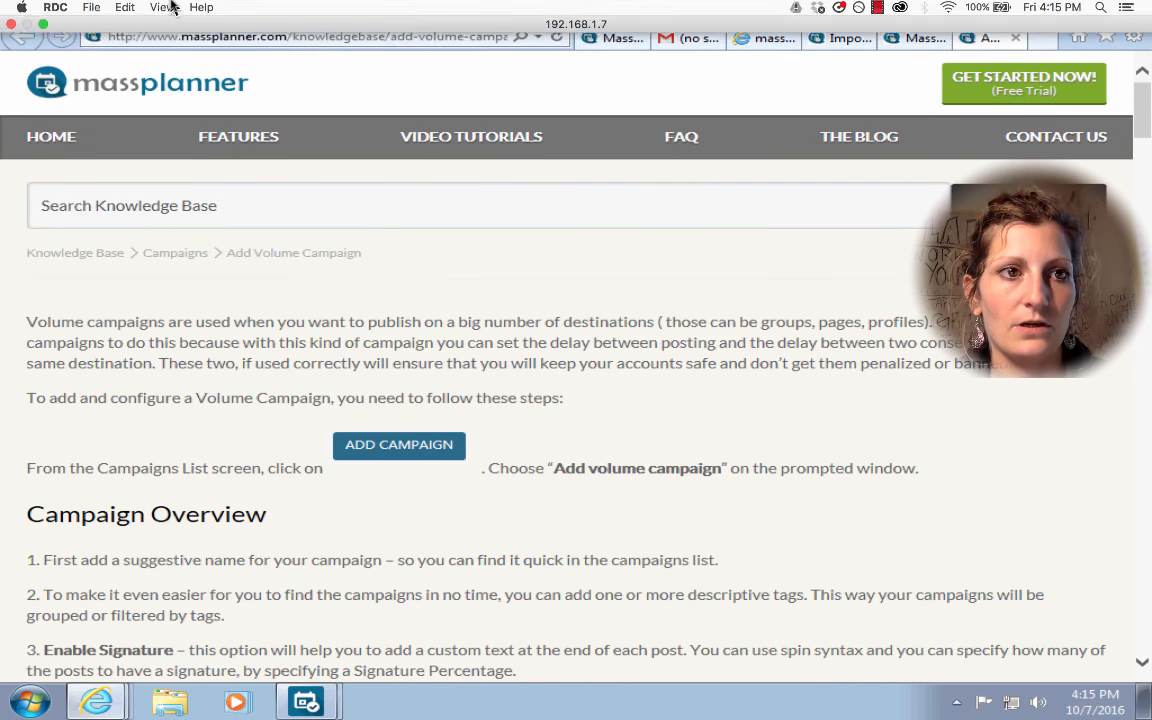
click(55, 9)
click(299, 10)
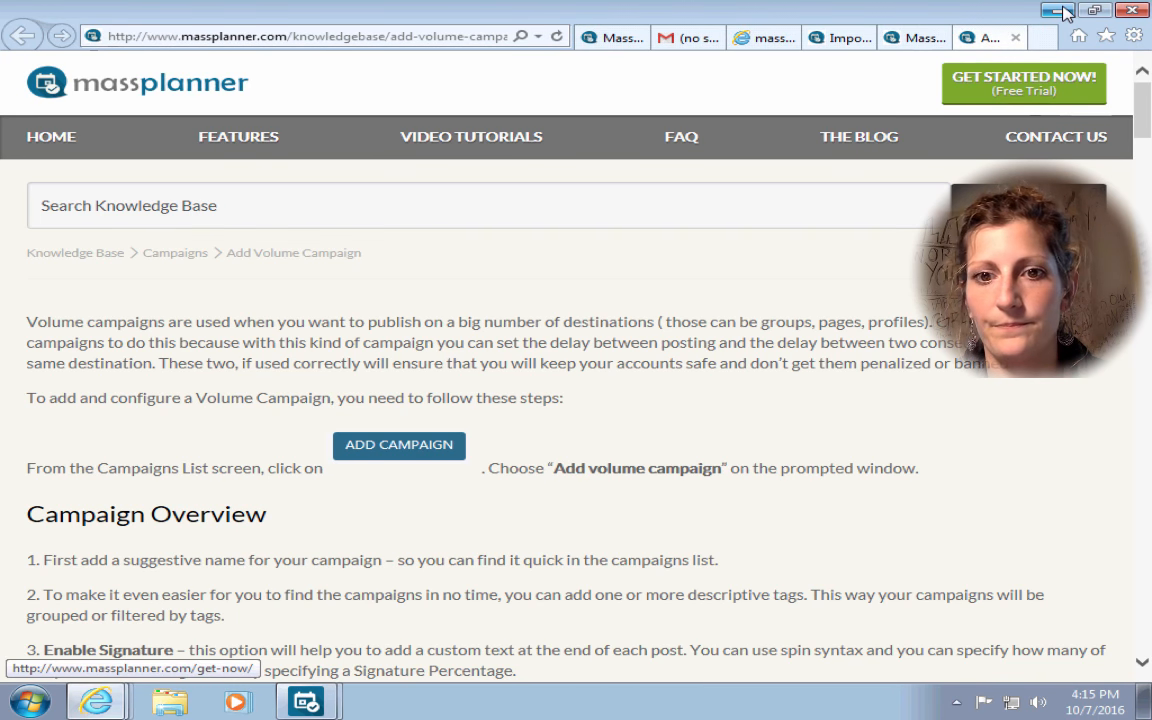
click(1062, 11)
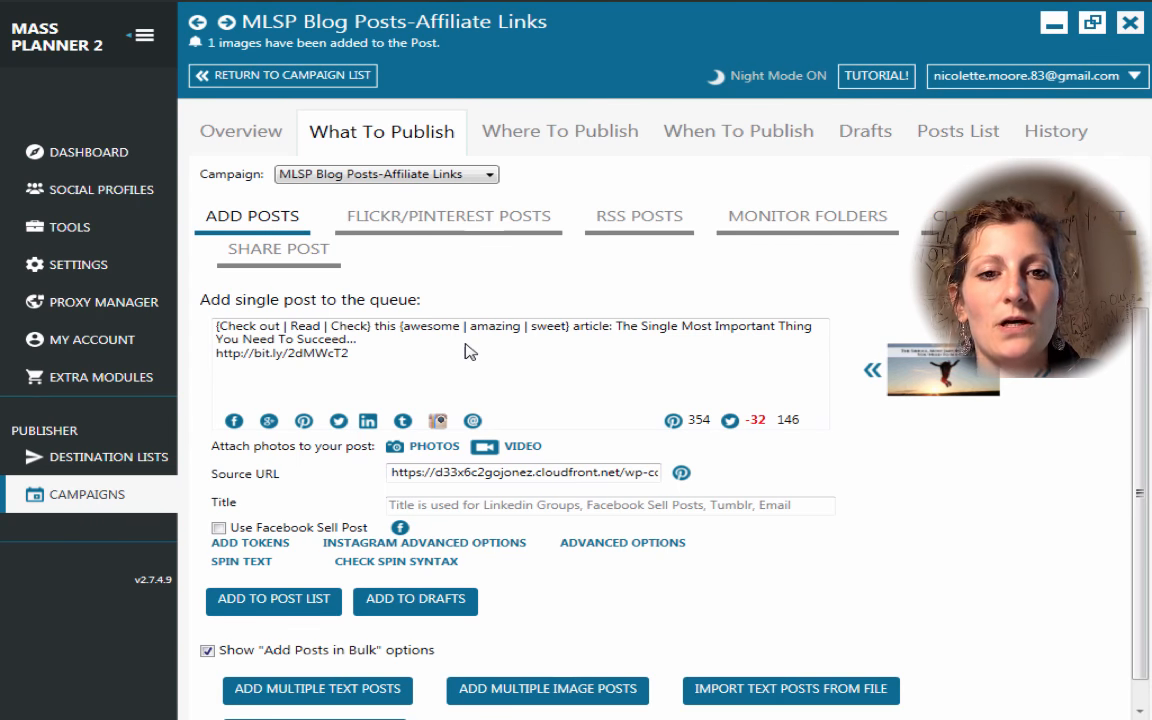
Add the finished post to the campaign's post list and show the queued posts.
click(290, 601)
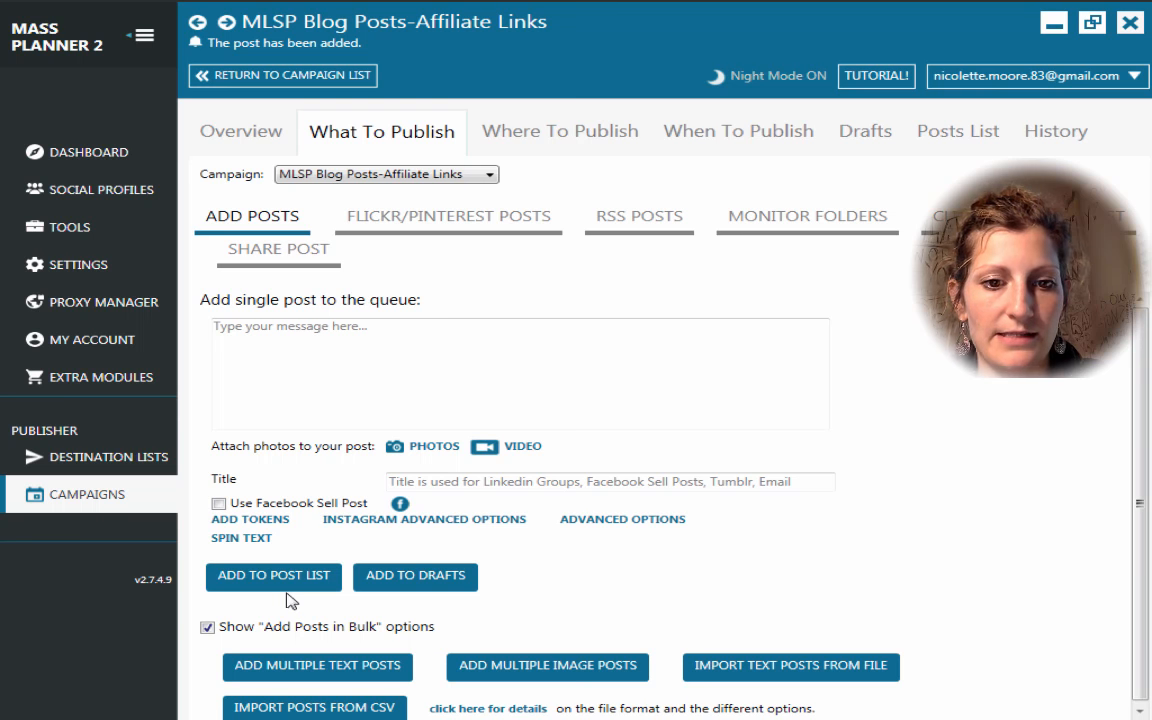
click(966, 133)
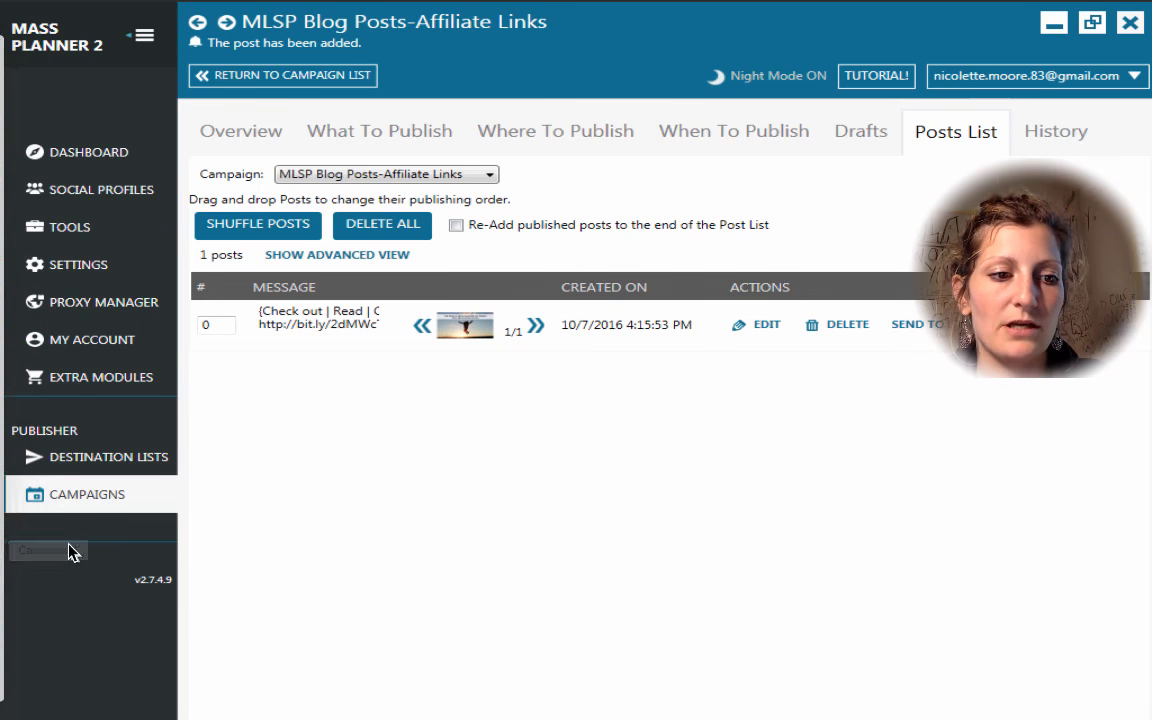
Switch to Word, look through the remaining titles and links in MLSP Blog Affiliate Links.docx, and return to Mass Planner in Remote Desktop.
click(7, 588)
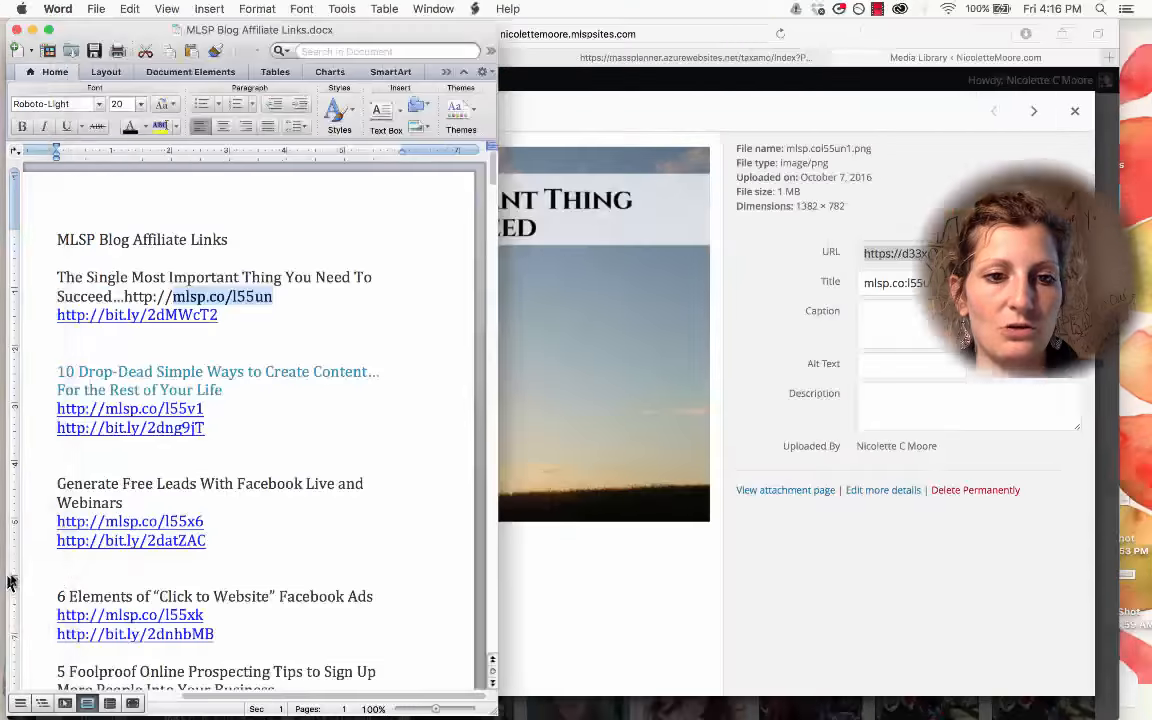
scroll(190, 280, down, 10)
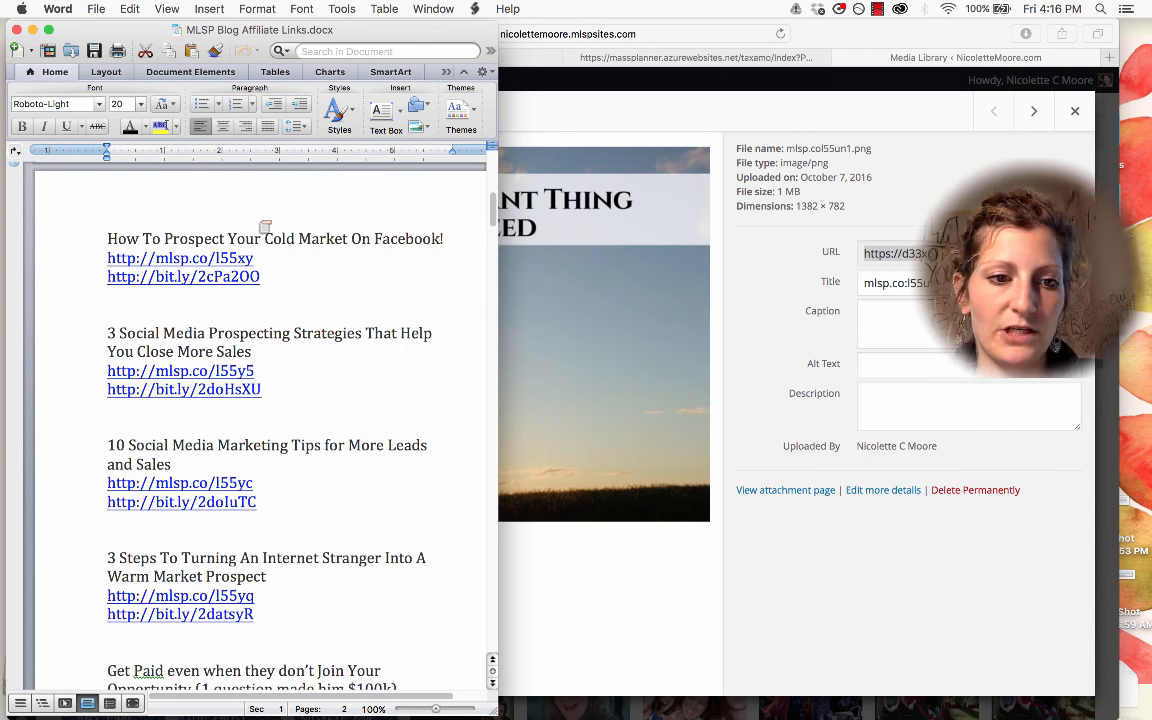
scroll(186, 527, down, 5)
scroll(185, 643, down, 5)
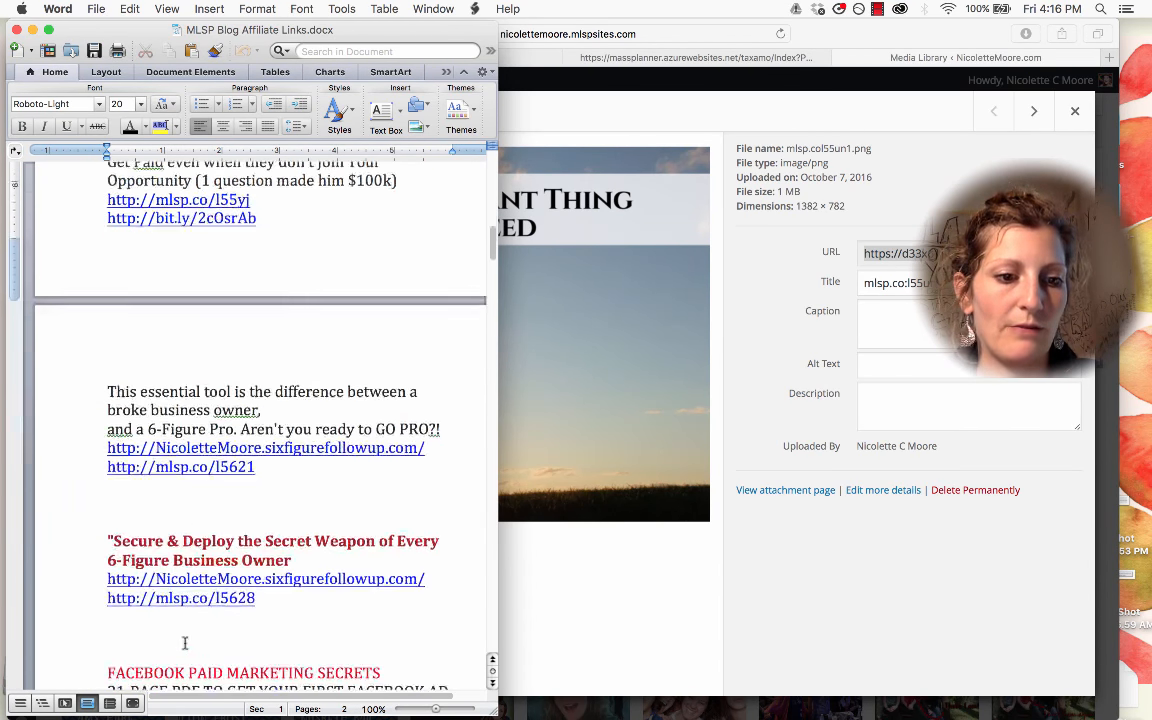
scroll(185, 645, right, 1)
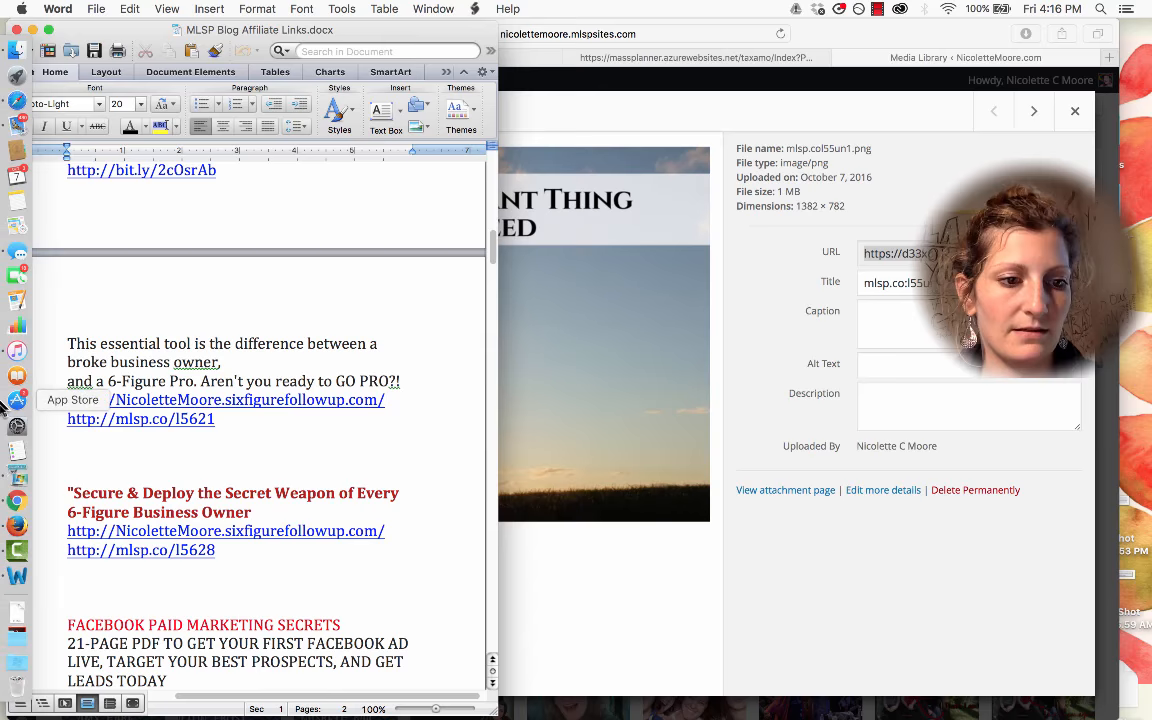
click(17, 475)
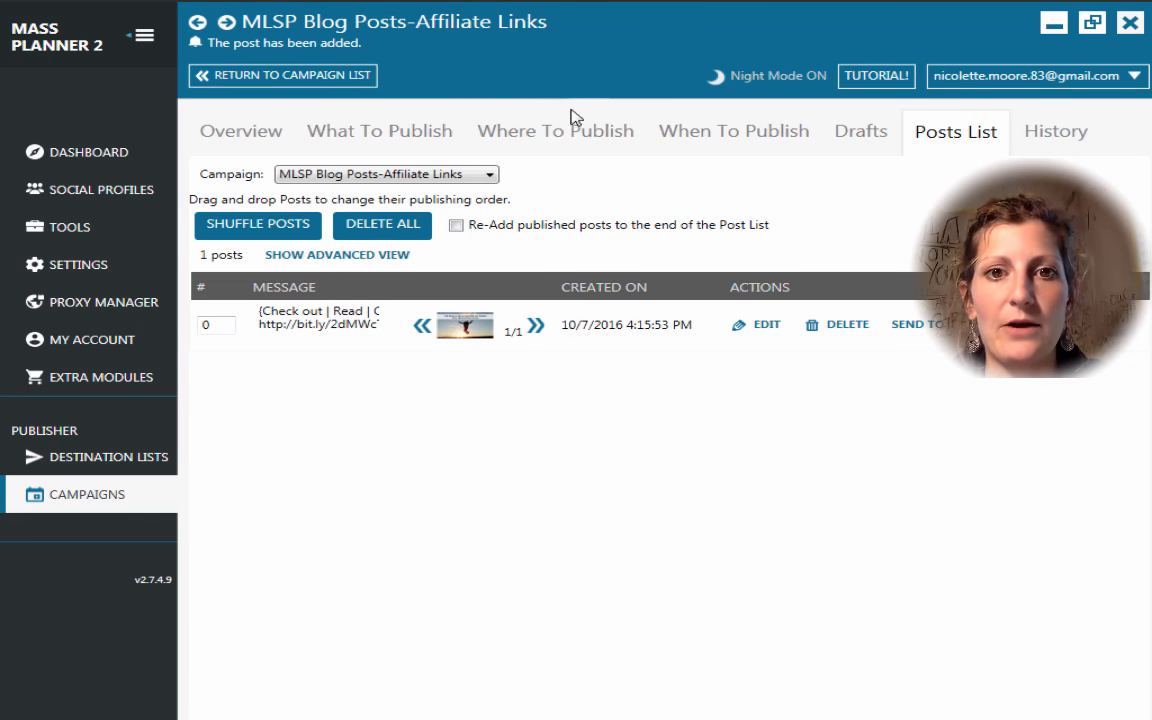
Select the Affiliate Blog Posts destination list as the place where the campaign publishes.
click(571, 140)
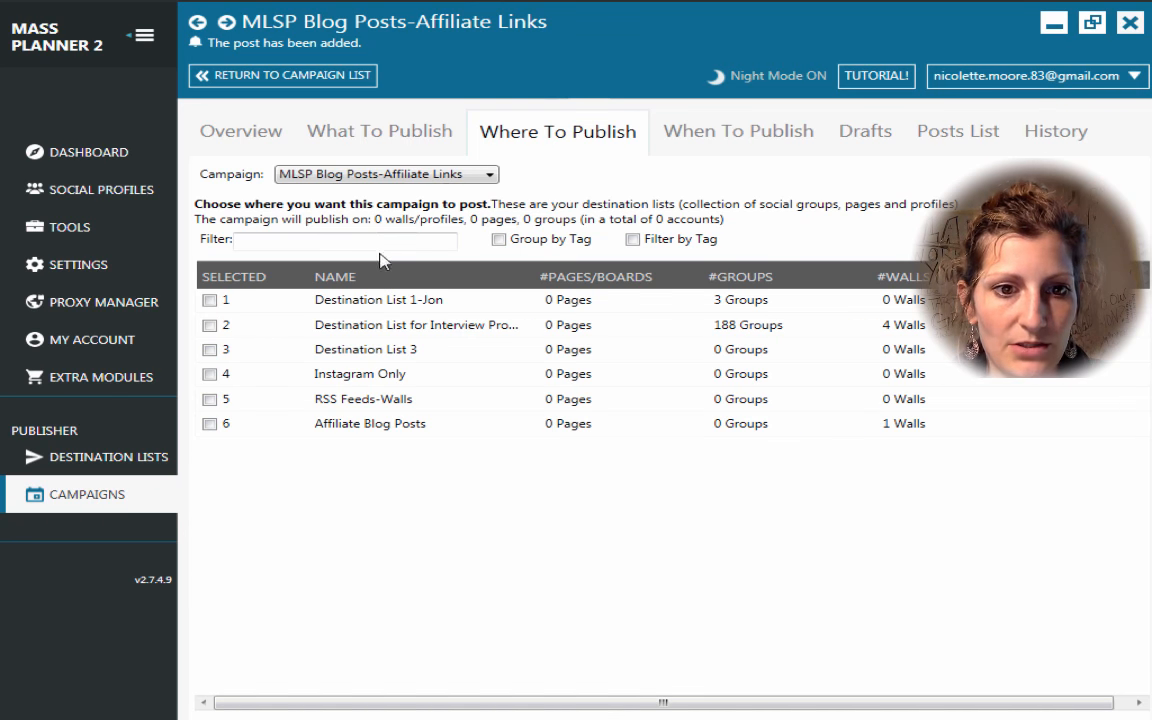
click(210, 425)
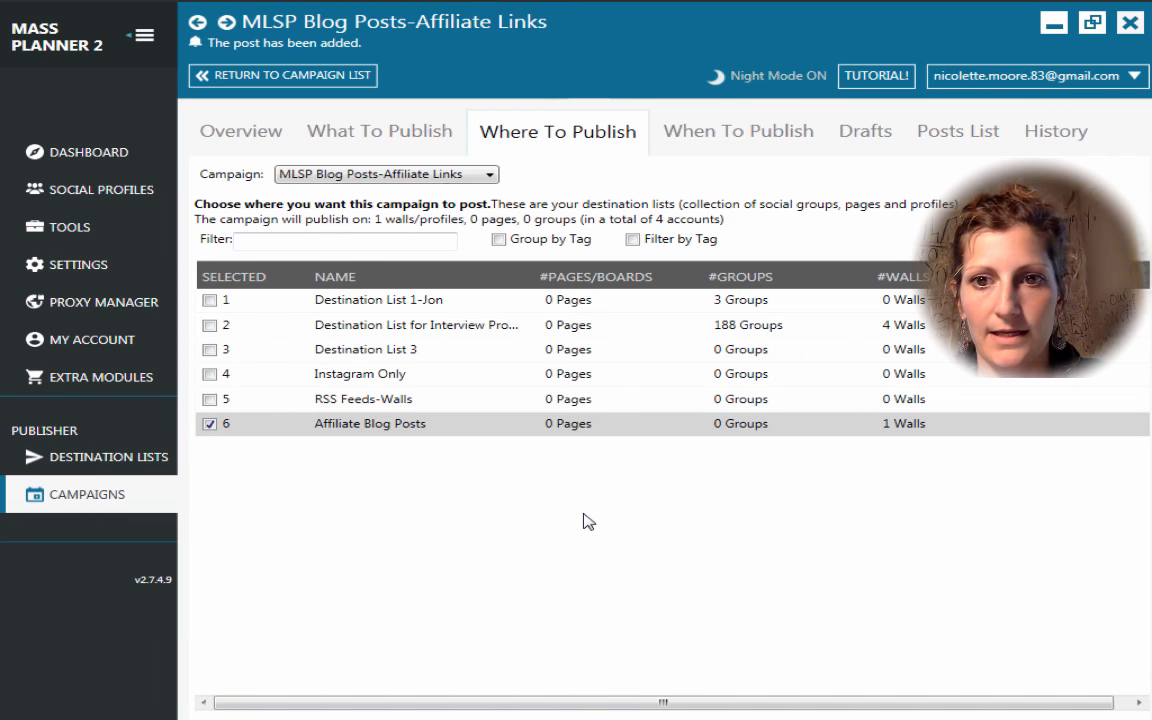
Set the campaign's maximum number of Posts List items per day to 3 in its publishing schedule.
click(733, 135)
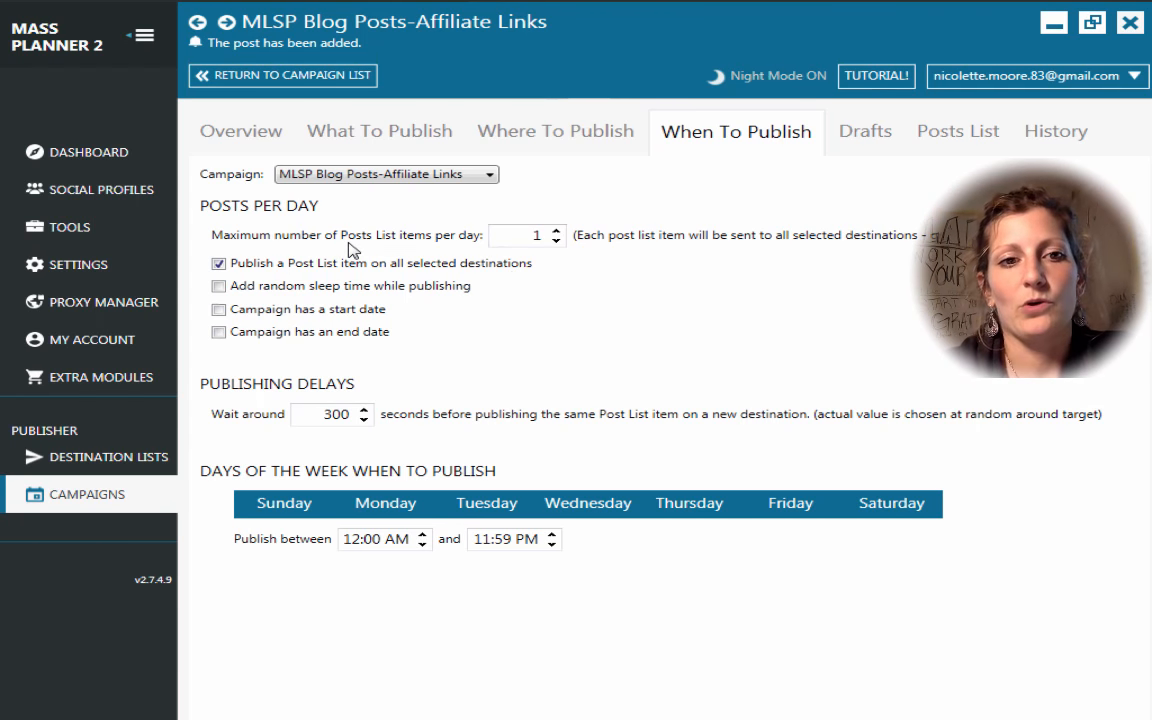
click(555, 230)
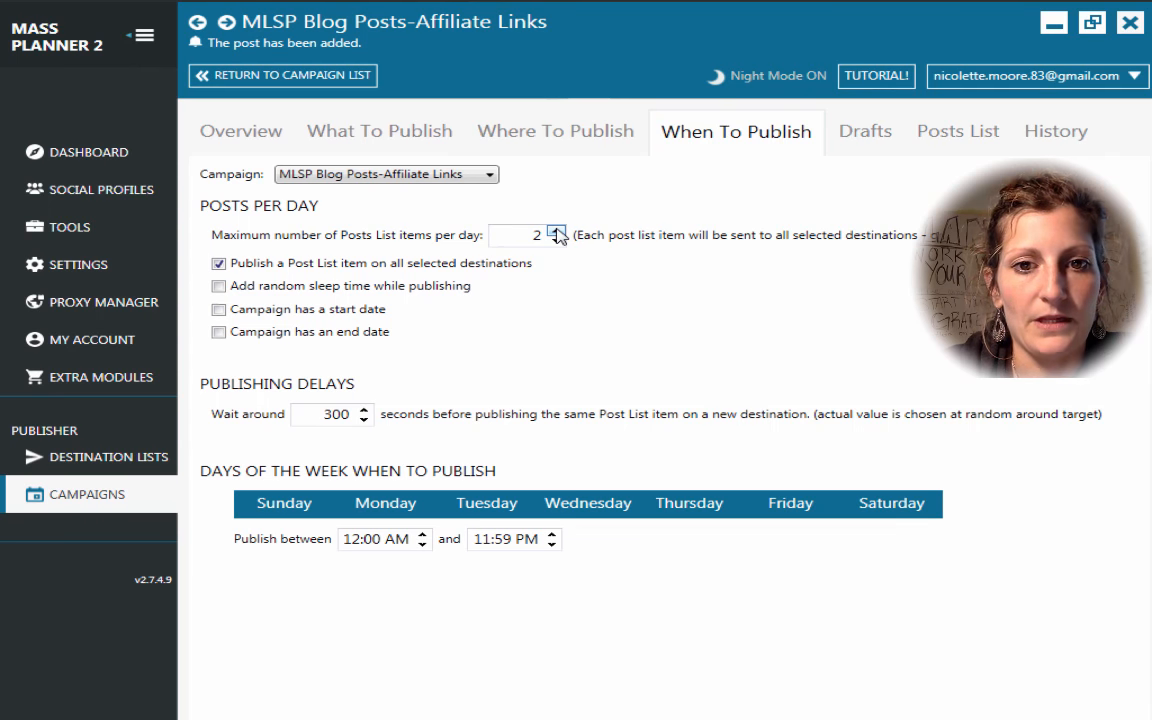
click(556, 230)
click(556, 230)
click(556, 230)
click(556, 230)
click(556, 230)
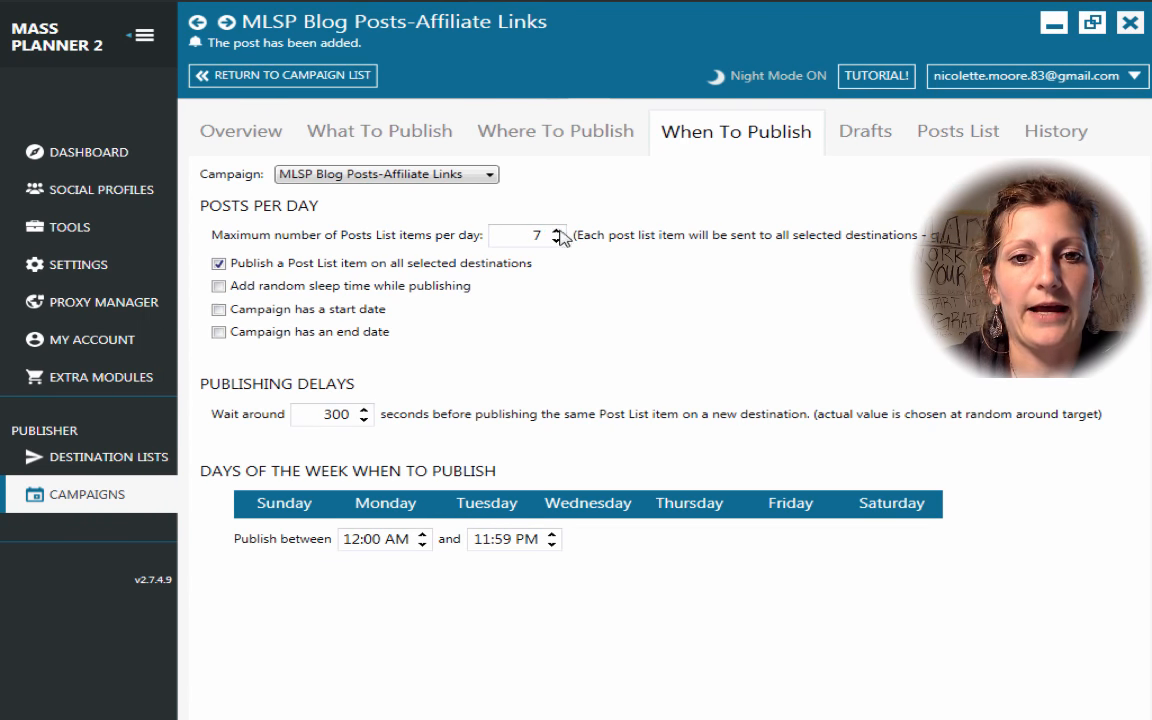
click(556, 241)
click(556, 241)
click(556, 241)
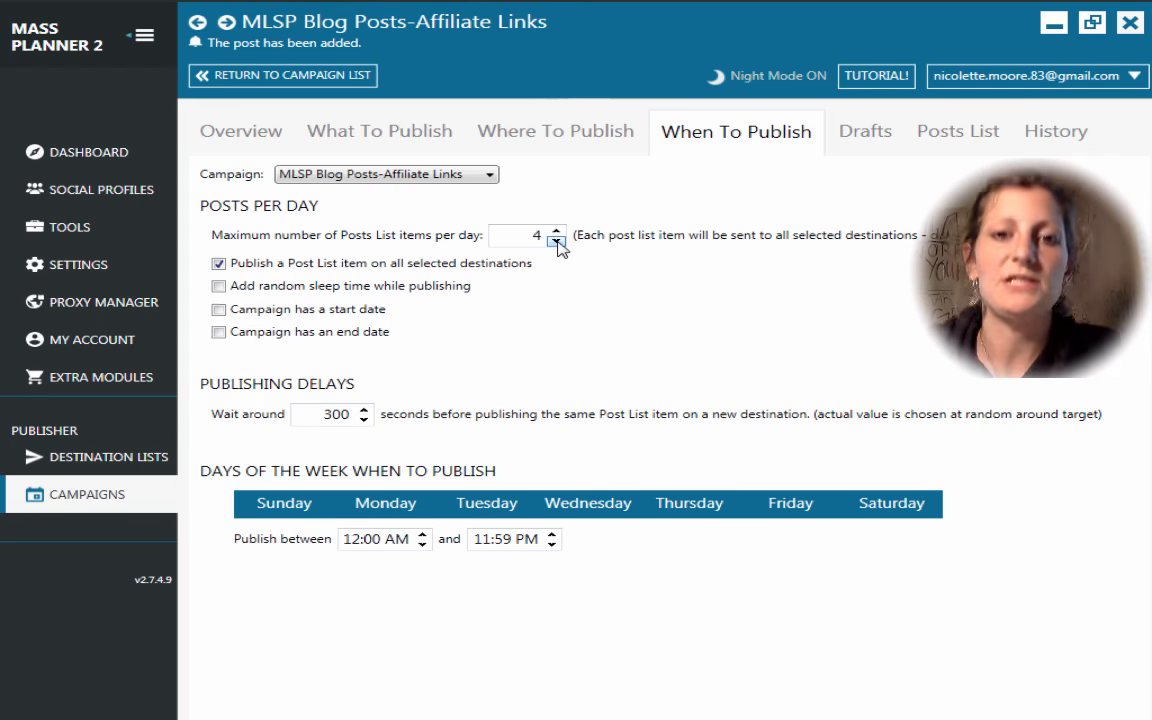
click(556, 241)
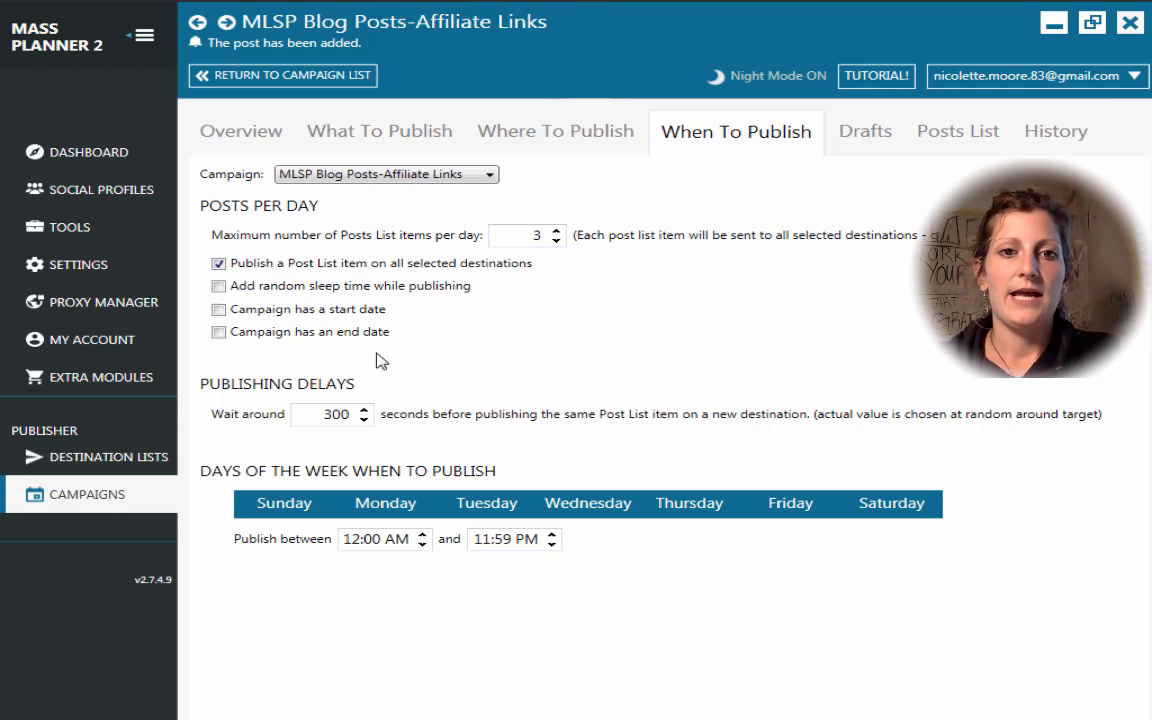
click(555, 241)
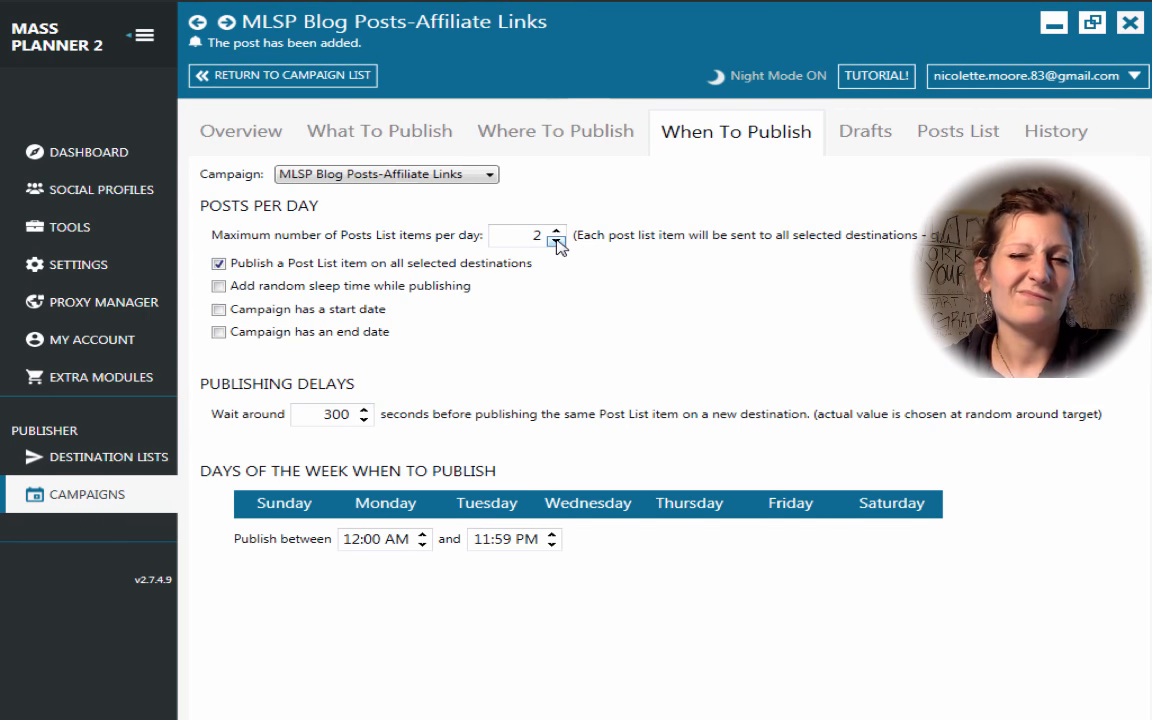
click(556, 231)
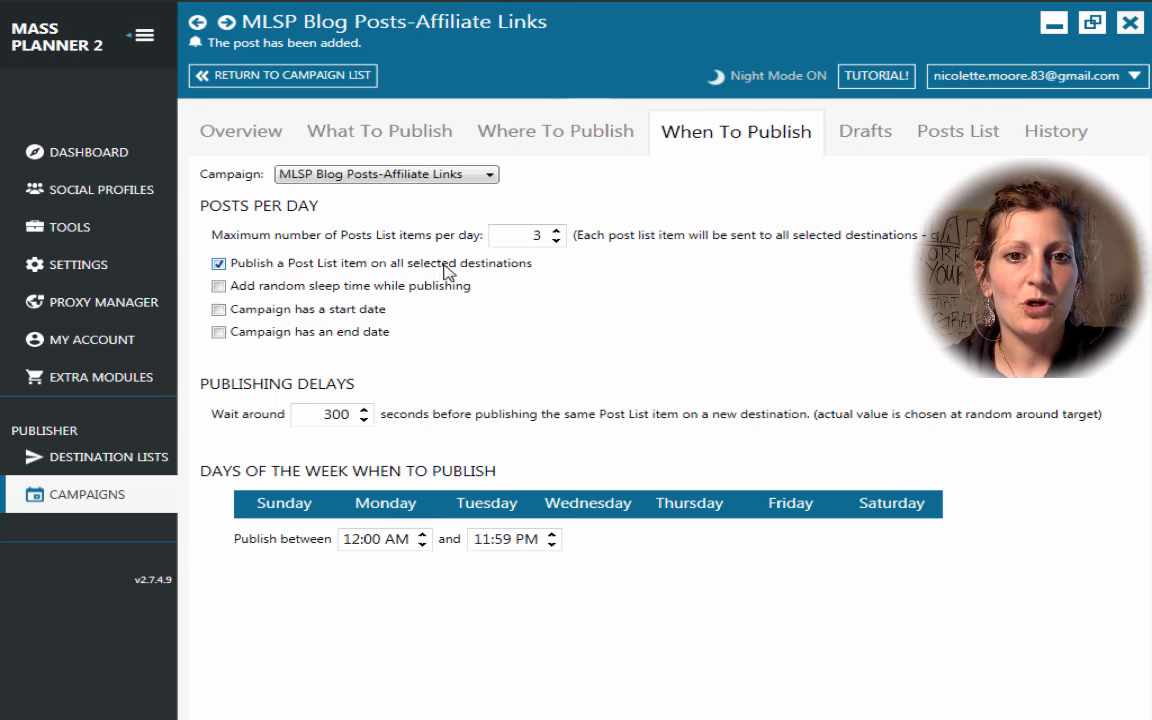
Turn off publishing each item on all selected destinations and publish on 18 random destinations instead.
click(219, 264)
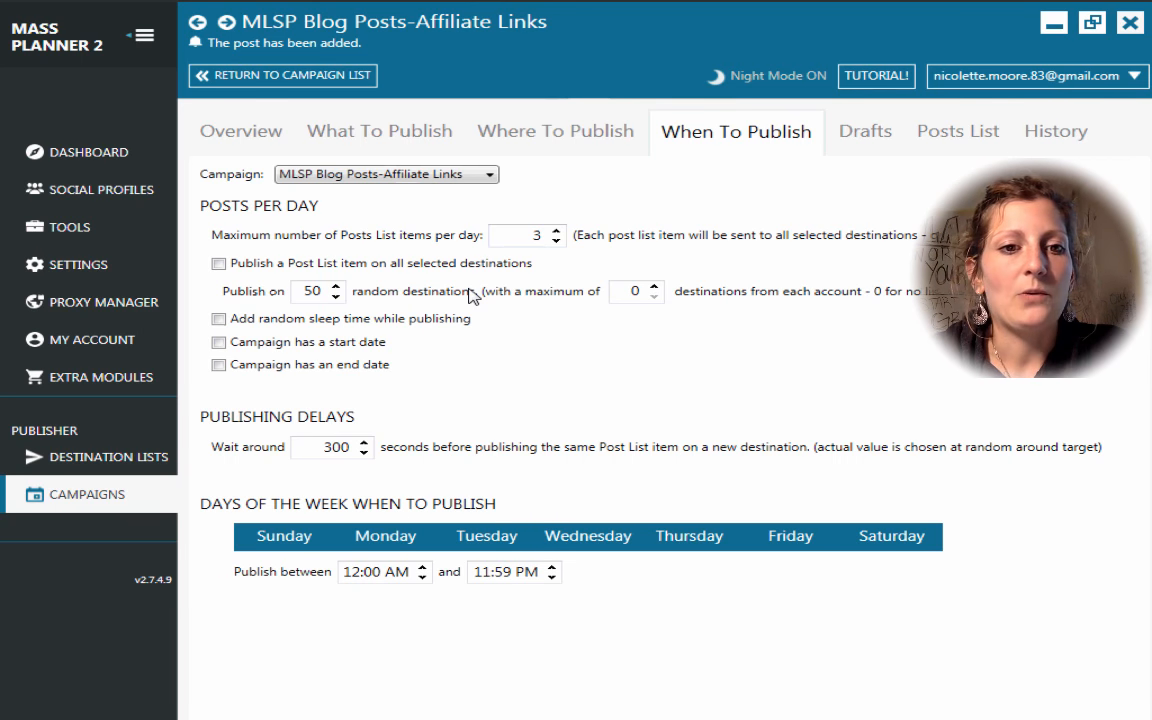
click(336, 297)
click(336, 297)
click(336, 297)
click(336, 297)
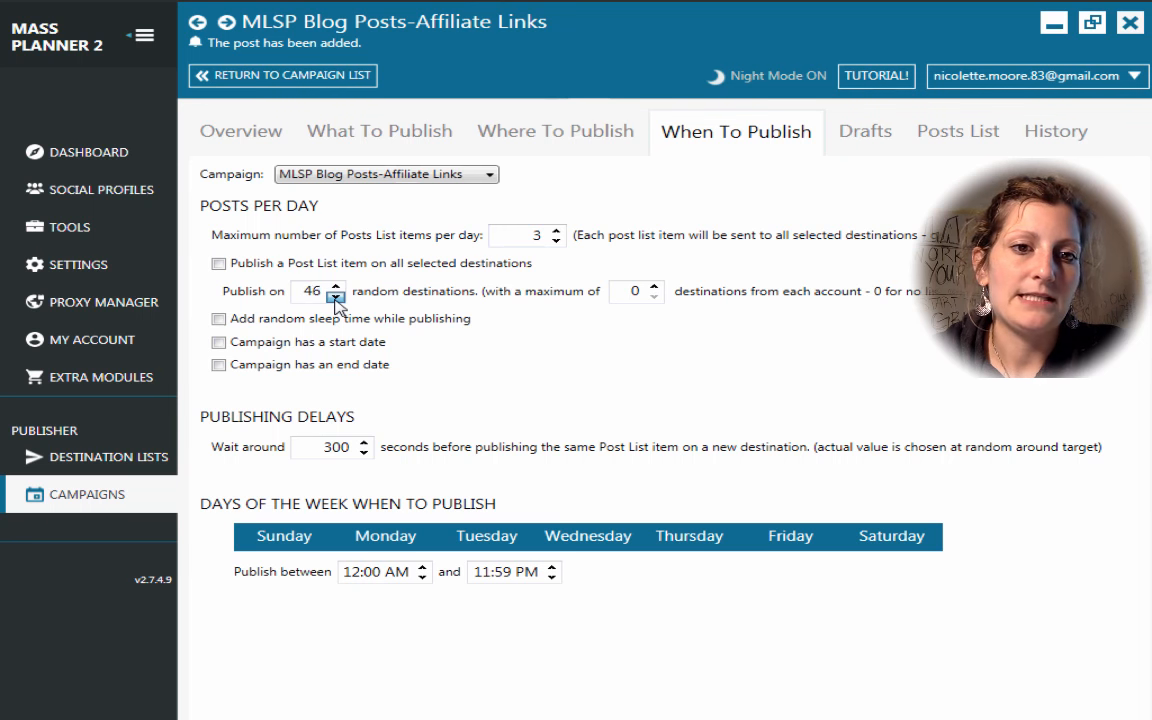
click(336, 297)
click(336, 297)
click(336, 297)
click(336, 297)
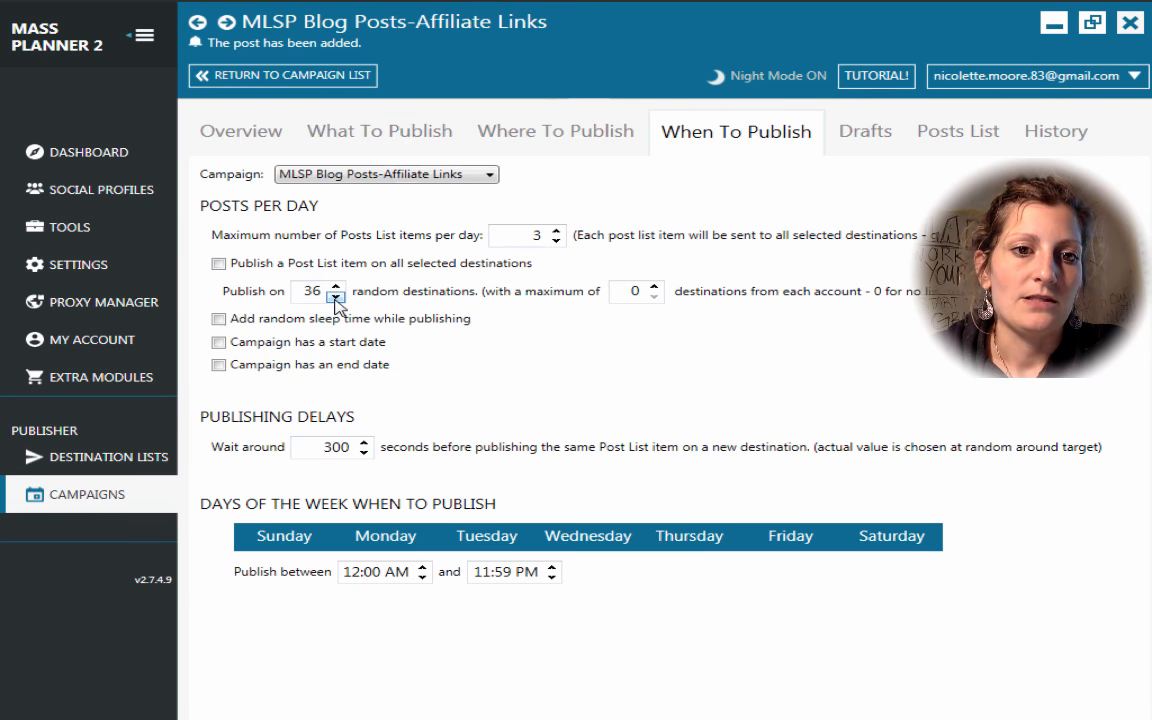
click(336, 297)
click(336, 297)
click(336, 297)
click(336, 297)
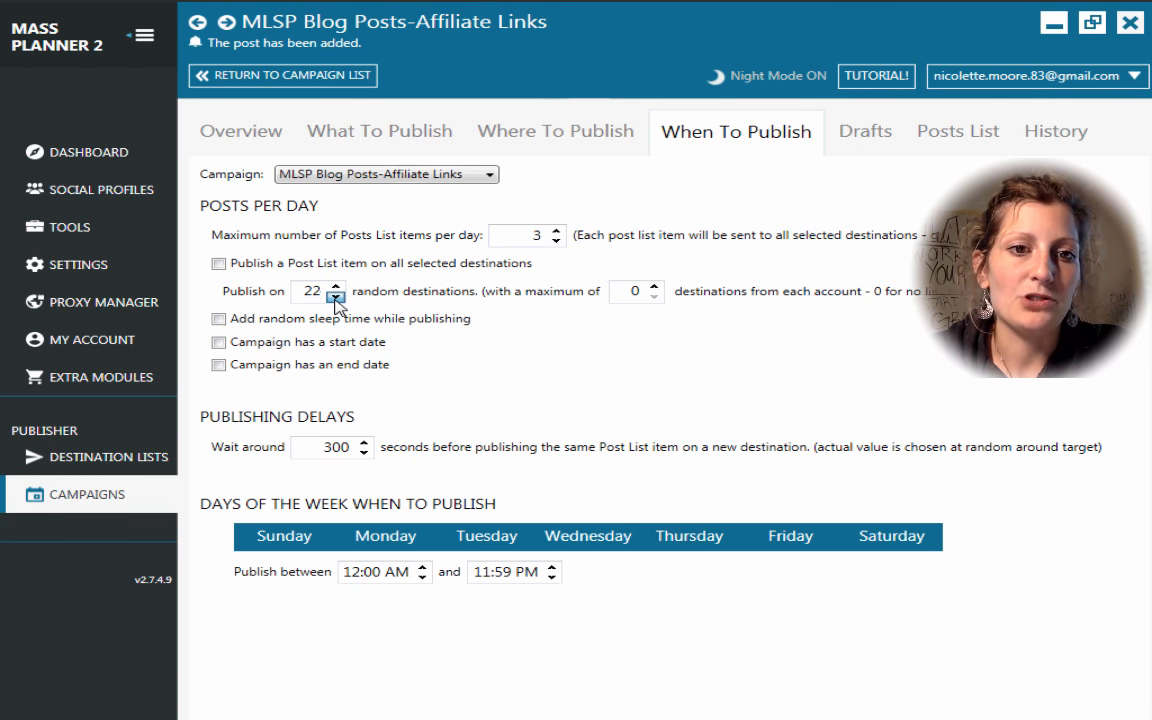
click(336, 297)
click(336, 297)
click(336, 297)
click(336, 297)
click(336, 297)
click(336, 297)
click(336, 297)
click(336, 297)
click(336, 297)
click(336, 297)
click(336, 297)
click(336, 297)
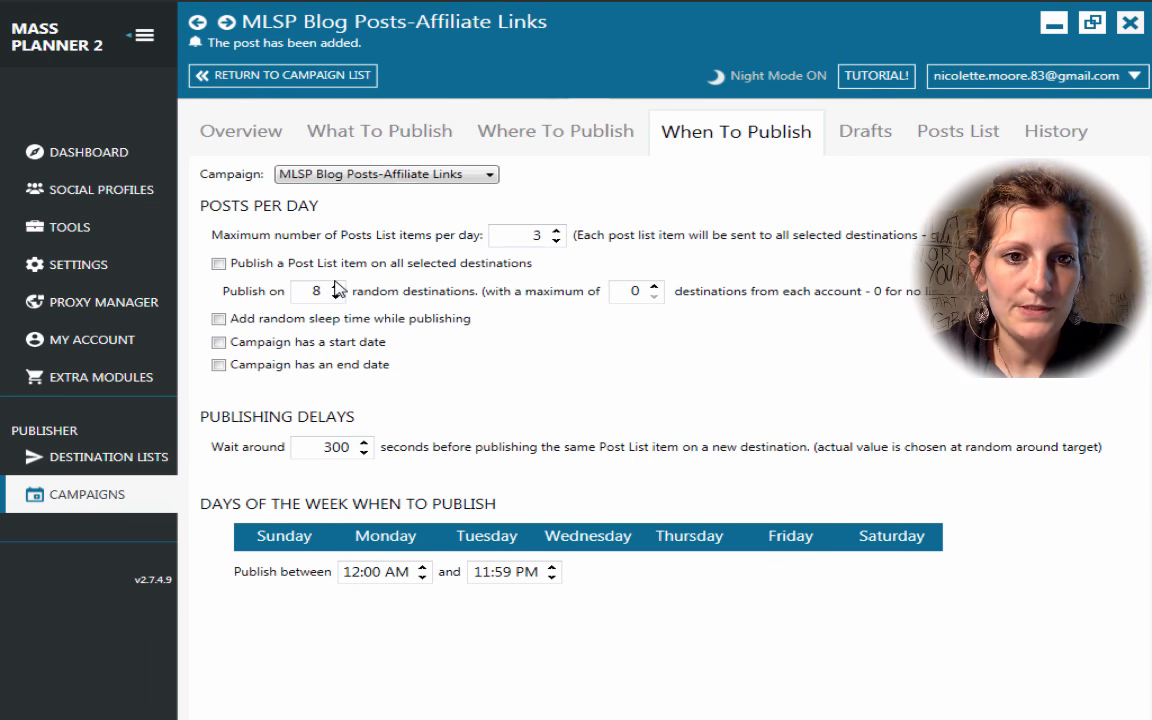
click(336, 287)
click(336, 287)
click(336, 287)
click(336, 287)
click(336, 287)
click(336, 287)
click(336, 287)
click(336, 287)
click(336, 287)
click(336, 287)
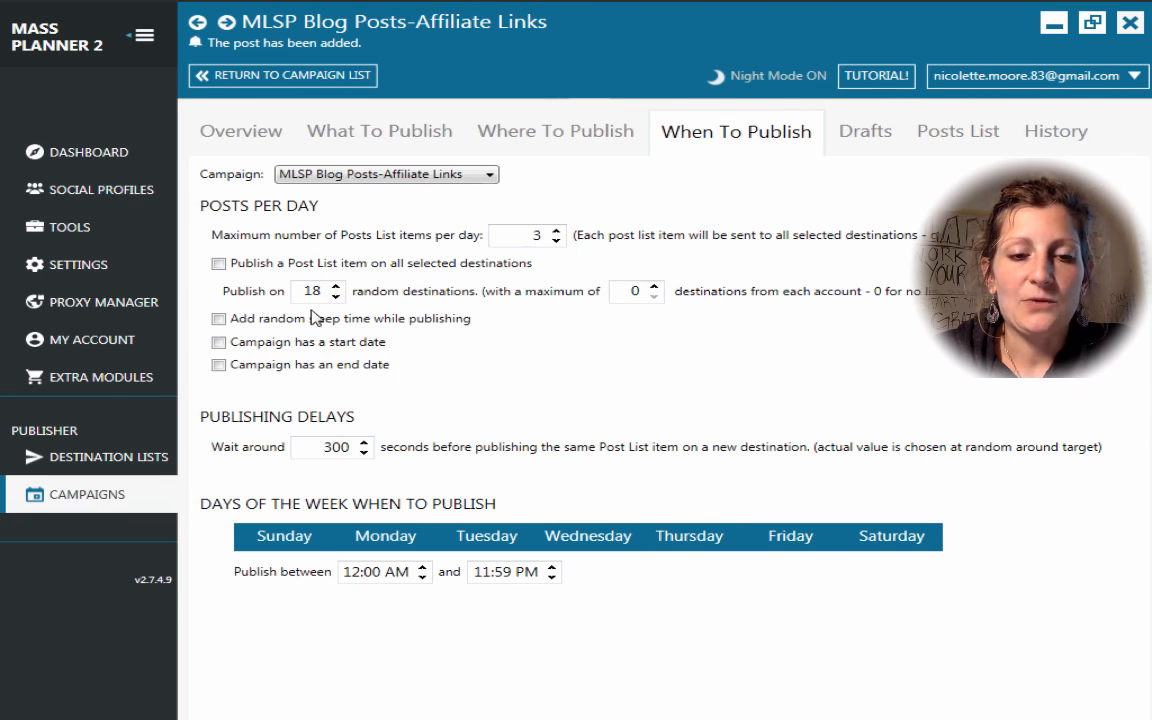
Limit the random publishing to a maximum of 4 destinations from each account.
click(655, 289)
click(655, 289)
click(655, 289)
click(655, 289)
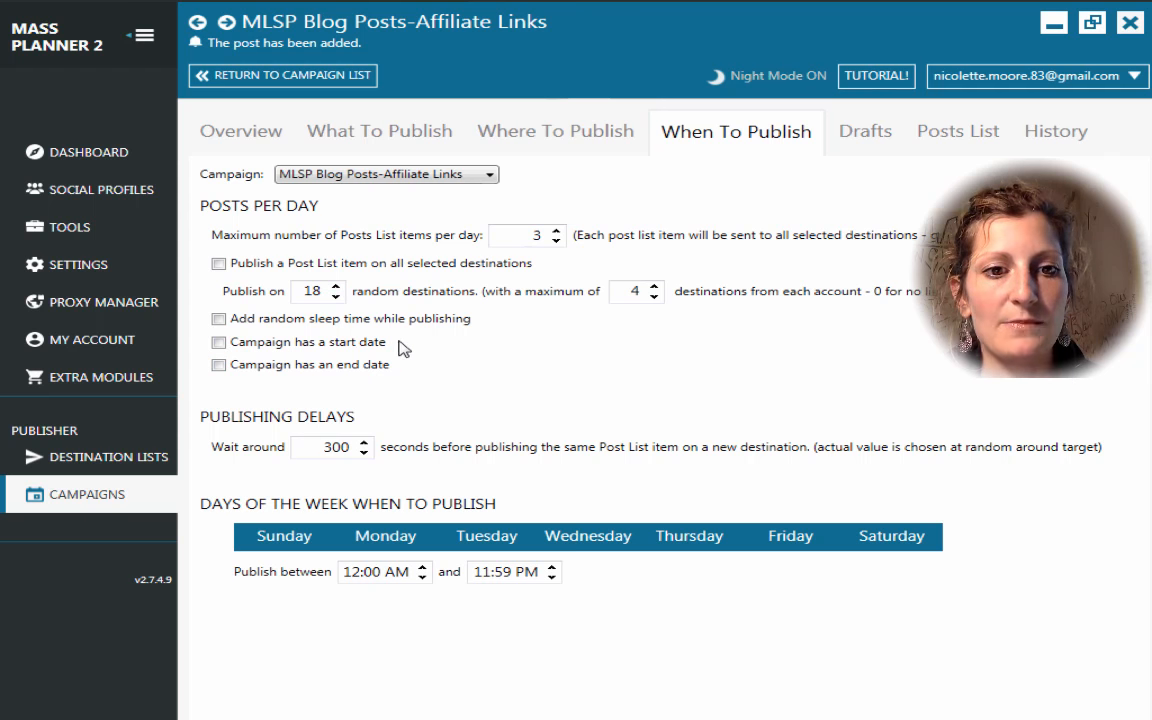
Add random sleep time of 3 to 5 minutes after sending between 4 and 8 posts.
click(219, 319)
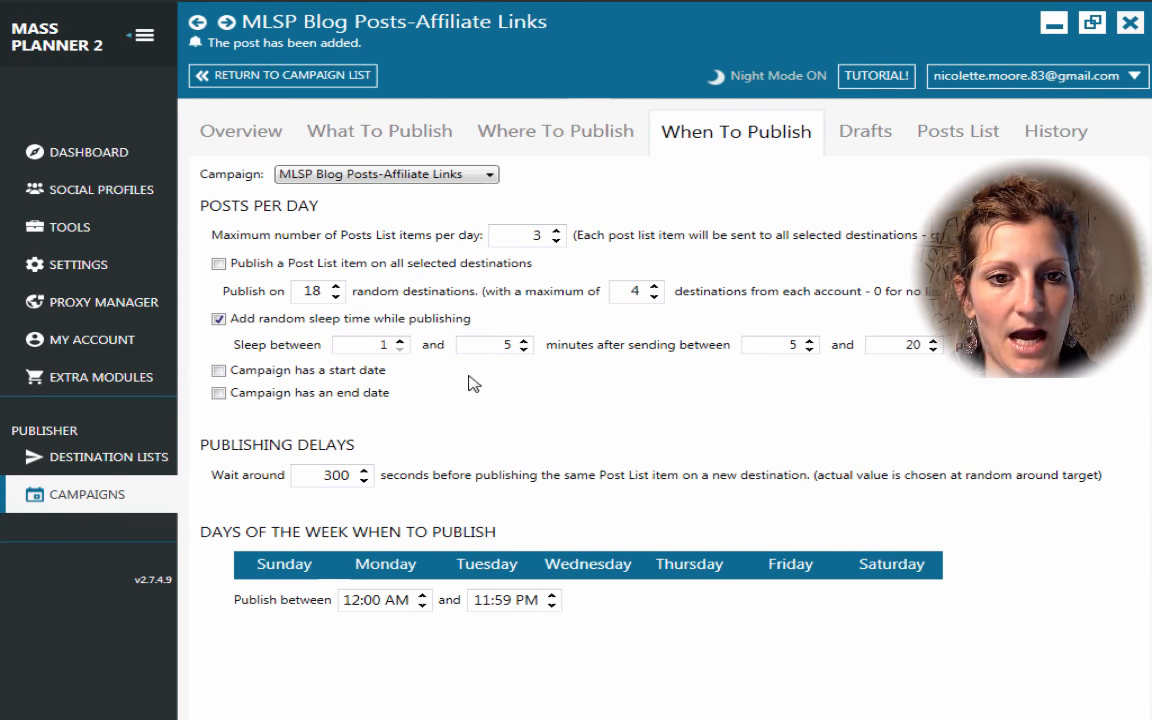
click(400, 341)
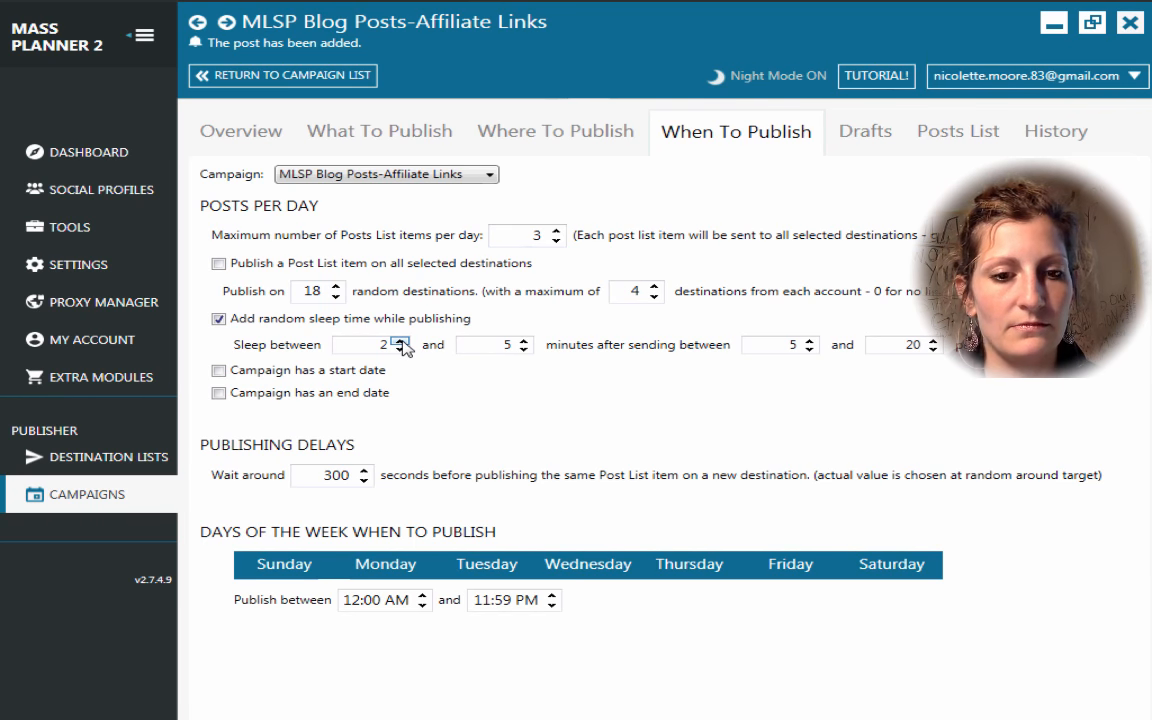
click(400, 341)
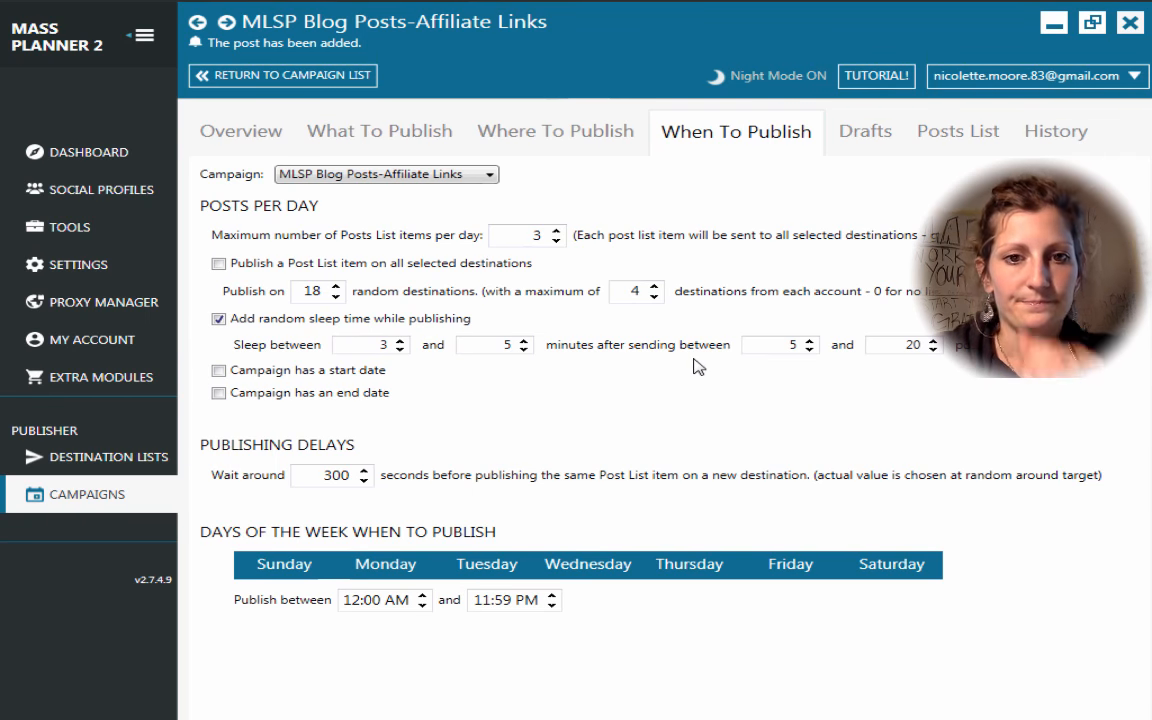
click(810, 350)
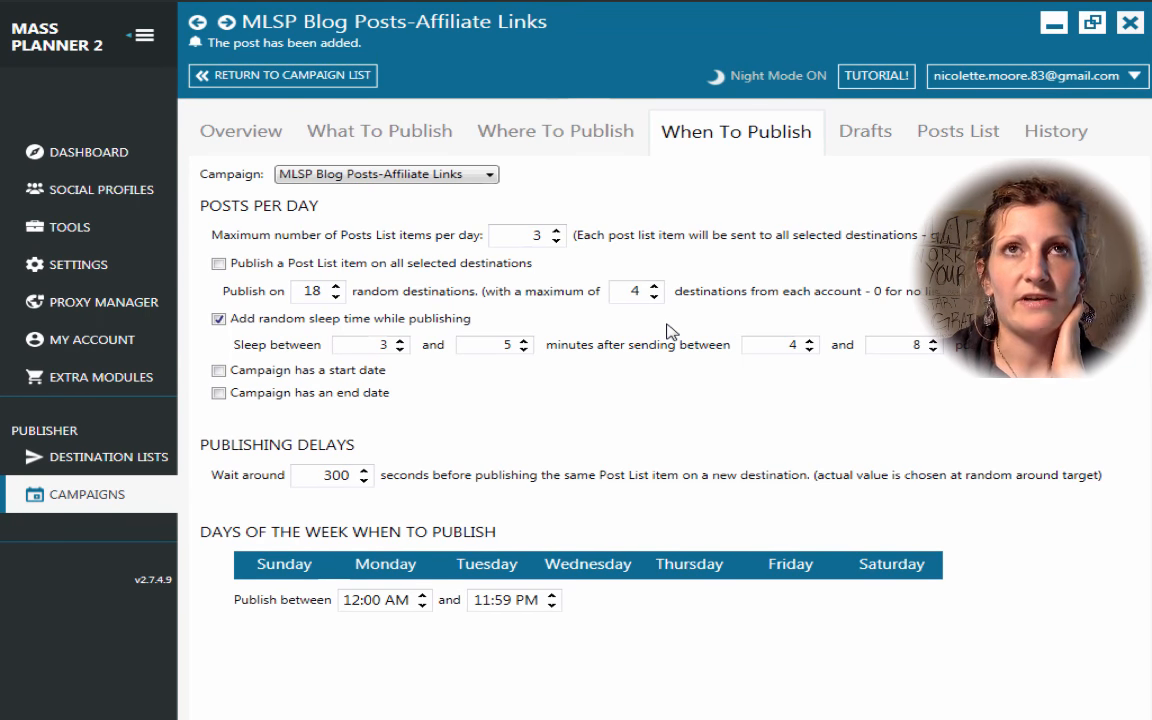
Give the campaign a start date of Sunday, October 09, 2016 at 8:09:45 AM.
click(219, 372)
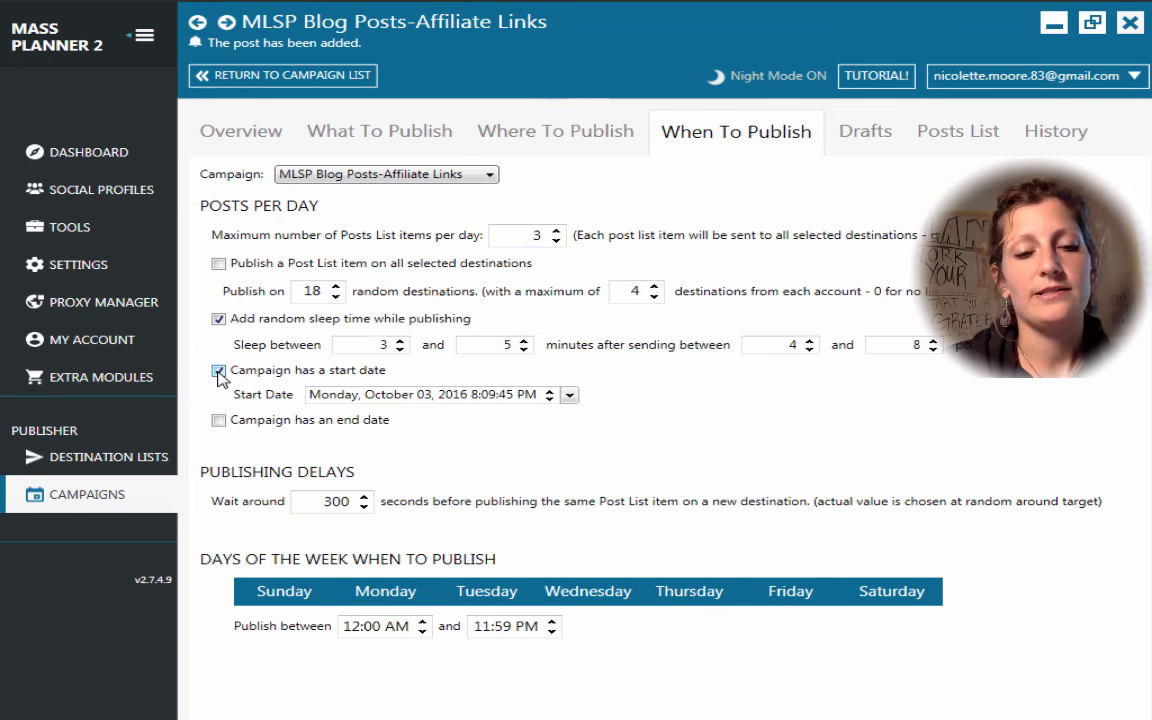
click(551, 391)
click(553, 391)
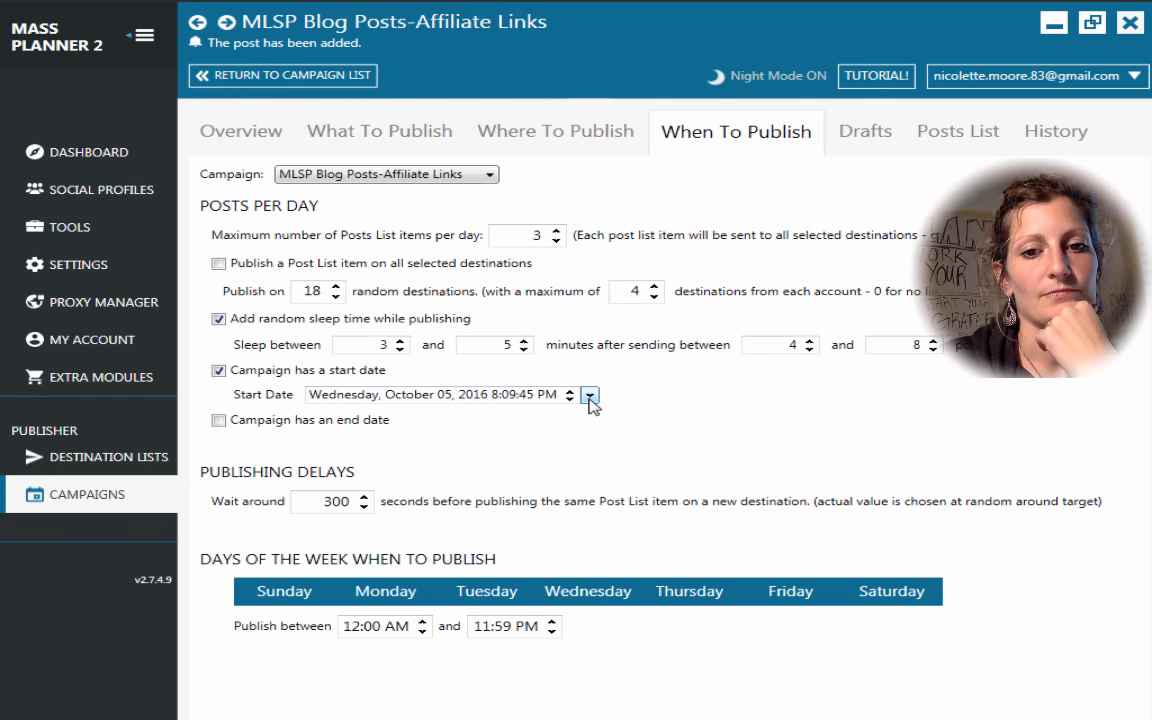
click(590, 396)
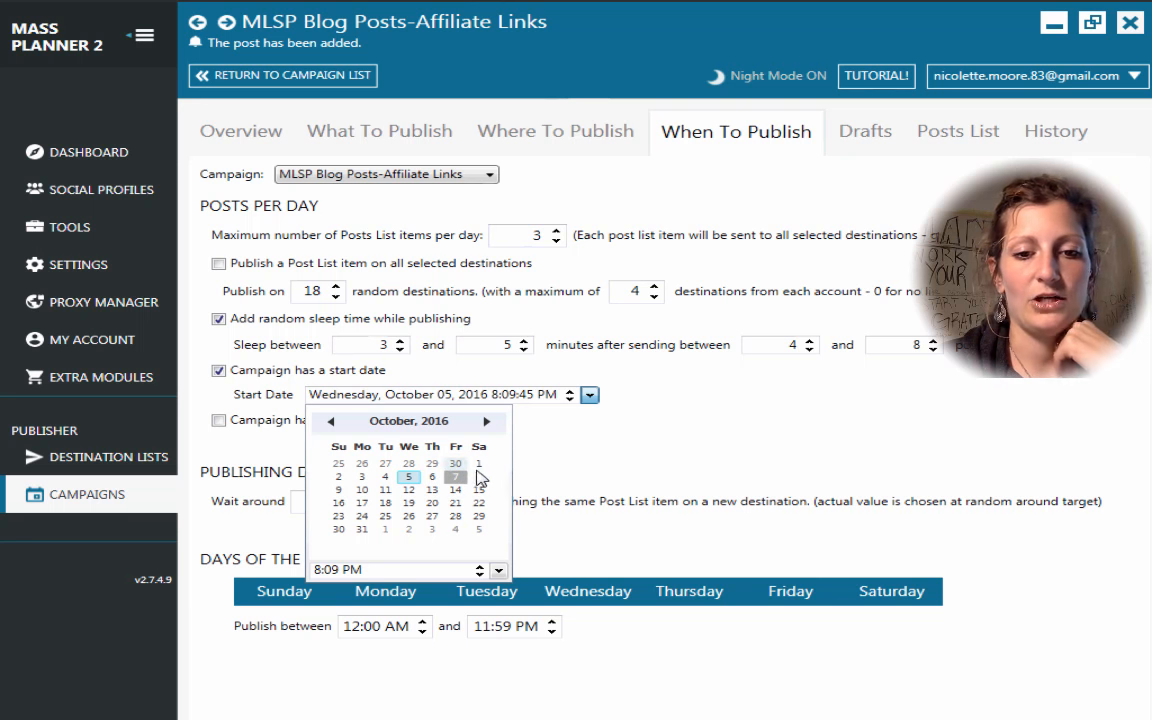
click(339, 490)
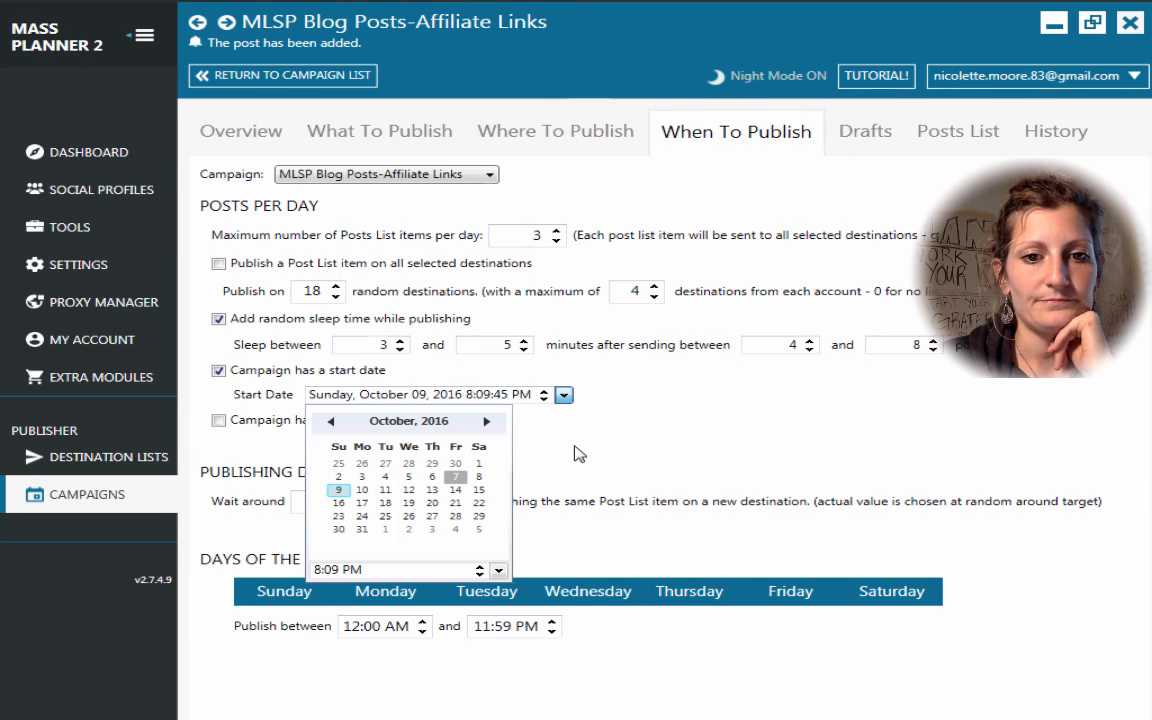
click(516, 401)
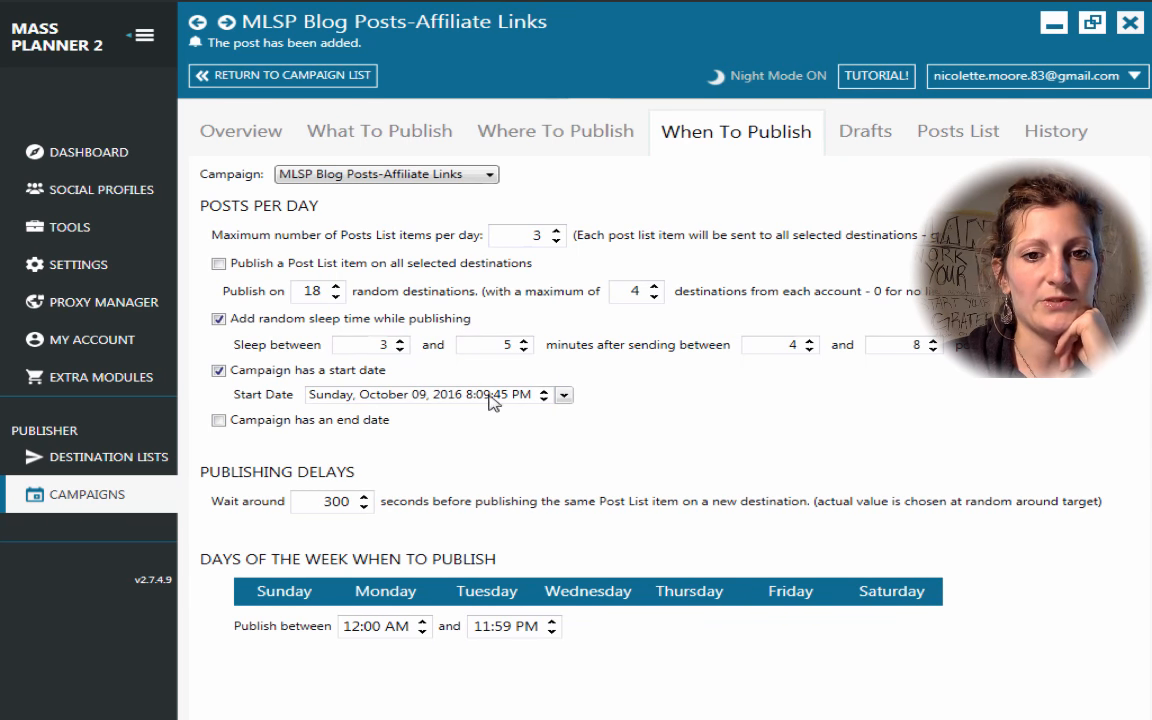
click(524, 396)
text(am)
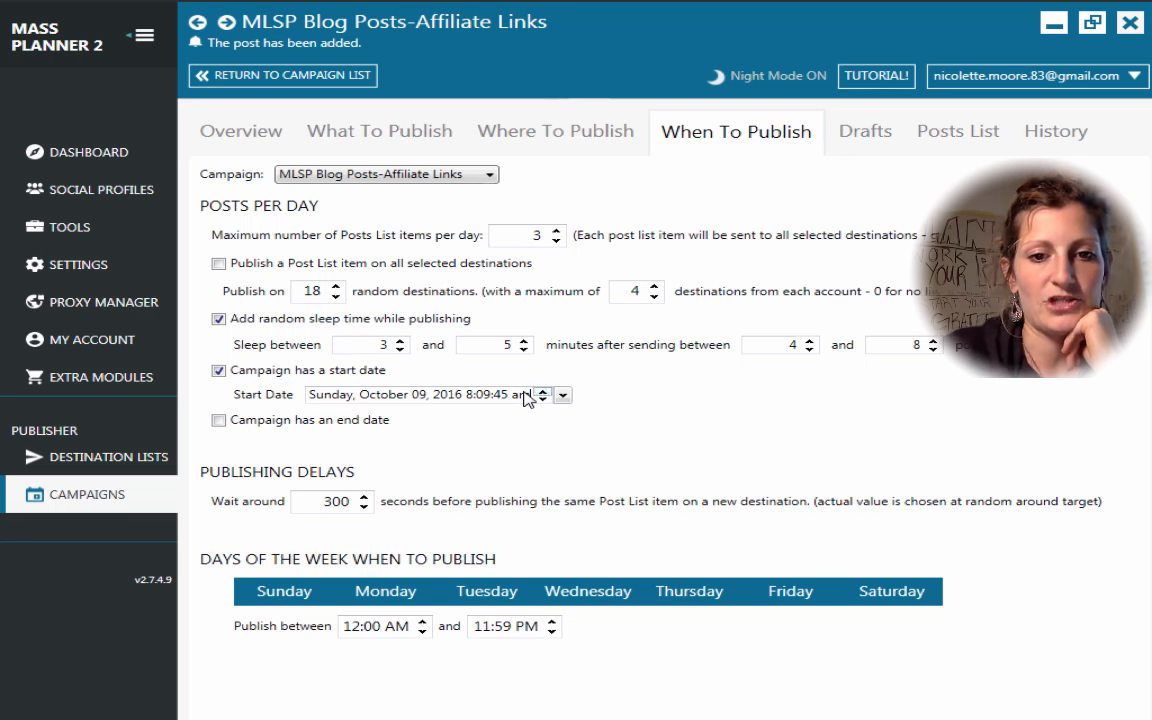
click(575, 440)
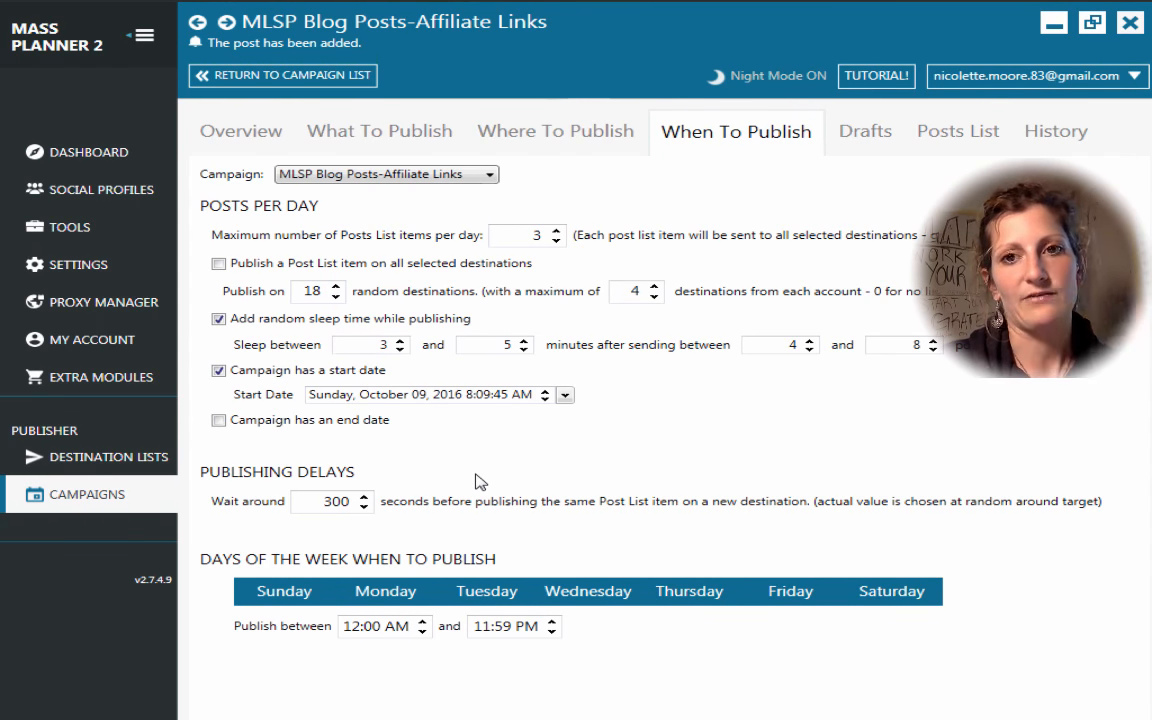
Give the campaign an end date of Wednesday, March 01, 2017 at 8:09:45 PM.
click(218, 421)
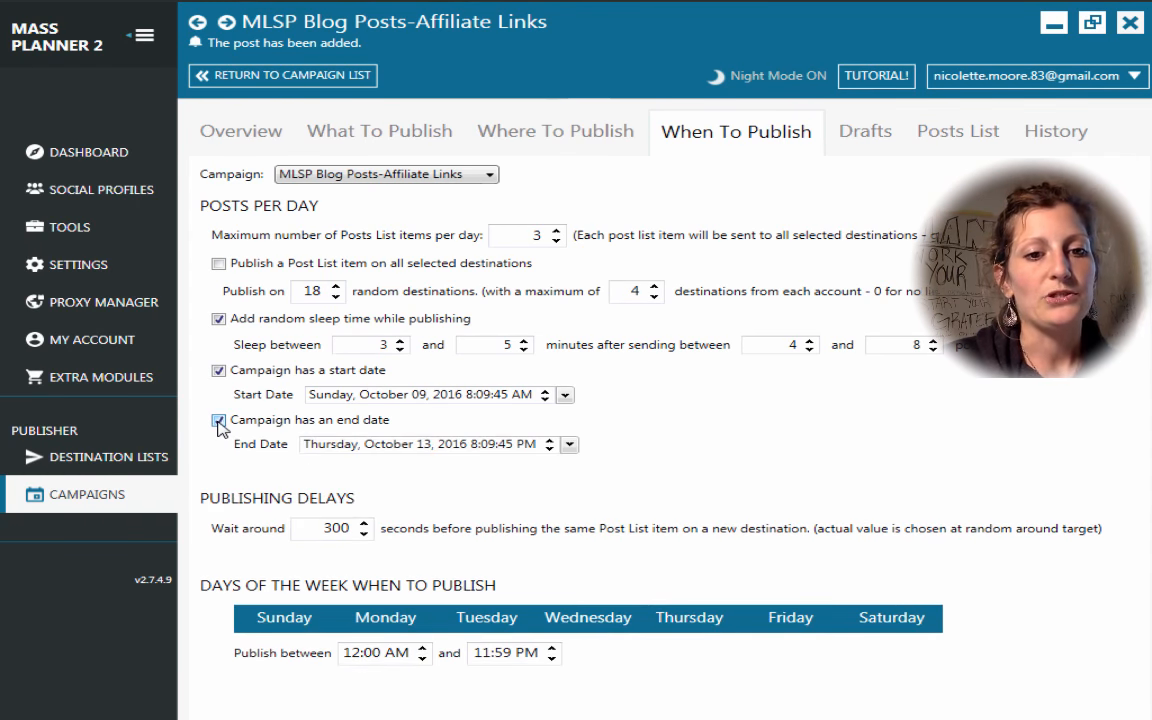
click(568, 444)
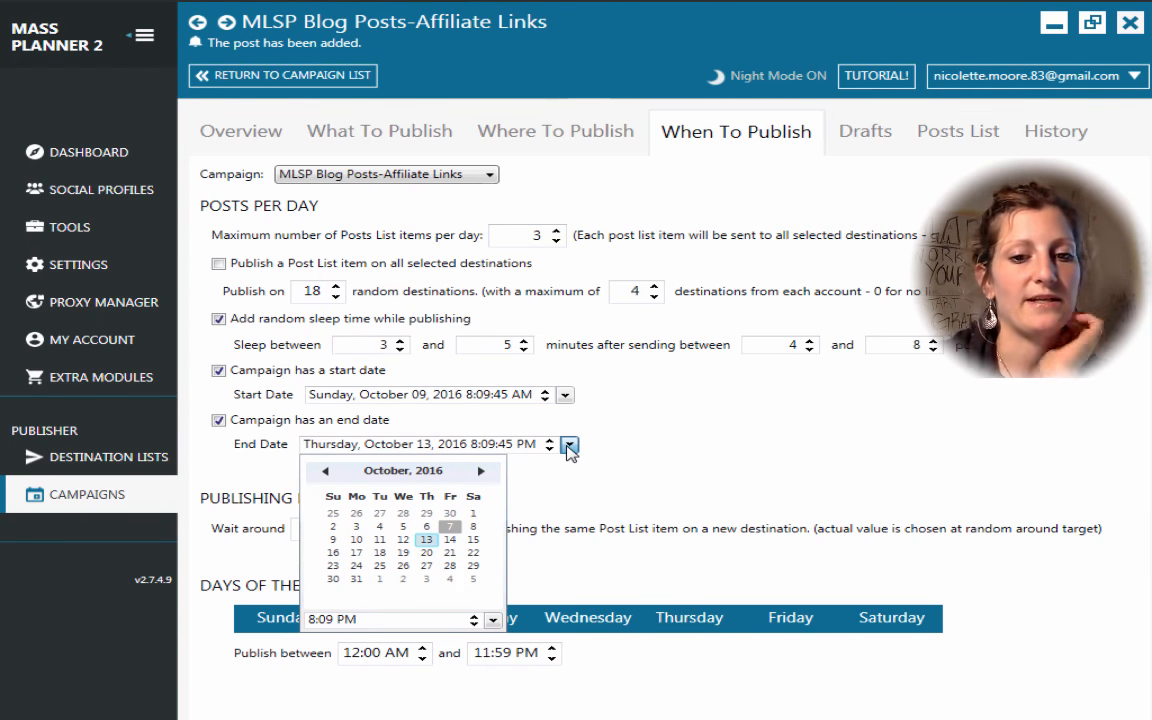
click(481, 471)
click(482, 472)
click(482, 472)
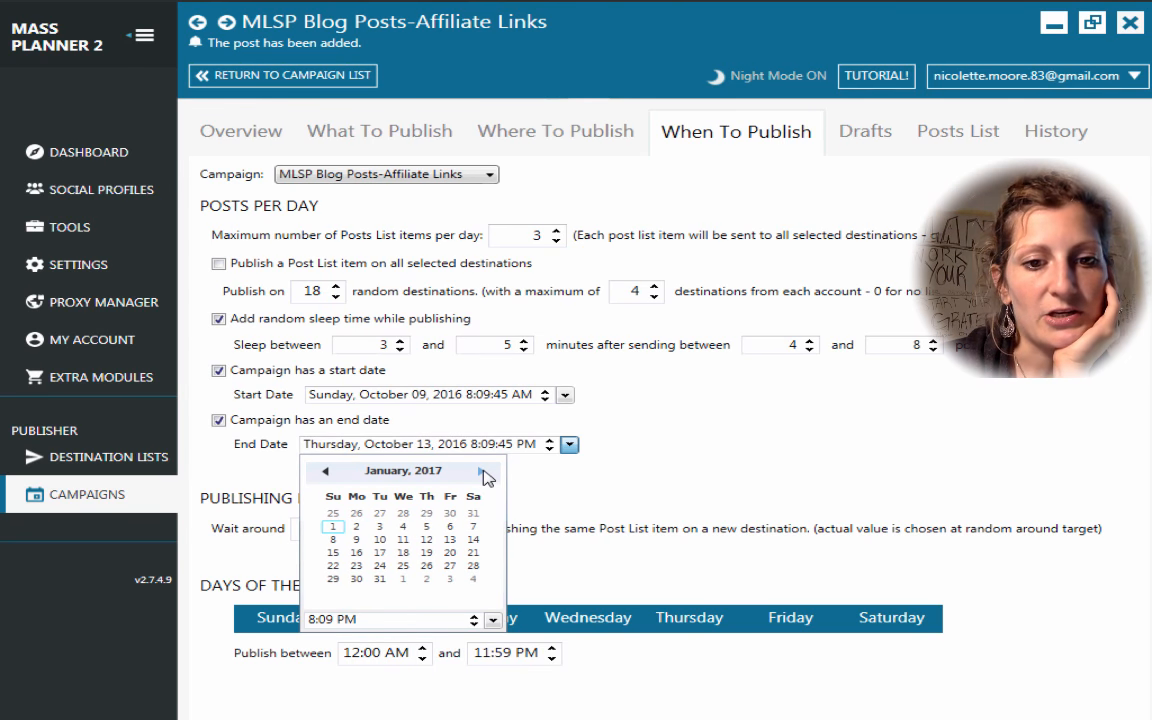
click(482, 471)
click(482, 471)
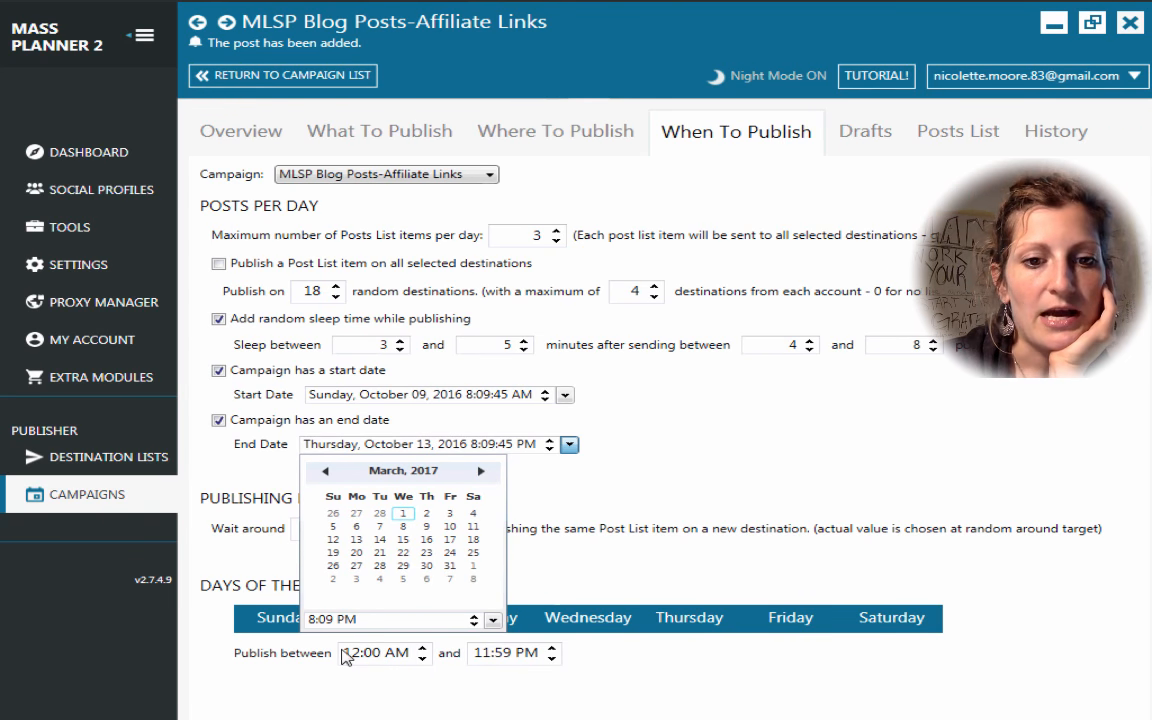
click(403, 514)
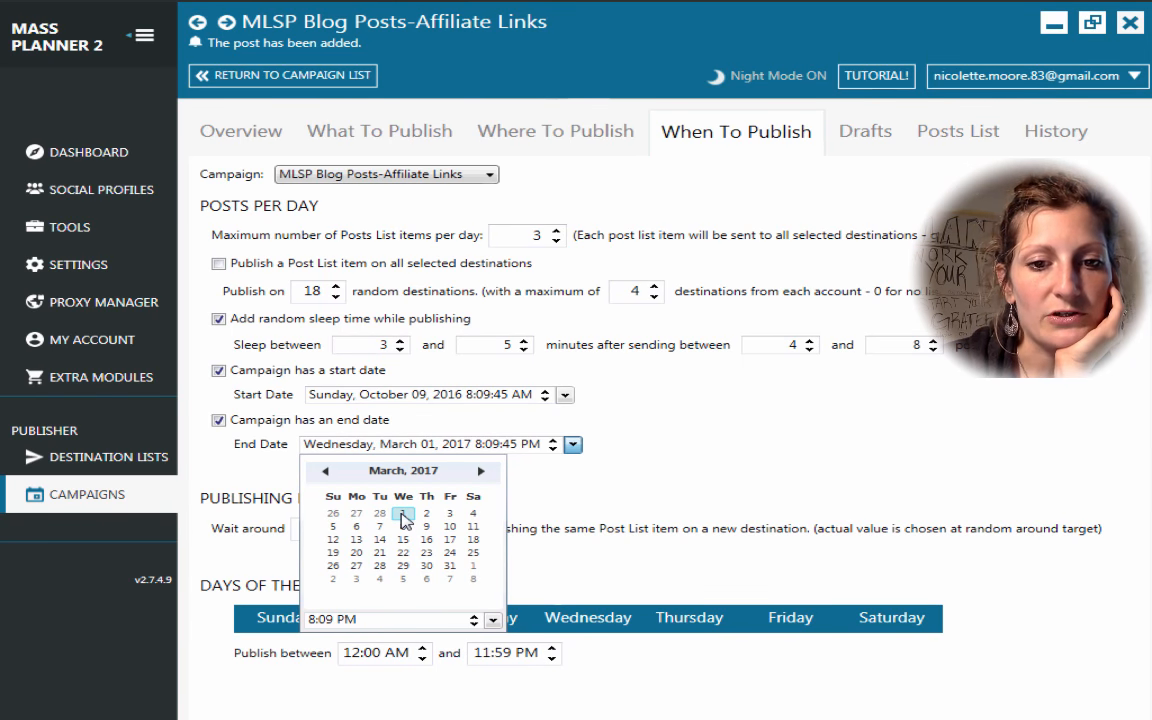
click(620, 463)
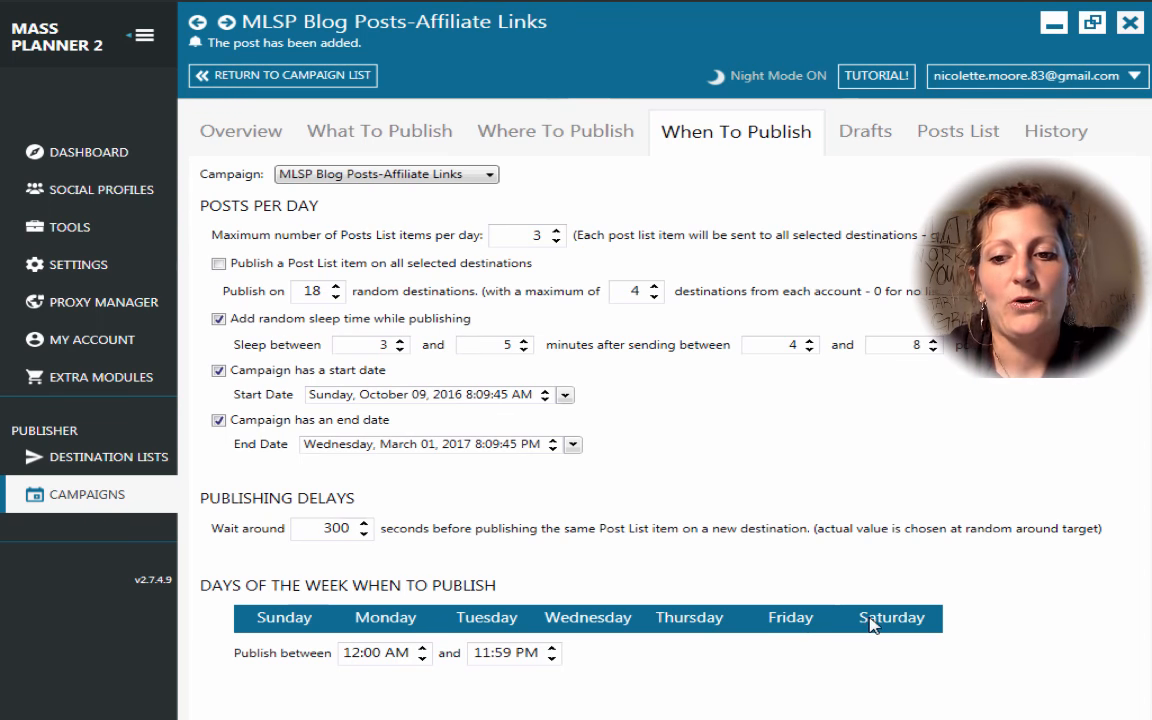
Exclude Saturday, Sunday and Tuesday from the days of the week when the campaign publishes.
click(901, 621)
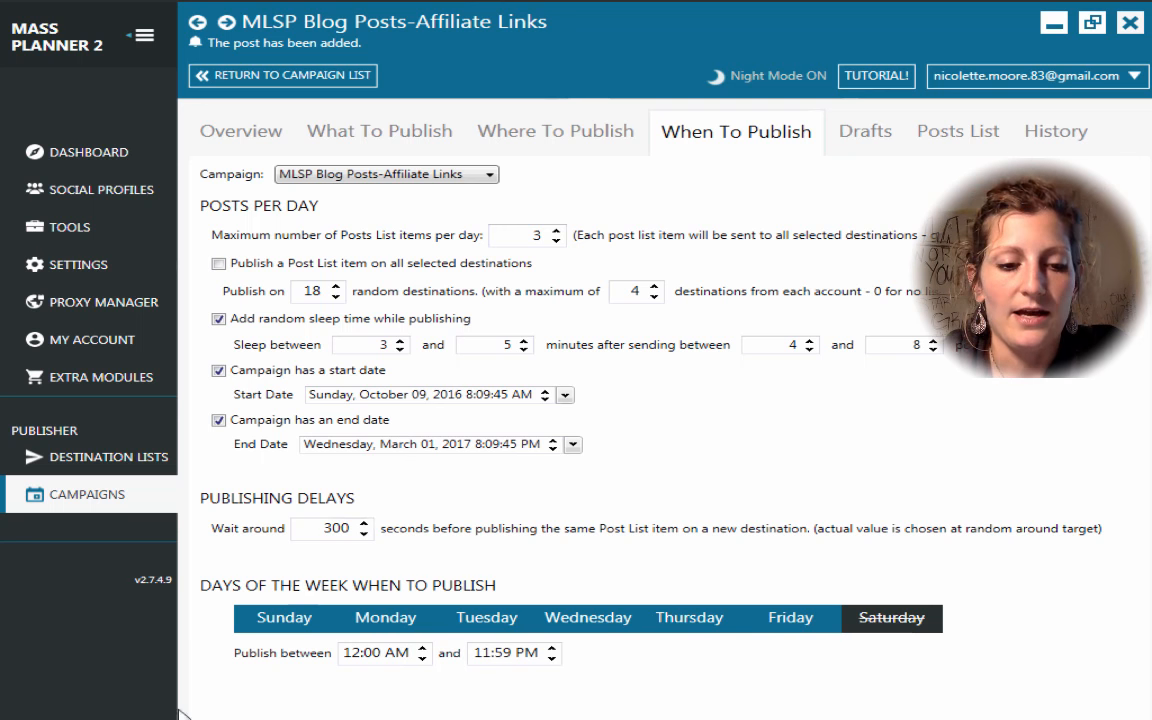
click(272, 620)
click(463, 620)
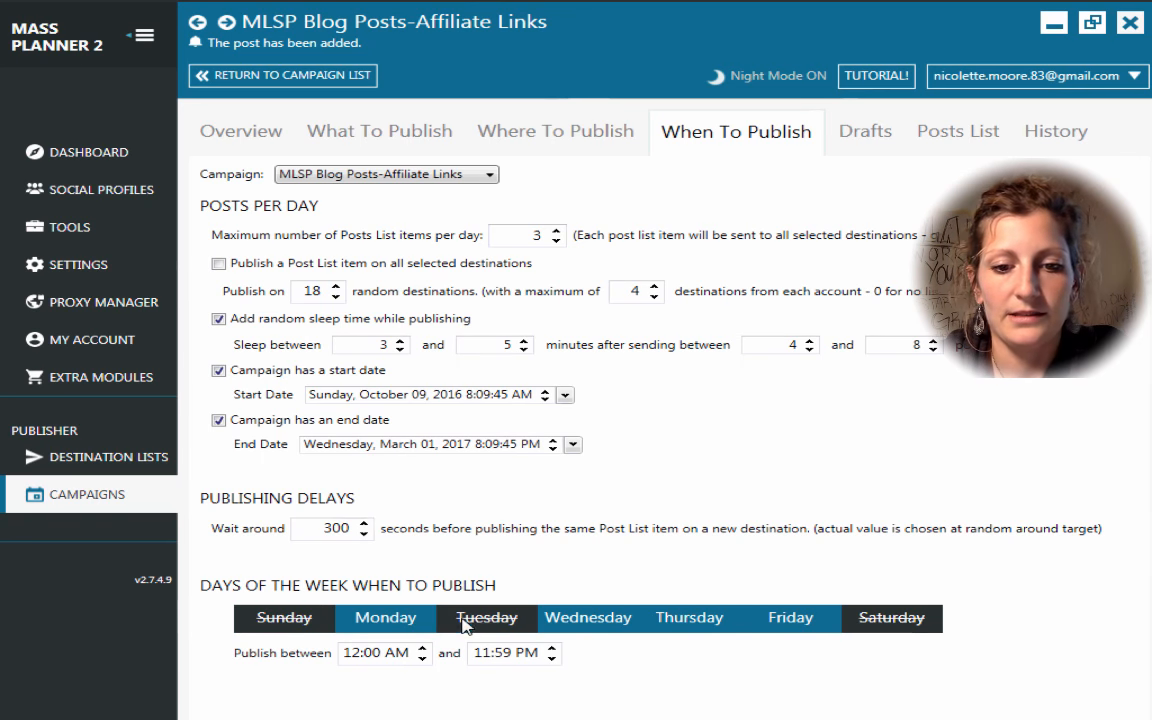
Re-enable Tuesday and Sunday as days of the week when the campaign publishes.
click(703, 622)
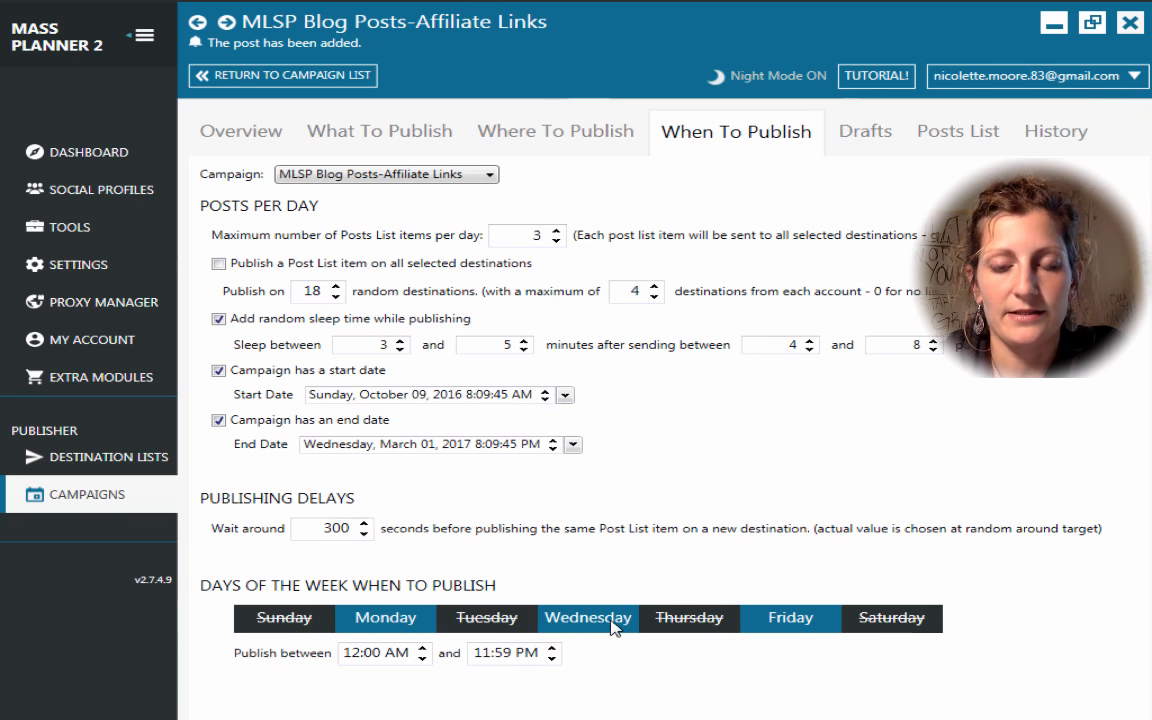
click(701, 628)
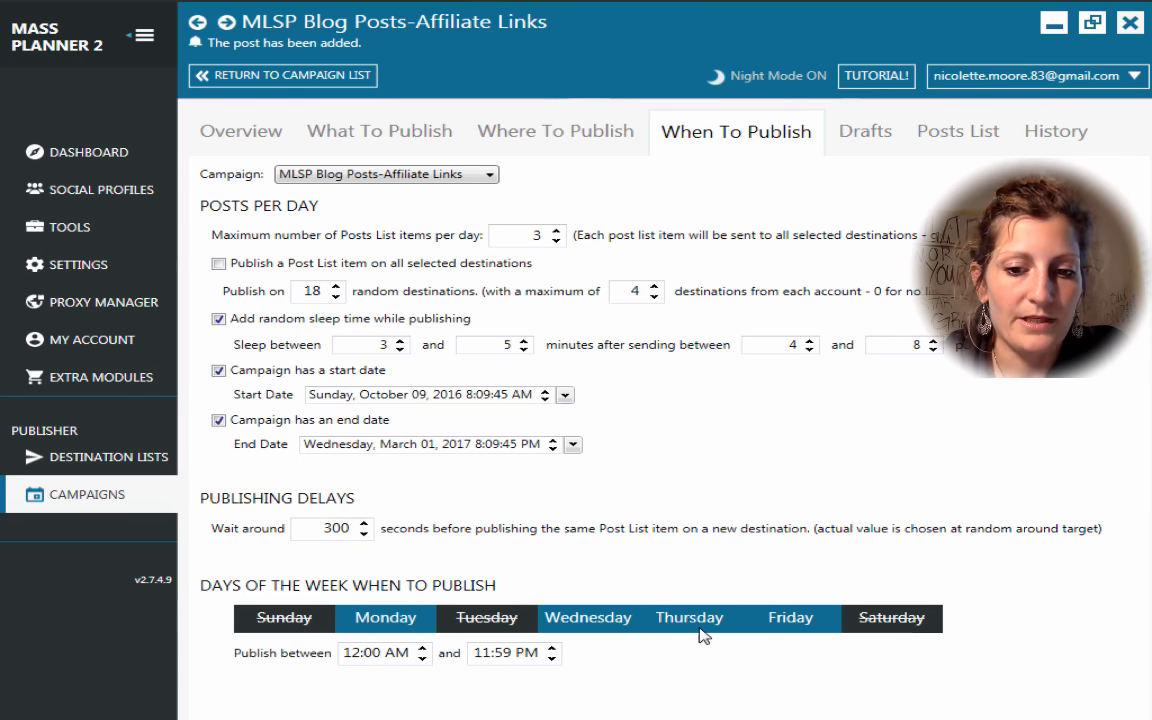
click(476, 620)
click(262, 620)
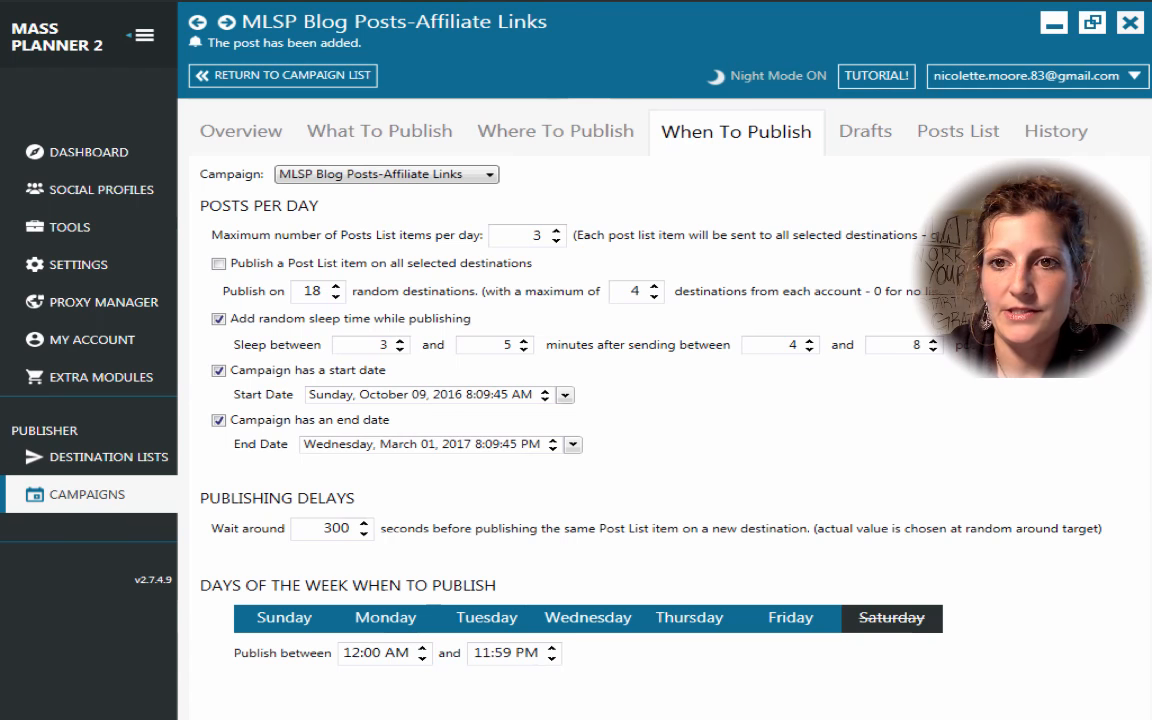
Review the campaign's posts list, history, overview, post creation options, selected destination lists and publishing schedule.
click(950, 132)
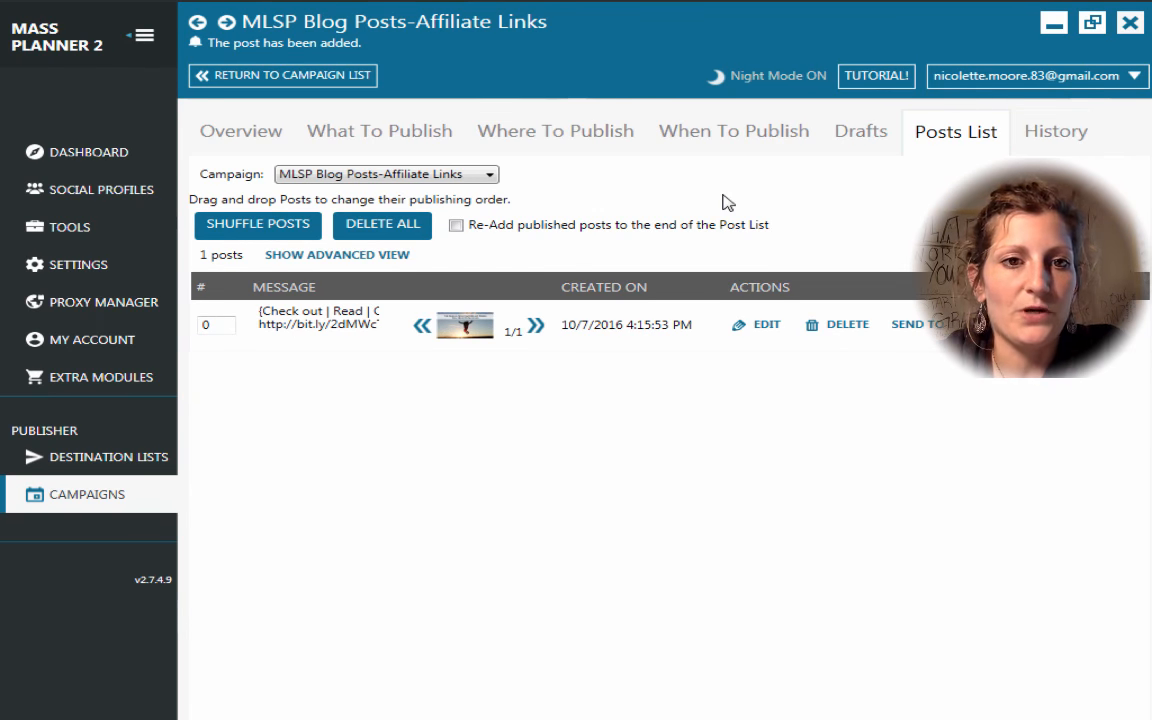
click(1040, 150)
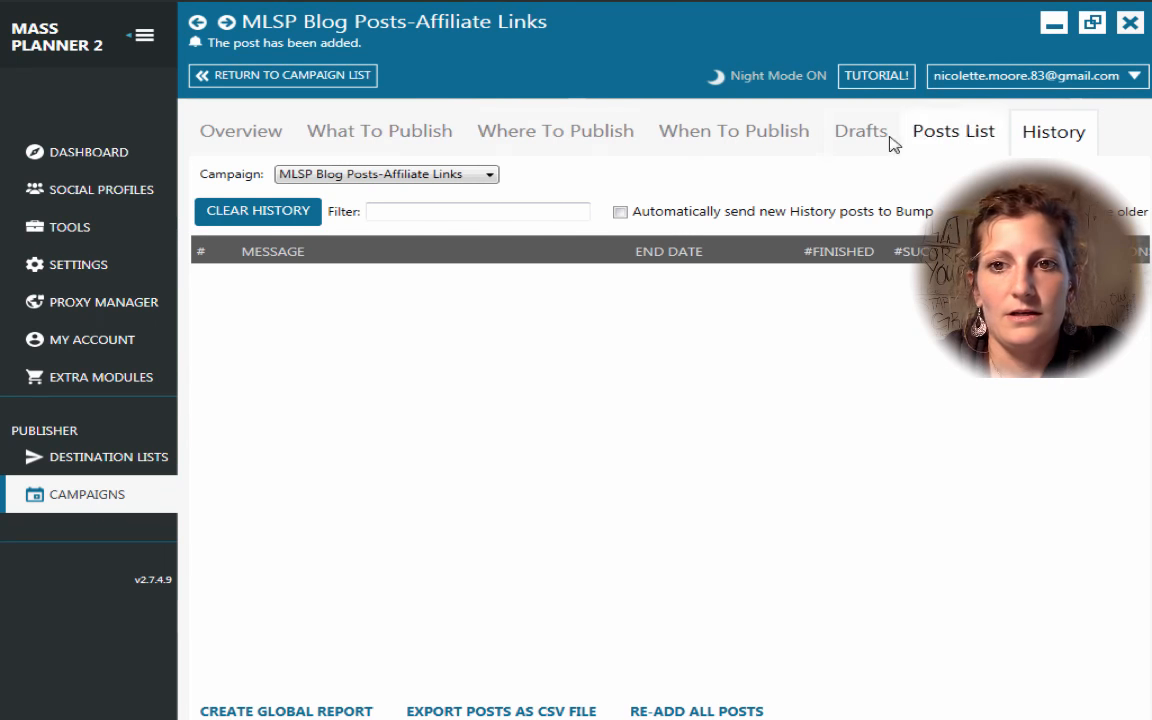
click(279, 148)
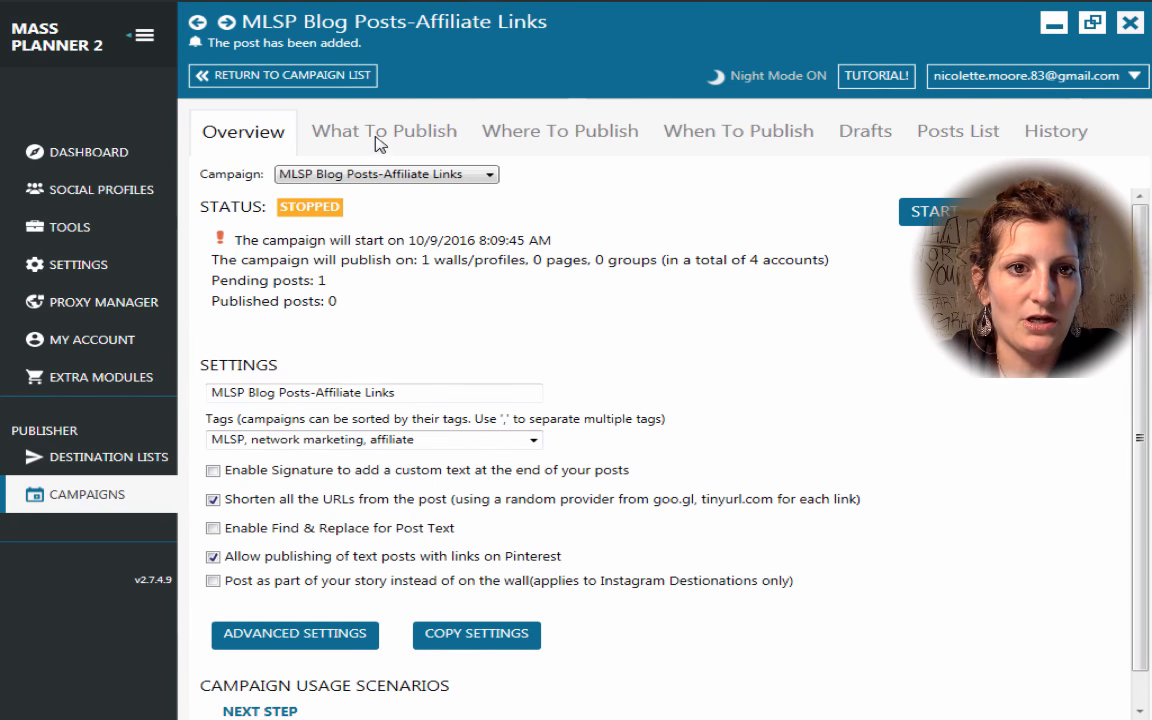
click(338, 126)
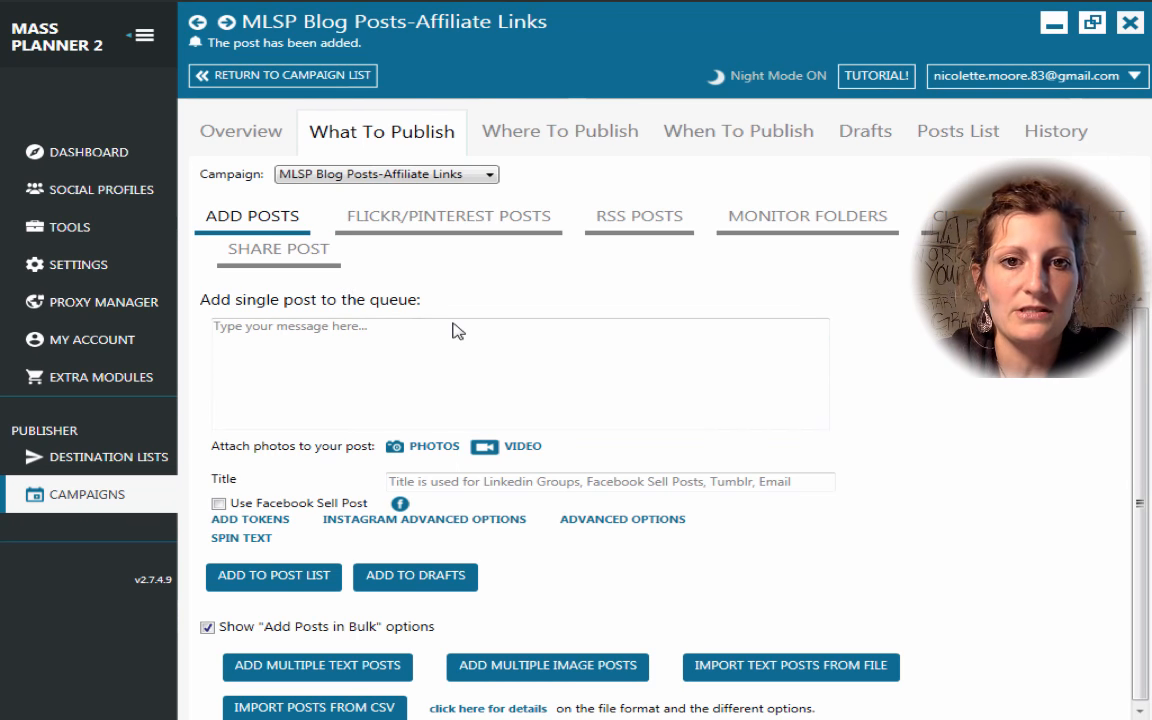
click(520, 118)
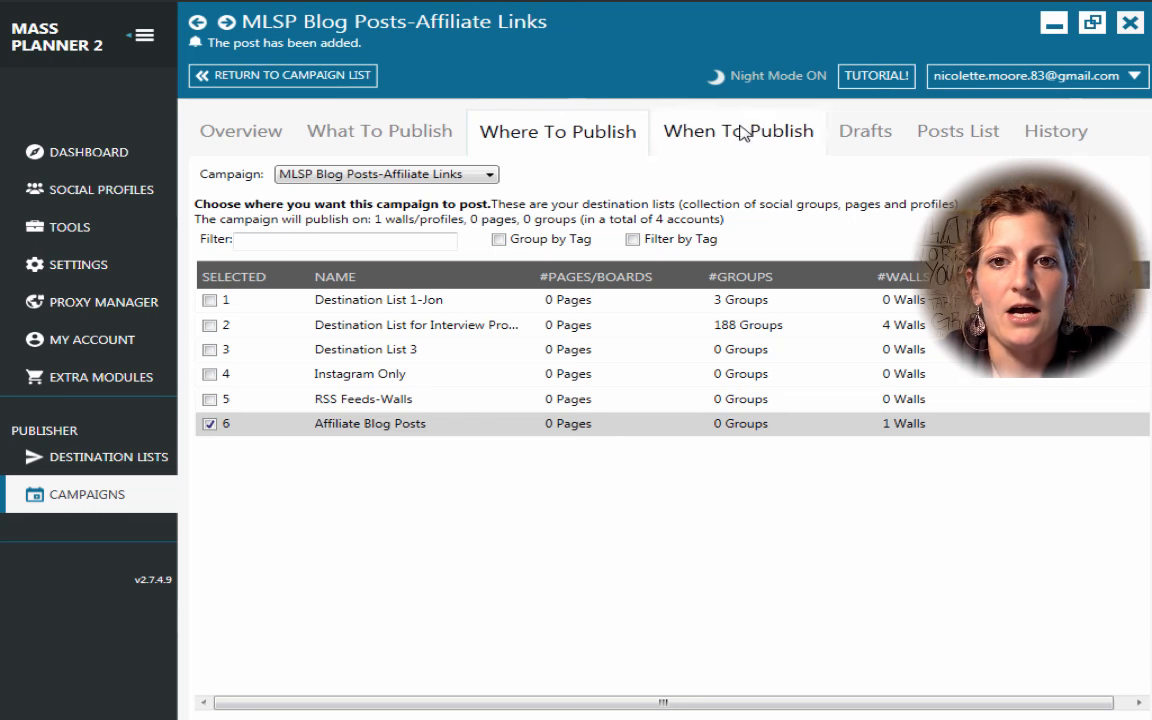
click(666, 128)
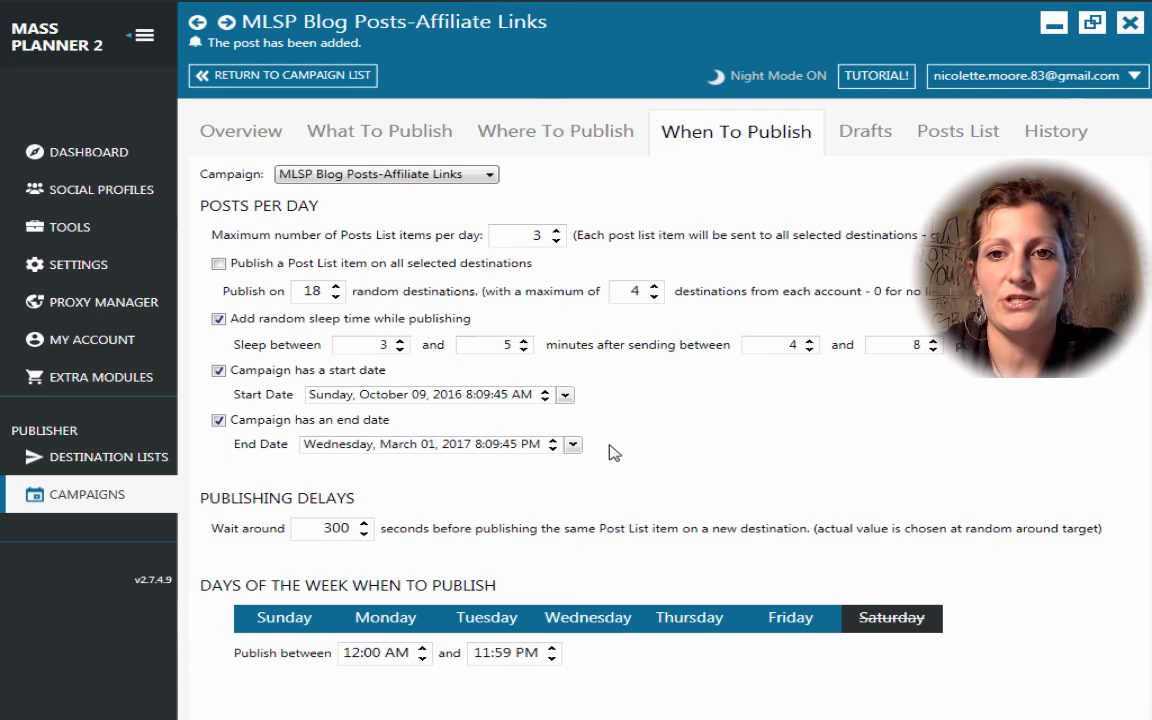
Review the campaign's drafts, queued posts, history and overview settings, and return to the list of all campaigns.
click(872, 132)
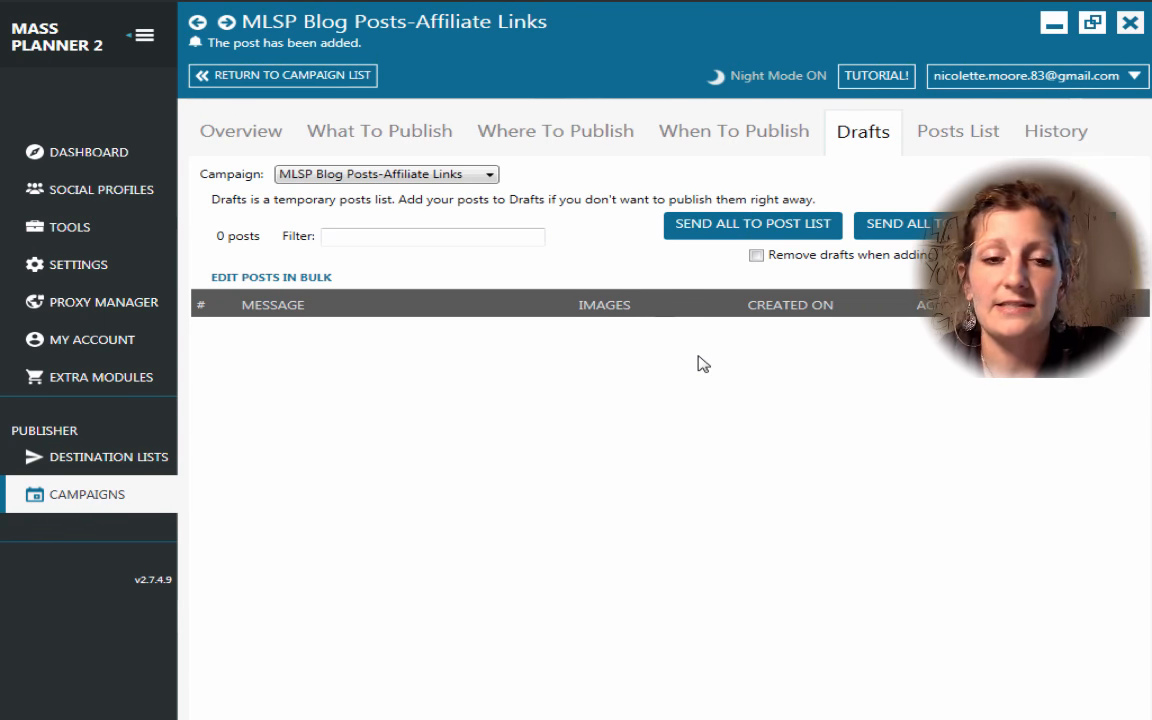
click(965, 133)
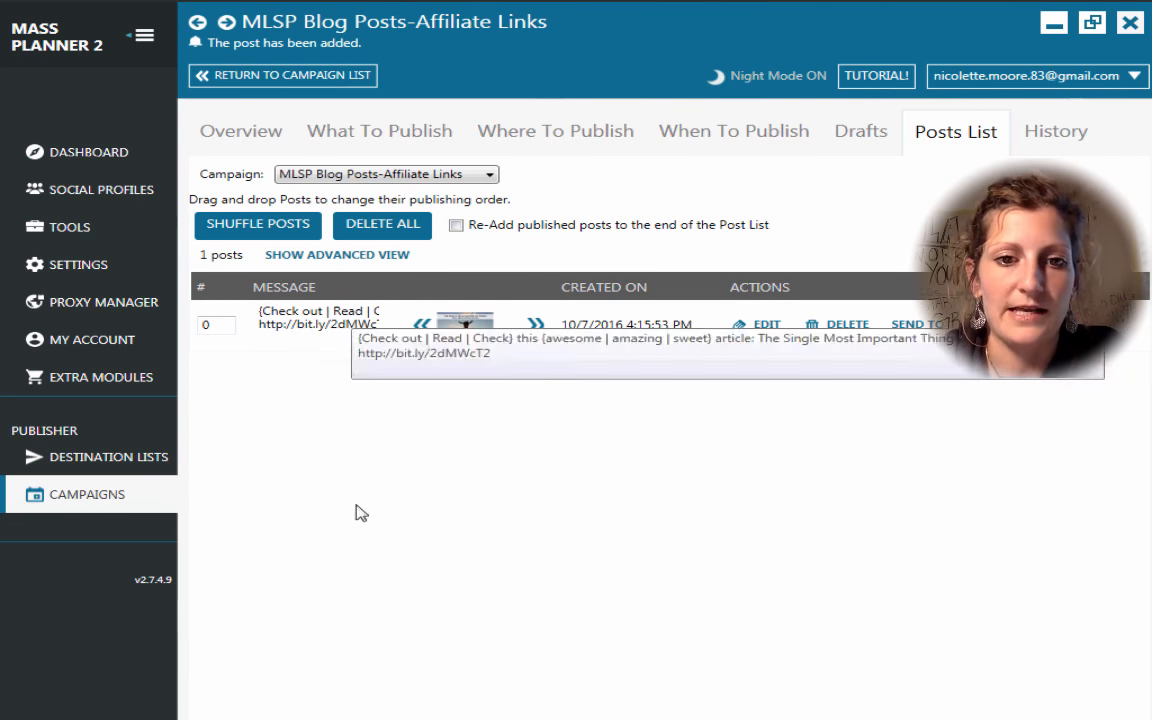
click(1052, 150)
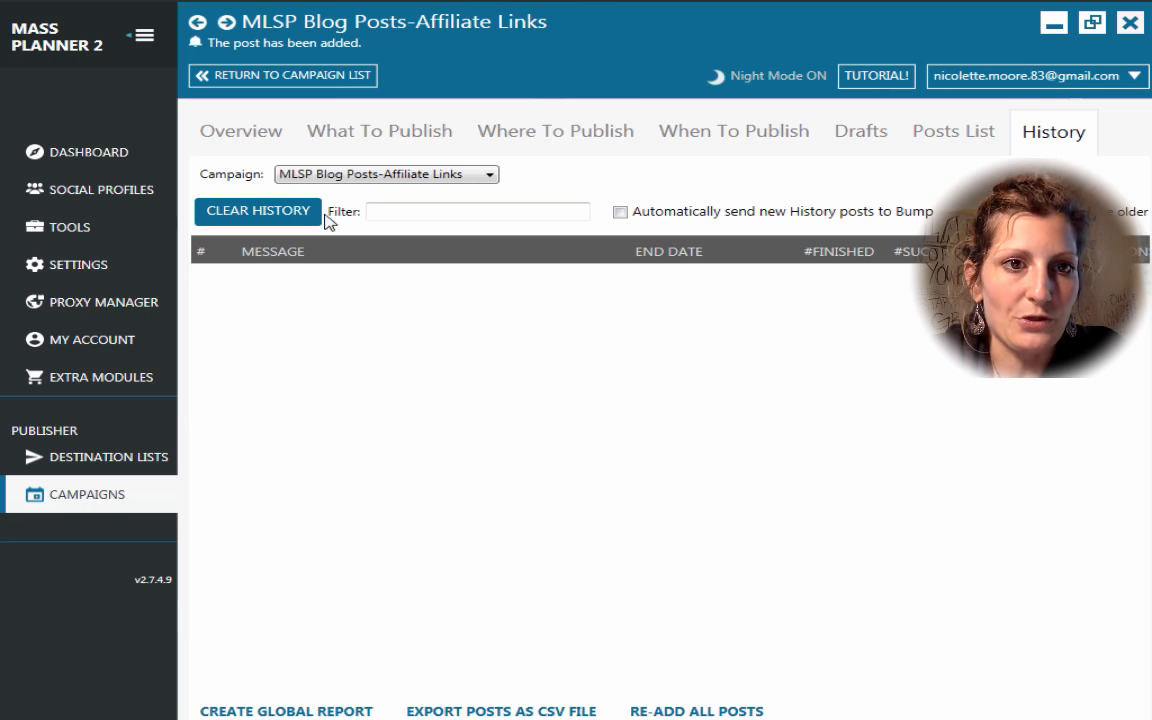
click(236, 134)
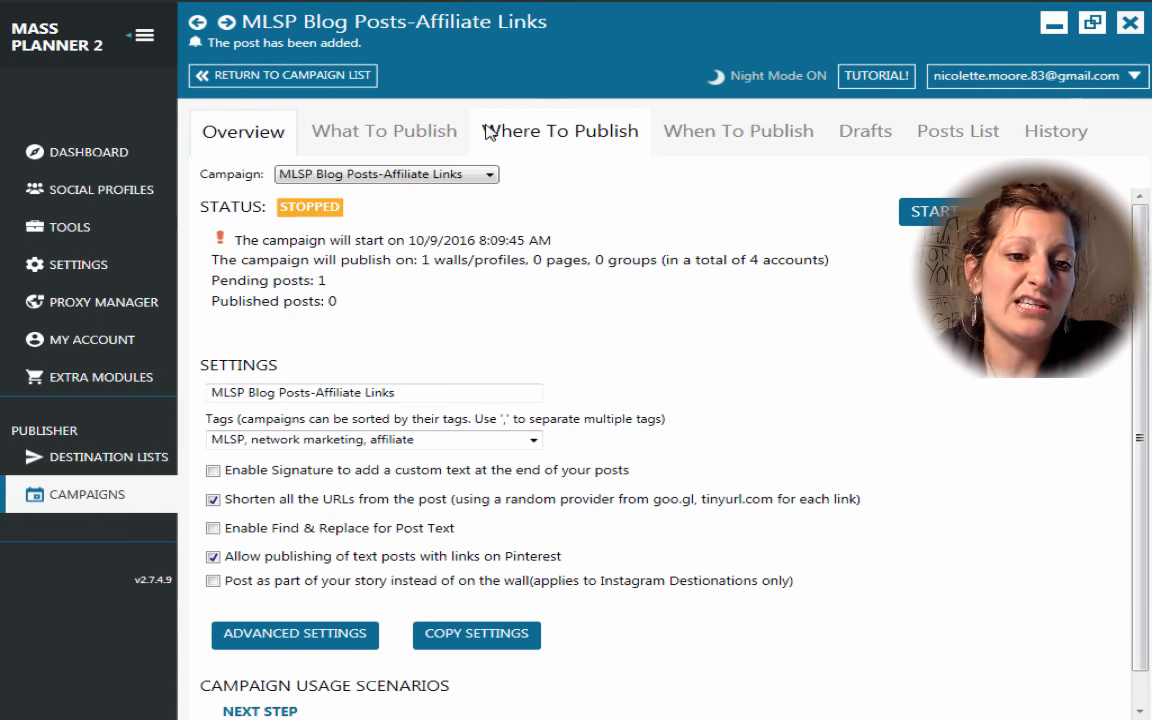
scroll(861, 632, down, 1)
scroll(865, 636, up, 1)
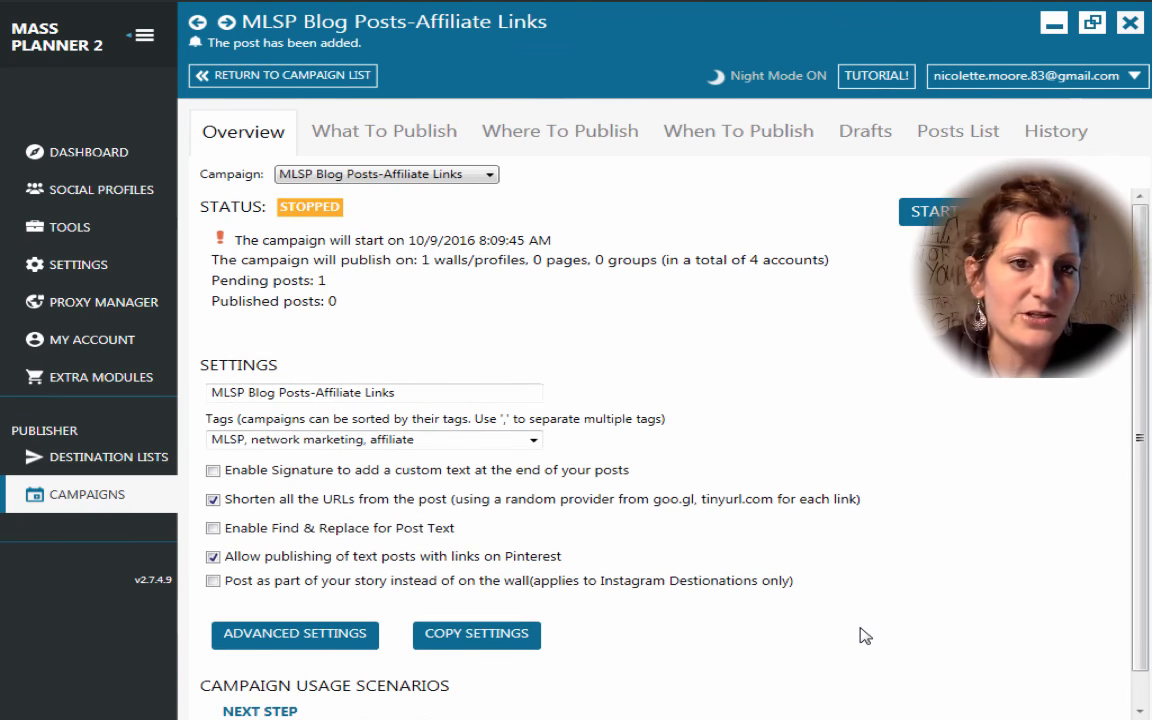
click(75, 497)
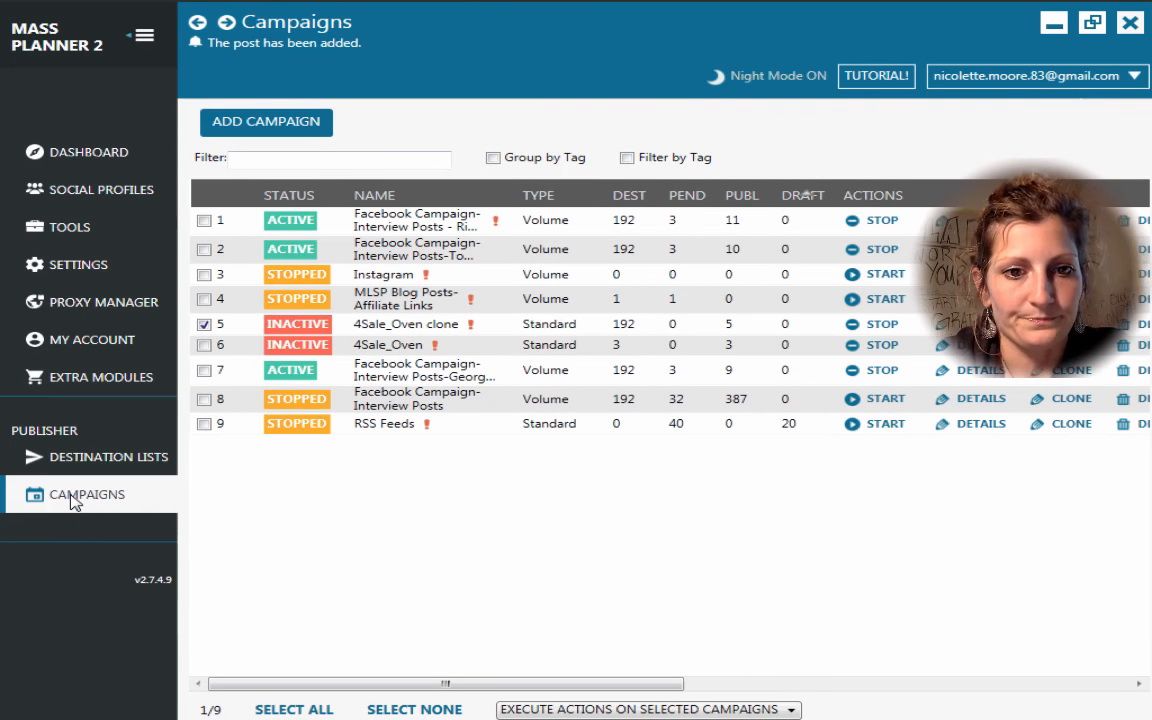